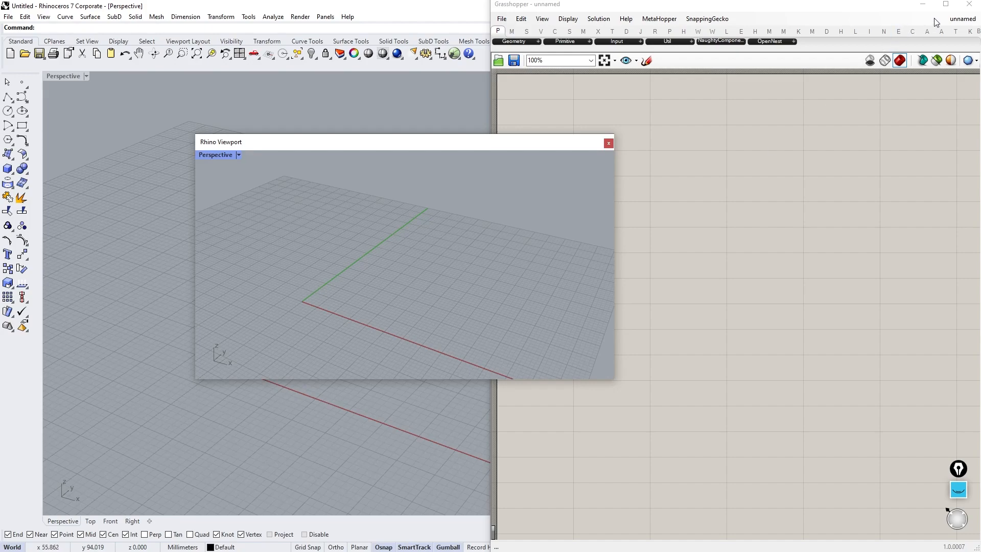
Place the floating Rhino viewport over the left part of the Grasshopper canvas, reshape it to a tall format and frame the grid
drag(450, 143, 270, 101)
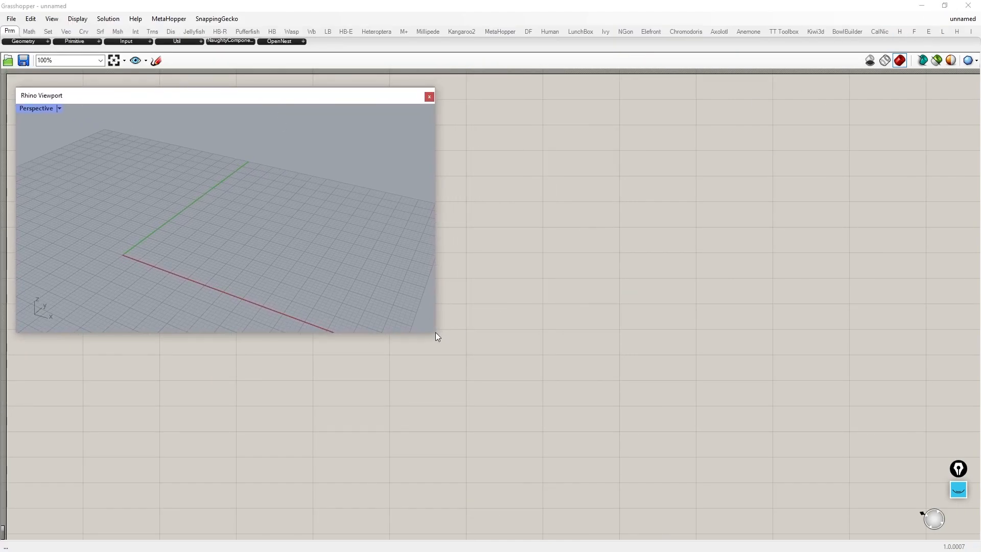
drag(433, 337, 302, 515)
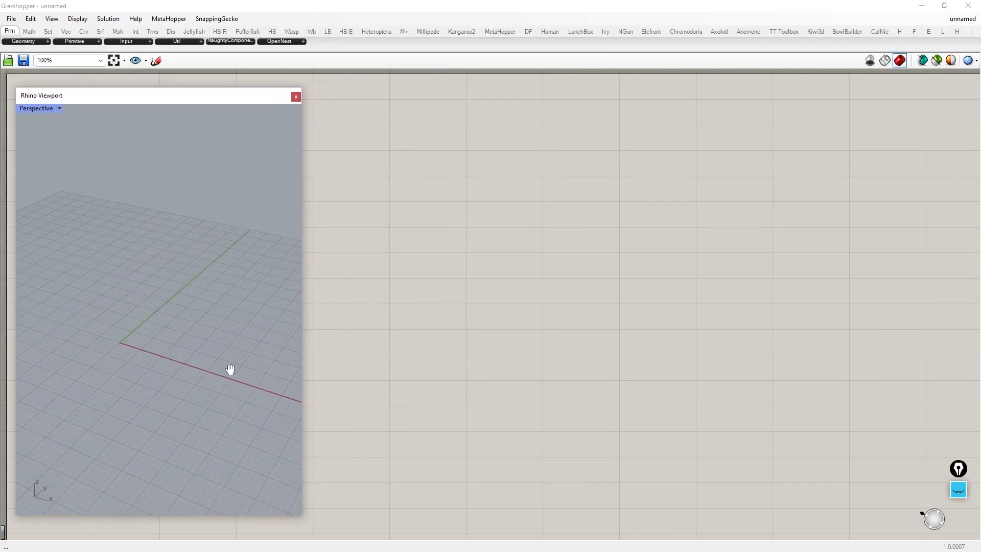
drag(302, 356, 377, 358)
shift+right_drag(269, 395, 217, 350)
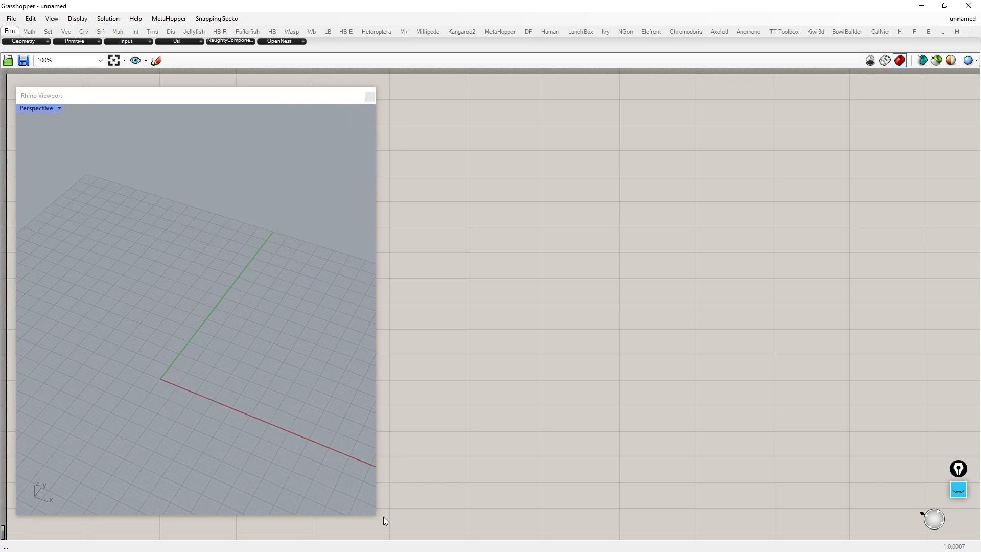
drag(375, 517, 340, 530)
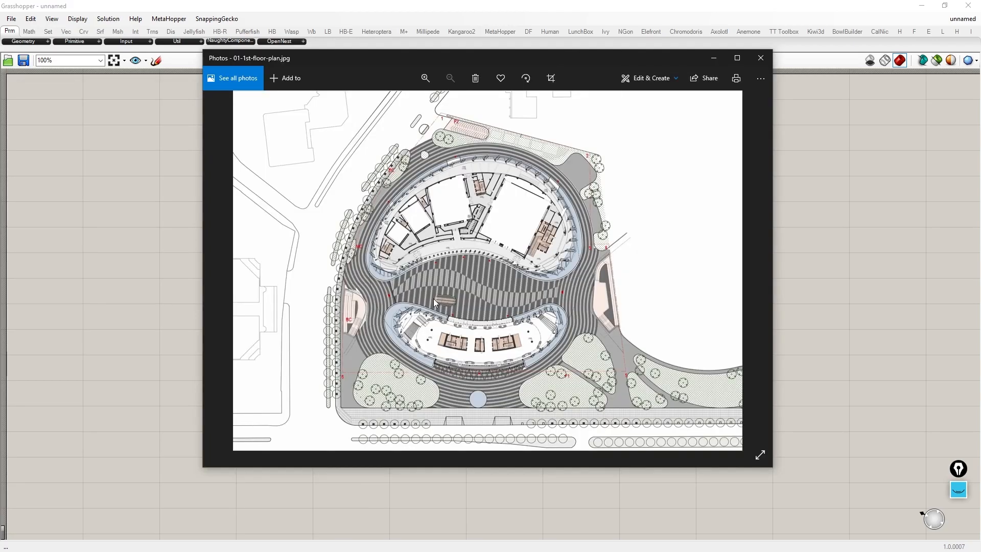
Look through the Phoenix Center reference images from the first-floor plan to the building's section drawing
key(Right)
key(Right)
key(Right)
key(Right)
key(Right)
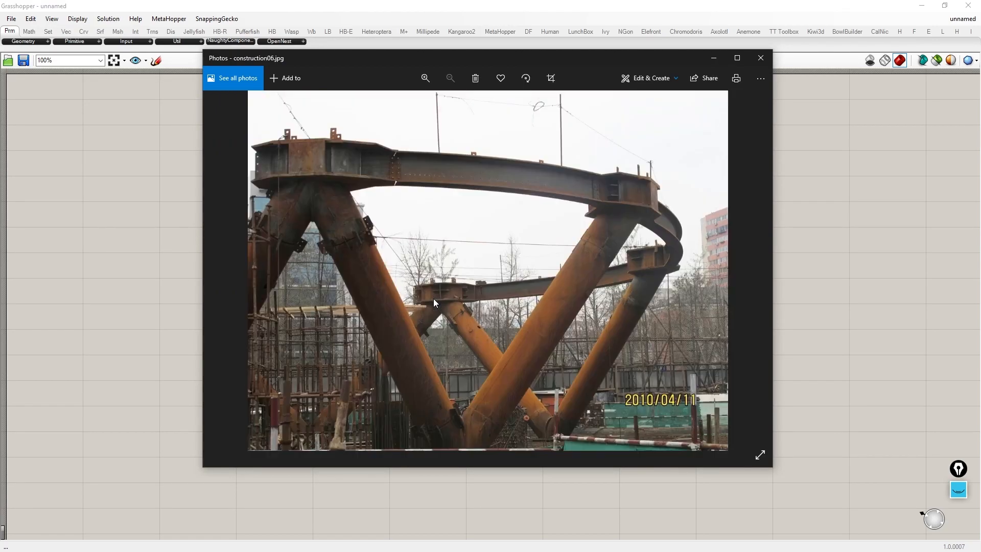
key(Right)
key(Right)
key(Right)
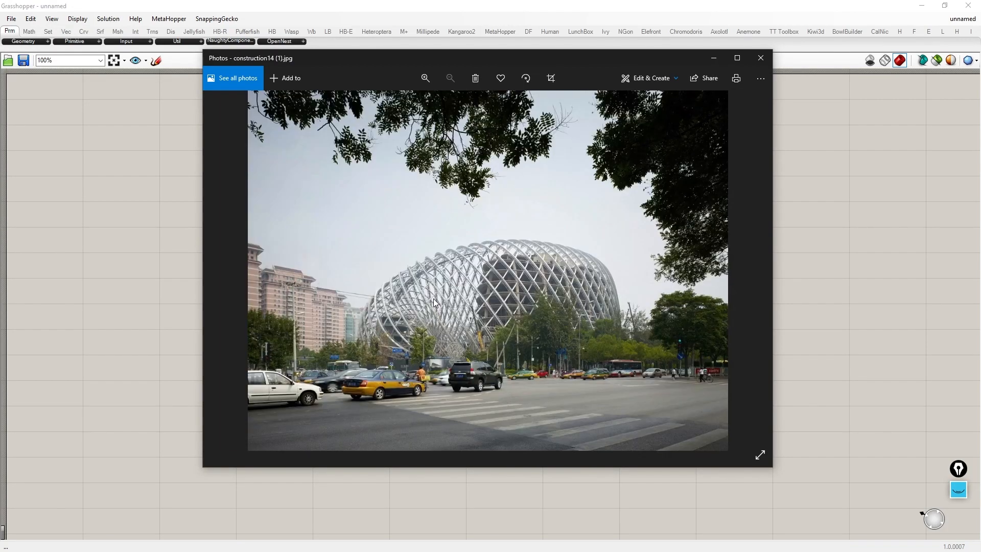
key(Right)
key(Right)
key(Right)
key(Right)
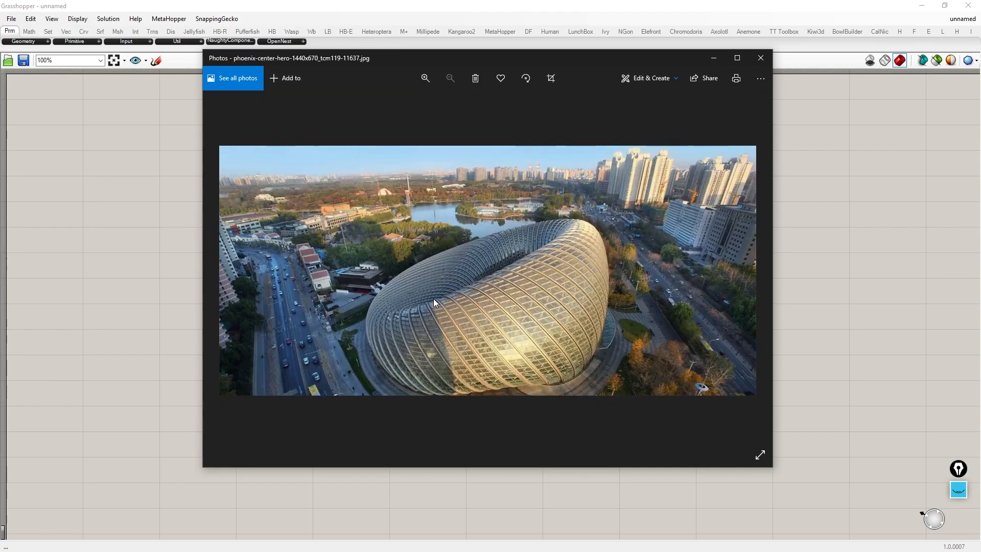
key(Right)
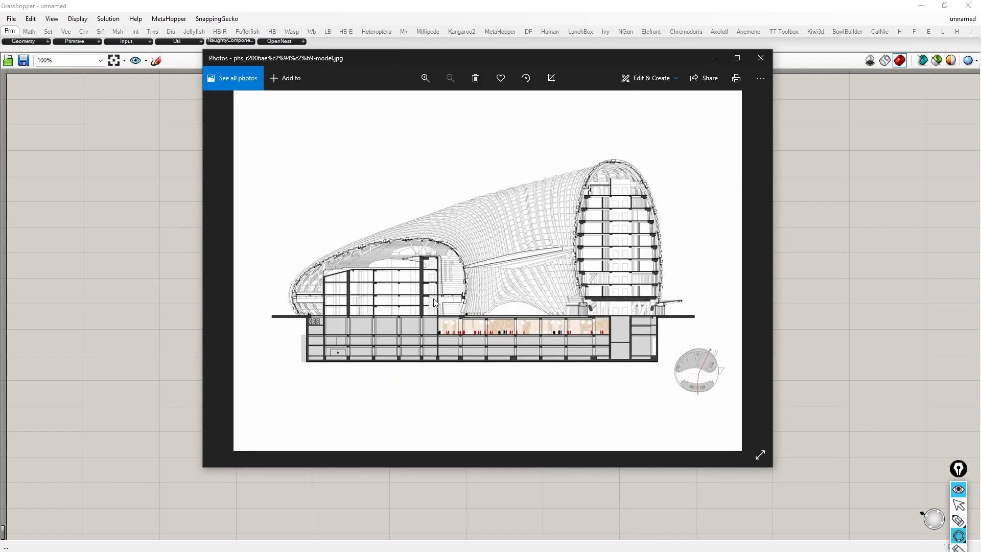
Outline the two elliptical cross-sections on the section drawing and sketch the curves connecting them
mouse_move(581, 164)
mouse_down()
mouse_move(659, 296)
mouse_move(659, 354)
mouse_up()
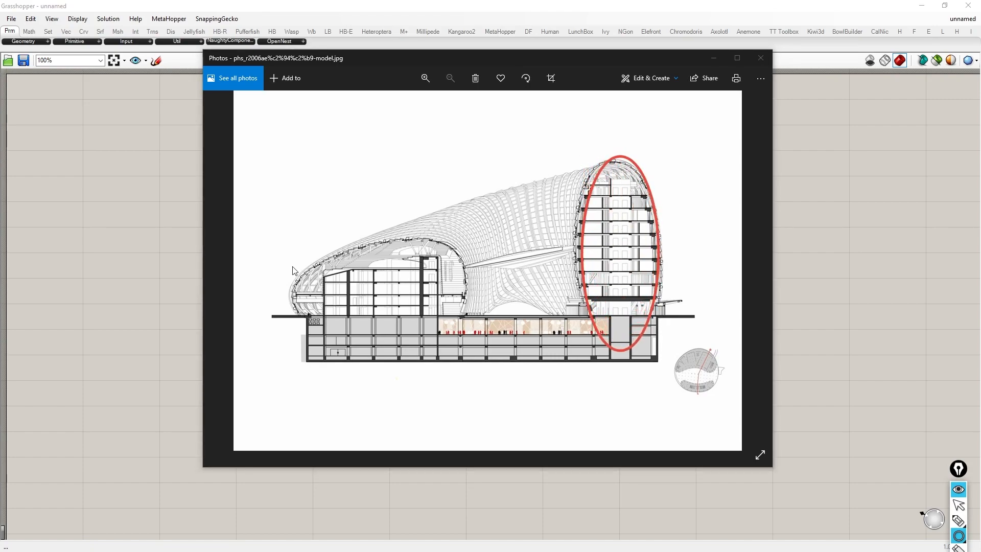
drag(411, 301, 464, 327)
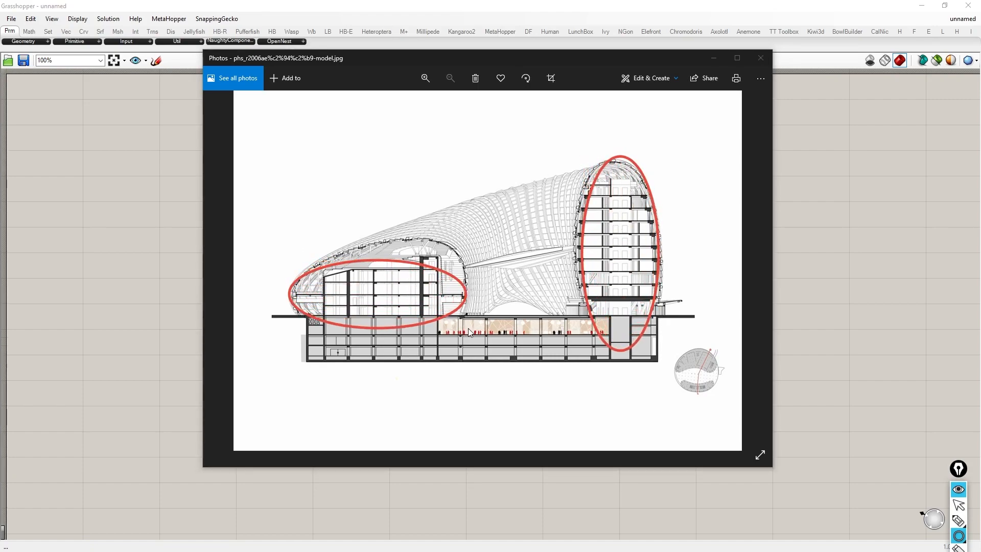
key(p)
drag(292, 282, 619, 154)
drag(466, 301, 592, 327)
drag(398, 219, 484, 279)
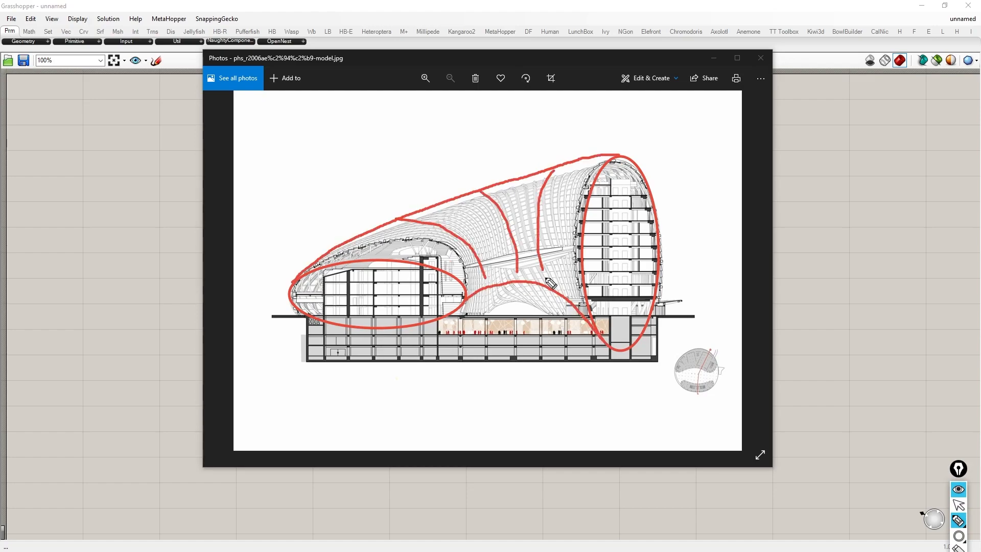
Mark the section line on the small key plan, and dismiss the annotations along with the photo viewer
key(ctrl+z)
key(ctrl+z)
key(ctrl+z)
click(958, 536)
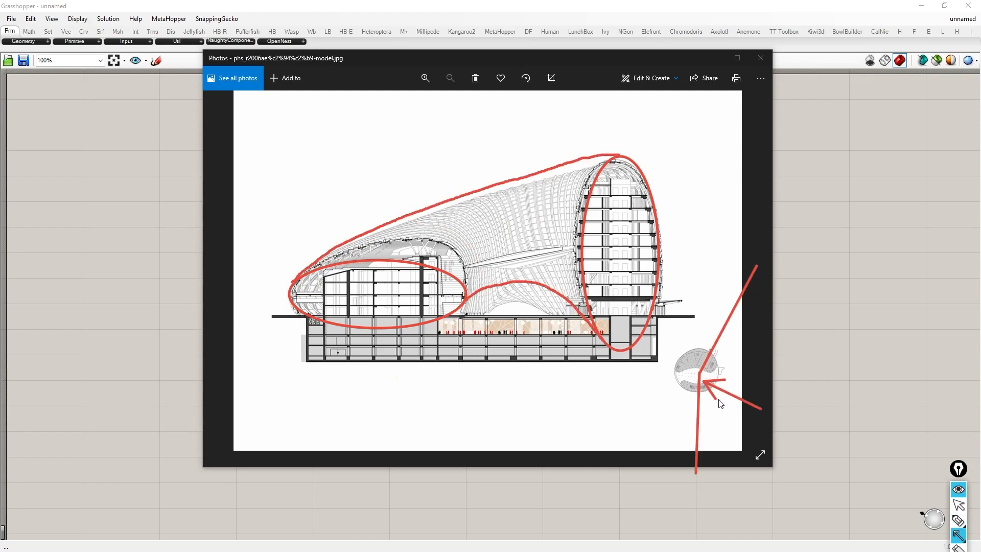
key(e)
click(719, 60)
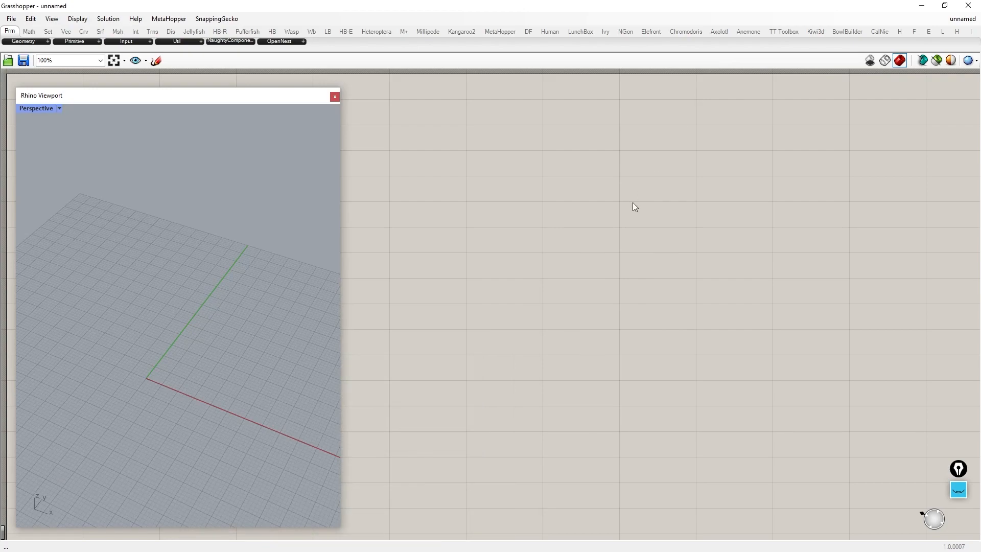
Add a Circle component to the empty canvas
double_click(567, 300)
text(circle)
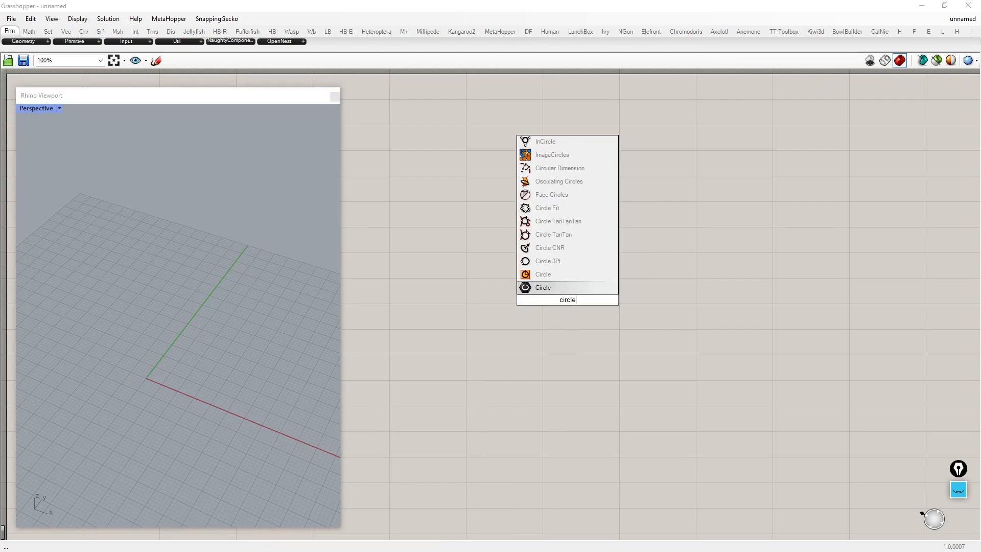
key(Return)
drag(569, 300, 701, 301)
Drive the circle's radius with a number slider set to 37.12 and move the Circle component closer to it
drag(680, 305, 631, 304)
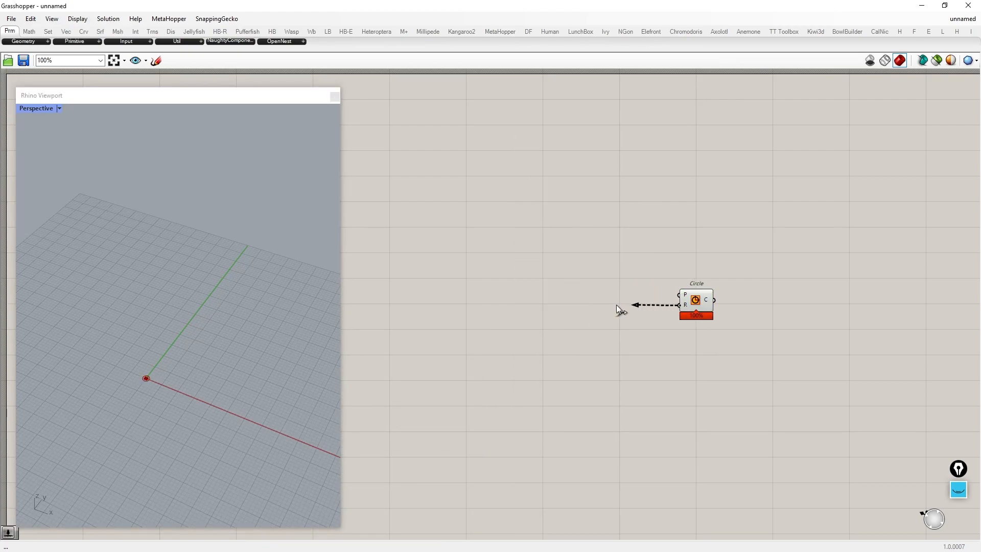
drag(487, 303, 486, 303)
text(2)
key(Return)
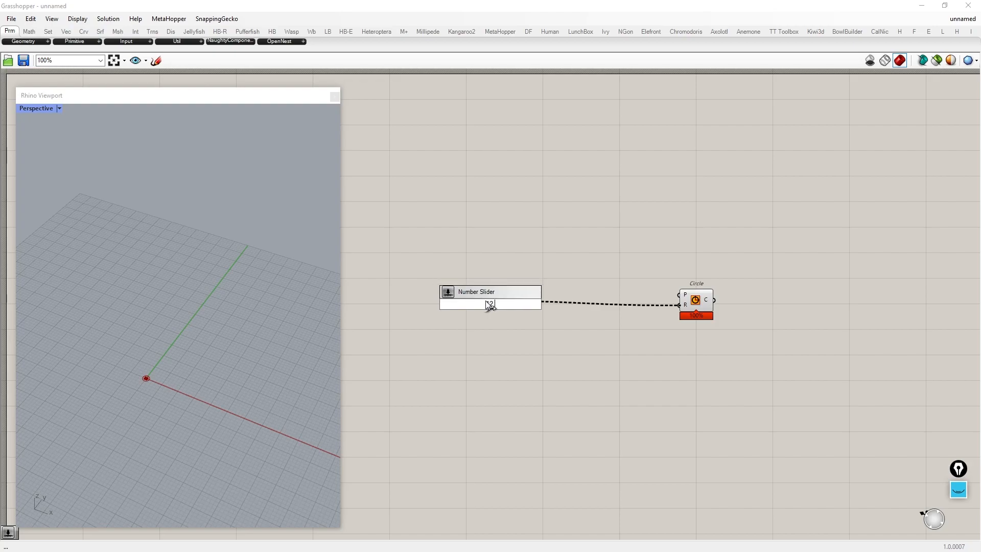
key(Return)
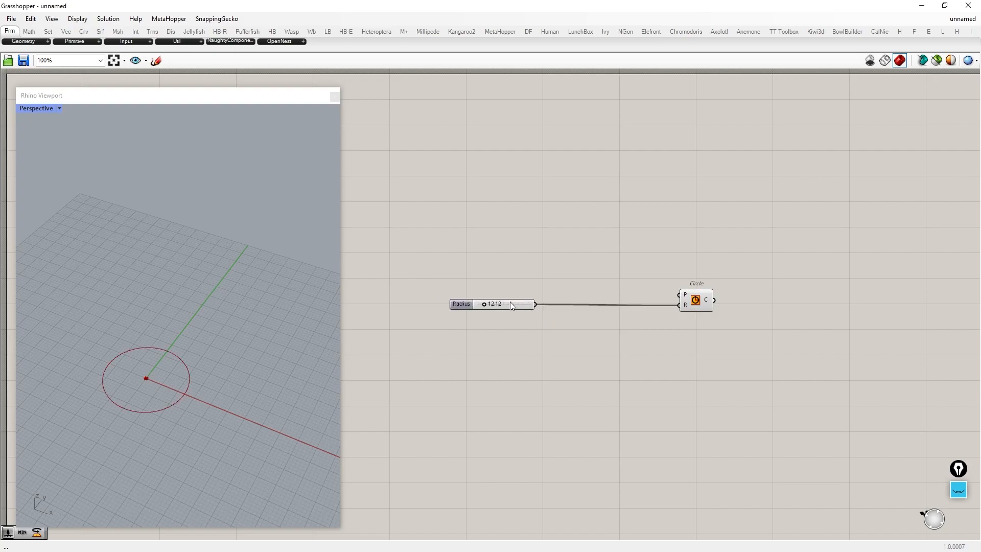
drag(486, 303, 497, 304)
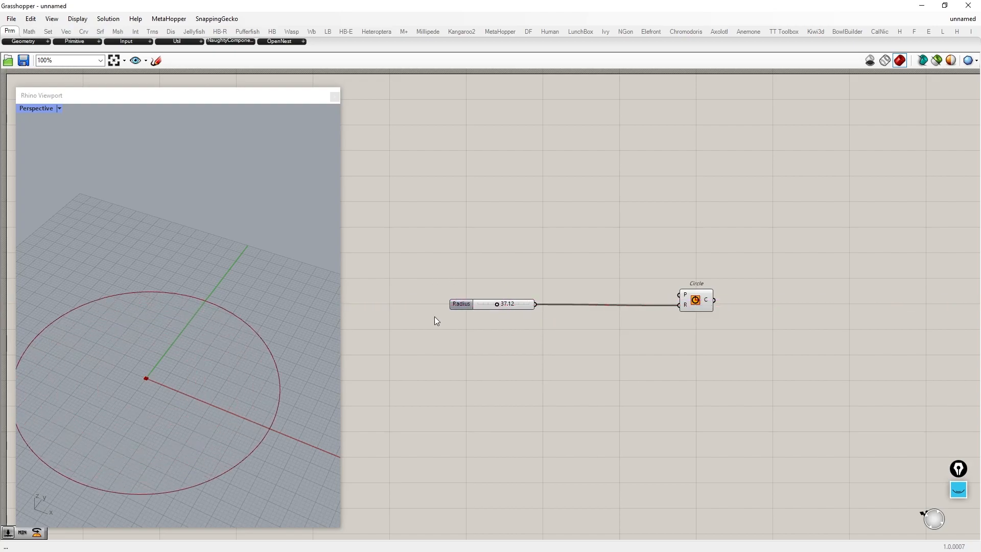
shift+right_drag(183, 400, 206, 382)
drag(697, 301, 588, 305)
Add a Perp Frames component and feed the circle into its curve input
double_click(667, 303)
text(pe)
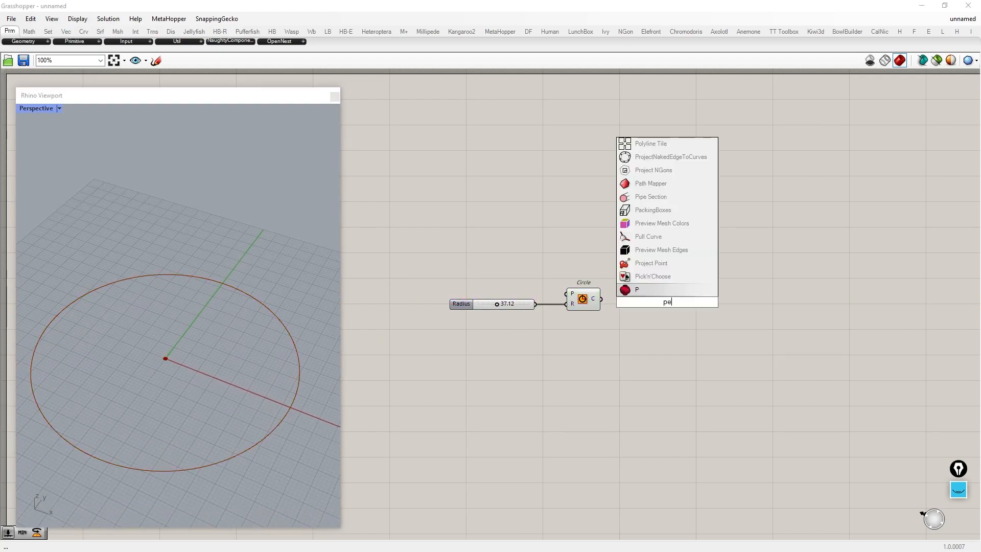
text(rp frames)
key(Return)
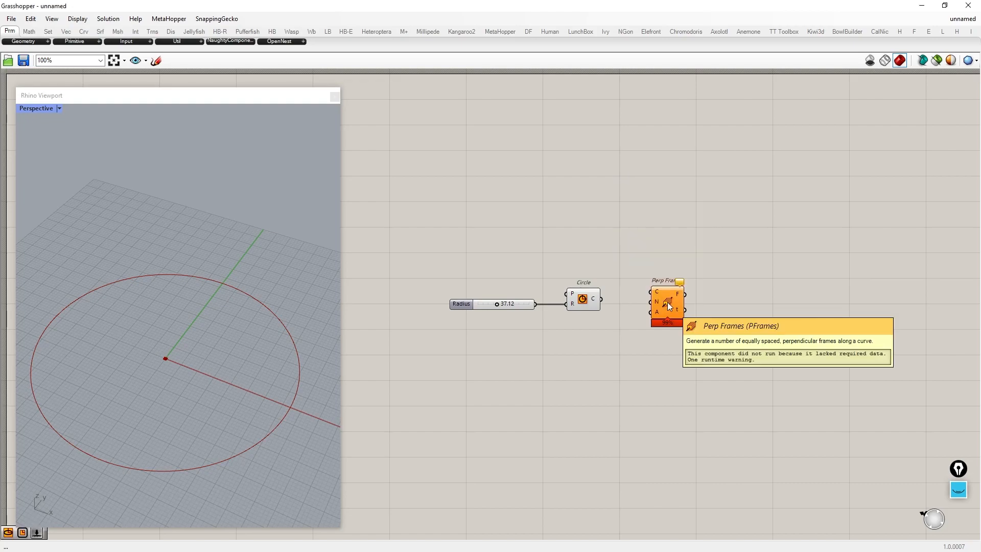
drag(601, 298, 686, 304)
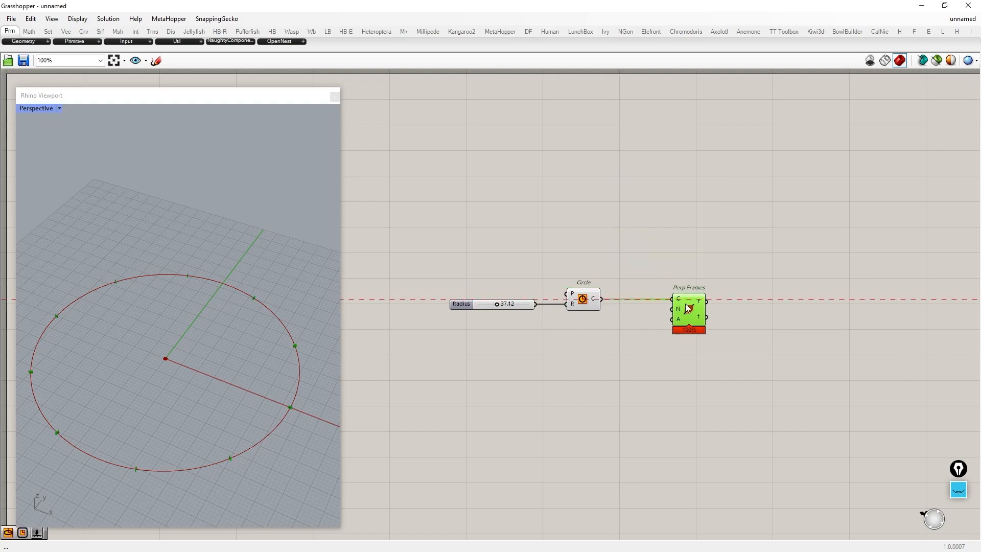
Drive the number of perpendicular frames with a count slider set to 18
double_click(538, 349)
text(12)
key(Return)
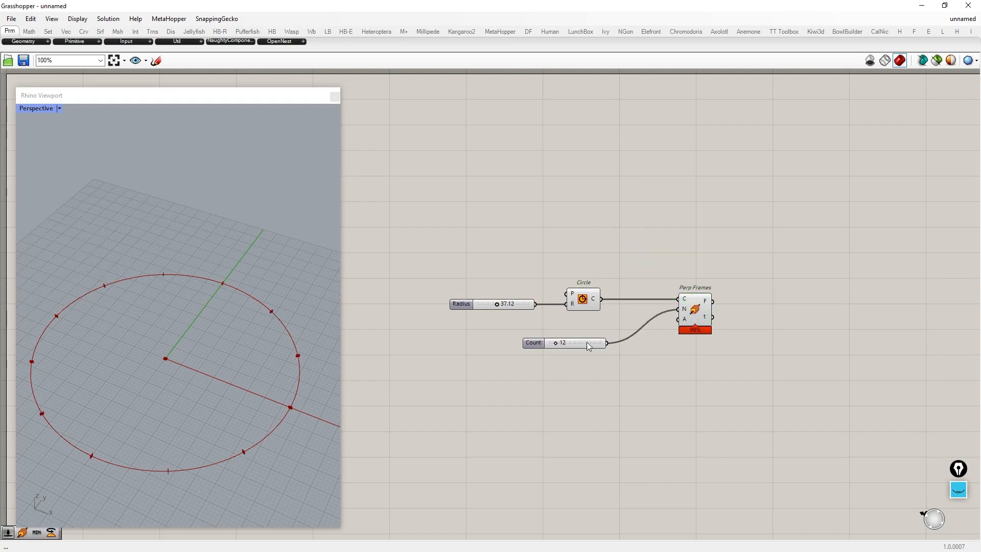
drag(562, 343, 590, 330)
Add an Ellipse component and feed the perpendicular frames into its plane input
right_drag(699, 326, 636, 319)
scroll(629, 306, up, 2)
drag(633, 305, 608, 307)
double_click(689, 304)
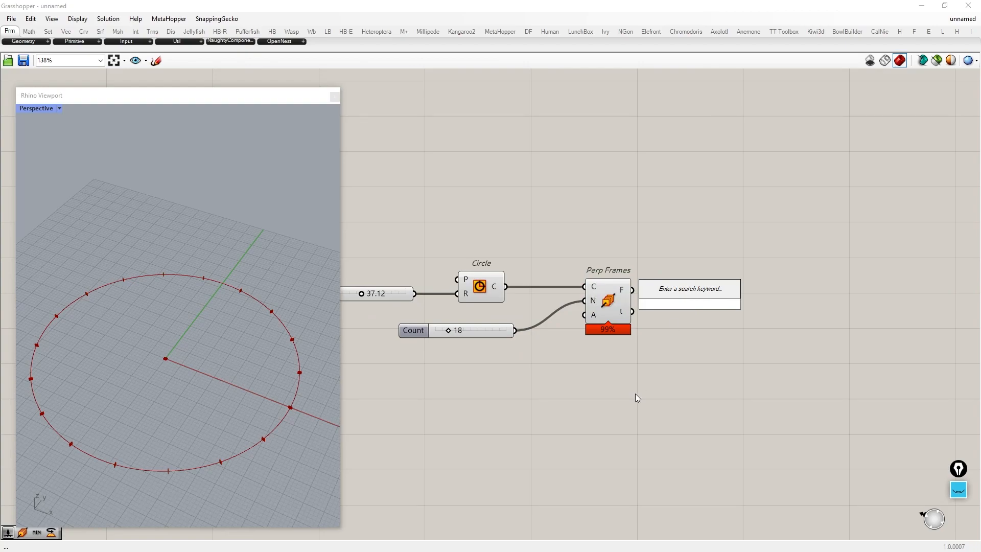
text(elipse)
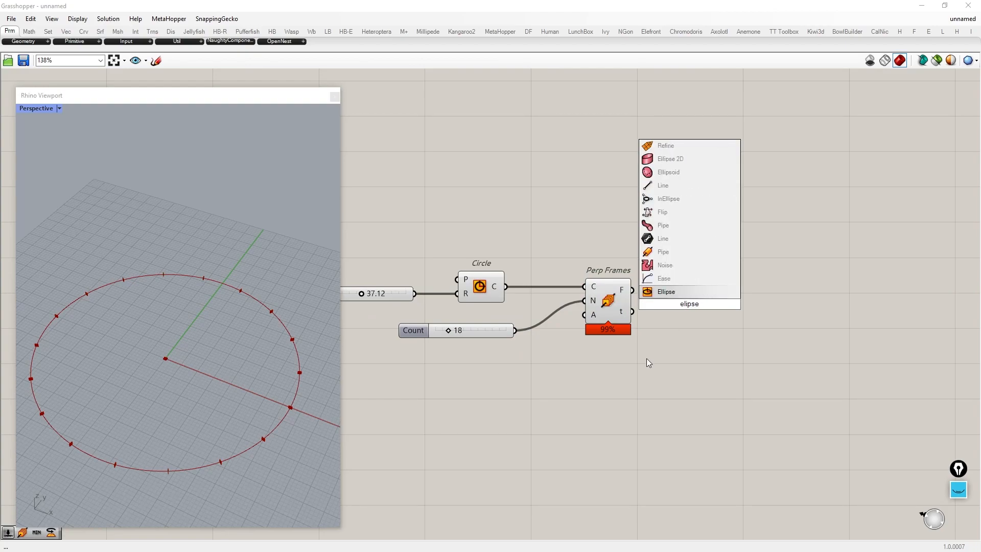
click(704, 290)
drag(669, 288, 669, 289)
drag(690, 305, 845, 305)
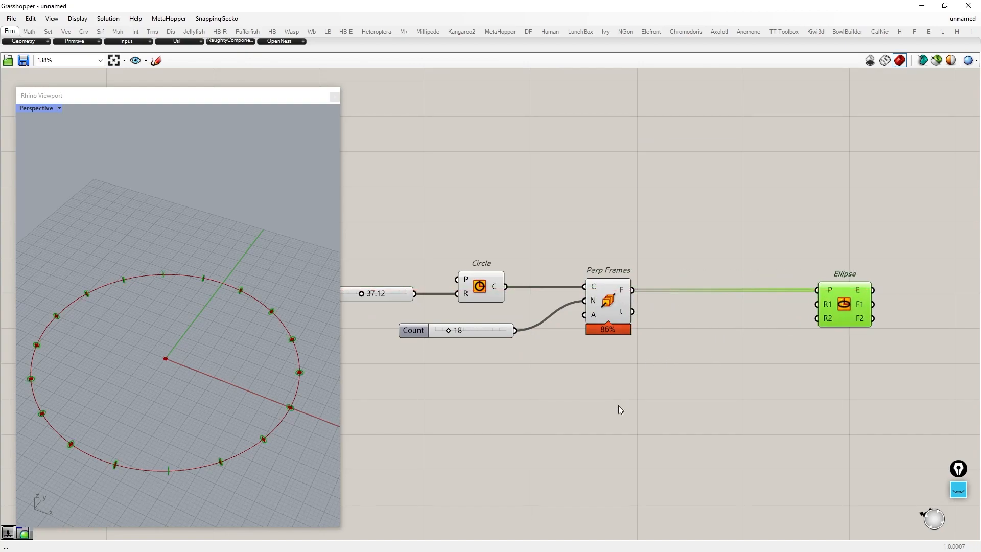
Drive the ellipse's first radius with a 12.12 number slider and copy that slider for the second radius
double_click(617, 407)
text(12.12)
key(Return)
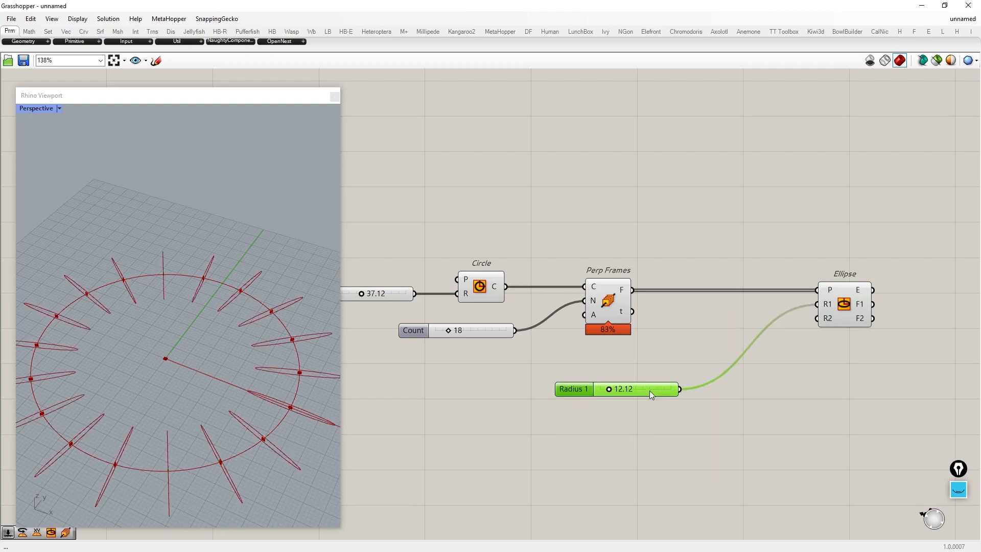
alt+drag(649, 390, 818, 318)
Hide the preview of the Circle and Perp Frames components
scroll(785, 319, down, 2)
drag(741, 404, 501, 276)
middle_click(607, 333)
click(640, 303)
click(658, 423)
Set the ellipse's Radius 1 slider to 17.97 and its Radius 2 slider to 27.99
scroll(688, 359, up, 6)
right_drag(245, 358, 250, 337)
scroll(251, 348, down, 2)
drag(604, 415, 625, 415)
drag(603, 387, 624, 415)
Add a Rotate component with the ellipses as geometry and the perpendicular frames as plane, and switch its angle input to degrees
scroll(664, 378, down, 5)
double_click(797, 310)
text(roate)
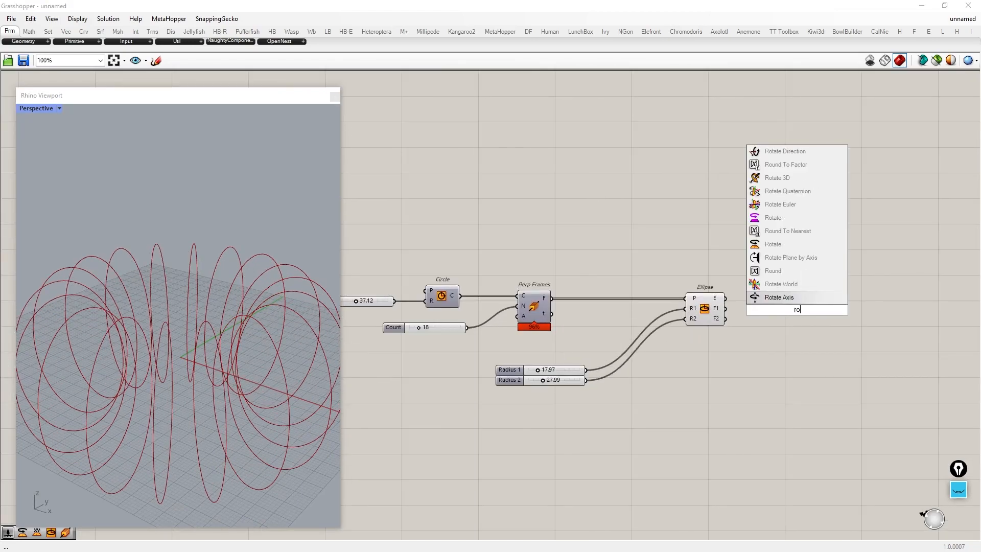
click(782, 283)
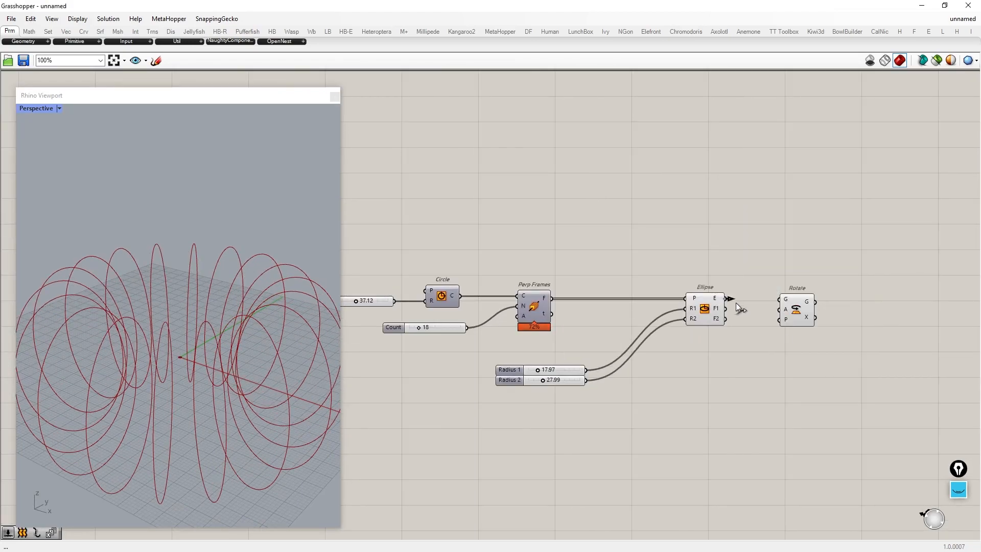
drag(728, 298, 816, 298)
drag(792, 342, 816, 318)
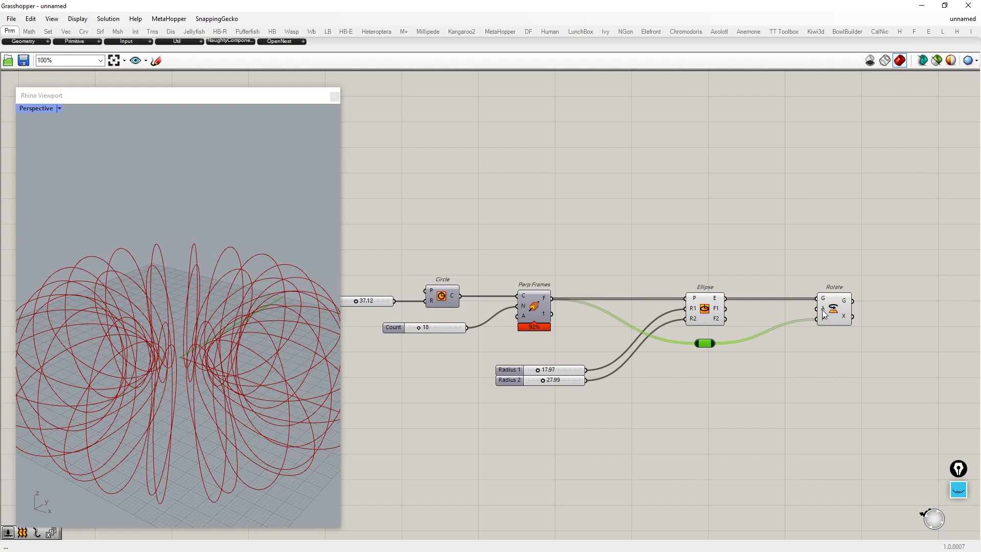
right_click(823, 313)
click(843, 398)
Add a Range component below the radius sliders
double_click(602, 368)
text(range)
key(Return)
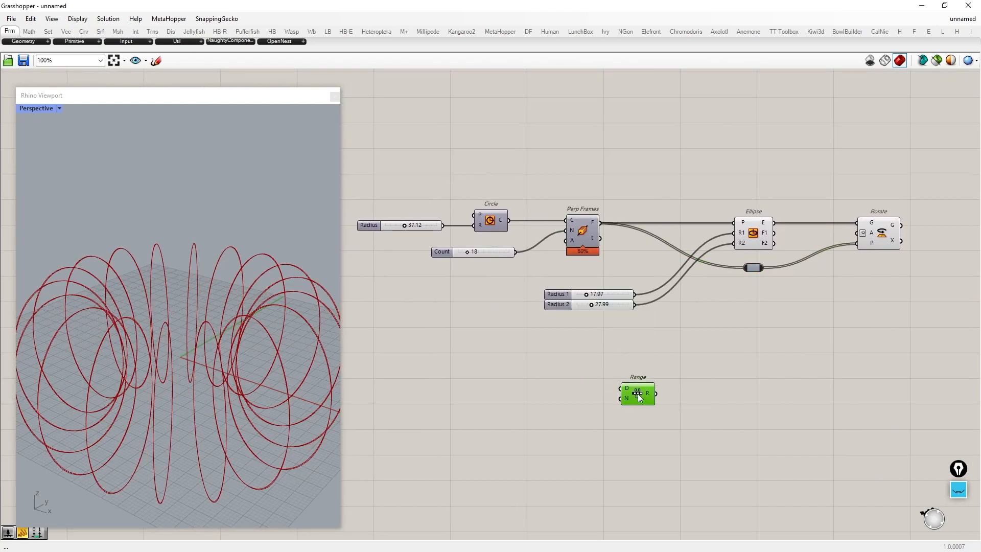
drag(638, 394, 637, 395)
Define the range's domain with a panel reading 0 to 180 and drive its step count from the Count slider
double_click(565, 388)
text(//0 to 1)
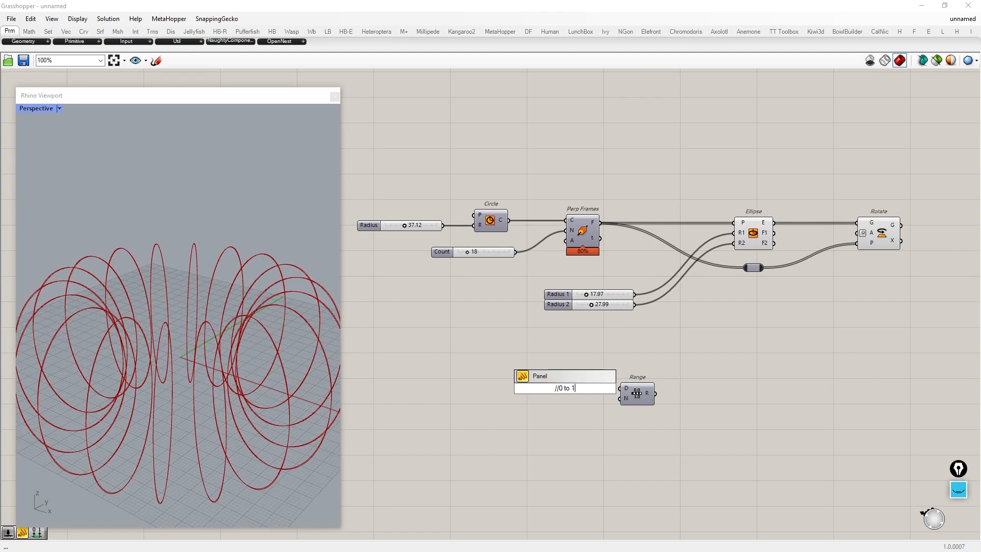
text(80)
key(Return)
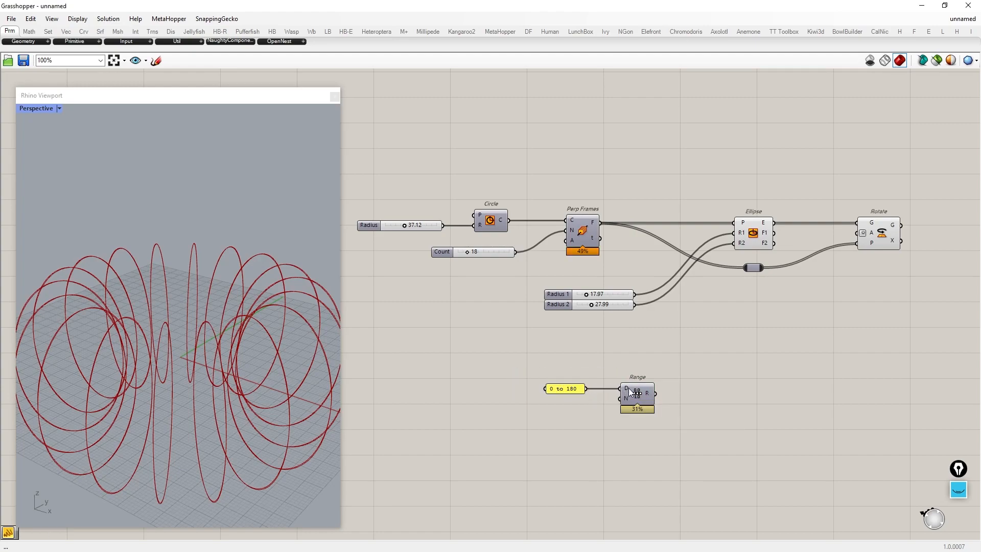
drag(629, 392, 642, 392)
drag(517, 252, 633, 398)
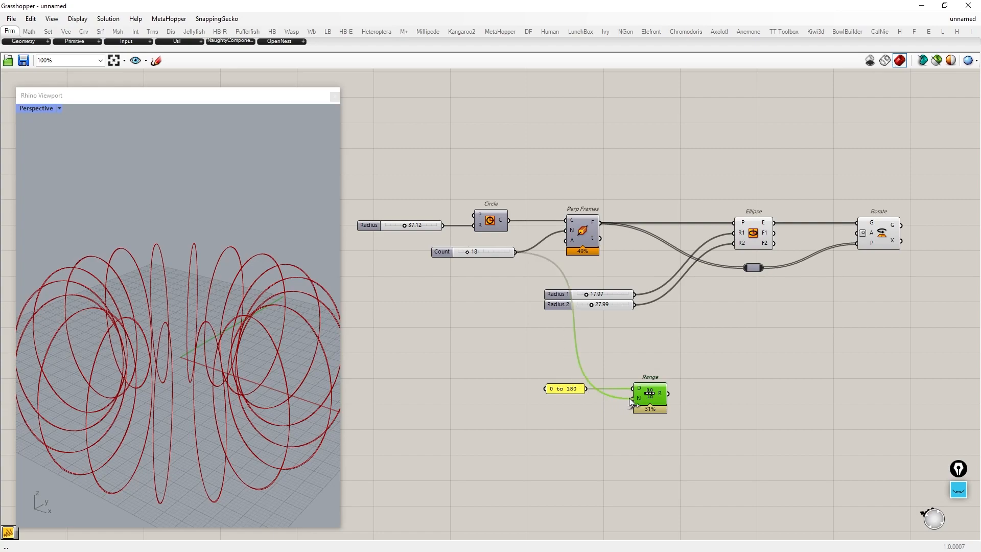
Add a List Length component with a panel and compare the item counts of the range and the ellipses
double_click(804, 365)
text(//)
key(Return)
double_click(705, 392)
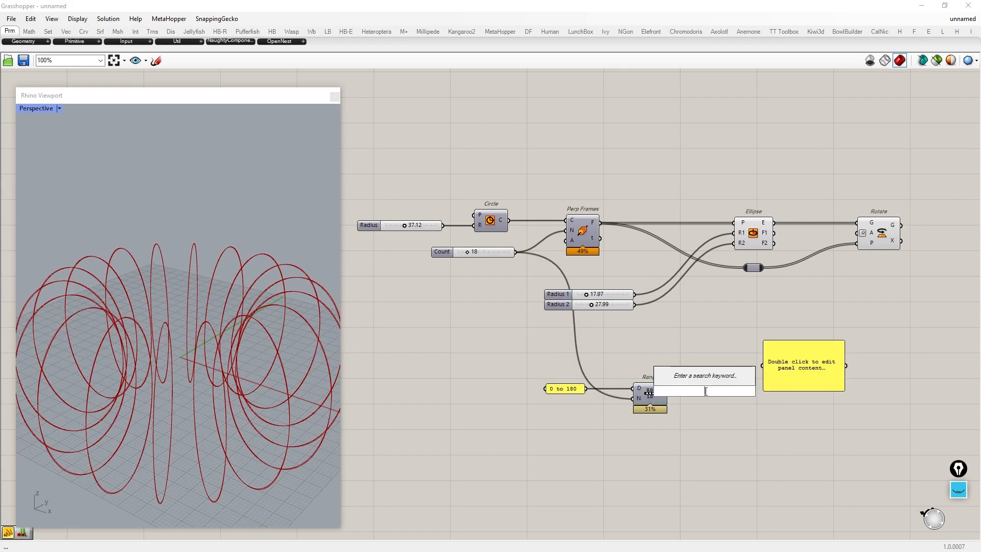
text(list length)
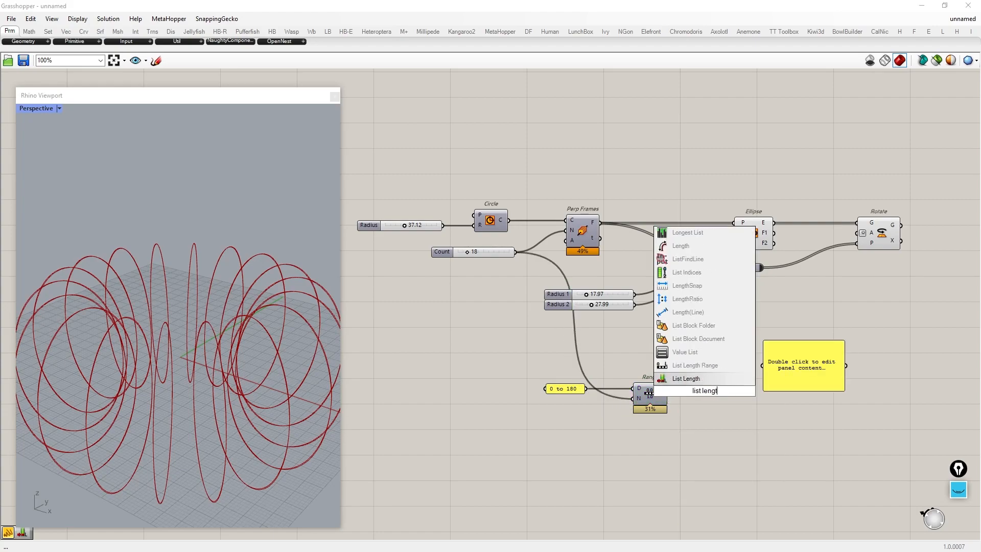
key(Return)
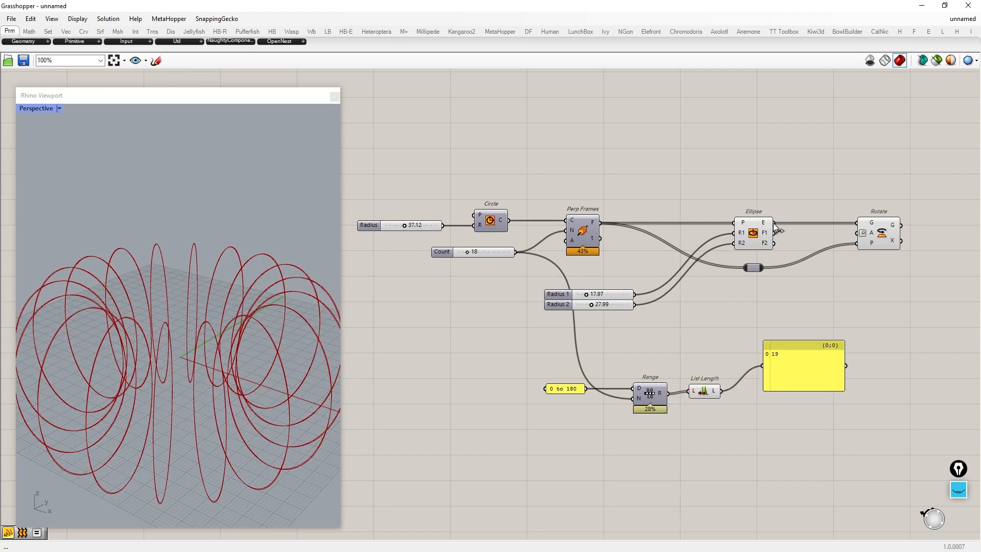
drag(709, 392, 733, 367)
drag(852, 408, 732, 342)
drag(730, 367, 790, 378)
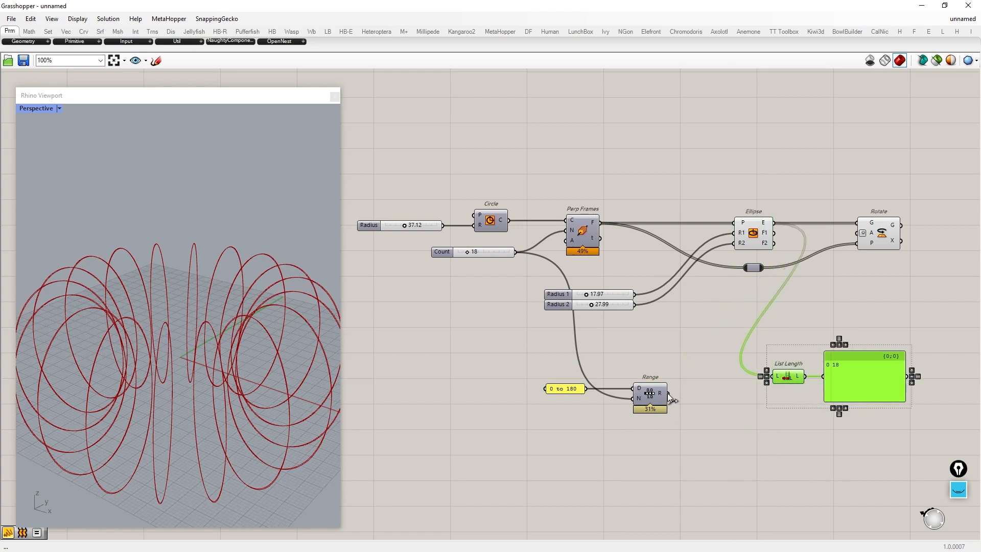
click(594, 457)
Apply the expression x-1 to the Range component's step count input
right_click(635, 399)
mouse_move(674, 457)
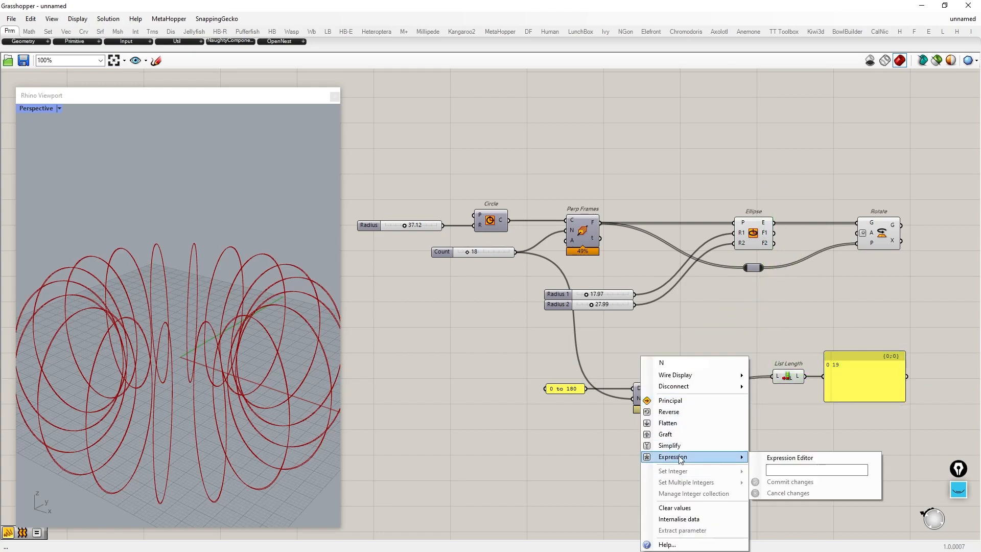
click(782, 468)
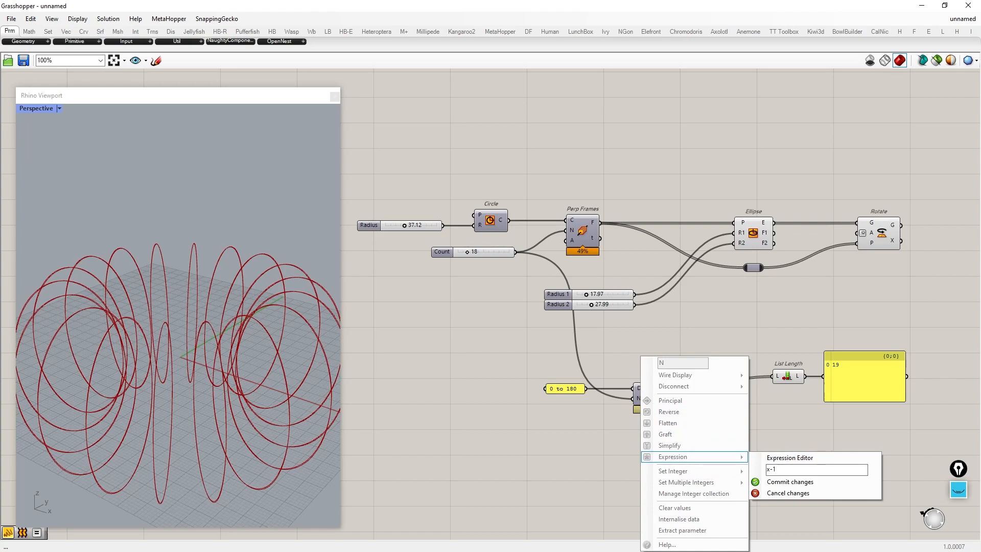
click(792, 482)
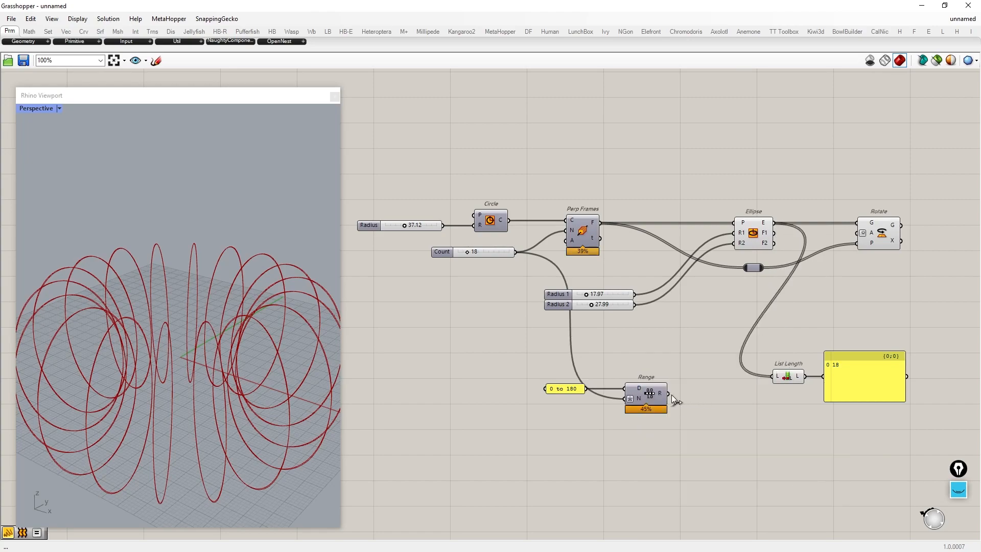
Delete the List Length component with its panel and feed the range values into the Rotate component's angle input
drag(766, 377, 766, 378)
drag(882, 433, 740, 315)
key(Delete)
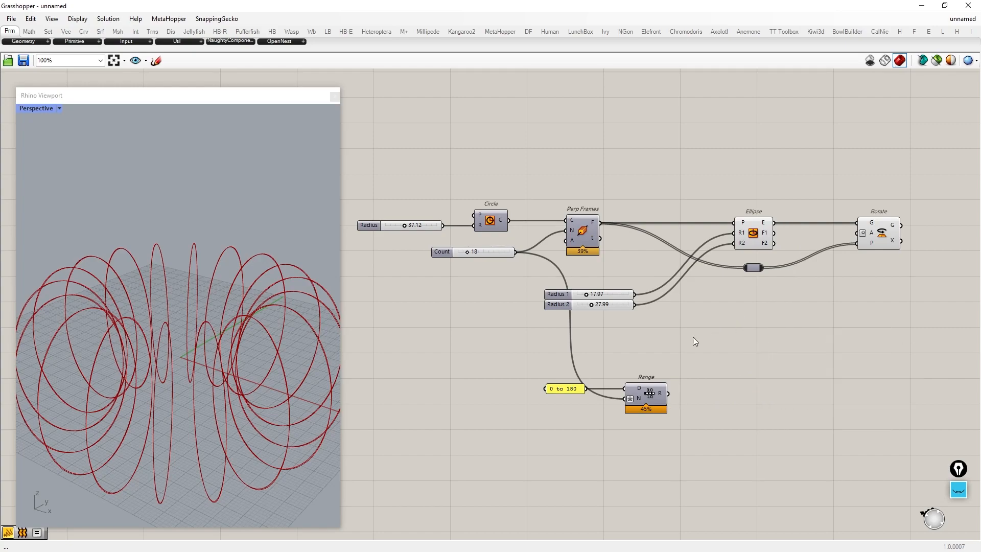
drag(853, 235, 857, 233)
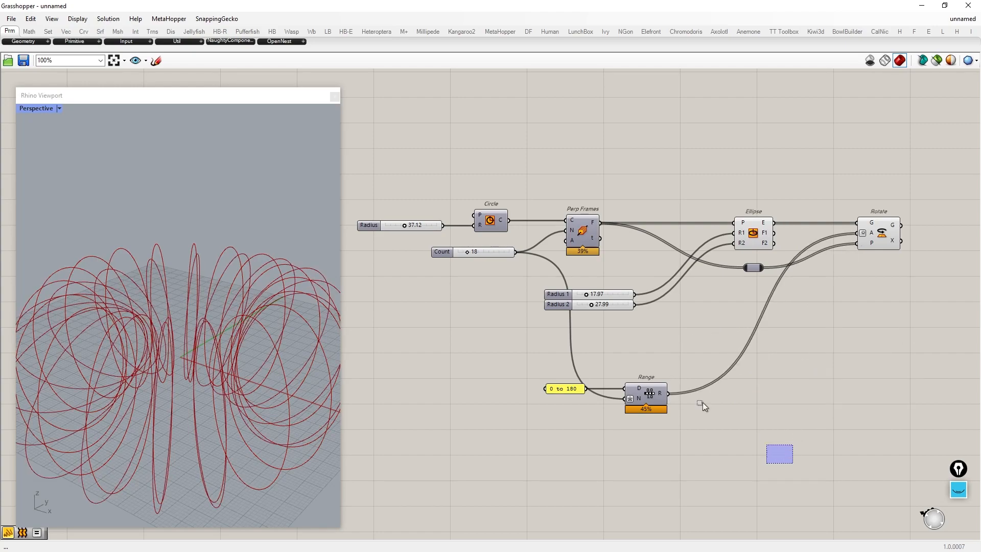
Hide the preview of all components feeding Rotate so only the rotated ellipses are displayed
drag(752, 434, 340, 137)
middle_click(614, 215)
click(587, 240)
right_drag(173, 382, 179, 337)
Add a Loft component after Rotate and feed it the rotated ellipses
right_drag(887, 238, 791, 230)
double_click(790, 229)
text(loft)
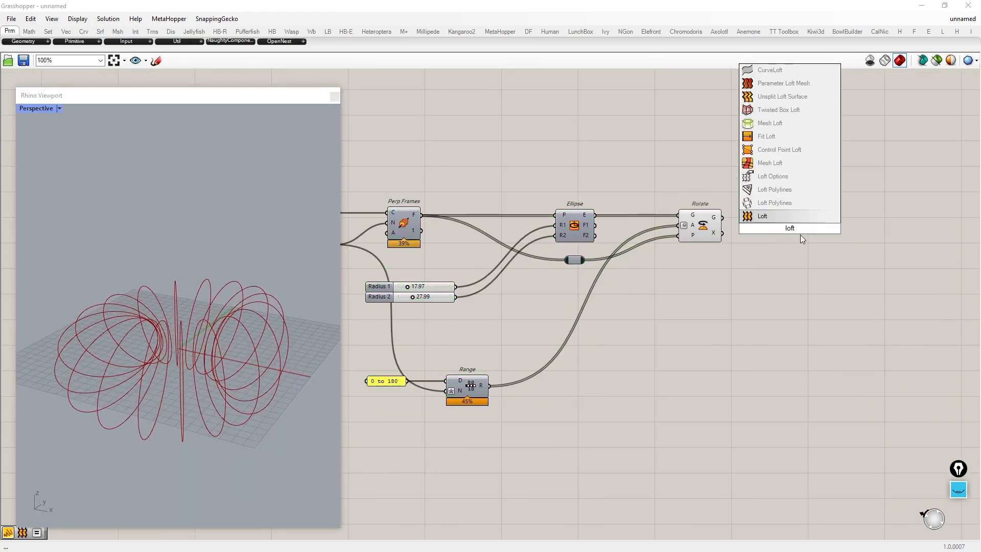
click(805, 221)
drag(722, 220, 773, 223)
drag(788, 230, 846, 230)
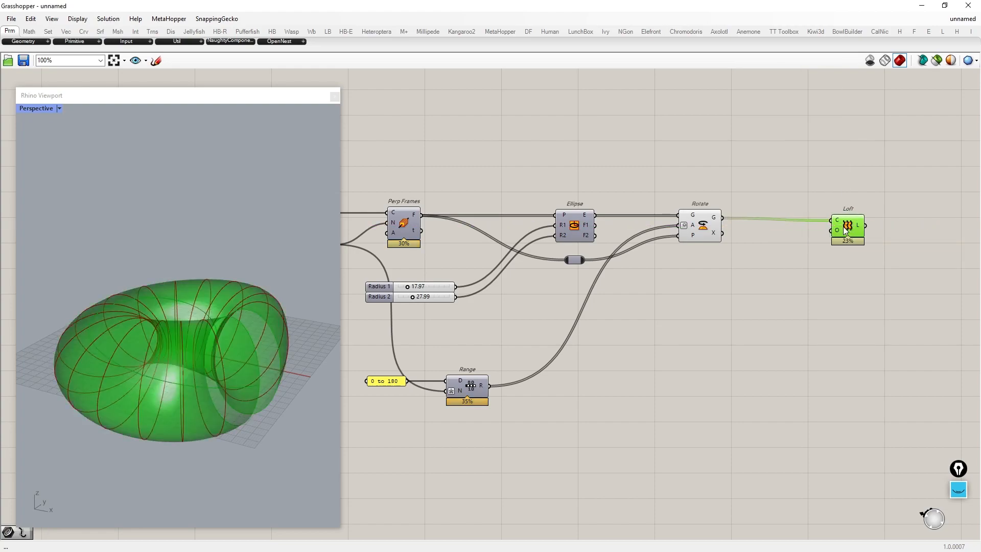
Hide the preview of the Rotate component and everything before it, leaving only the loft surface displayed
scroll(814, 286, down, 1)
drag(755, 428, 332, 110)
right_drag(205, 327, 200, 417)
click(770, 350)
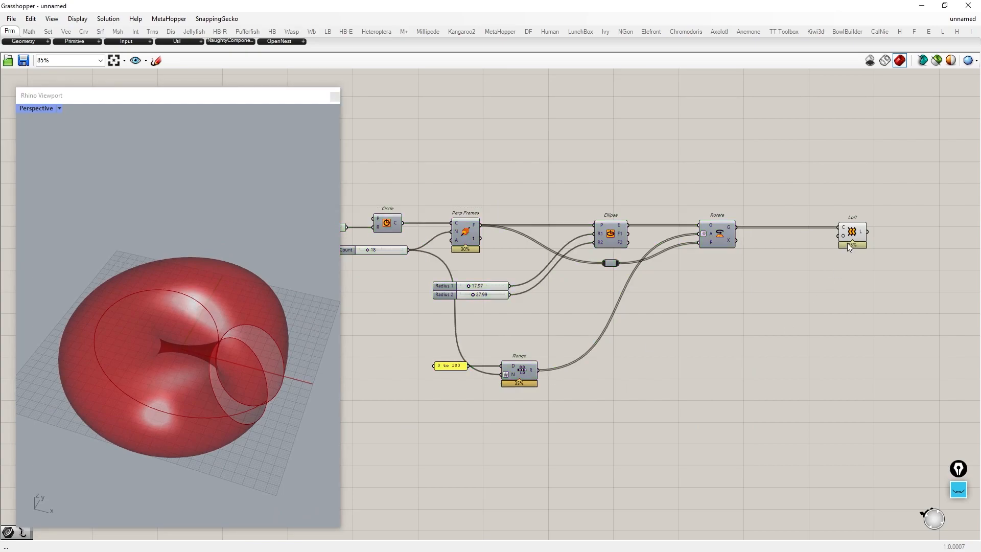
Enable Closed loft in the Loft component's options
right_click(845, 236)
mouse_move(874, 328)
click(758, 325)
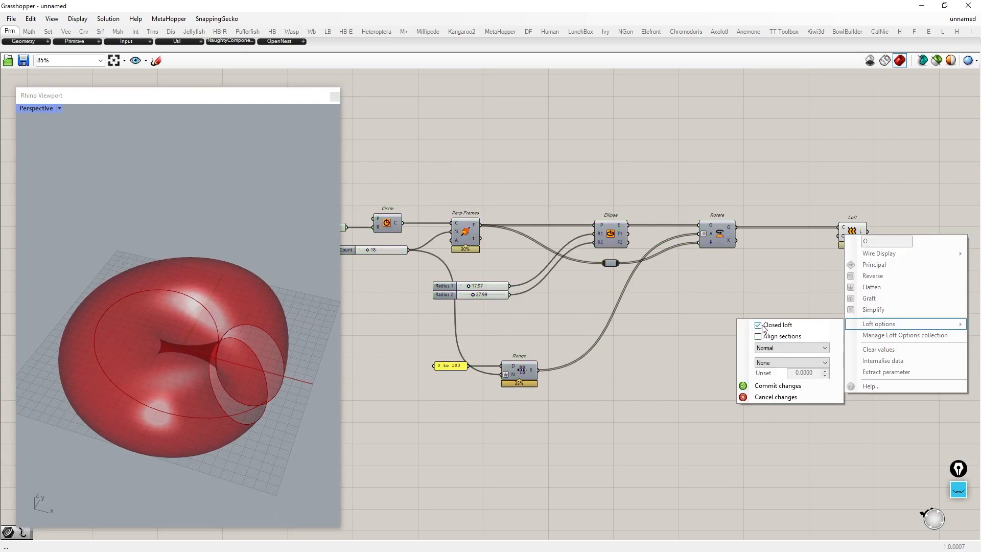
click(779, 386)
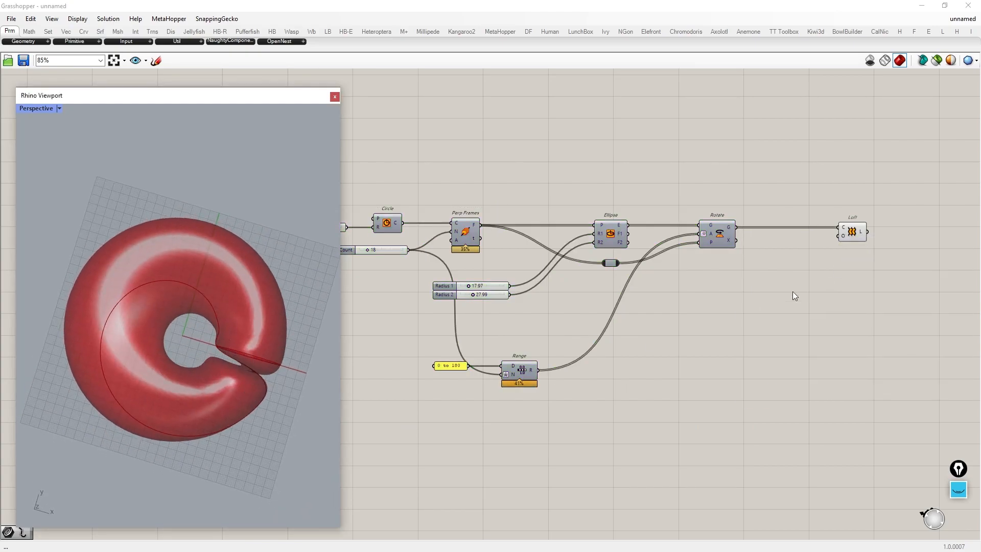
Enable Align sections in the loft options and inspect the ring surface
right_click(841, 234)
mouse_move(875, 324)
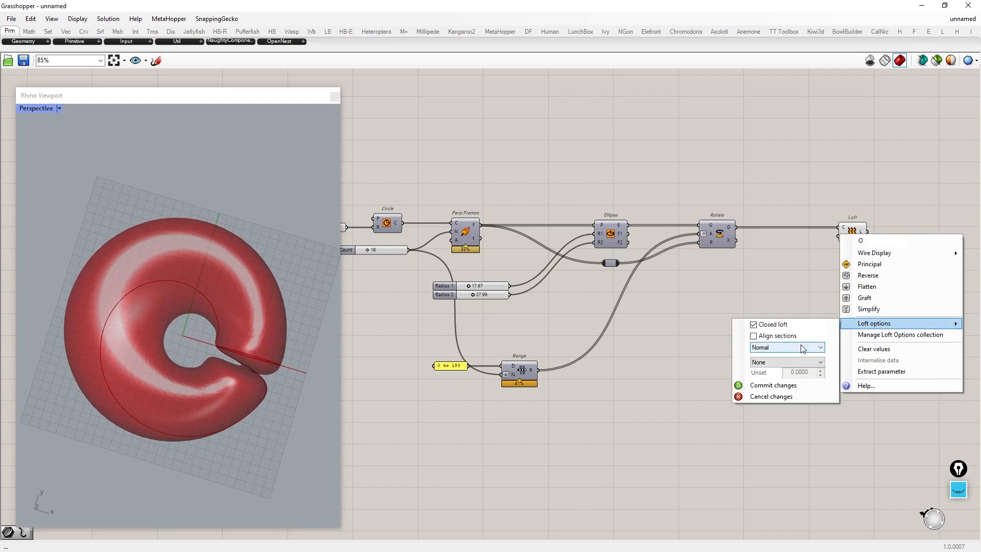
click(767, 383)
right_drag(231, 398, 184, 343)
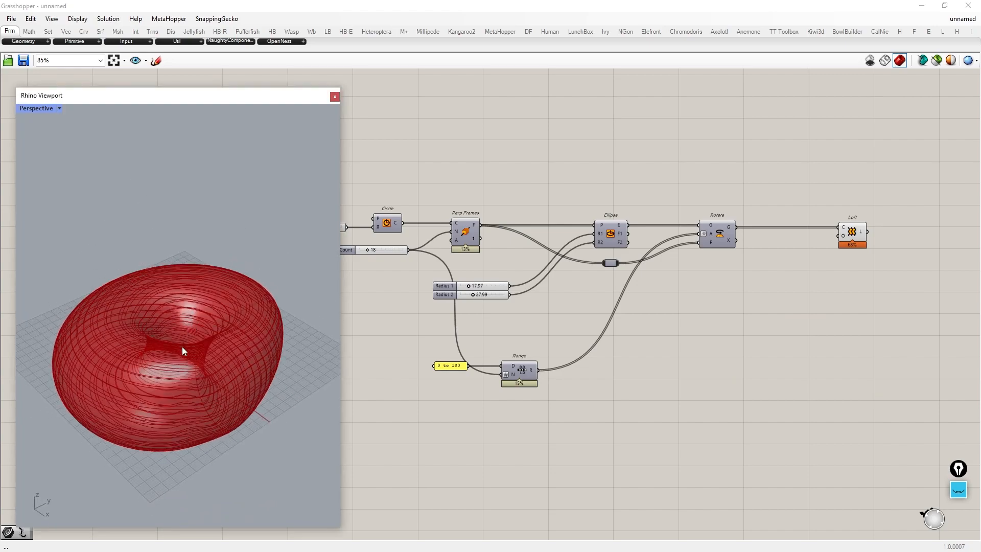
right_drag(207, 294, 216, 368)
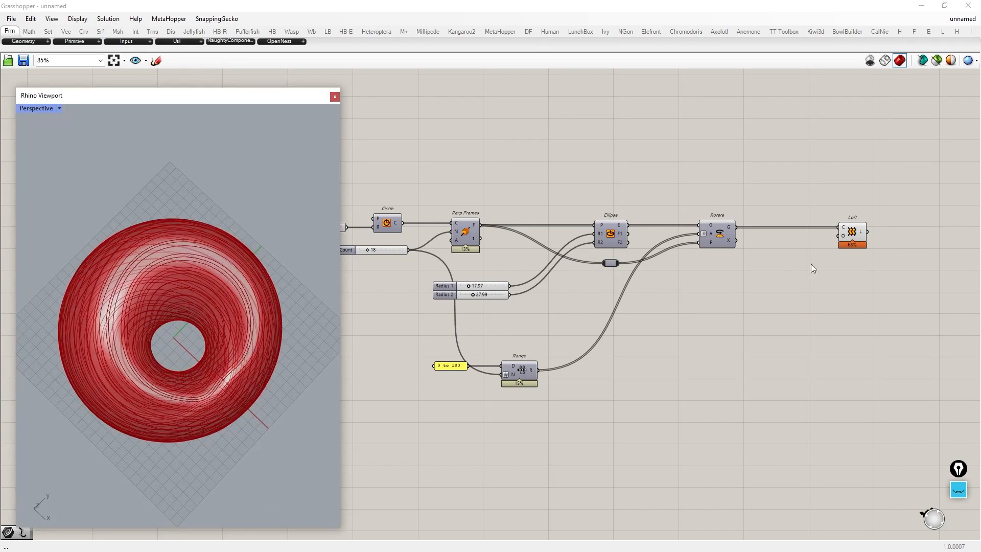
Switch the loft's rebuild option to Refit with a tolerance of 0.0100 and inspect the surface from several angles
right_click(846, 240)
mouse_move(867, 330)
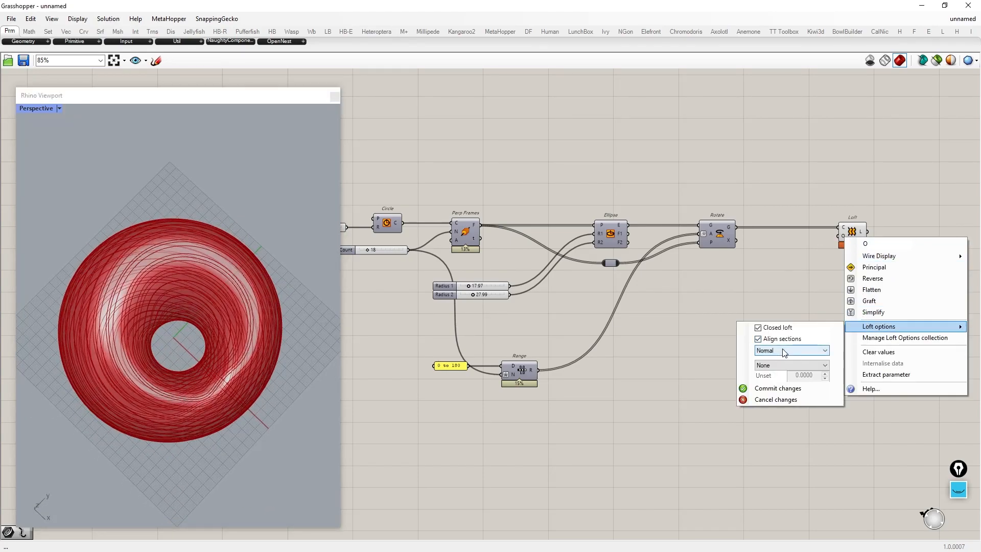
click(783, 365)
click(782, 386)
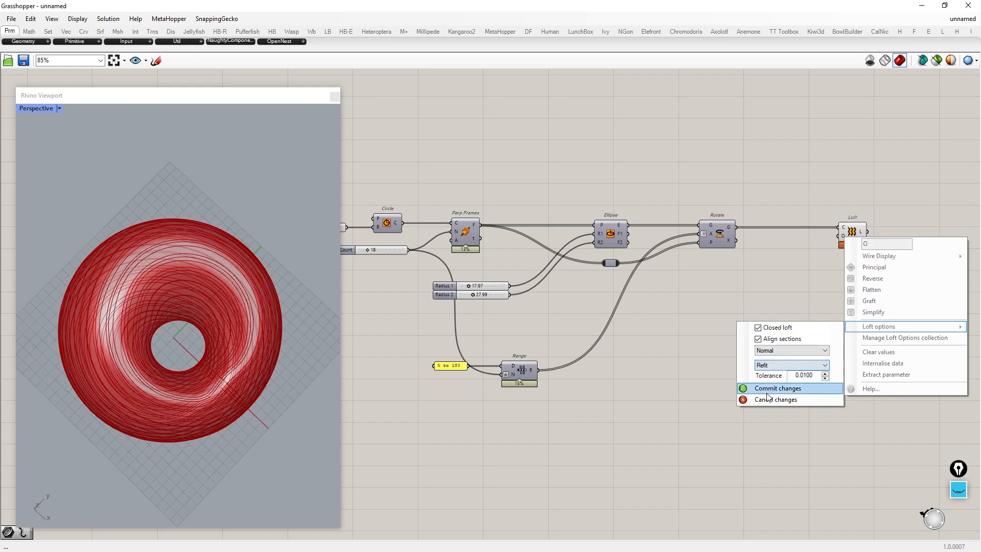
click(776, 388)
right_drag(163, 394, 20, 350)
scroll(201, 352, up, 4)
right_drag(202, 355, 204, 287)
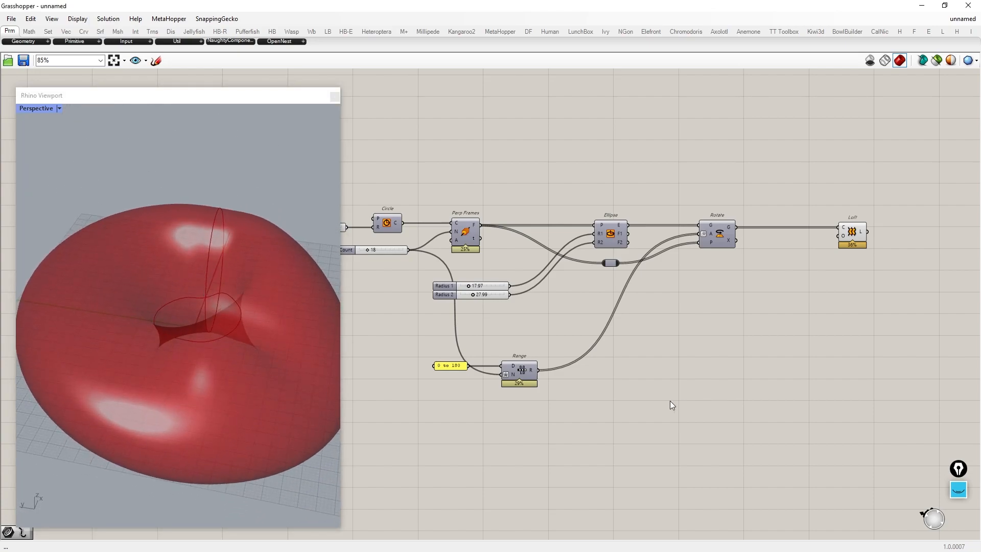
Try different Radius 1 and Radius 2 slider values for the ellipses while checking the shape of the ring
right_drag(293, 315, 207, 350)
right_drag(469, 328, 626, 301)
scroll(619, 259, up, 6)
mouse_move(648, 261)
mouse_down()
mouse_move(637, 262)
mouse_move(654, 261)
mouse_move(657, 293)
mouse_move(669, 296)
mouse_move(629, 259)
mouse_up()
right_drag(212, 278, 219, 114)
drag(632, 261, 629, 266)
drag(666, 293, 672, 293)
drag(632, 261, 645, 262)
drag(673, 293, 705, 299)
scroll(179, 255, down, 5)
right_drag(176, 230, 148, 352)
drag(703, 291, 684, 292)
right_drag(220, 358, 197, 404)
drag(683, 294, 667, 295)
right_drag(219, 352, 199, 306)
scroll(514, 289, down, 6)
Move the Loft farther from Rotate and add a Seam component that takes the rotated ellipses as curves
right_drag(746, 269, 381, 301)
scroll(679, 253, down, 1)
scroll(679, 252, up, 2)
drag(666, 248, 928, 247)
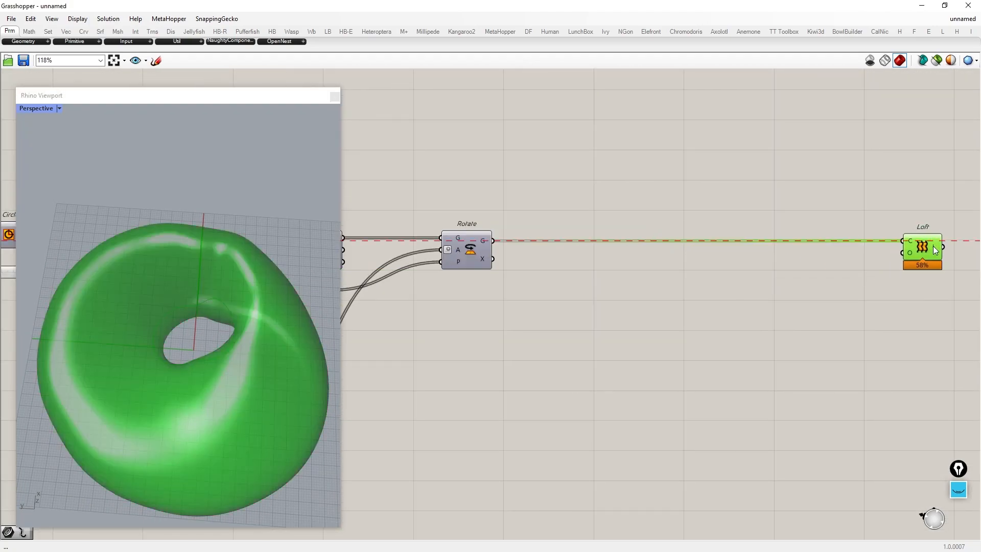
right_drag(698, 290, 634, 264)
double_click(647, 265)
text(seam)
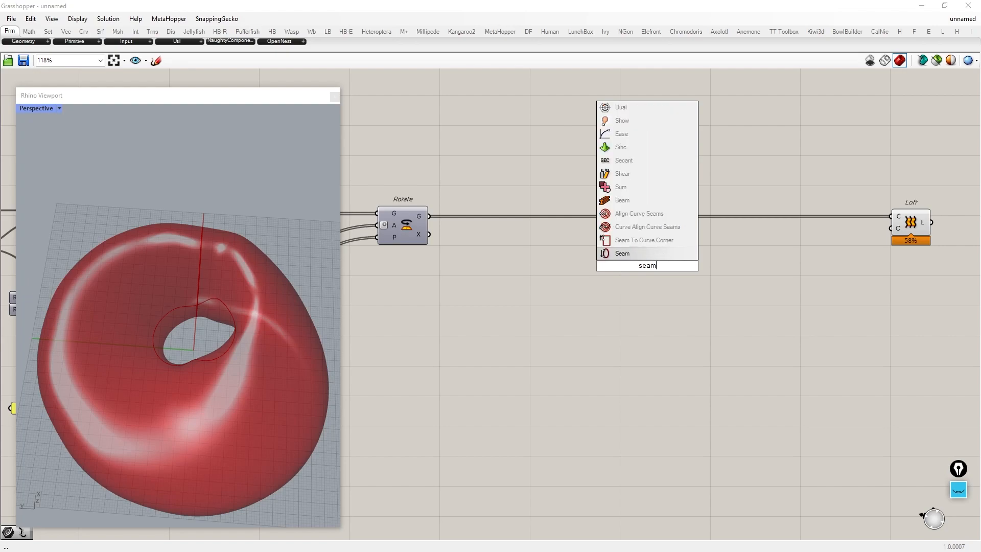
key(Return)
drag(428, 216, 628, 260)
drag(646, 269, 812, 320)
click(614, 345)
Add a Bounding Rectangle component, connect the rotated ellipses to its geometry input and graft that input
double_click(564, 348)
text(bo)
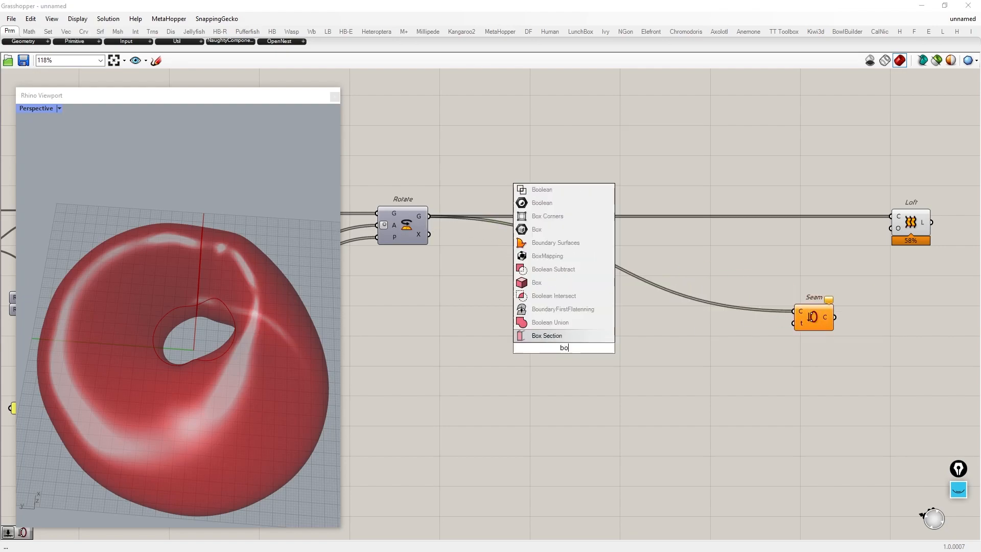
text(unding rectangle)
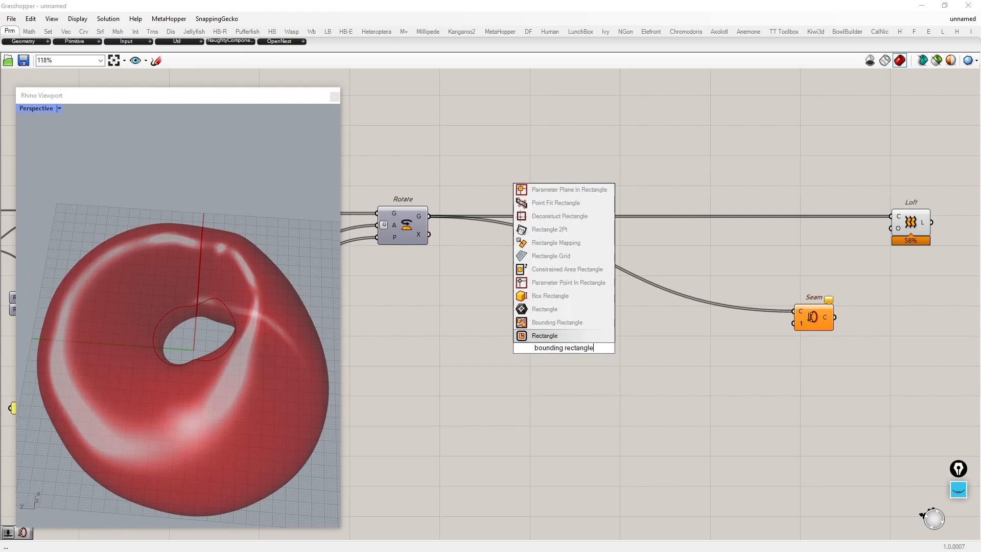
click(557, 322)
drag(535, 320, 544, 378)
right_click(551, 324)
click(590, 410)
Add an Area component, connect the bounding rectangles to it and flatten its geometry input
double_click(619, 385)
text(area)
click(594, 373)
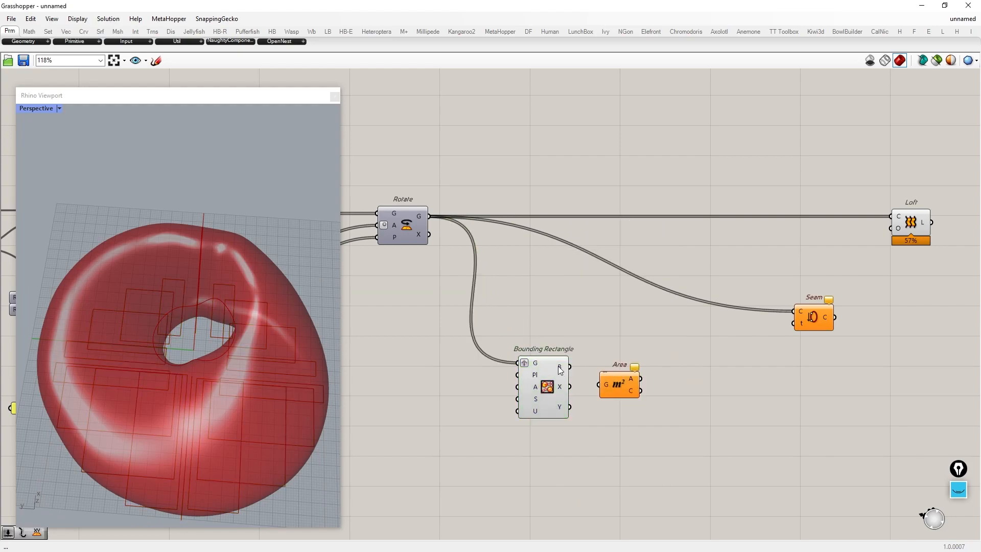
drag(622, 390, 611, 370)
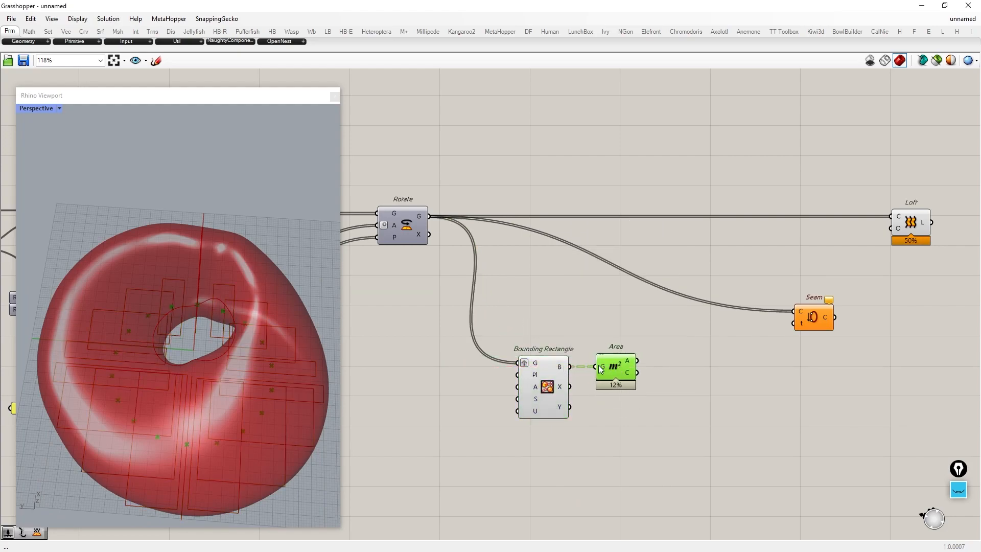
right_click(603, 365)
click(639, 434)
Add an XY Plane component with its origins at the area centroids
double_click(698, 380)
text(xy)
key(Return)
drag(686, 375, 685, 374)
Hide the previews of the Bounding Rectangle and Area components
drag(662, 449, 503, 300)
middle_click(525, 343)
click(556, 373)
click(760, 363)
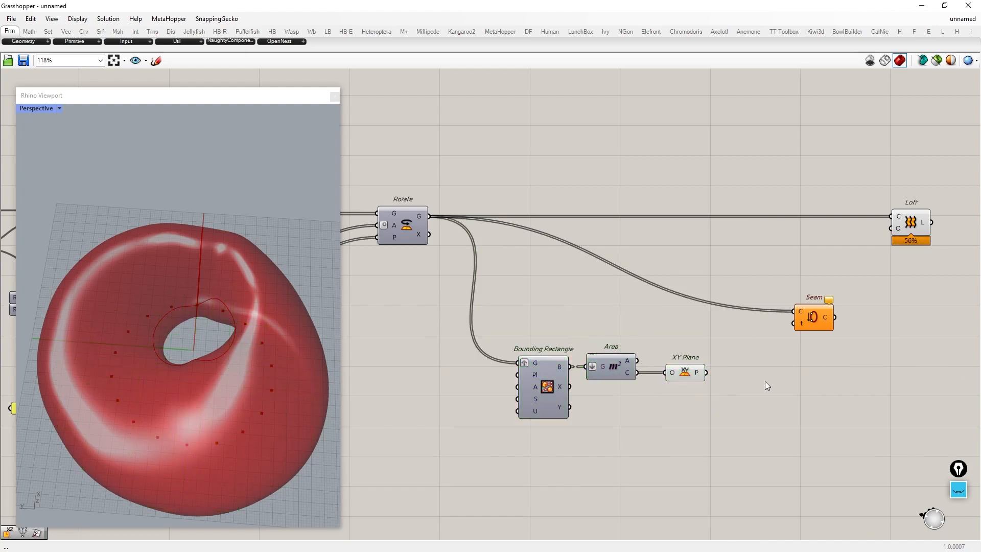
Add a Curve | Plane intersection component with the rotated ellipses as curves and the XY planes as planes
double_click(764, 381)
text(pcx)
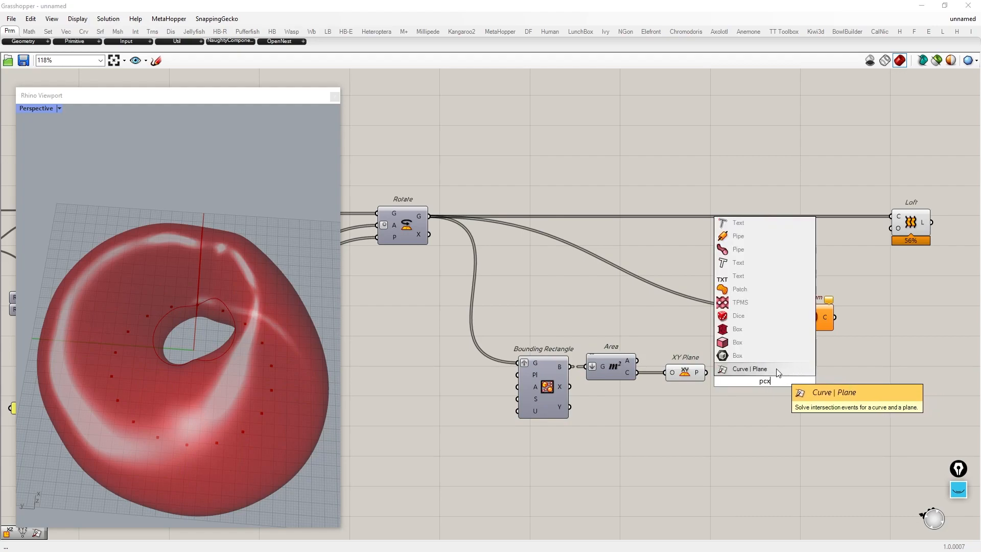
click(777, 370)
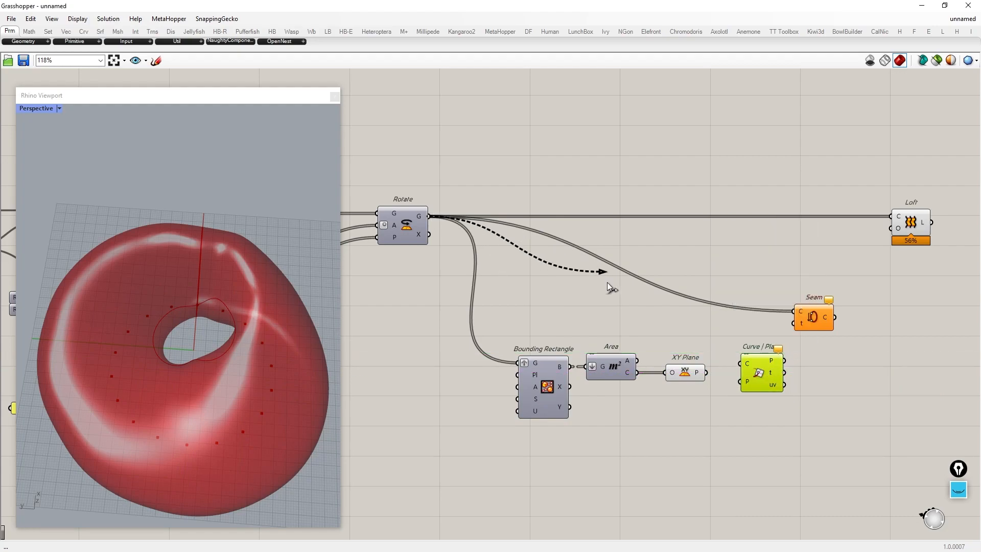
drag(697, 347, 737, 369)
drag(757, 358, 754, 362)
Connect the intersection's t parameters to the Seam component's t input and flatten the t output
drag(798, 330, 839, 307)
right_click(769, 364)
click(789, 394)
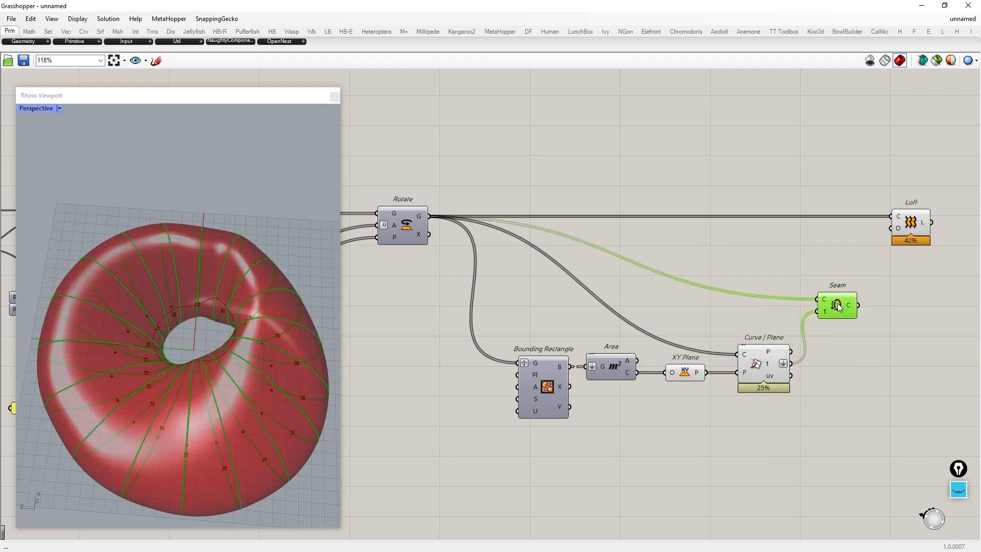
Feed the Seam's curves into the Loft and revise its loft options to remove the crease in the ring
right_drag(838, 307, 716, 287)
drag(716, 179, 748, 210)
right_click(755, 223)
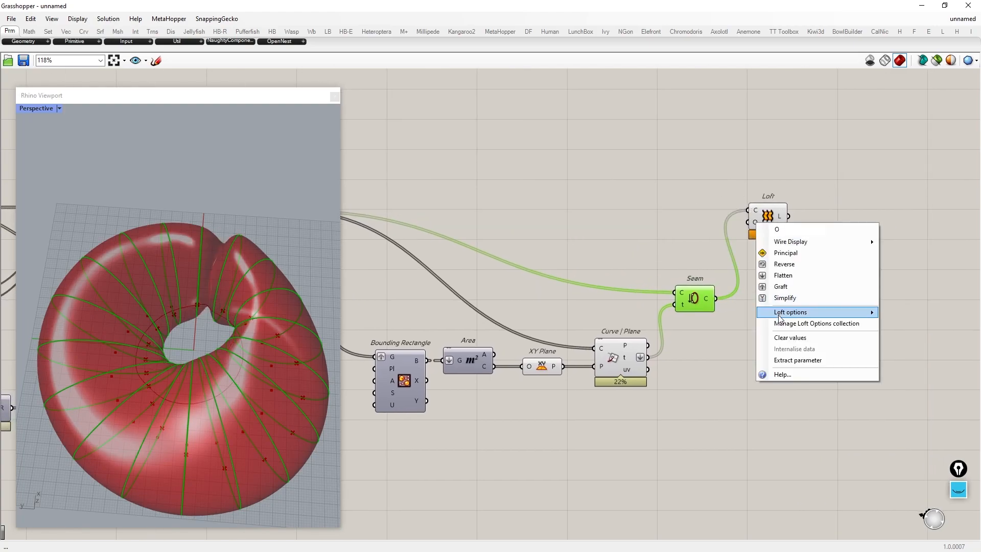
mouse_move(797, 312)
click(695, 375)
Line up the Seam and Loft components in a row with the main definition
drag(772, 225, 858, 224)
drag(693, 299, 751, 217)
drag(855, 220, 863, 220)
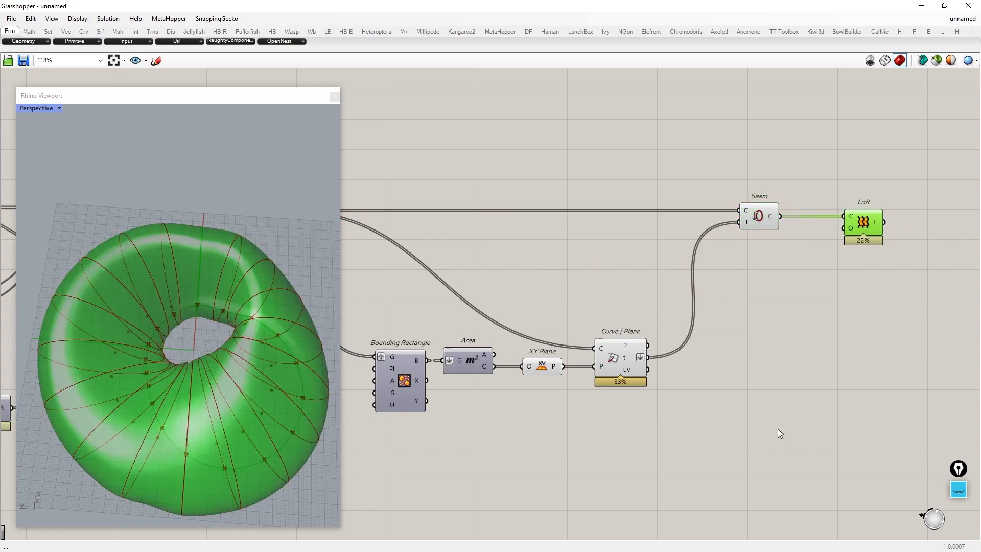
Hide the previews of the Seam, Curve | Plane and XY Plane components so only the loft is displayed
drag(763, 461, 296, 160)
middle_click(525, 272)
click(553, 243)
mouse_move(243, 291)
right_down()
mouse_move(228, 326)
mouse_move(227, 281)
right_up()
Set the ellipse's Radius 2 slider to 24.98 and its Radius 1 slider to 16.60
right_drag(532, 276, 767, 248)
right_drag(409, 314, 722, 288)
click(723, 288)
scroll(511, 266, up, 7)
mouse_move(529, 285)
mouse_down()
mouse_move(543, 285)
mouse_move(512, 284)
mouse_up()
right_drag(255, 317, 143, 230)
drag(487, 231, 490, 232)
right_drag(234, 351, 242, 387)
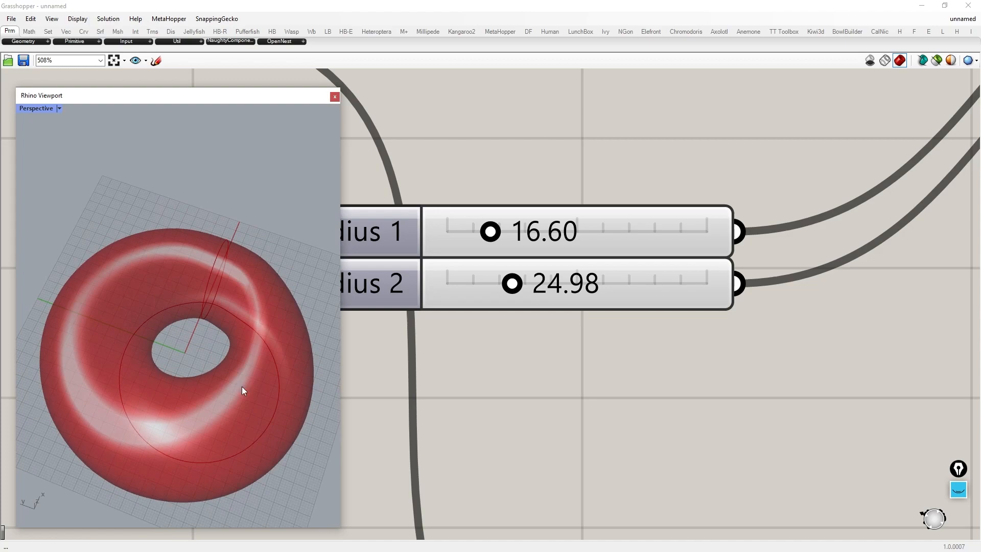
Raise the Radius 1 and Radius 2 sliders slightly and check the resulting ring from the side
mouse_move(489, 233)
mouse_down()
mouse_move(477, 233)
mouse_move(498, 234)
mouse_up()
right_drag(175, 391, 154, 357)
mouse_move(513, 285)
mouse_down()
mouse_move(536, 286)
mouse_move(515, 294)
mouse_up()
right_drag(154, 357, 74, 327)
Move the Loft component well away from Seam to make room between them
scroll(511, 284, down, 6)
right_drag(945, 262, 718, 274)
scroll(718, 273, up, 2)
right_drag(766, 235, 587, 228)
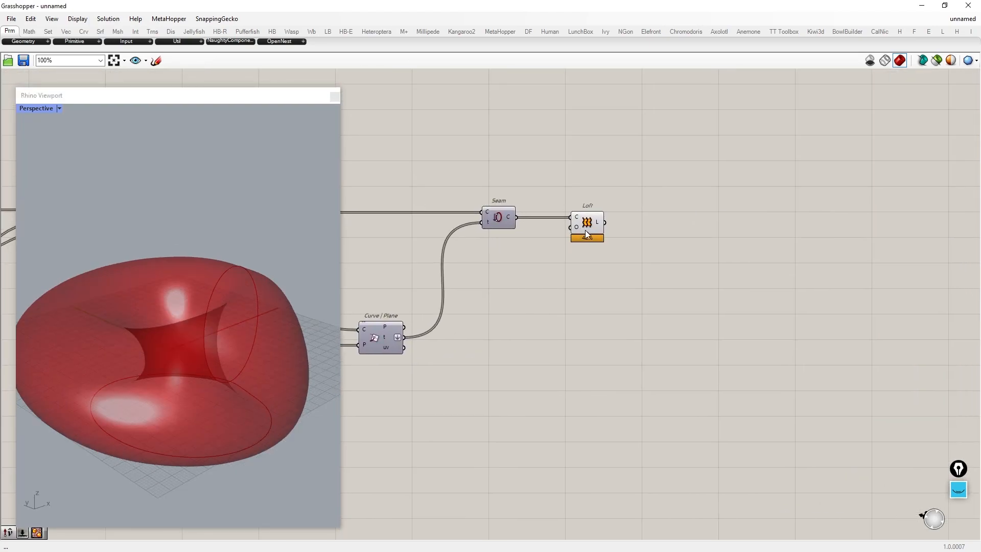
drag(589, 224, 887, 235)
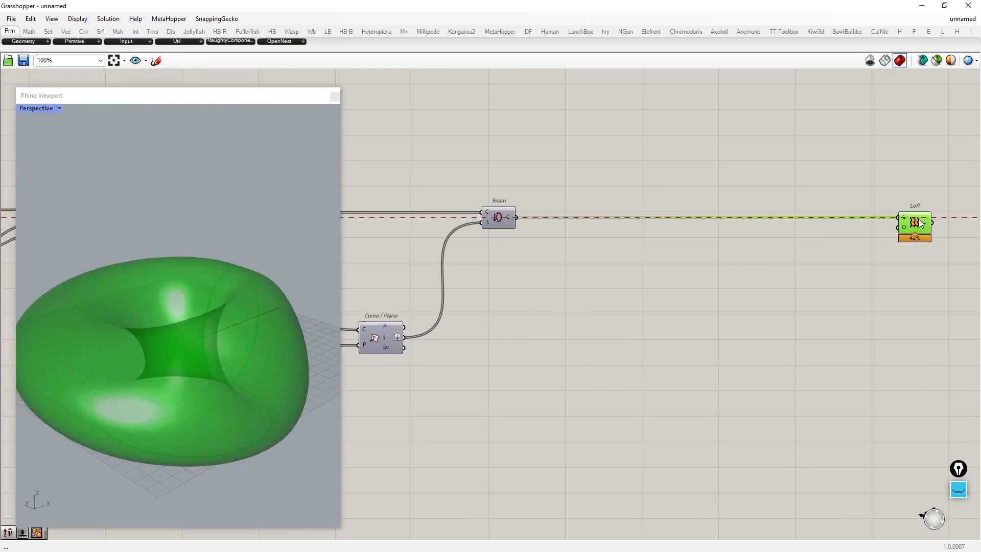
Add a Move component between Seam and Loft and feed the Seam curves into its geometry input
double_click(655, 301)
text(move)
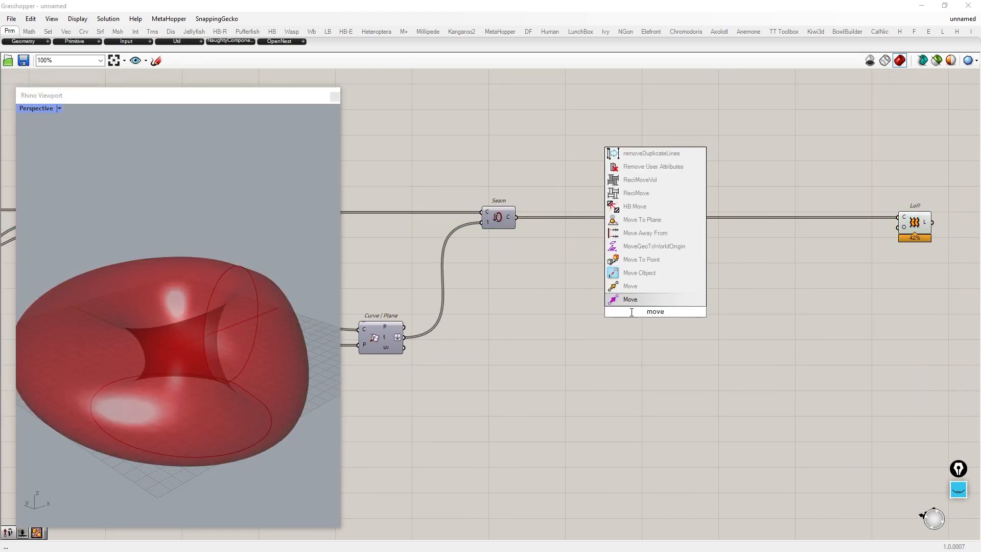
key(Return)
click(499, 217)
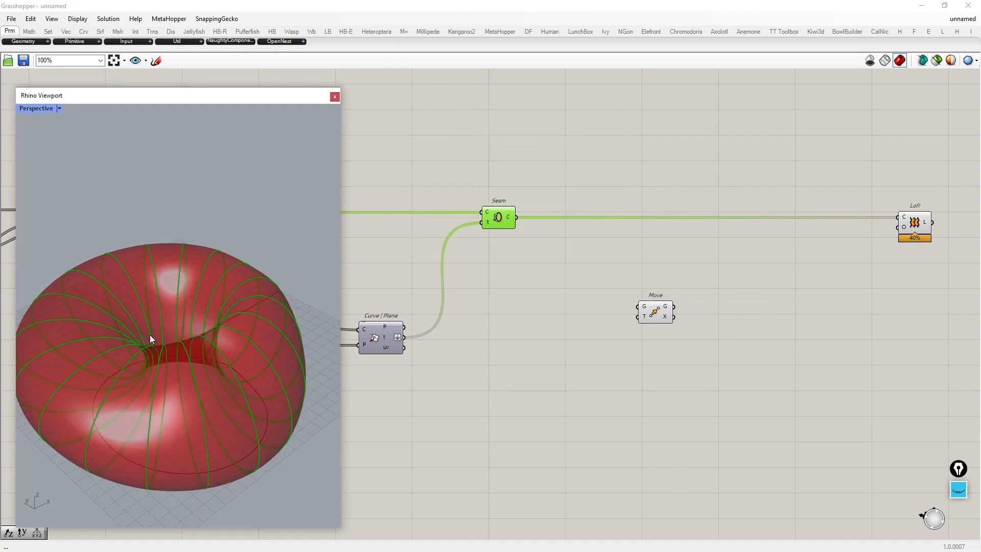
drag(642, 309, 770, 278)
Add a Unit Z vector and connect it to the Move component's translation input
double_click(607, 315)
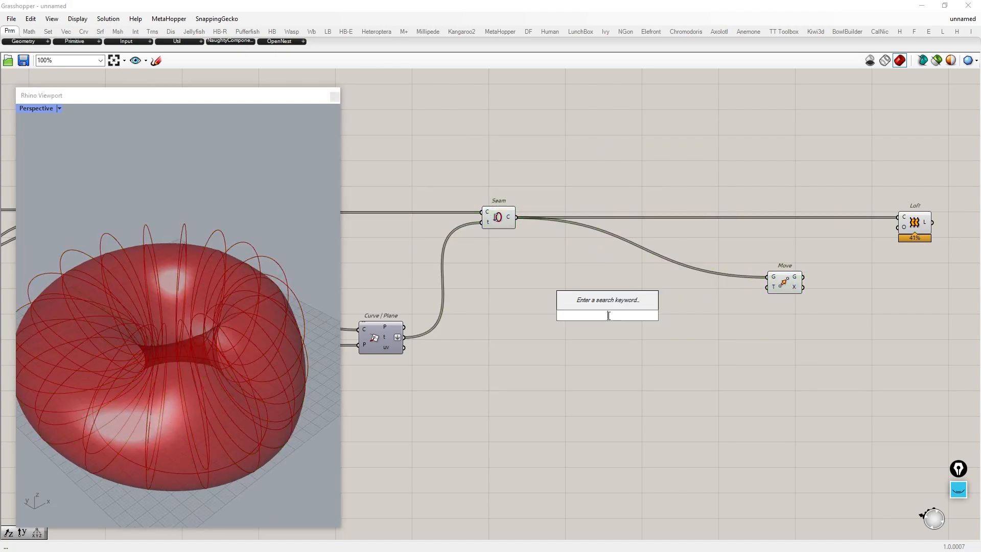
text(unit z)
key(Return)
drag(624, 315, 711, 352)
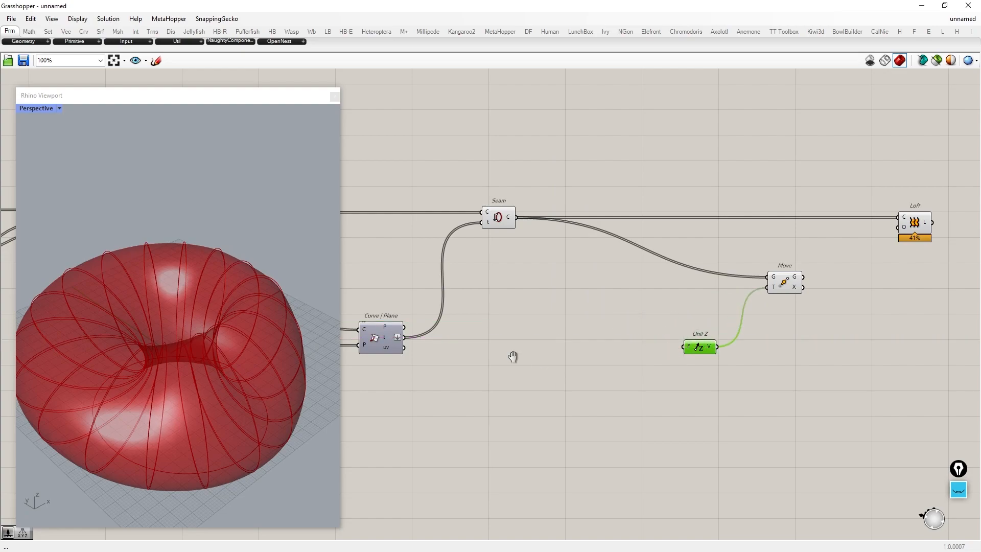
Deconstruct the Curve | Plane intersection points with a flattened input and feed their Z values into the Unit Z factor
right_drag(512, 355, 633, 330)
double_click(633, 329)
text(deconstruc)
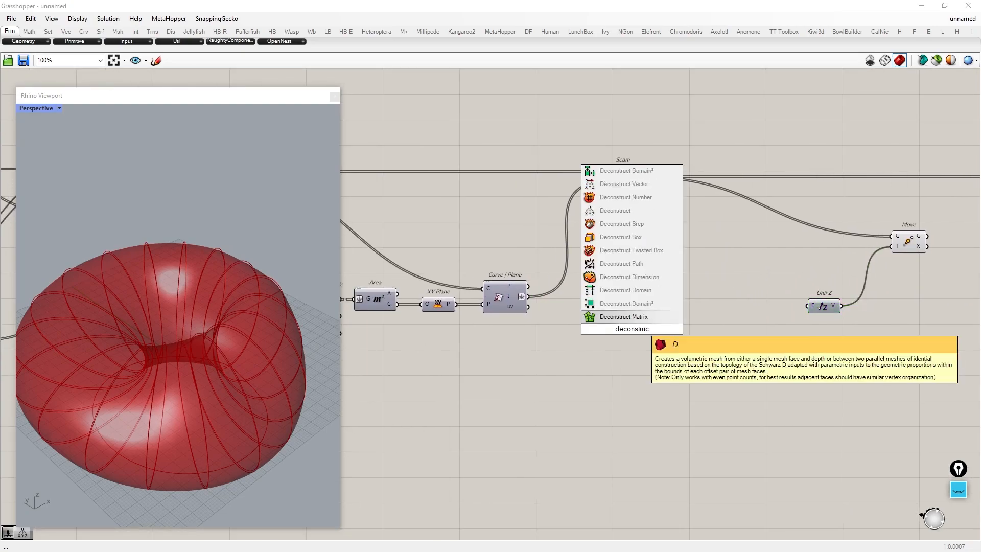
text(t)
key(Return)
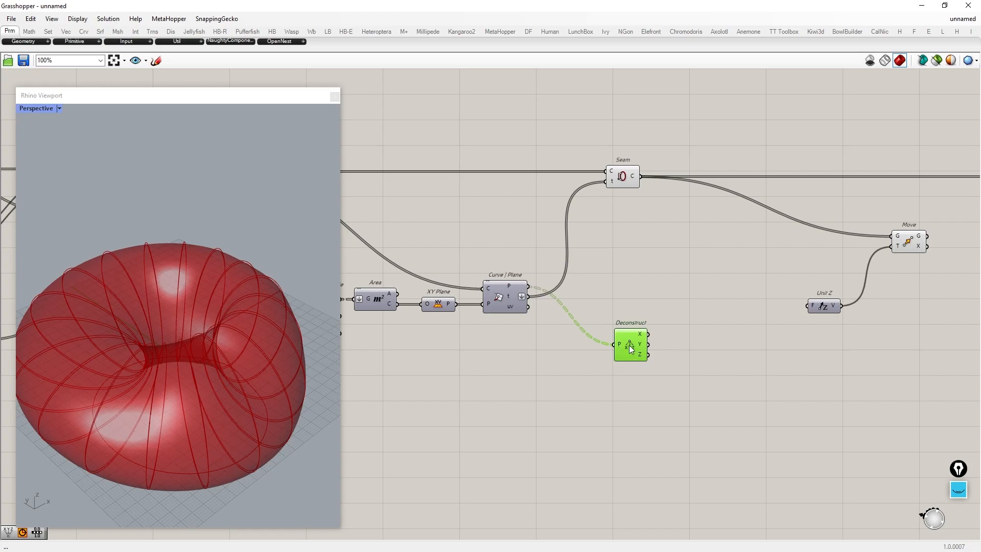
right_click(620, 344)
click(645, 422)
drag(645, 354, 813, 306)
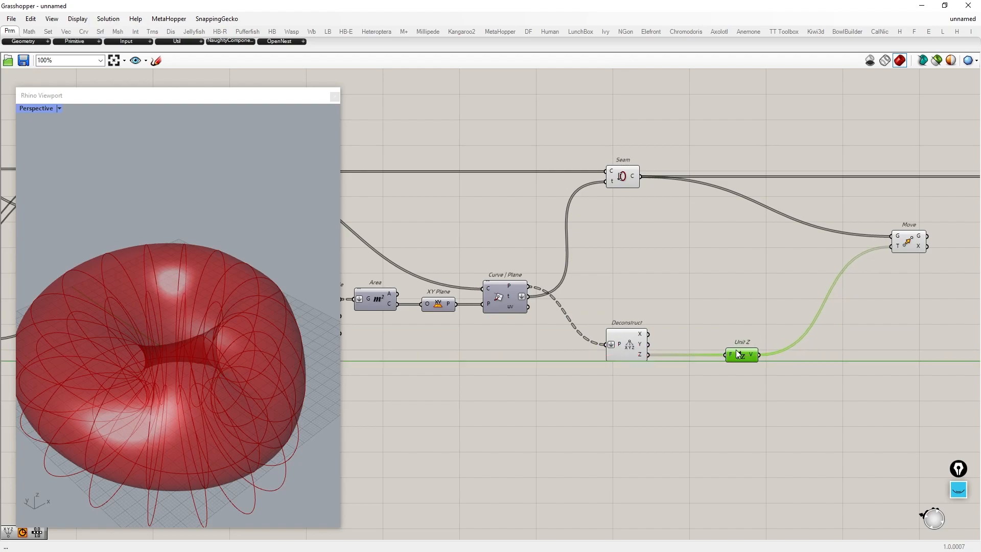
Hide the previews of Seam, Curve | Plane, Deconstruct, Unit Z and the other components before Move
drag(765, 469, 136, 194)
middle_click(511, 239)
click(541, 206)
right_drag(205, 440, 189, 367)
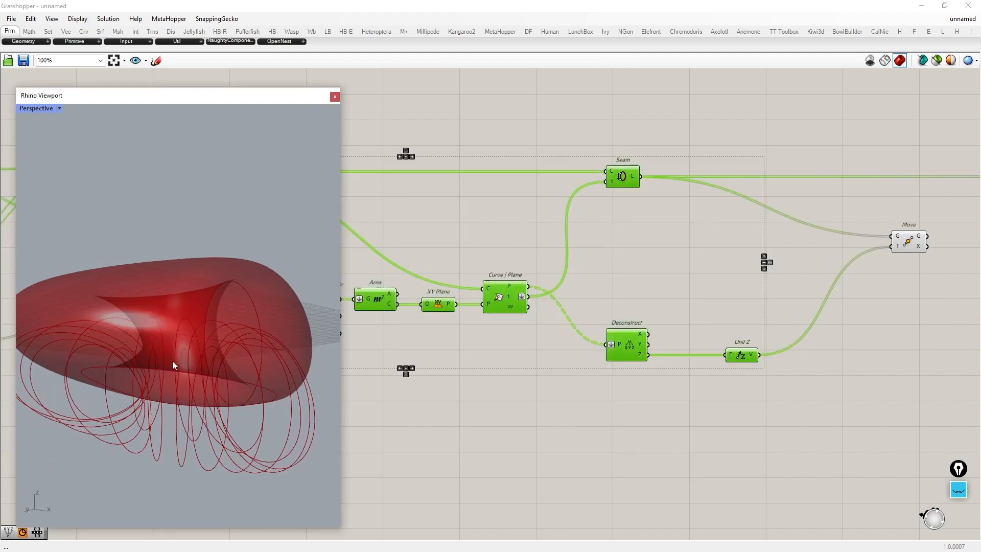
Set the expression of the Move component's translation input to -x to reverse the movement direction
right_drag(939, 309, 812, 310)
click(812, 309)
right_click(770, 247)
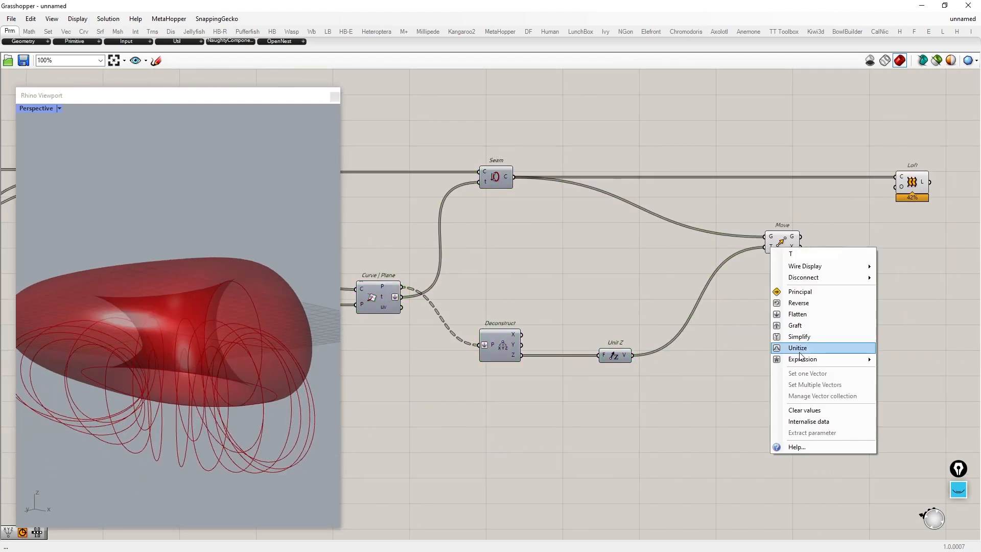
mouse_move(801, 358)
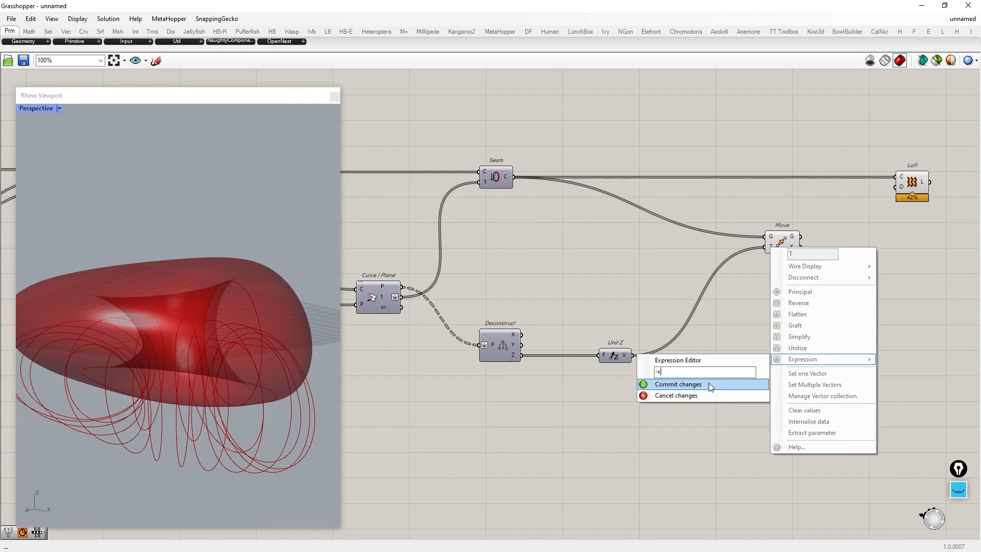
click(709, 384)
Feed the moved curves into Loft in place of the Seam curves, and hide the previews of the components before Loft
right_drag(895, 222, 844, 256)
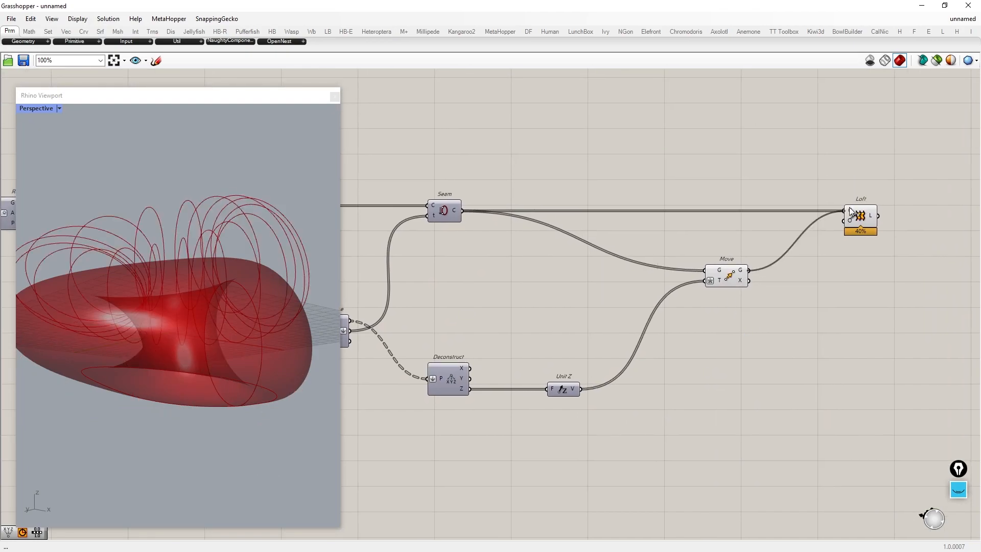
drag(738, 279, 757, 220)
drag(863, 215, 847, 215)
drag(751, 469, 180, 203)
middle_click(479, 267)
click(512, 235)
right_drag(156, 295, 217, 360)
Set the ellipse's Radius 2 slider to 29.39, raise Radius 1 slightly, and check the ring from above
scroll(862, 245, down, 5)
right_drag(442, 255, 648, 260)
scroll(649, 263, up, 13)
mouse_move(635, 302)
mouse_down()
mouse_move(661, 304)
mouse_move(645, 302)
mouse_up()
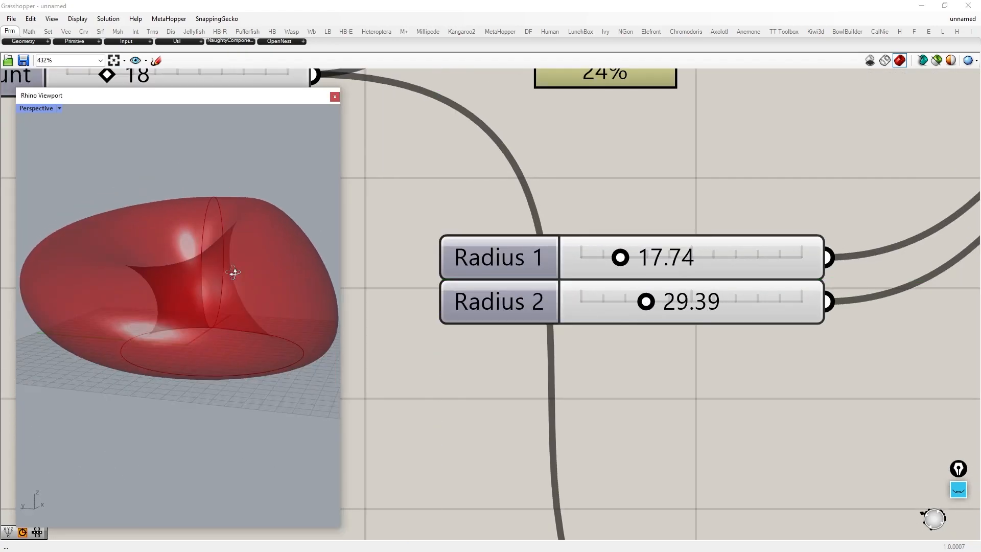
right_drag(235, 269, 189, 385)
drag(620, 257, 622, 259)
right_drag(220, 373, 301, 365)
Change the loft type in the Loft component's options while keeping the closed loft setting
scroll(579, 235, down, 12)
right_drag(956, 235, 718, 238)
scroll(718, 234, up, 8)
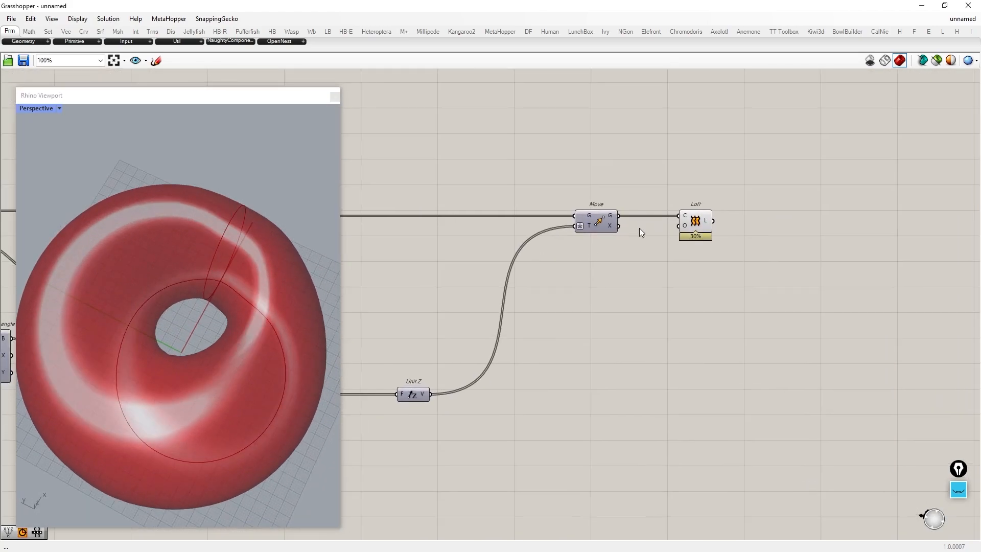
right_click(684, 219)
mouse_move(742, 308)
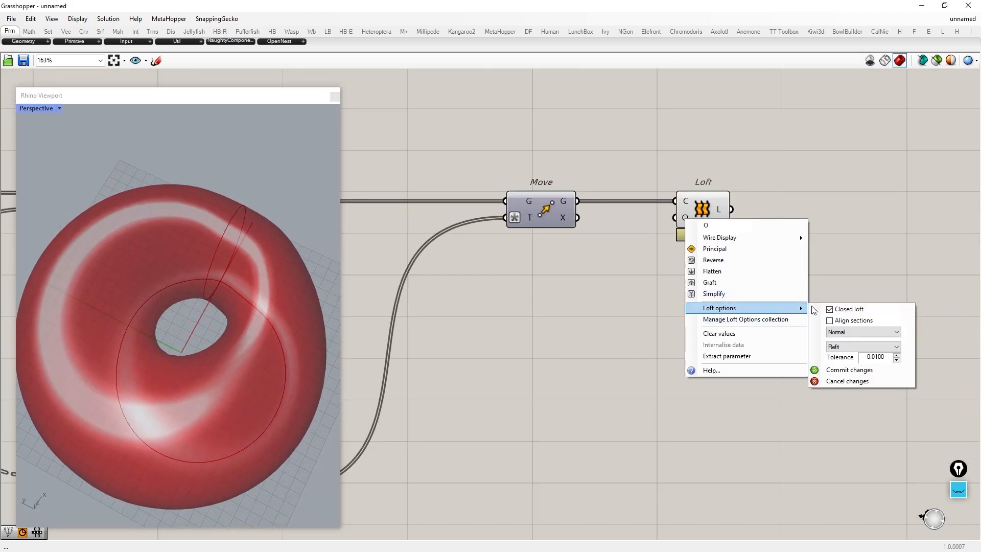
click(841, 334)
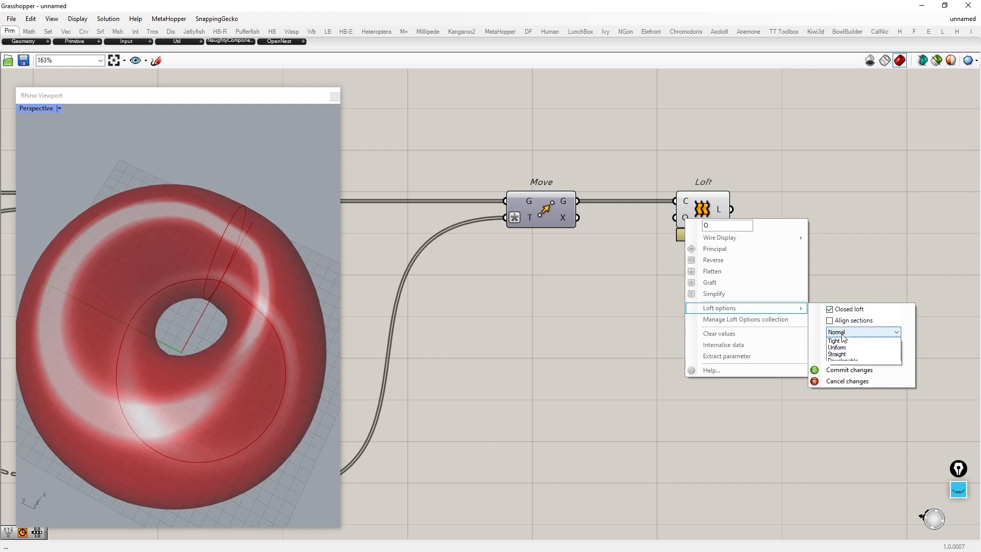
click(853, 370)
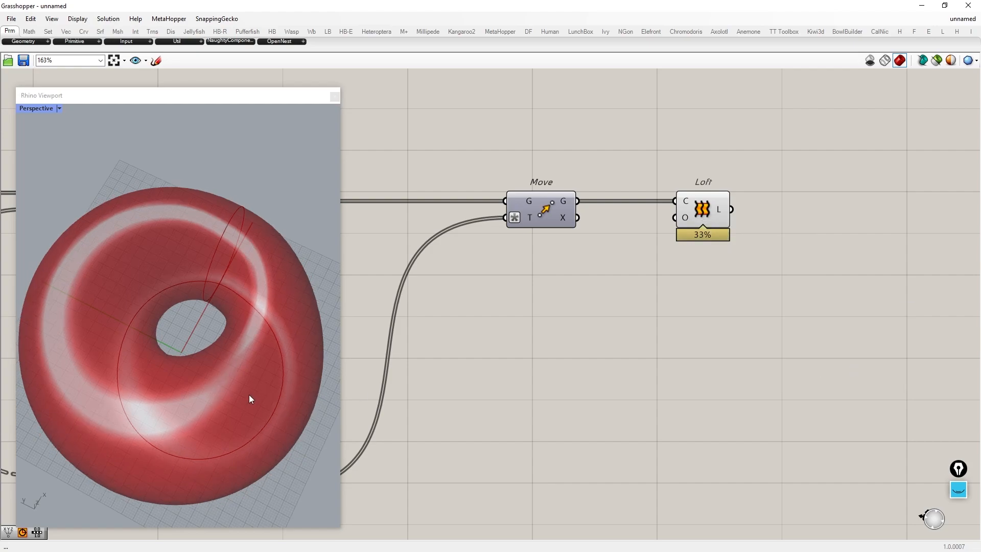
Set the ellipse's Radius 1 slider to 14.52 and its Radius 2 slider to 27.83
mouse_move(249, 395)
right_down()
mouse_move(188, 311)
mouse_move(209, 356)
mouse_move(210, 409)
mouse_move(194, 328)
mouse_move(245, 321)
mouse_move(239, 306)
mouse_move(239, 381)
right_up()
scroll(797, 276, down, 6)
right_drag(352, 276, 805, 270)
scroll(475, 264, up, 5)
scroll(673, 294, up, 5)
right_drag(273, 330, 236, 257)
scroll(545, 286, up, 2)
drag(566, 299, 552, 304)
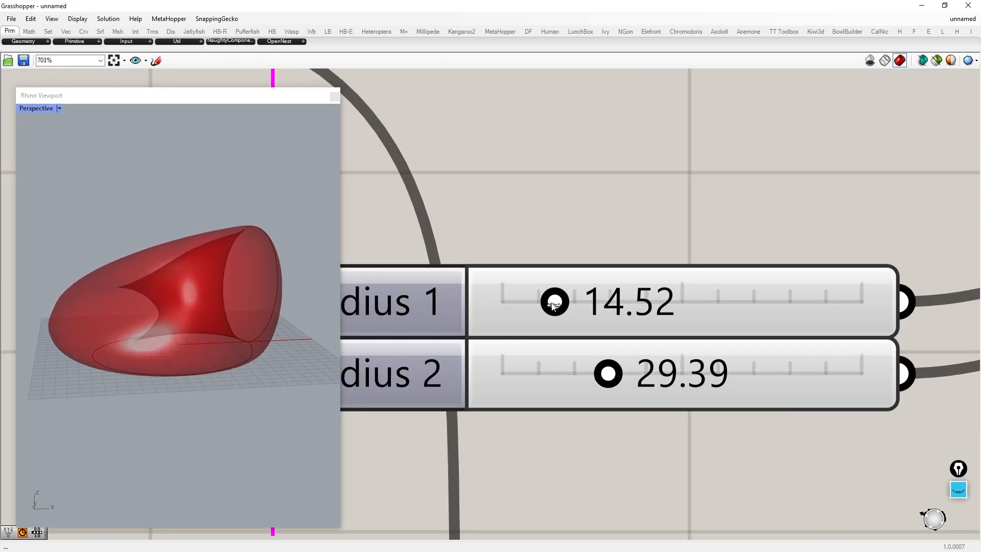
mouse_move(610, 371)
mouse_down()
mouse_move(619, 372)
mouse_move(601, 371)
mouse_up()
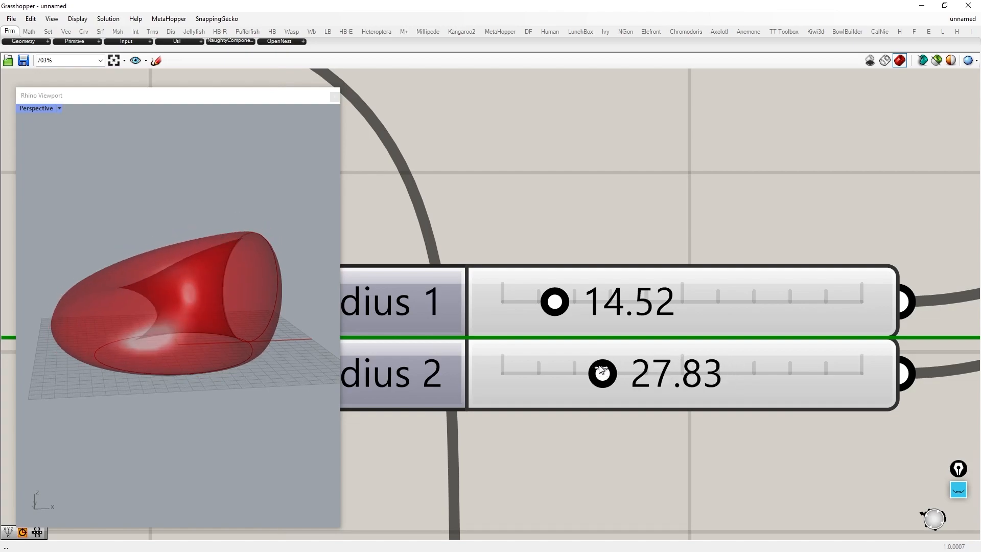
Set Radius 1 to 17.22, raise Radius 2 slightly, and check the ring from the side and above
right_drag(279, 286, 280, 344)
drag(555, 301, 564, 300)
right_drag(189, 286, 189, 234)
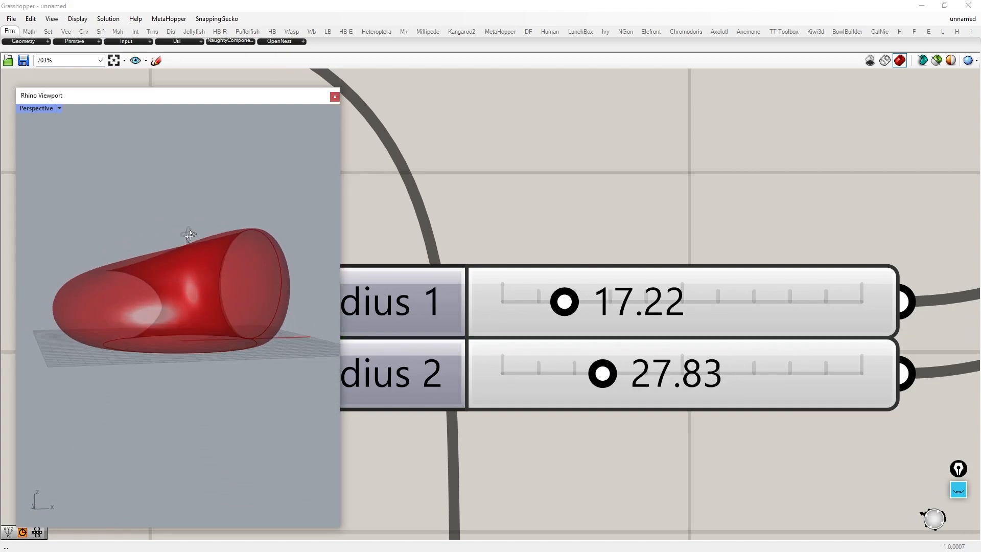
drag(608, 370, 610, 371)
right_drag(128, 314, 205, 363)
Add a Diamond Tiling component and connect the lofted surface to its S input
scroll(511, 287, down, 10)
right_drag(664, 245, 357, 296)
scroll(644, 257, up, 2)
double_click(680, 260)
text(diamond tili)
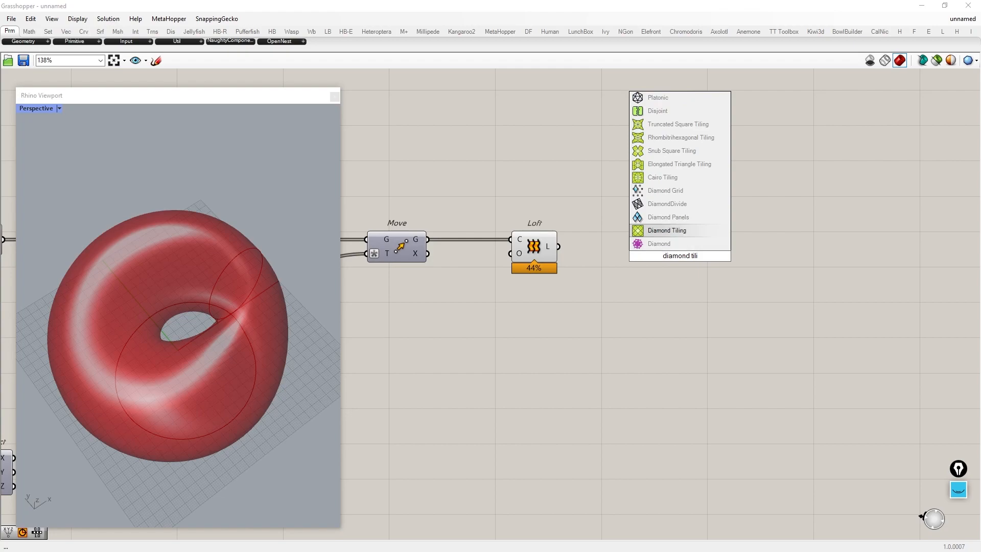
key(Return)
drag(560, 245, 804, 258)
Hide the previews of Loft and all components before Diamond Tiling
scroll(823, 279, down, 4)
drag(729, 440, 1, 92)
middle_click(526, 230)
click(558, 198)
Add U Count and V Count sliders, both set to 12, and connect them to the Diamond Tiling component
click(777, 358)
scroll(792, 328, up, 2)
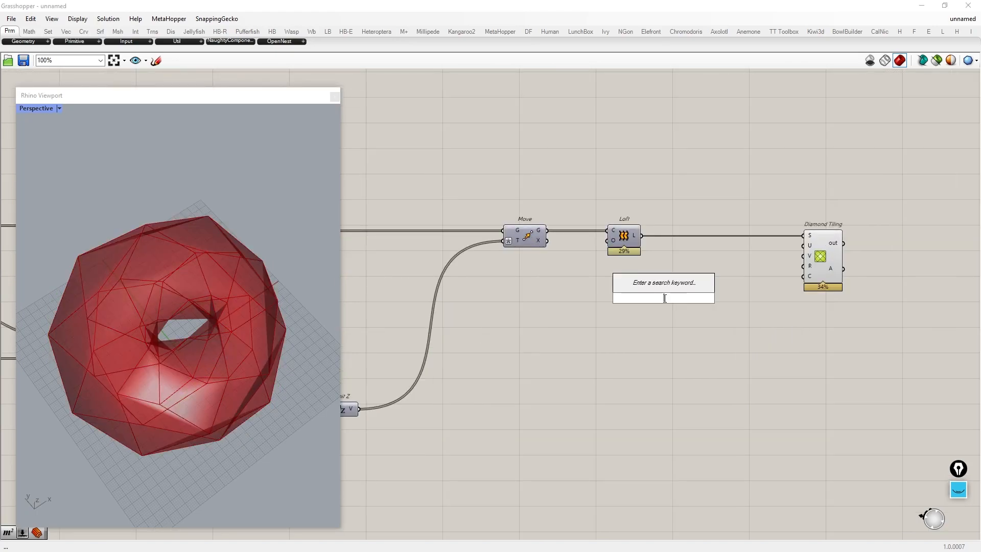
drag(800, 248, 803, 246)
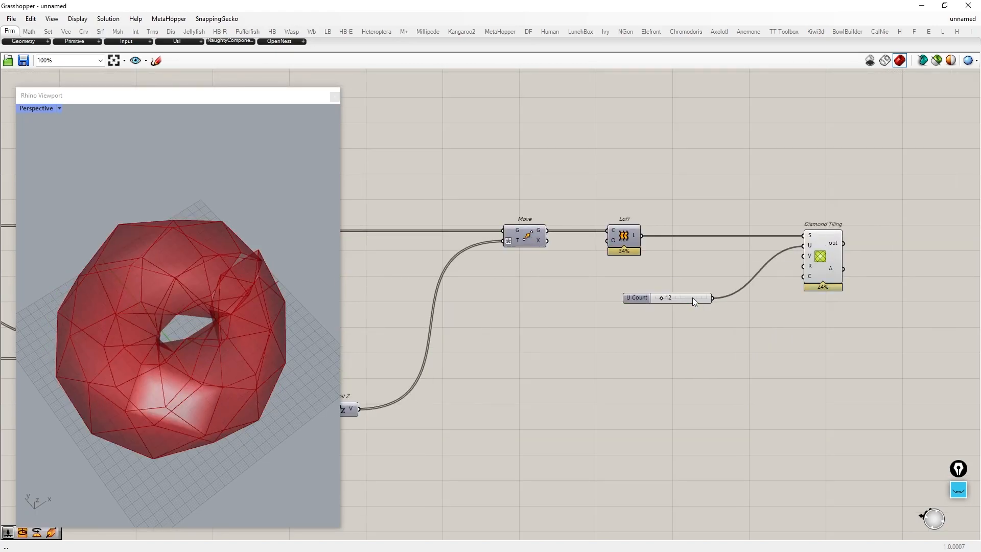
alt+drag(686, 299, 687, 316)
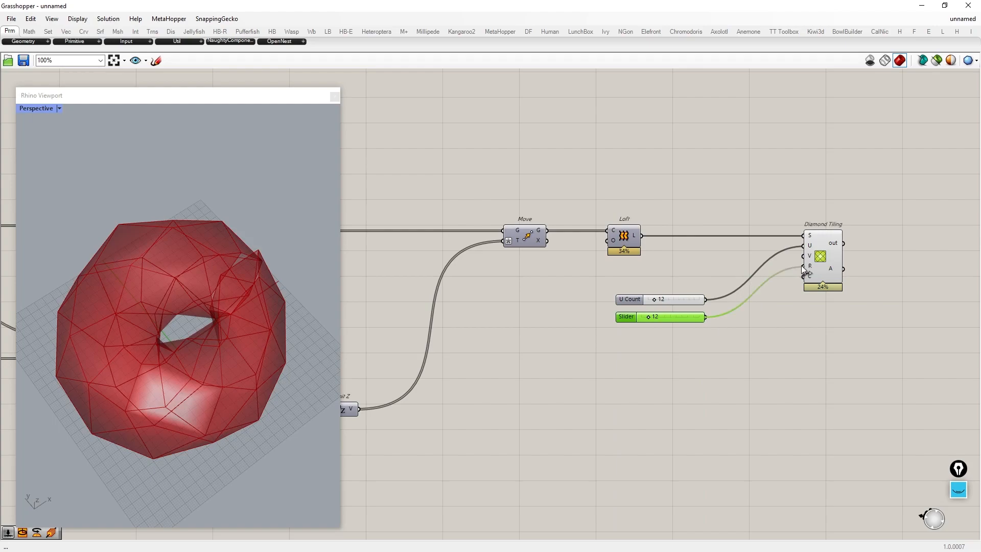
drag(799, 268, 803, 257)
Hide the previews of everything before Diamond Tiling again and view the tiled ring from another angle
drag(670, 525, 8, 124)
middle_click(501, 269)
click(530, 238)
right_drag(197, 434, 3, 365)
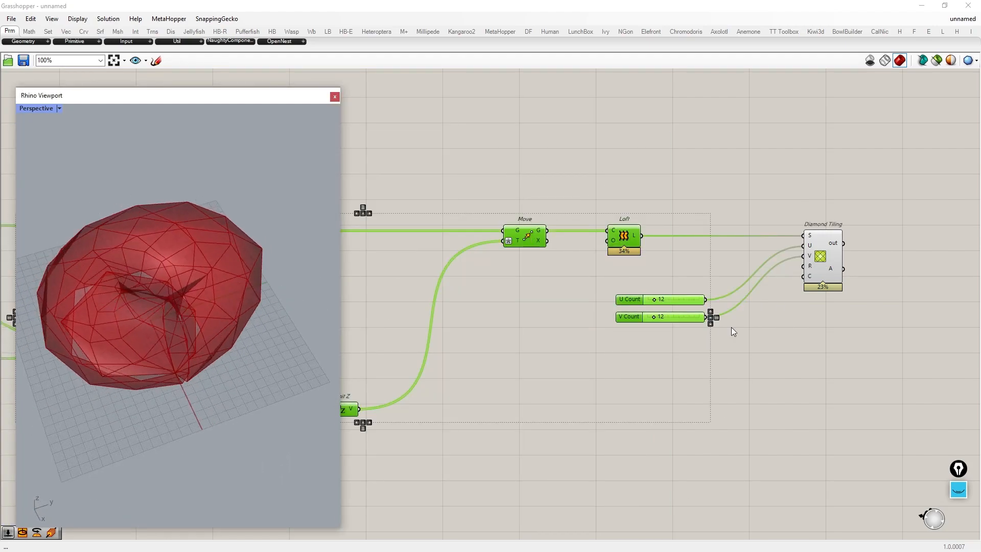
Set the U Count slider to 64 and the V Count slider to 50
scroll(605, 333, up, 5)
drag(580, 290, 631, 291)
drag(580, 324, 618, 326)
right_drag(278, 314, 233, 246)
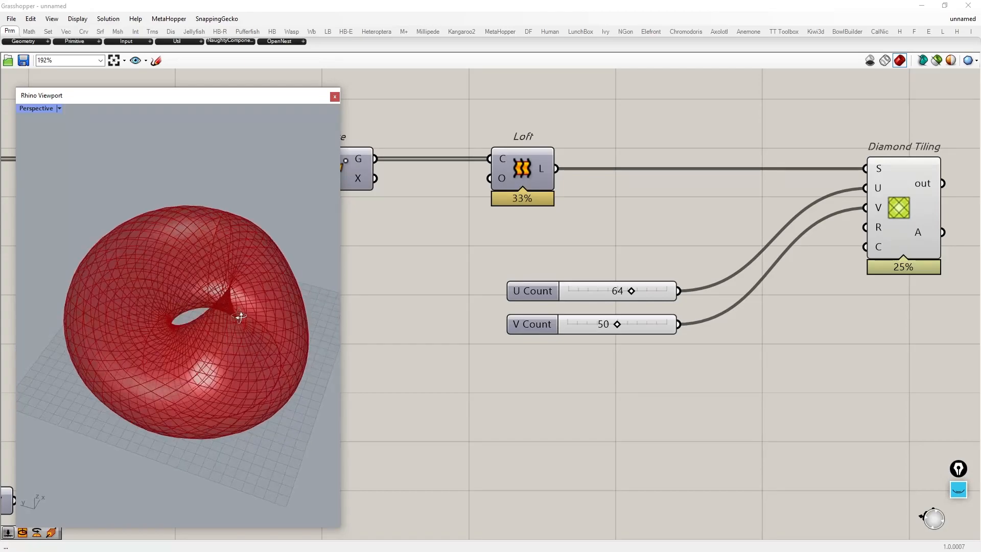
Set the U Count slider to 61 and restrict its values to odd numbers
scroll(225, 238, up, 8)
click(587, 287)
scroll(628, 291, up, 4)
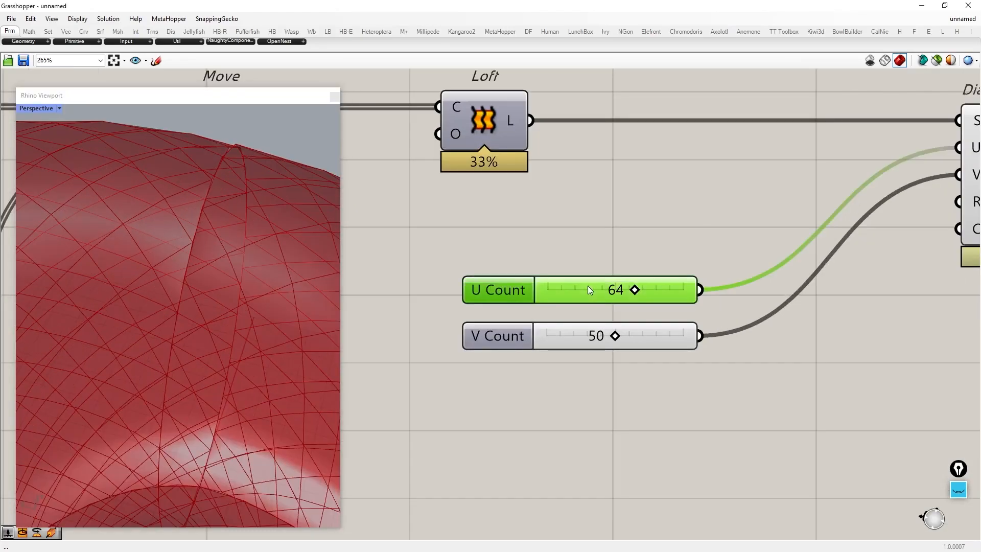
drag(635, 292, 627, 292)
right_click(627, 292)
click(638, 340)
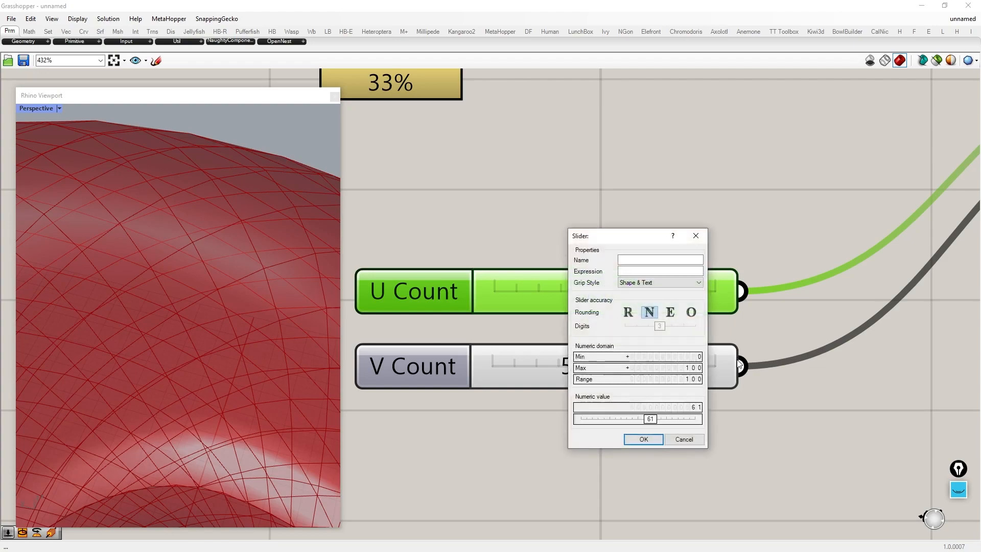
click(643, 440)
Restrict the V Count slider to odd numbers so its value is 51
scroll(716, 277, down, 2)
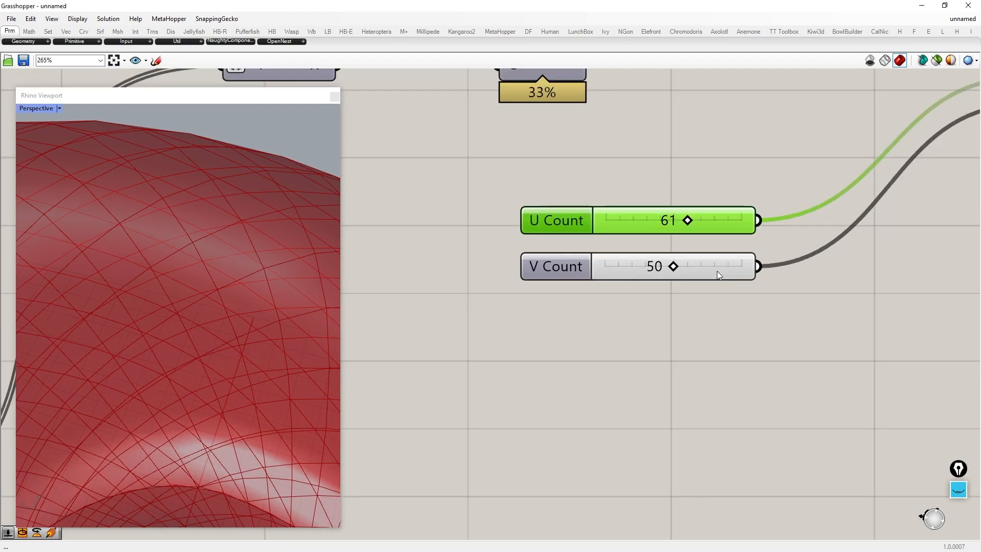
right_drag(716, 277, 692, 222)
click(691, 222)
right_click(676, 213)
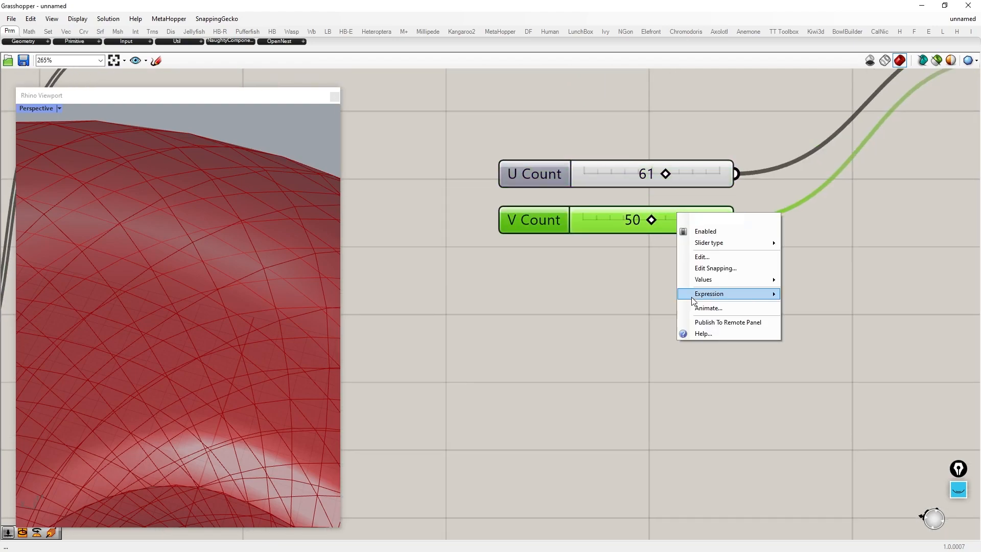
click(710, 258)
click(714, 357)
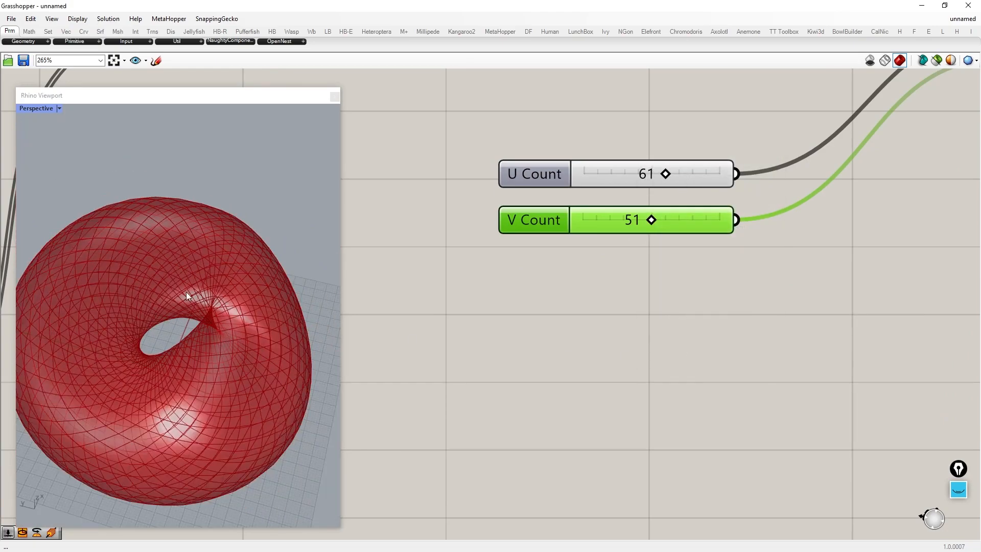
Set V Count to 55 and U Count to 65 while inspecting the diamond pattern on the ring
right_drag(190, 264, 160, 247)
scroll(658, 224, up, 1)
mouse_move(659, 226)
mouse_down()
mouse_move(611, 226)
mouse_move(666, 225)
mouse_up()
mouse_move(184, 307)
right_down()
mouse_move(160, 355)
mouse_move(201, 310)
right_up()
mouse_move(676, 171)
mouse_down()
mouse_move(639, 172)
mouse_move(683, 171)
mouse_up()
right_drag(129, 293, 207, 279)
shift+right_drag(207, 279, 201, 300)
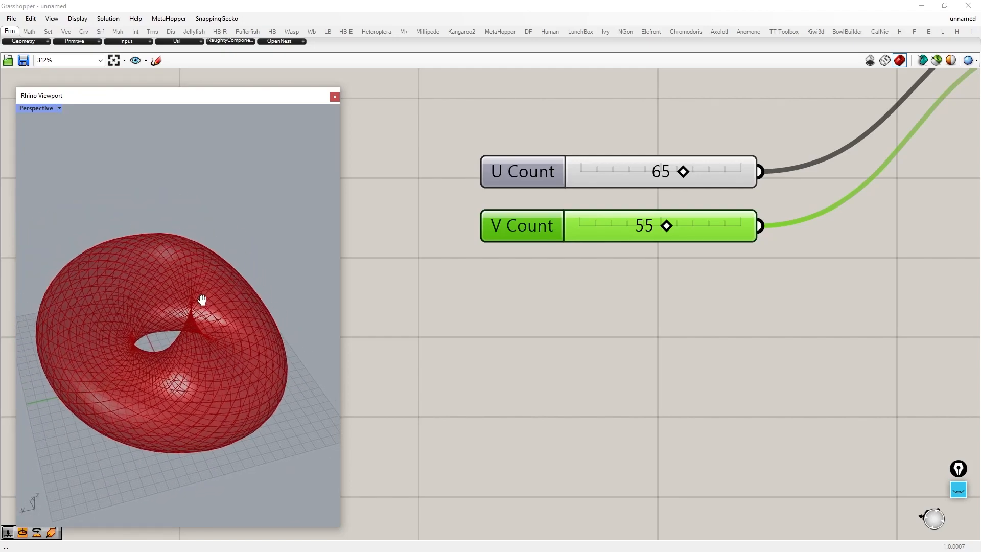
Add an Offset Mesh component and connect the Diamond Tiling output A to its mesh input
scroll(491, 282, down, 6)
scroll(753, 196, up, 1)
right_drag(753, 197, 614, 226)
click(686, 256)
scroll(679, 274, down, 2)
right_drag(679, 274, 605, 275)
scroll(629, 277, up, 1)
double_click(606, 275)
text(o)
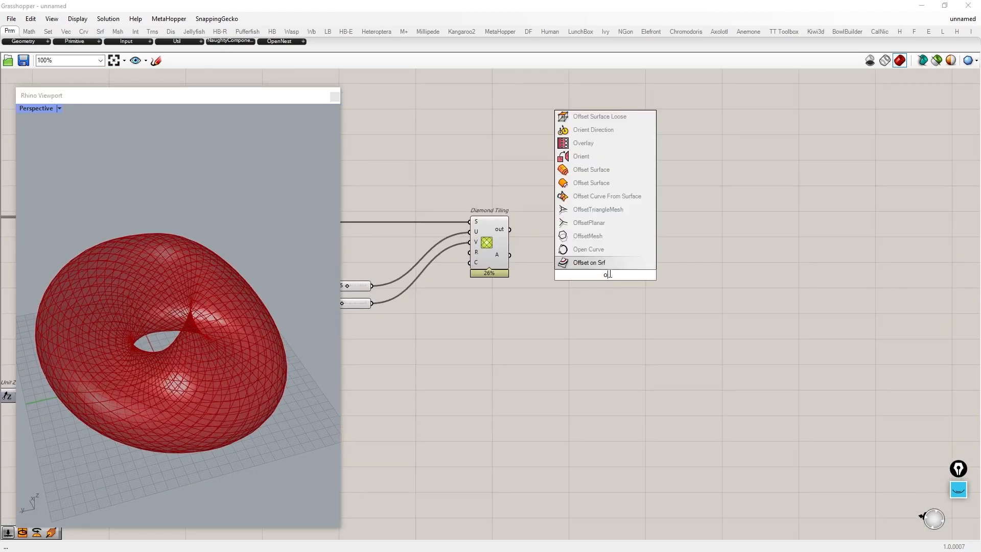
text(ffset mesh)
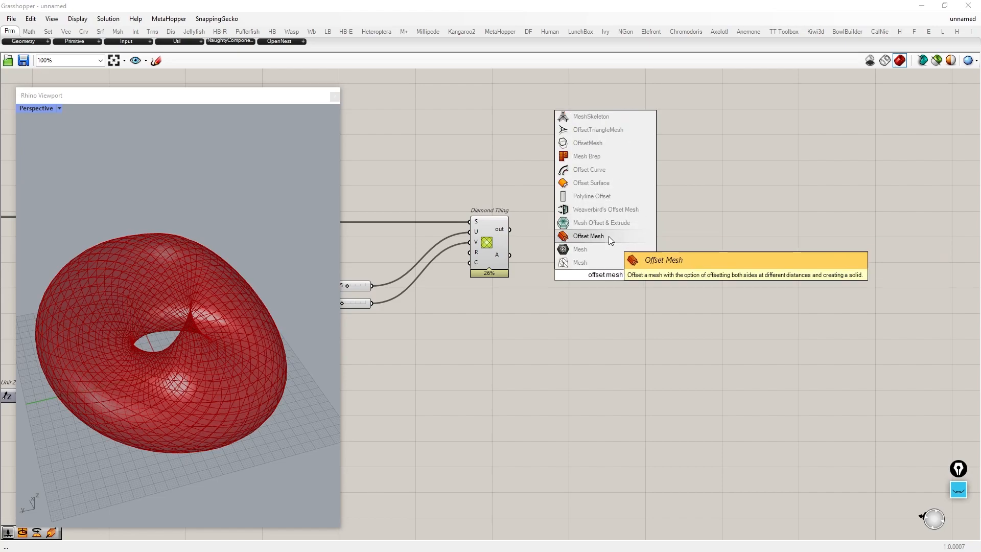
click(612, 236)
drag(589, 253, 590, 256)
Hide the previews of Diamond Tiling and all components before Offset Mesh
drag(613, 287, 616, 283)
key(ctrl+i)
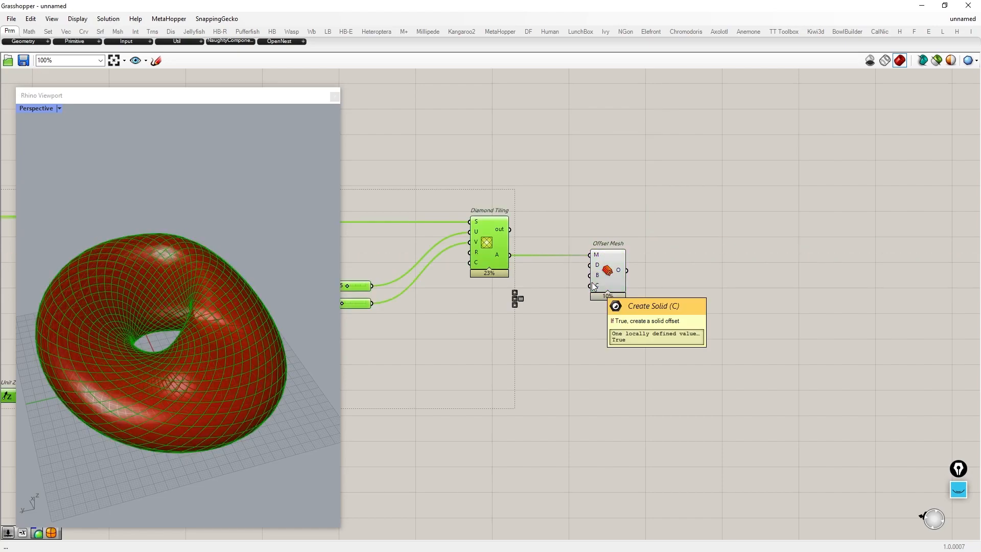
middle_click(490, 268)
click(522, 235)
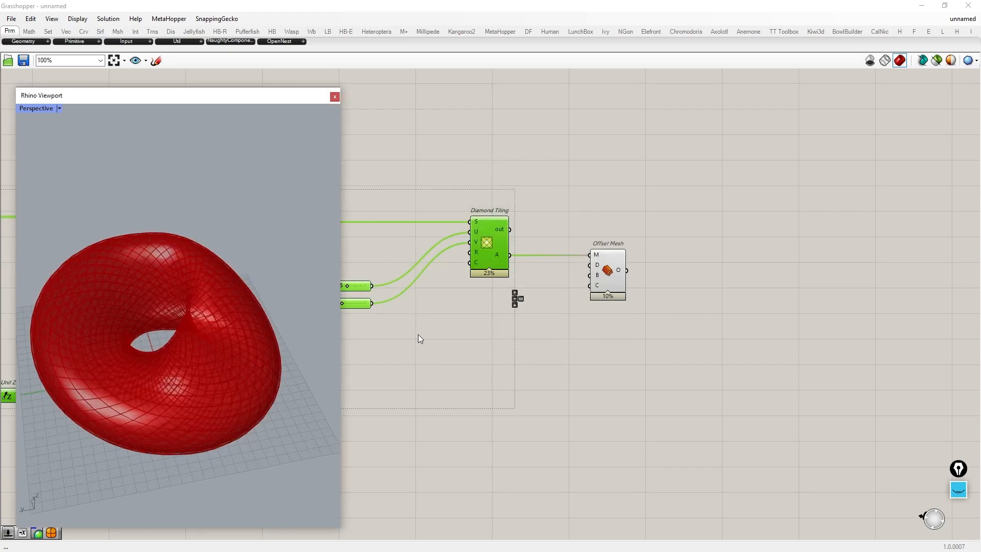
Move Offset Mesh farther from Diamond Tiling and add a number slider with the value 1.54 between them
drag(618, 282, 648, 282)
click(587, 329)
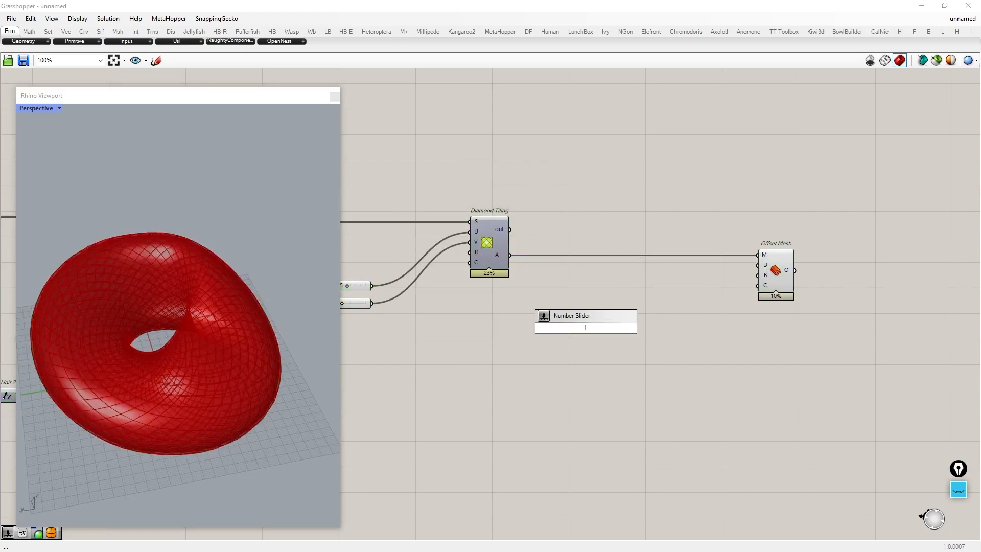
text(1.5)
key(Return)
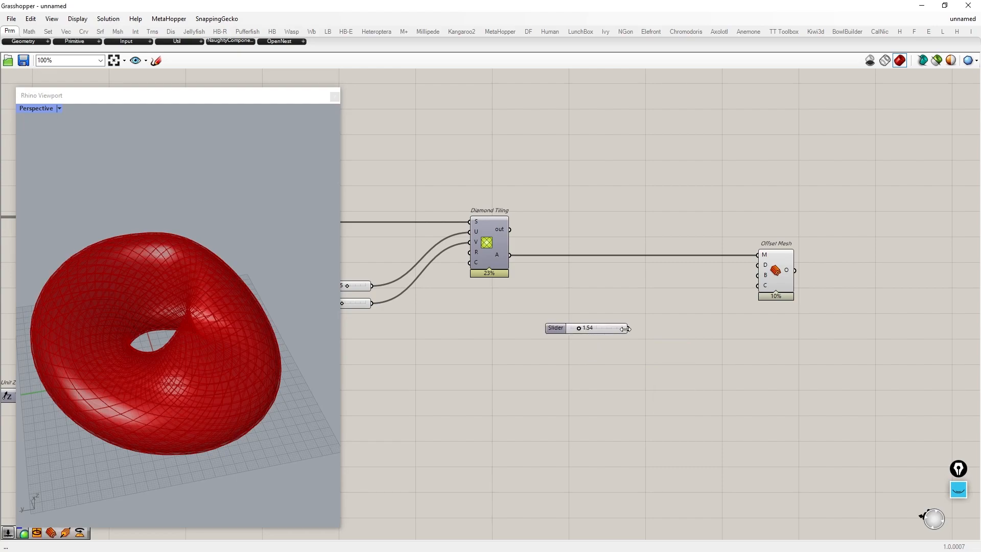
Connect the number slider to the D and B inputs of Offset Mesh and set it to 3.52
drag(650, 443, 5, 134)
middle_click(569, 284)
click(595, 253)
click(598, 294)
scroll(591, 327, up, 3)
mouse_move(580, 329)
mouse_down()
mouse_move(667, 333)
mouse_move(598, 333)
mouse_up()
scroll(659, 256, down, 3)
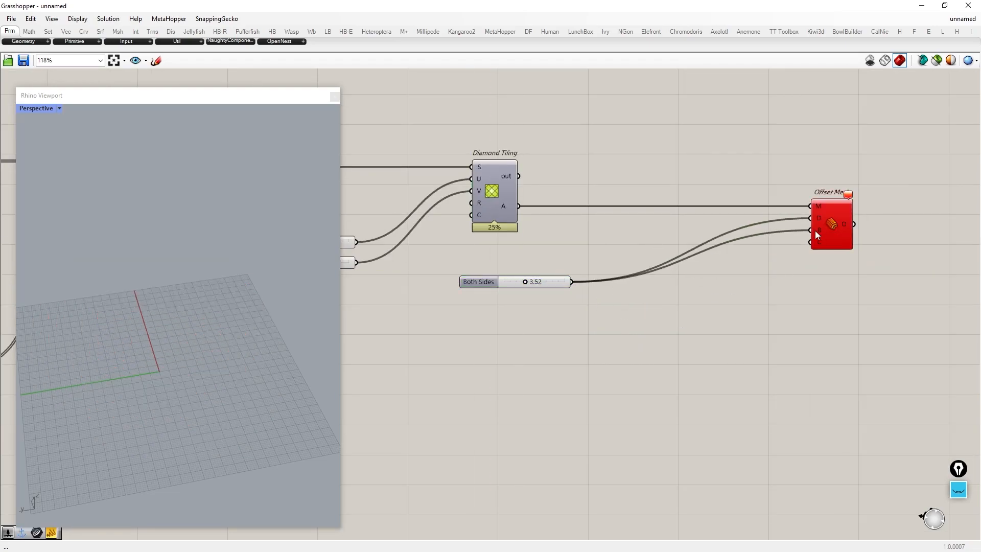
Apply the expression -x to Offset Mesh's B input and set the Both Sides slider to 3.26
right_click(815, 230)
mouse_move(868, 331)
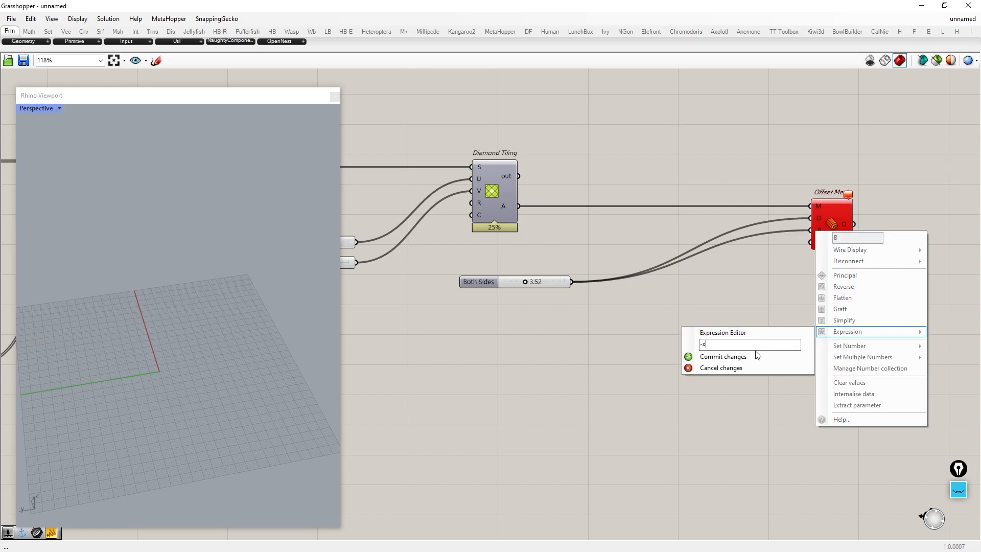
text(-x)
click(759, 358)
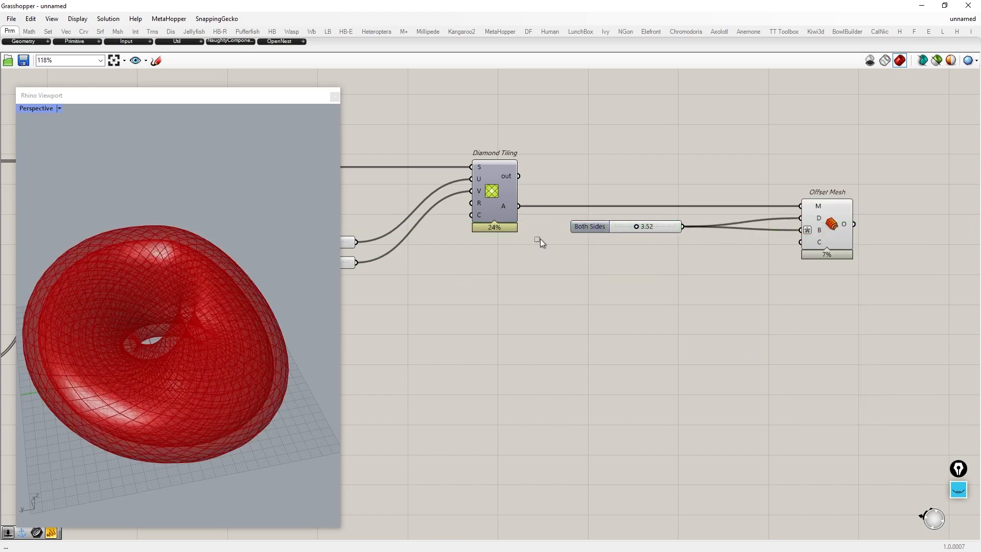
drag(637, 227, 635, 232)
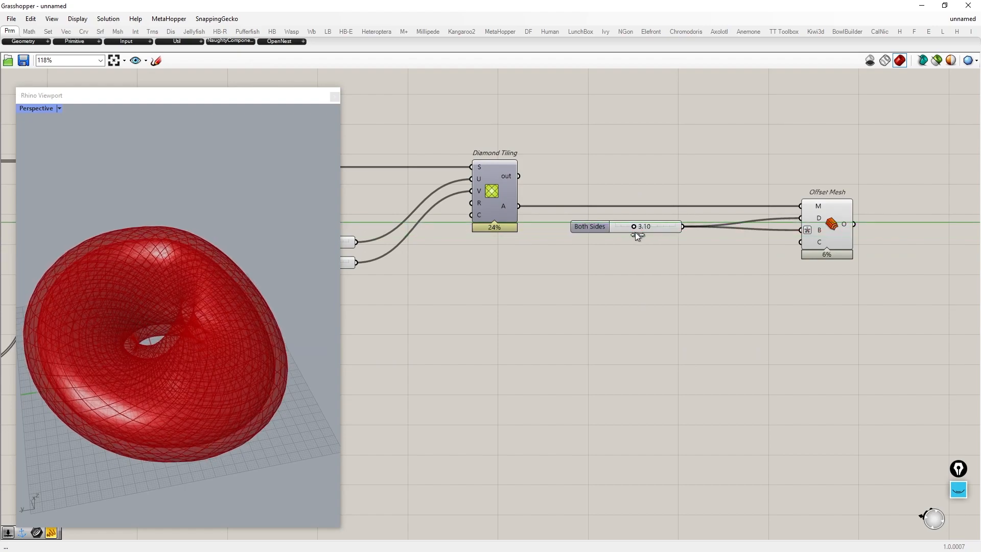
Invert Offset Mesh's C input and set the Both Sides slider to 0.28, checking the thickness up close
right_click(819, 243)
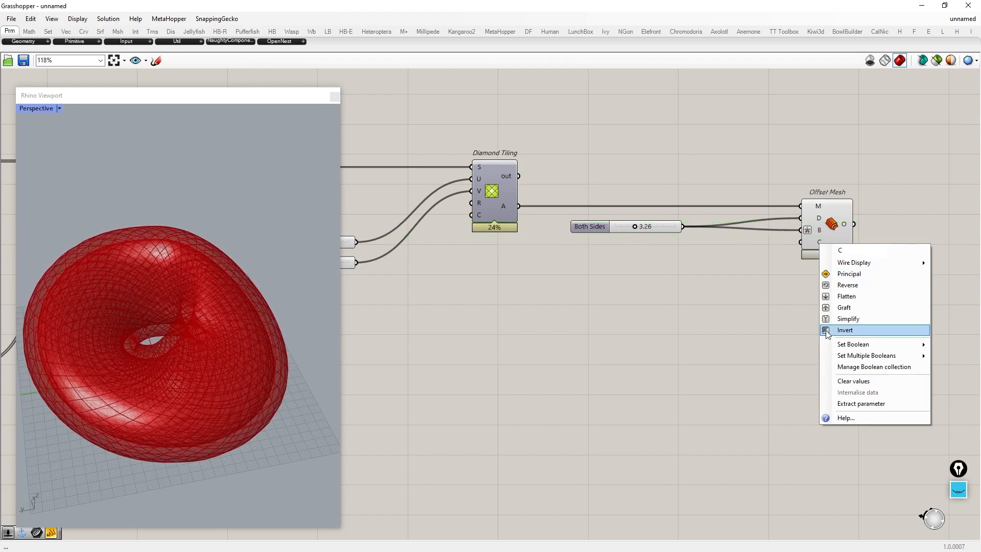
click(848, 328)
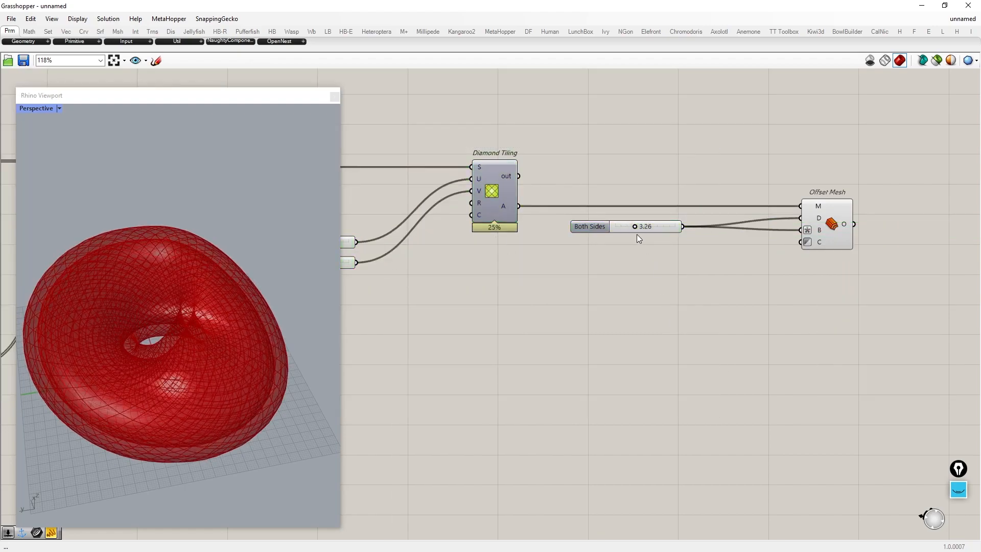
drag(635, 228, 606, 233)
scroll(271, 342, up, 5)
scroll(630, 225, up, 3)
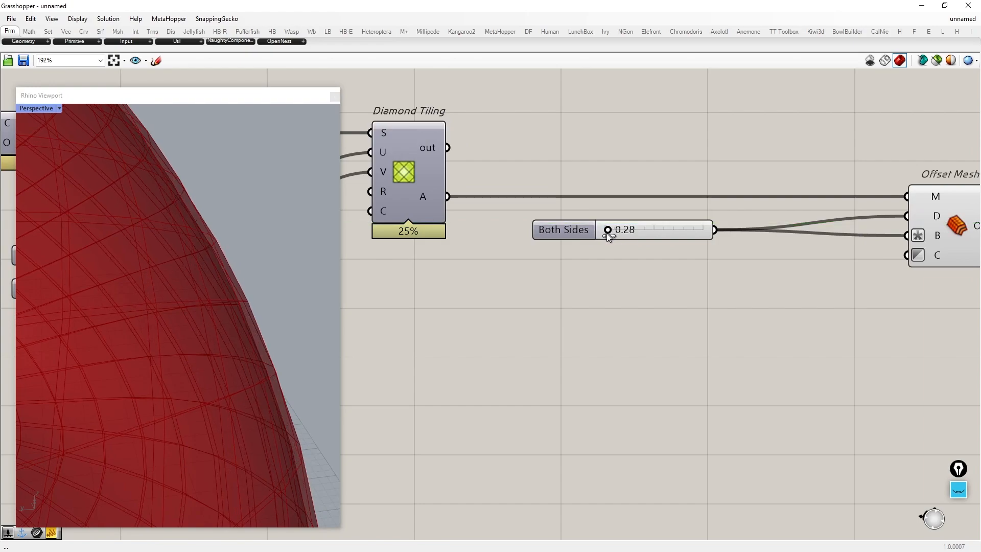
scroll(282, 303, down, 5)
right_drag(281, 301, 276, 331)
scroll(512, 298, down, 5)
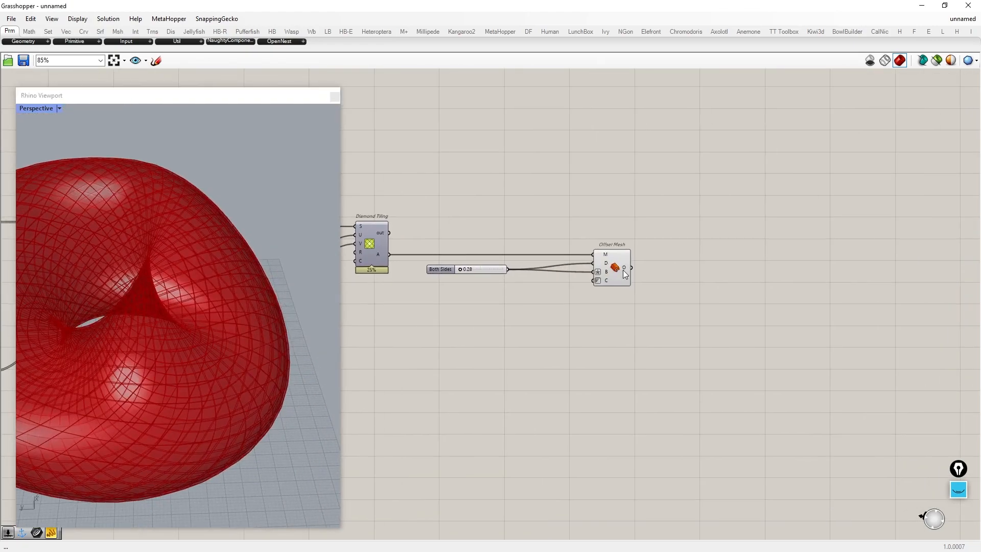
Add a Face Boundaries component and connect the Offset Mesh output to its M input
double_click(758, 272)
text(face boundaries)
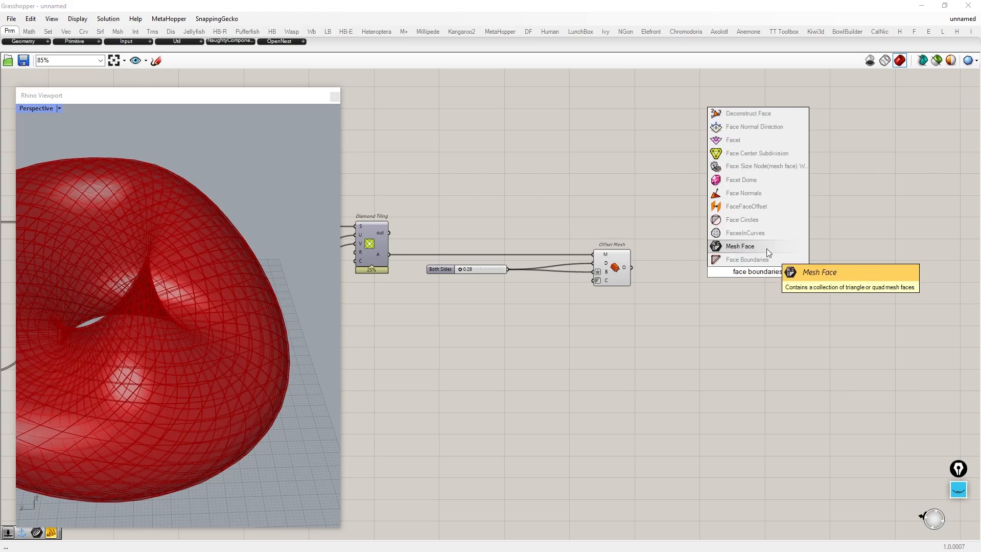
key(Return)
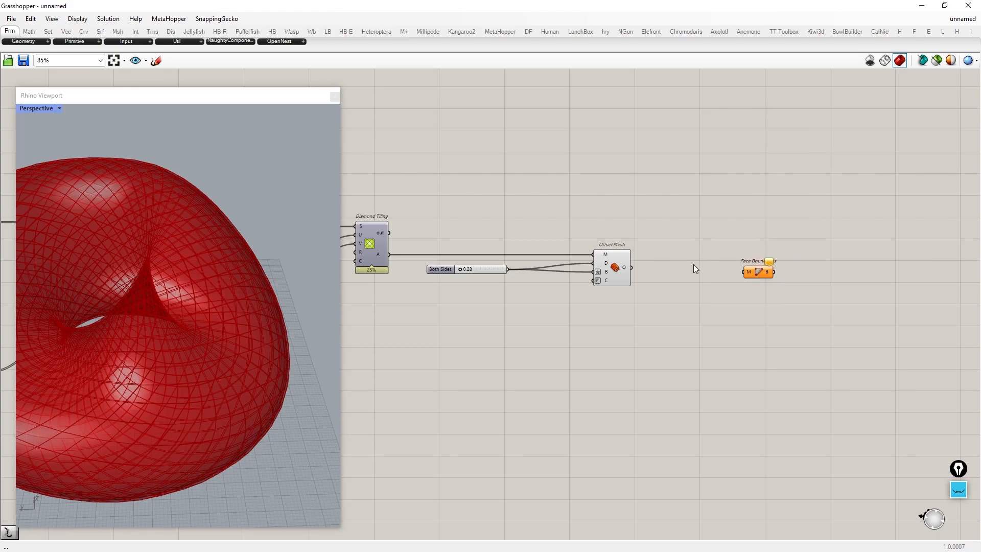
drag(752, 271, 754, 266)
Hide the preview of Offset Mesh so only the Face Boundaries curves display, and place Face Boundaries nearer to Offset Mesh
drag(697, 421, 255, 194)
middle_click(461, 269)
click(487, 231)
scroll(244, 289, down, 6)
scroll(245, 289, up, 6)
scroll(632, 225, up, 2)
right_drag(676, 249, 629, 238)
click(630, 262)
drag(670, 234, 607, 238)
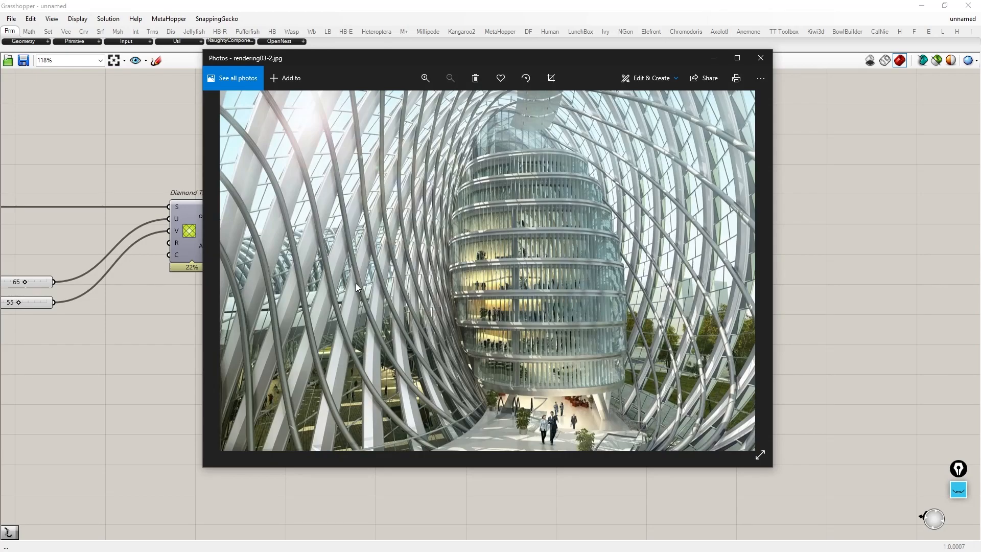
Examine the diagonal beams in the reference image rendering03-2.jpg, tracing one beam segment between two crossings
scroll(306, 241, up, 5)
drag(305, 241, 394, 225)
scroll(382, 231, up, 1)
key(ctrl+shift+3)
drag(396, 190, 426, 199)
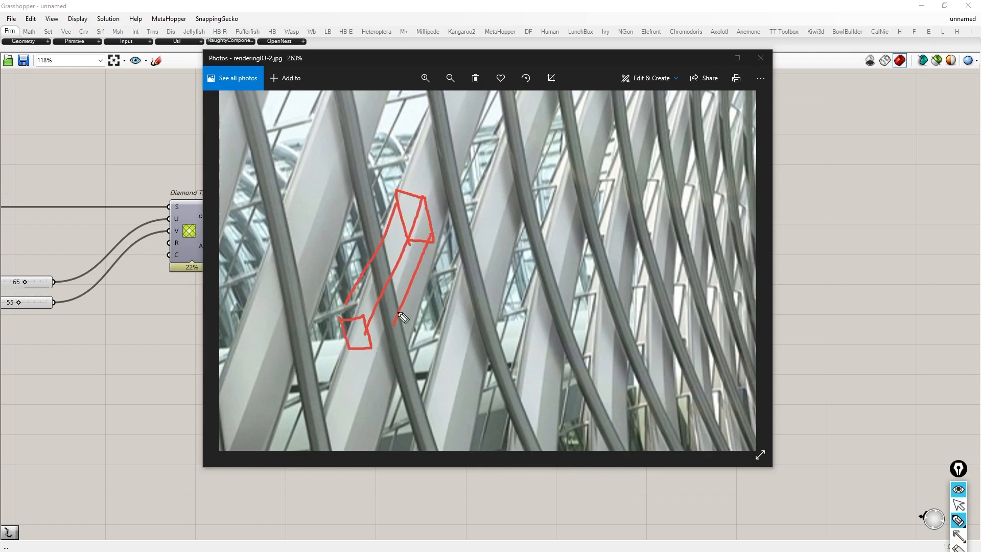
key(ctrl+shift+7)
key(ctrl+shift+1)
click(707, 59)
Add an Explode component and connect the Face Boundaries output B to its C input
drag(638, 259, 644, 260)
right_drag(749, 268, 699, 264)
double_click(699, 265)
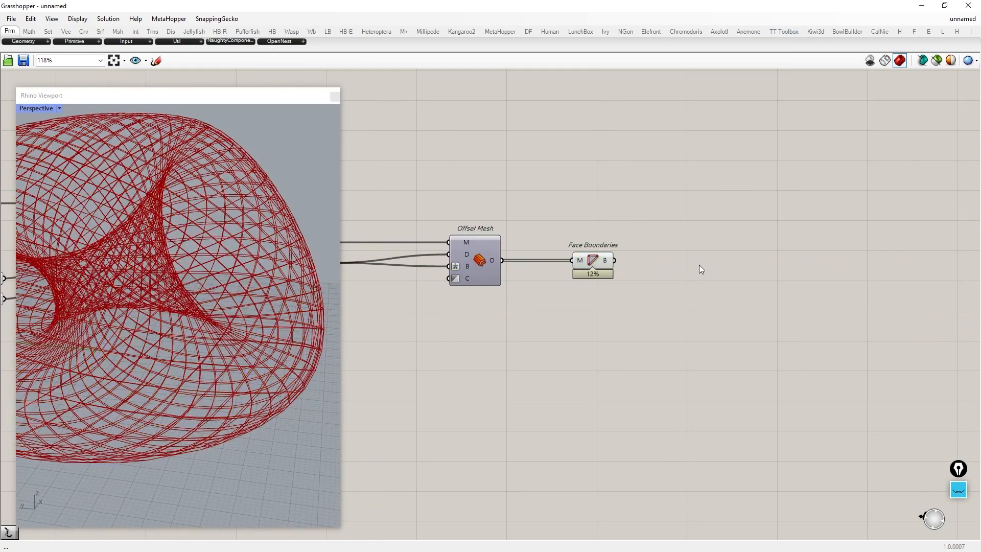
click(622, 248)
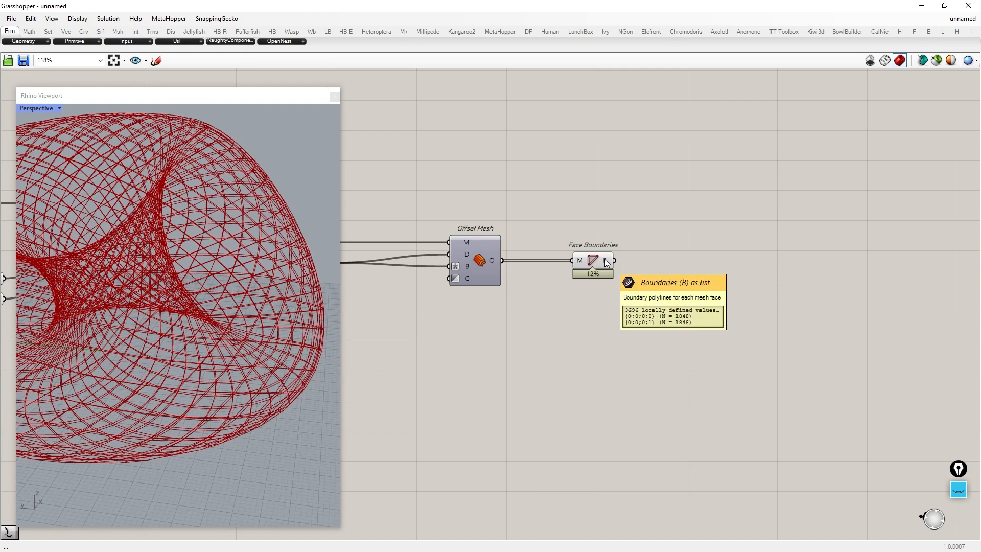
double_click(717, 262)
text(explode)
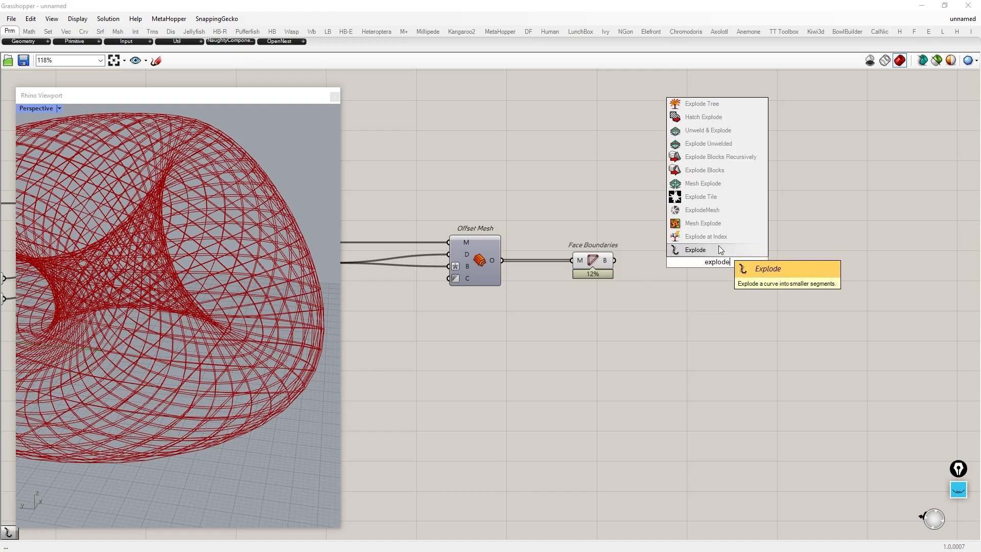
click(719, 245)
drag(716, 258, 676, 262)
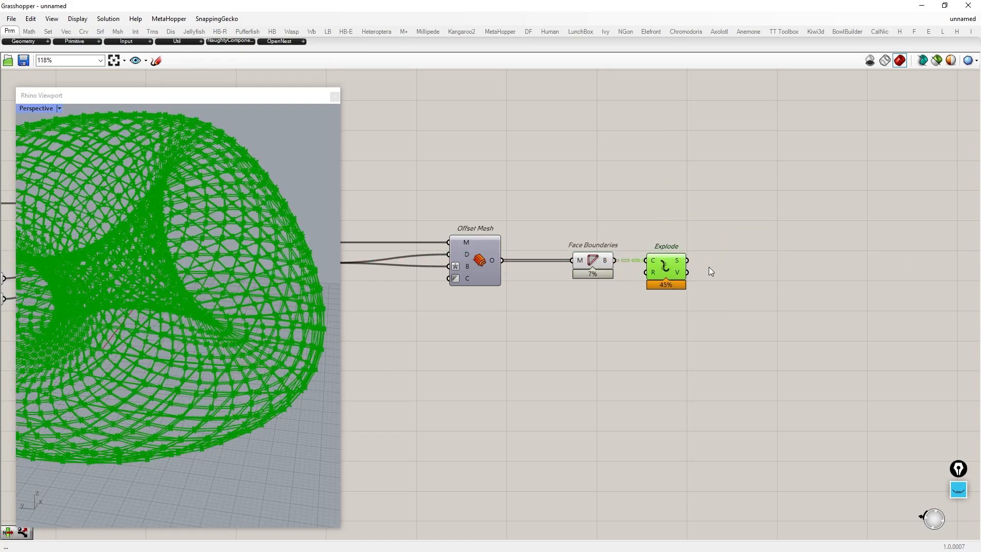
click(702, 270)
Add a List Item fed by the Explode segments output S and hide the previews of the components before it
double_click(771, 287)
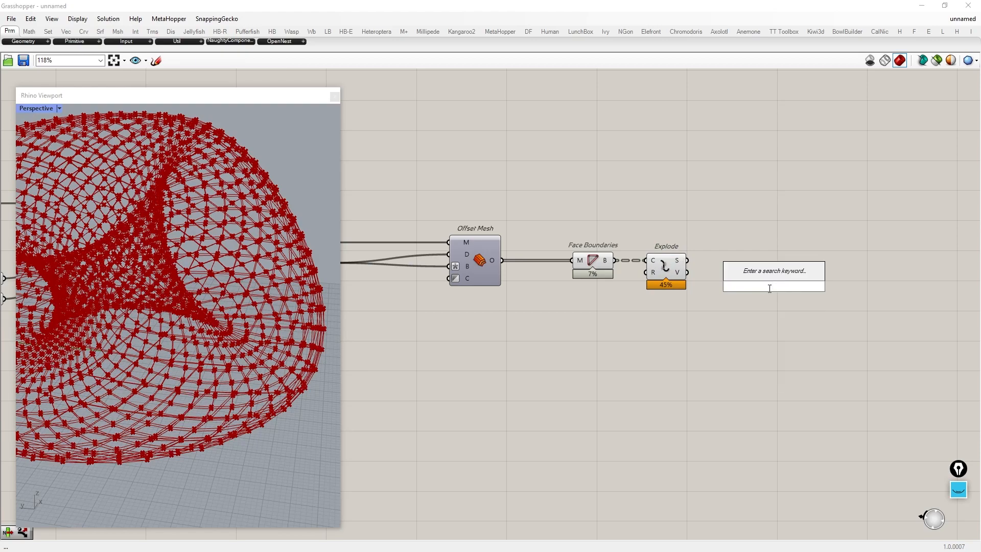
text(list item)
key(Return)
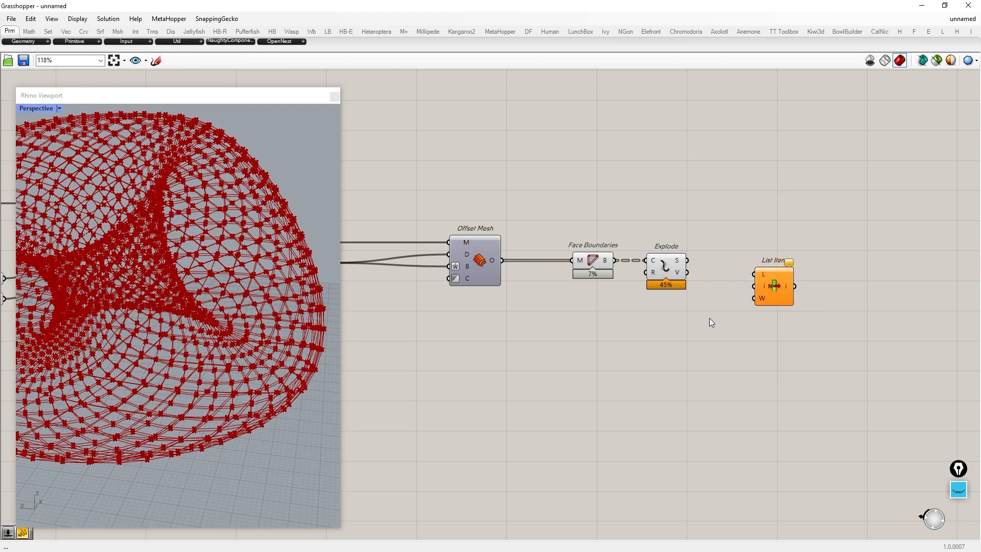
drag(750, 273, 720, 256)
drag(694, 335, 398, 202)
middle_click(554, 277)
click(585, 243)
click(750, 347)
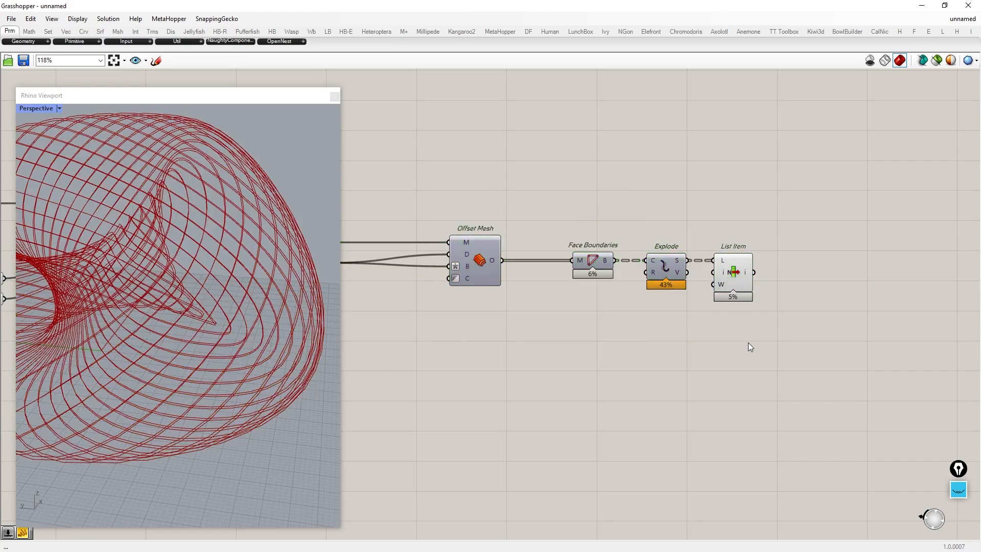
Add a Trim Tree component fed by the List Item output and hide the previews of the components before it
double_click(830, 283)
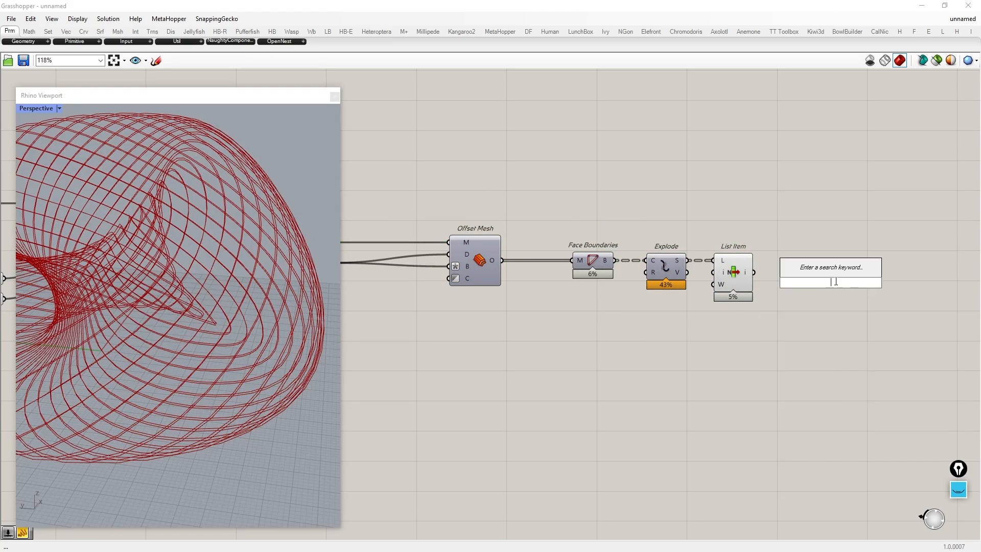
text(trim tree)
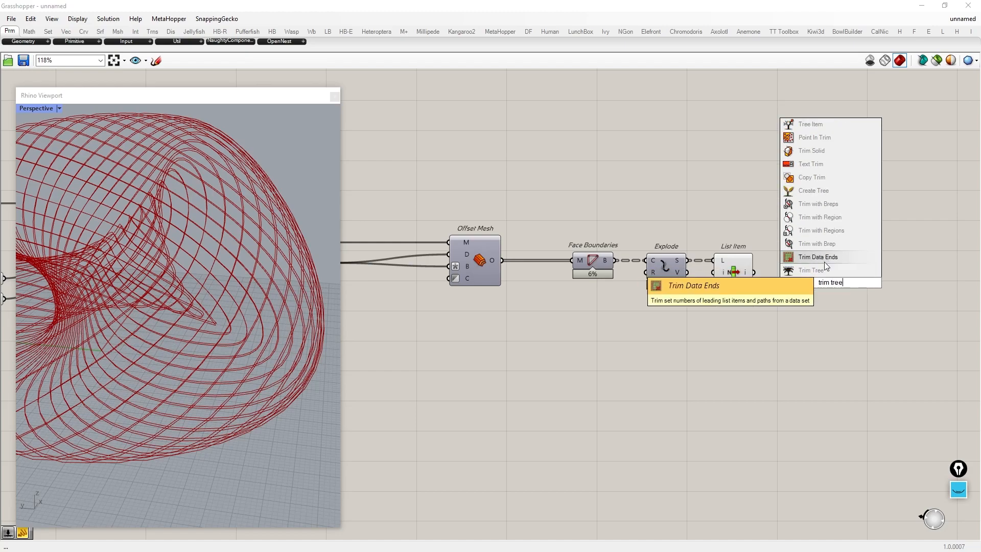
key(Return)
drag(759, 274, 829, 282)
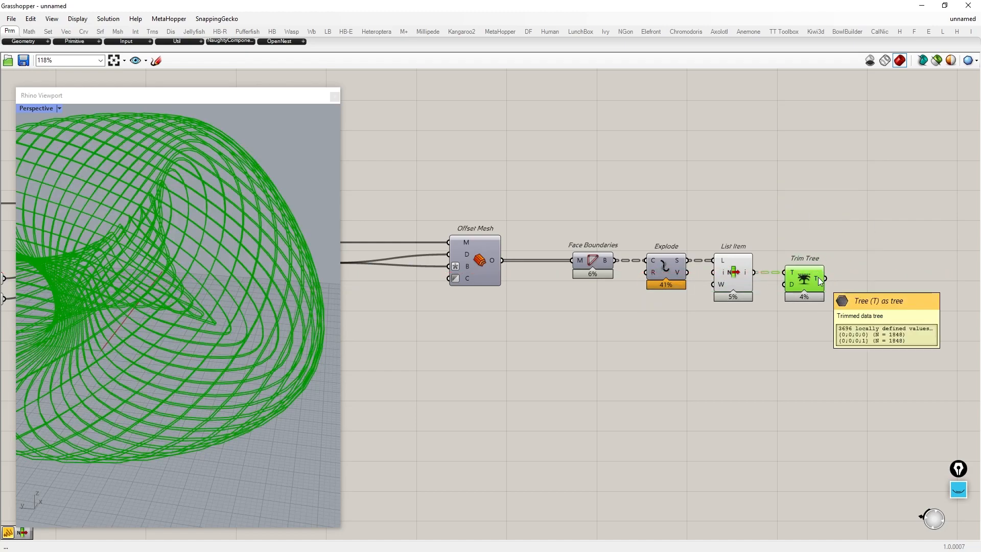
drag(758, 297, 337, 228)
middle_click(504, 230)
click(535, 197)
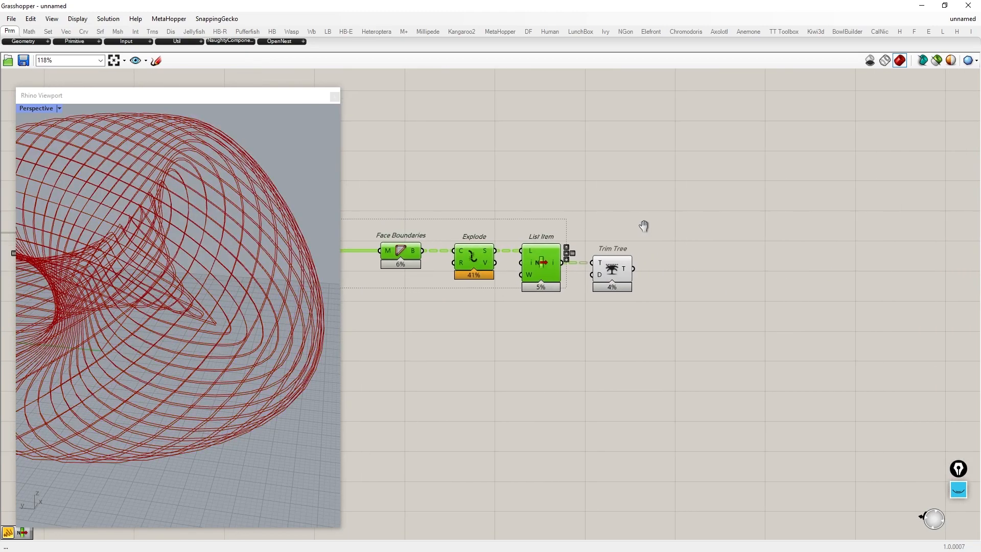
Add a second List Item and connect the Trim Tree output to its L input
double_click(736, 266)
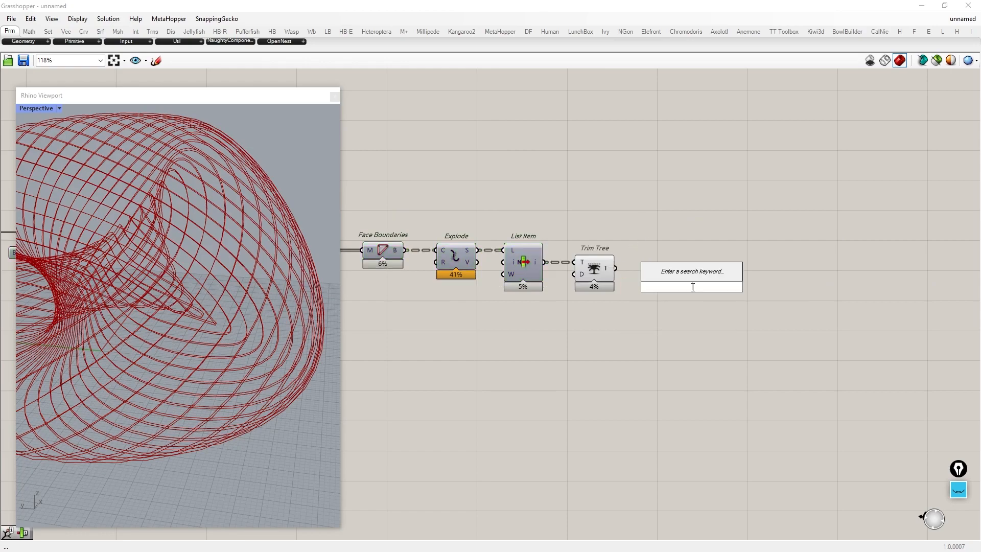
text(list item)
key(Return)
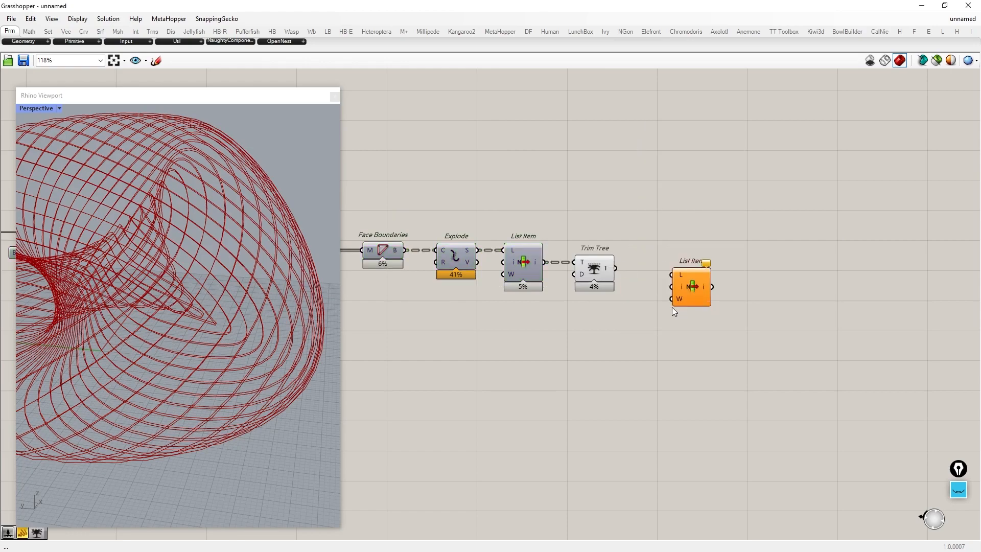
drag(725, 284, 728, 284)
Examine the spacing of the paired offset curves up close in the Rhino viewport
scroll(186, 337, down, 7)
scroll(186, 337, up, 4)
mouse_move(186, 337)
right_down()
mouse_move(117, 439)
mouse_move(70, 247)
mouse_move(82, 292)
mouse_move(177, 339)
right_up()
scroll(298, 347, up, 9)
right_drag(298, 348, 115, 309)
scroll(281, 363, up, 3)
shift+right_drag(281, 363, 183, 320)
scroll(185, 325, up, 2)
Insert a Flip Matrix component between Trim Tree and the second List Item, and inspect its output tree
drag(736, 286, 866, 278)
double_click(708, 315)
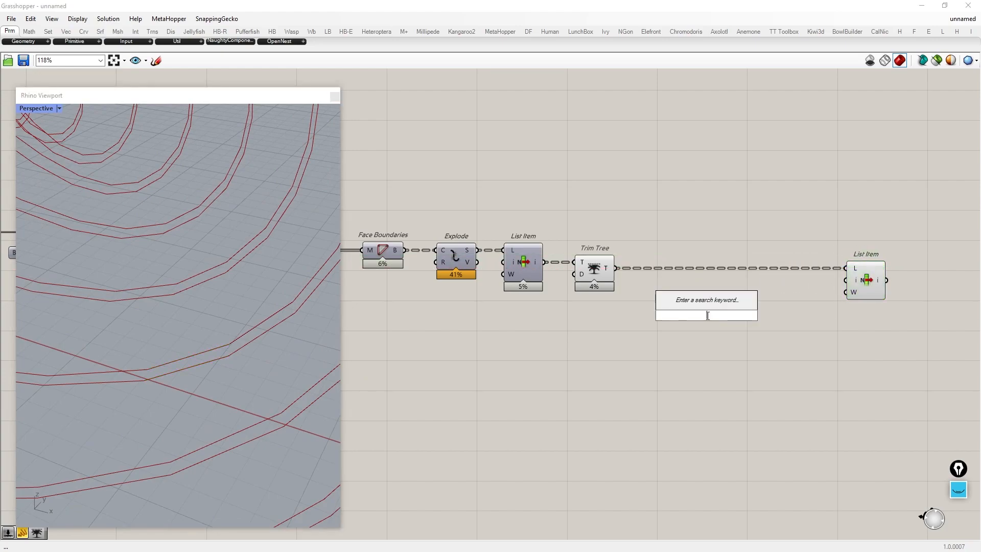
text(flip matrix)
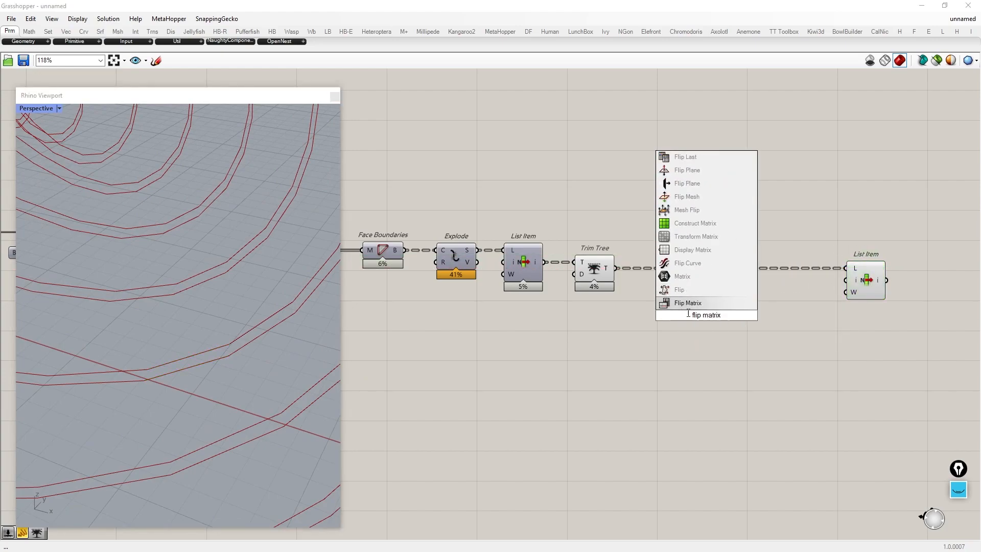
click(681, 306)
drag(682, 310, 687, 314)
drag(843, 266, 843, 267)
drag(705, 316, 671, 269)
mouse_move(687, 272)
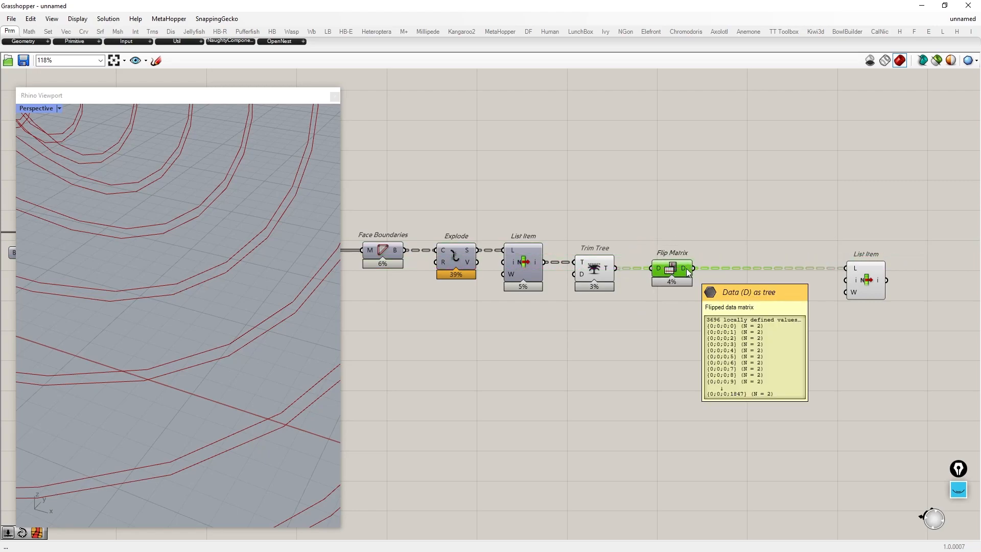
Check which ring curves the second List Item picks, and delete that component
drag(870, 338, 845, 234)
scroll(256, 422, down, 6)
right_drag(256, 422, 225, 354)
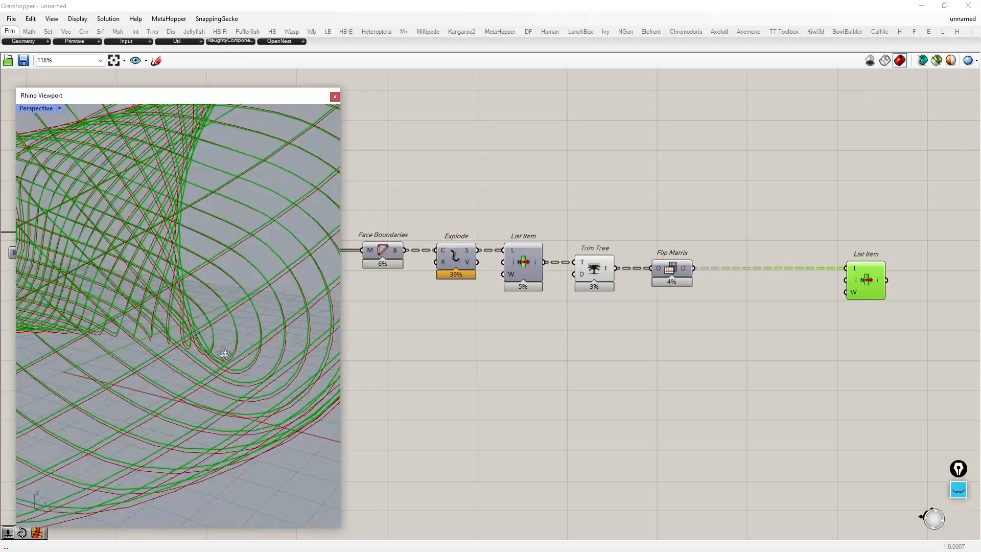
scroll(136, 424, up, 5)
scroll(239, 370, down, 8)
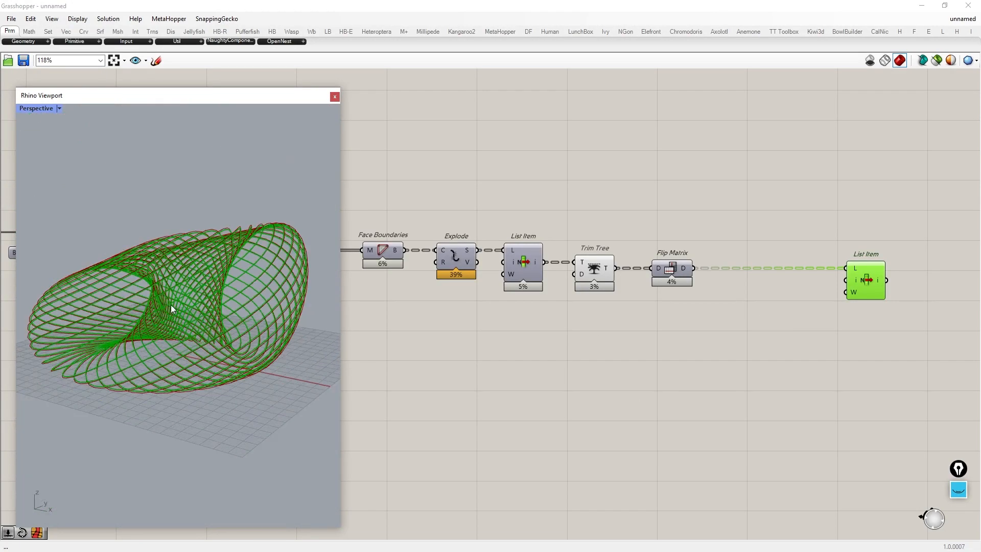
right_drag(173, 308, 220, 368)
drag(884, 339, 829, 244)
key(Delete)
Add a Mesh Loft component and connect the Flip Matrix output D to its P input
double_click(773, 295)
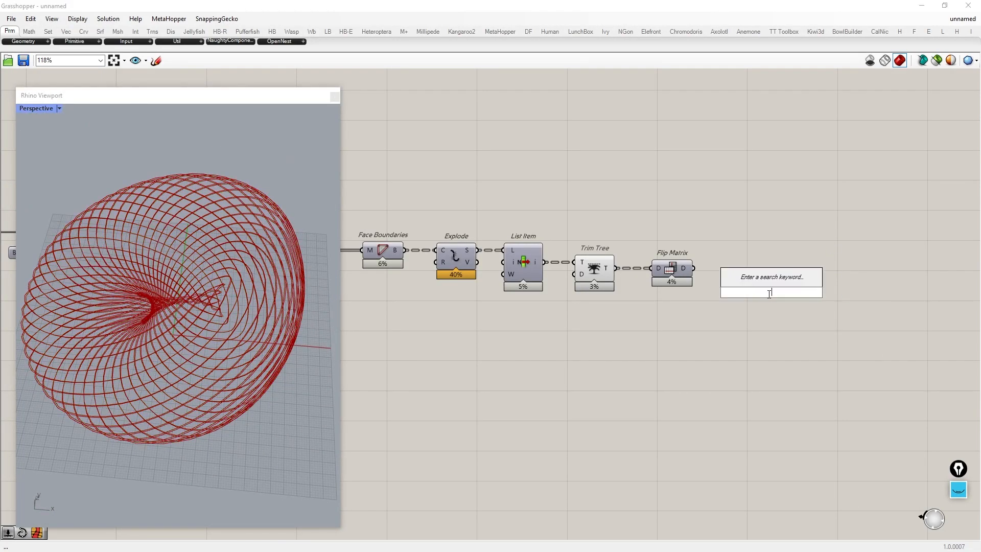
text(mesh loft)
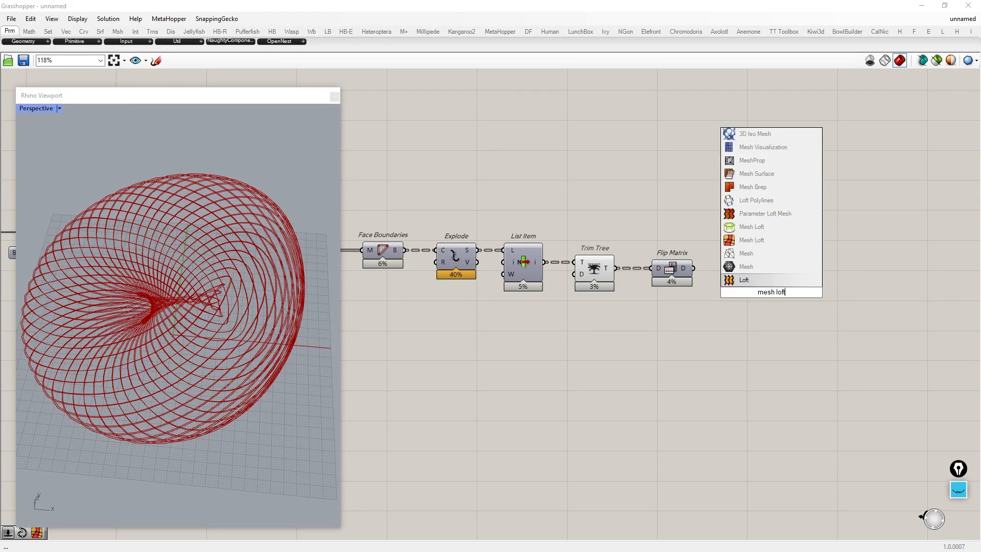
click(769, 239)
drag(749, 288, 750, 287)
drag(765, 296, 792, 278)
Hide the previews of all components before Mesh Loft and inspect the lofted strips on the ring
drag(696, 458, 38, 217)
middle_click(593, 212)
click(590, 255)
right_drag(286, 317, 293, 210)
scroll(280, 327, up, 5)
click(697, 361)
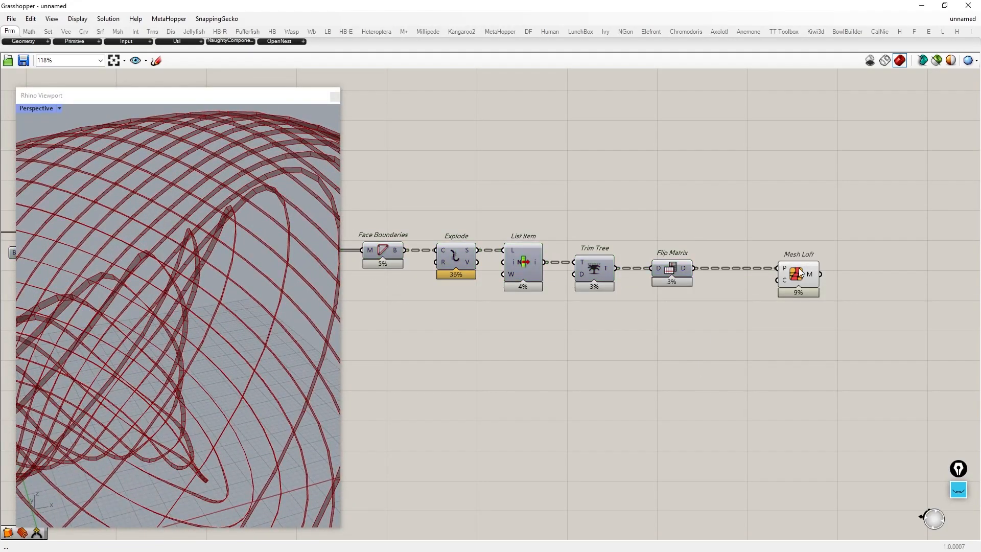
Add a Weaverbird's Join Meshes and Weld component fed by the Mesh Loft output, flatten its M+ input and invert its W input
drag(800, 273, 752, 274)
double_click(832, 276)
text(join and weld)
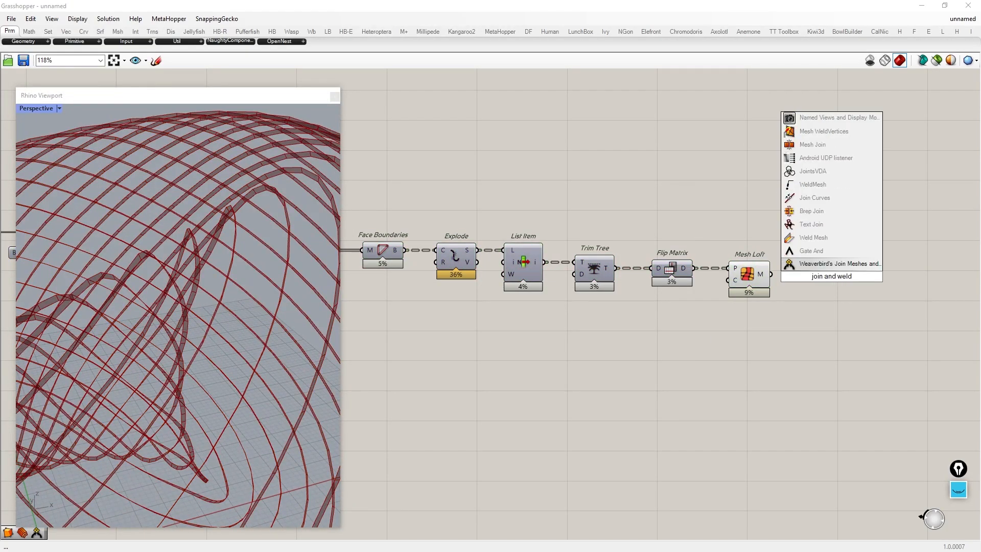
key(Return)
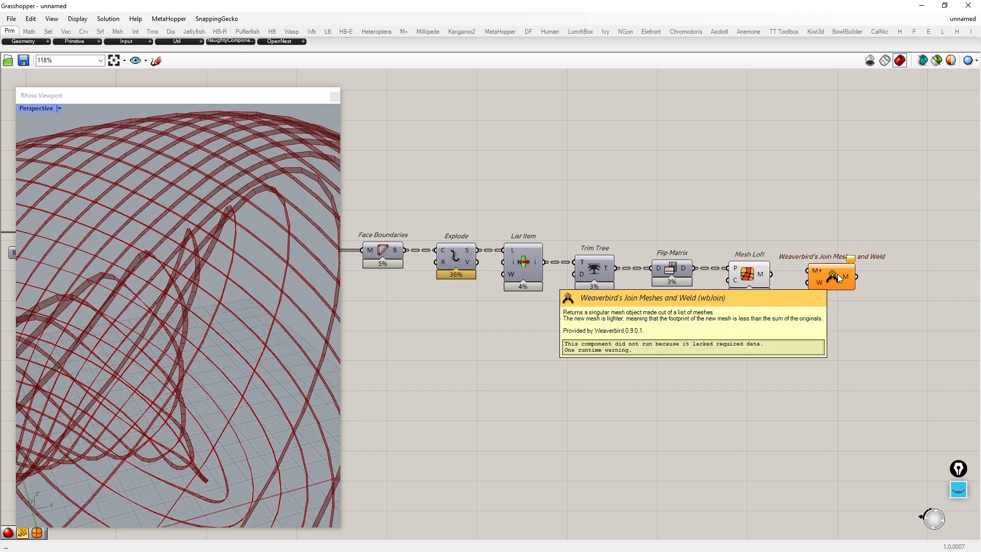
drag(806, 271, 807, 271)
drag(831, 281, 858, 285)
right_click(848, 275)
click(867, 353)
right_click(847, 289)
click(873, 373)
Hide the previews of all components up to Mesh Loft and inspect the joined strips
drag(771, 409, 1, 38)
middle_click(744, 284)
click(768, 253)
scroll(197, 250, down, 3)
right_drag(198, 251, 232, 319)
scroll(210, 292, down, 4)
scroll(231, 317, up, 6)
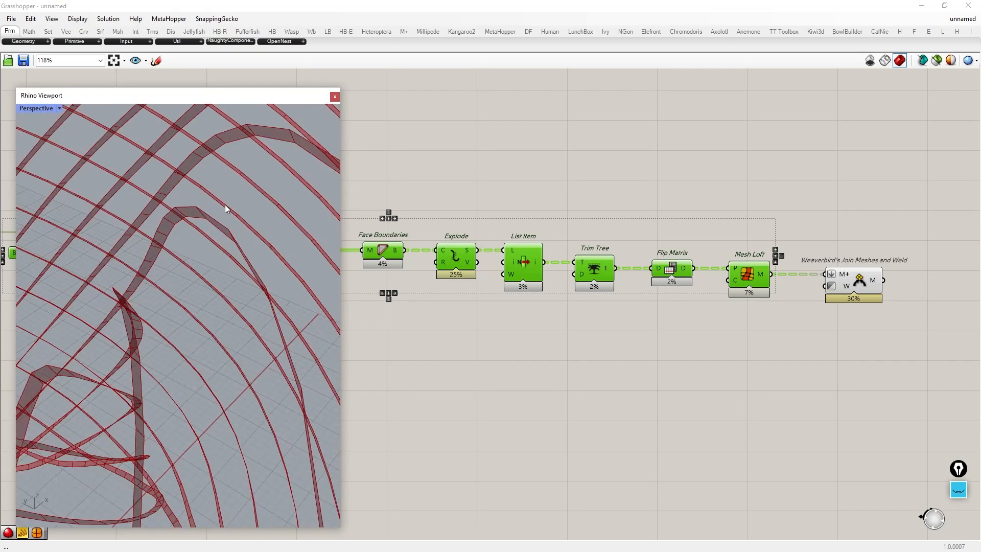
Add a SubD from Mesh component and connect the welded mesh output to its M input
right_drag(945, 264, 654, 249)
click(759, 292)
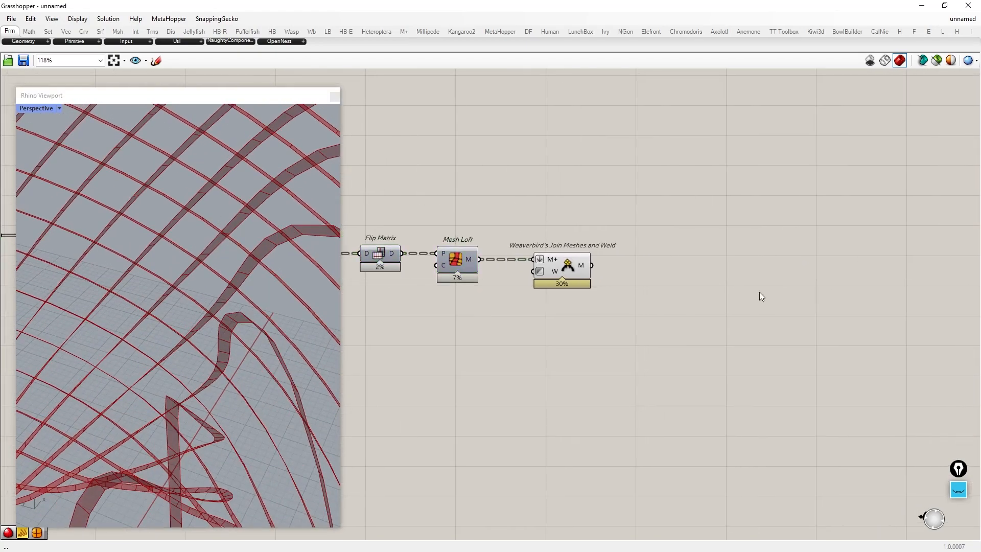
double_click(714, 268)
text(subd from mes)
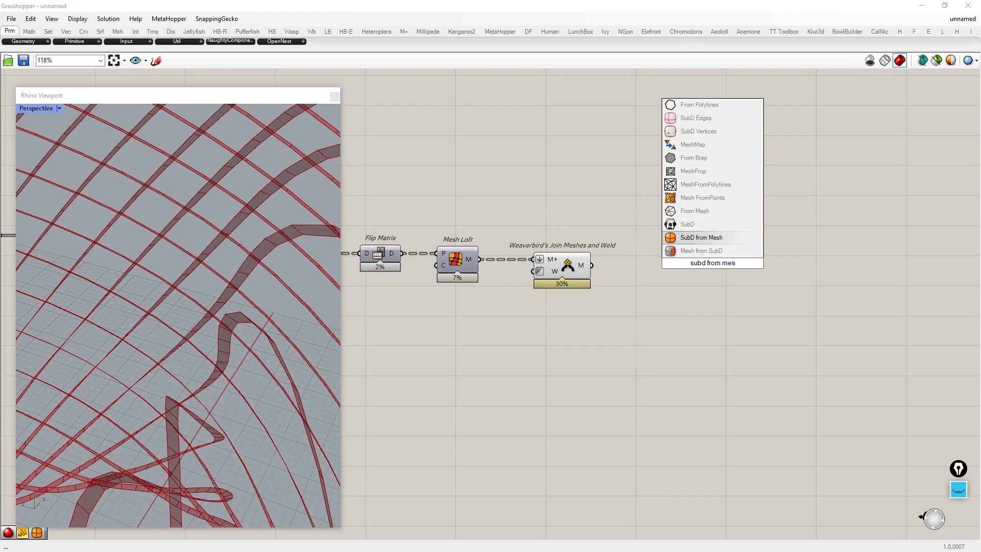
key(Return)
drag(684, 243, 746, 308)
Hide the previews of the components up to Join Meshes and Weld and inspect the smooth SubD beams
drag(661, 81, 80, 349)
right_drag(81, 349, 88, 330)
middle_click(566, 254)
click(598, 222)
scroll(204, 219, down, 4)
right_drag(204, 220, 189, 197)
scroll(190, 196, up, 3)
right_drag(234, 137, 192, 181)
scroll(238, 247, down, 5)
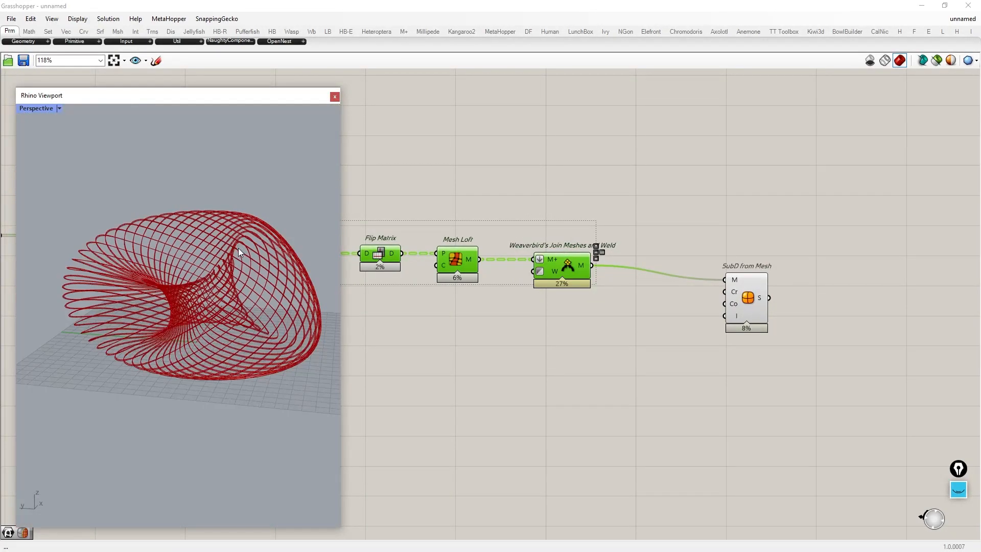
right_drag(239, 247, 226, 289)
Add a Mesh from SubD component and connect the SubD from Mesh output S to its S input
drag(742, 306, 704, 292)
scroll(718, 284, down, 2)
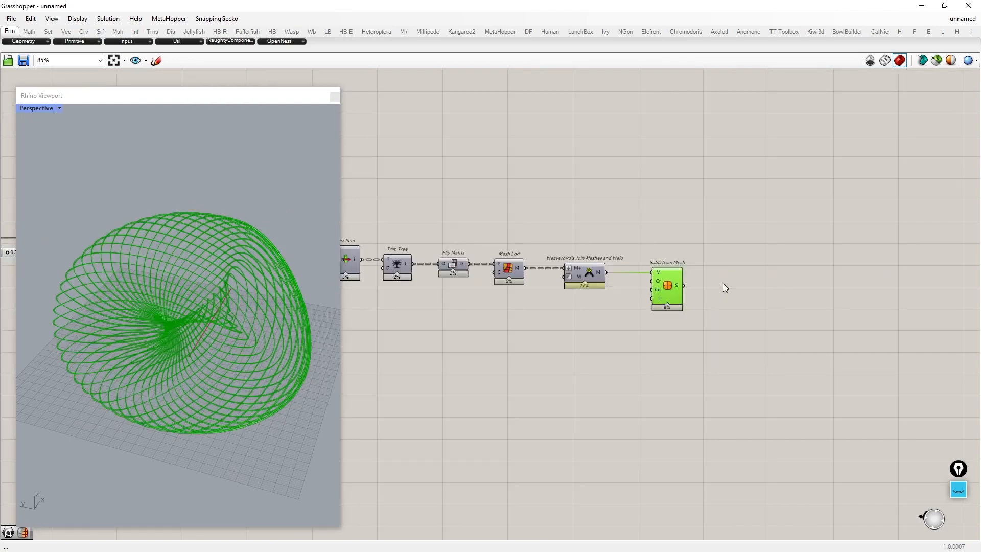
double_click(730, 290)
text(mesh f)
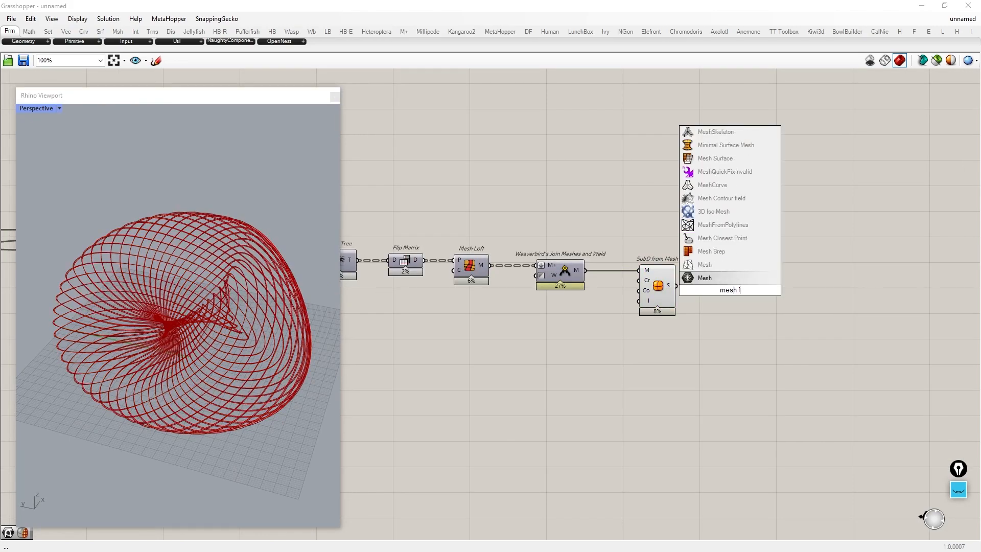
text(rom subd)
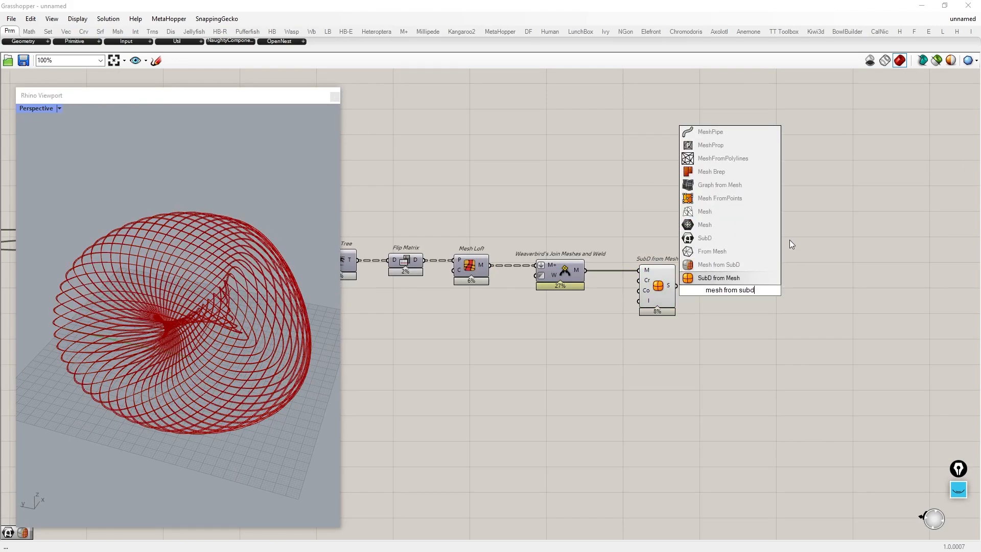
click(722, 278)
drag(714, 287, 740, 291)
double_click(694, 330)
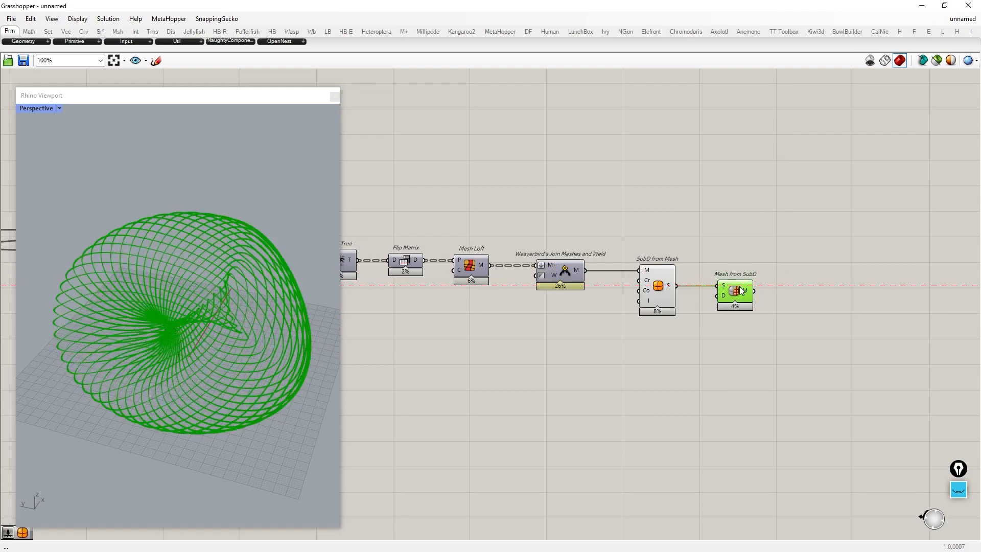
Add an Offset Mesh component and connect the Mesh from SubD output to its M input
double_click(828, 293)
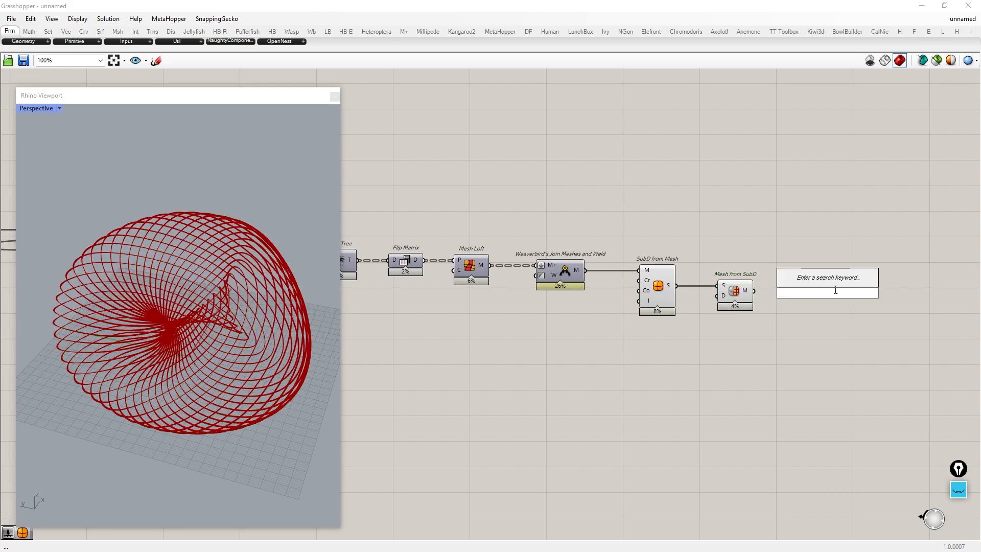
text(offset mesh)
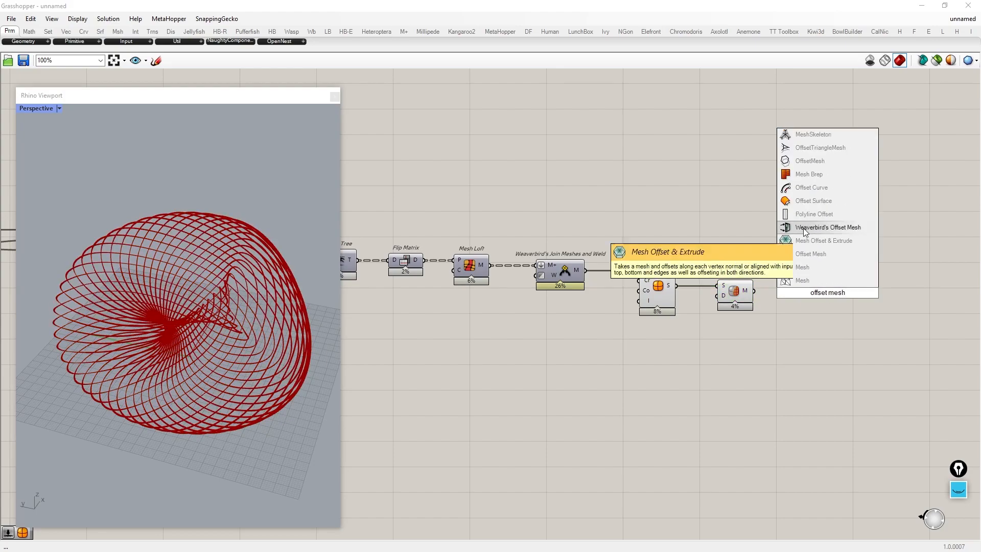
click(815, 253)
drag(822, 288, 818, 301)
Hide the previews of SubD from Mesh and Mesh from SubD
drag(779, 327, 571, 250)
middle_click(674, 266)
click(709, 236)
click(752, 250)
Create a 1.5 number slider and connect it to the D input of Offset Mesh
drag(820, 307, 901, 307)
click(789, 339)
double_click(789, 339)
text(1.5)
key(Return)
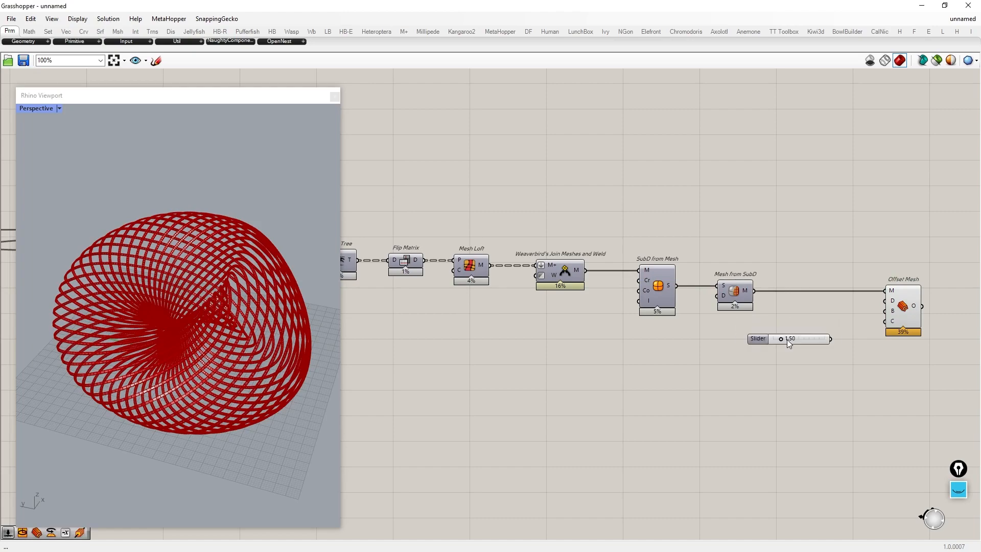
drag(815, 341, 745, 334)
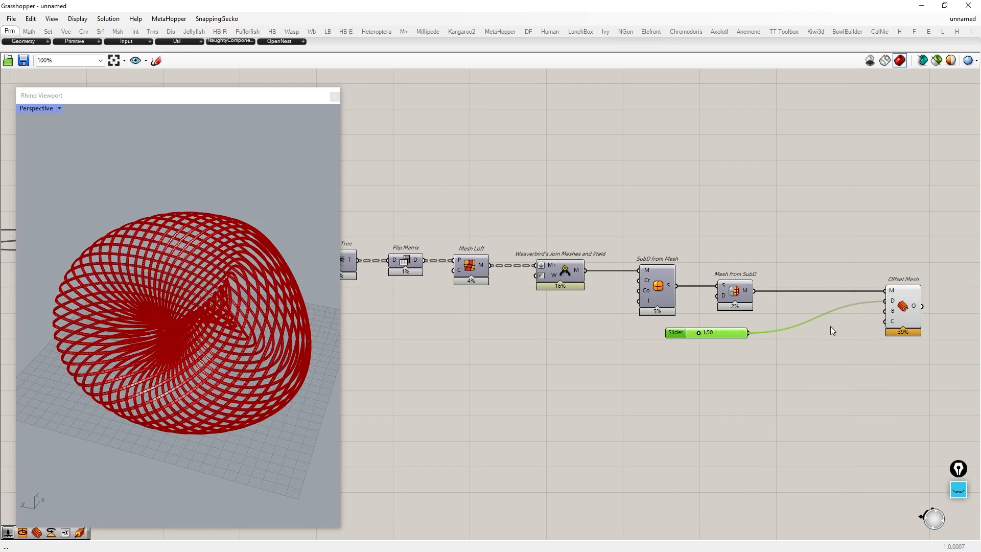
Add a Negative component, feed it from the distance slider and connect its output to the B input of Offset Mesh
drag(854, 314, 852, 316)
double_click(817, 336)
text(negative)
key(Return)
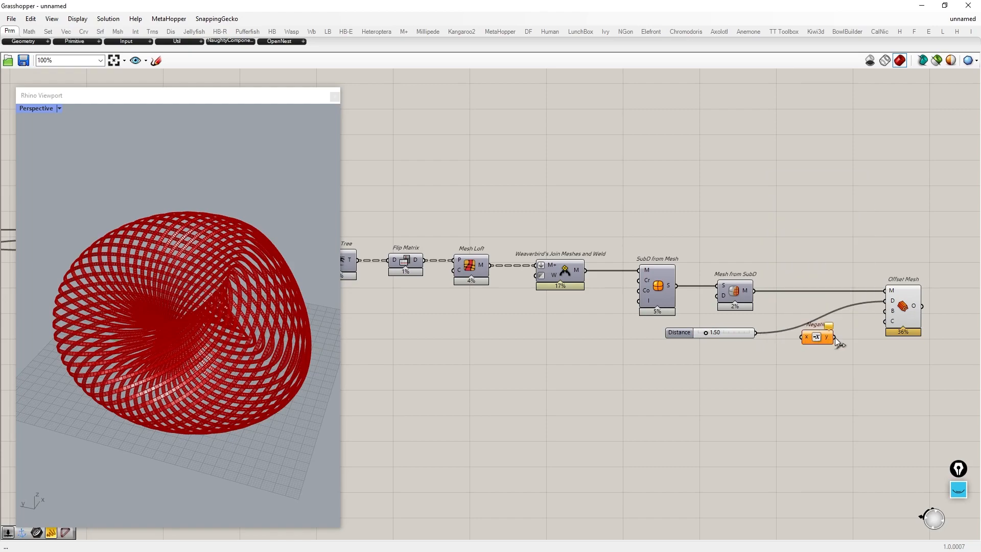
drag(816, 338, 819, 360)
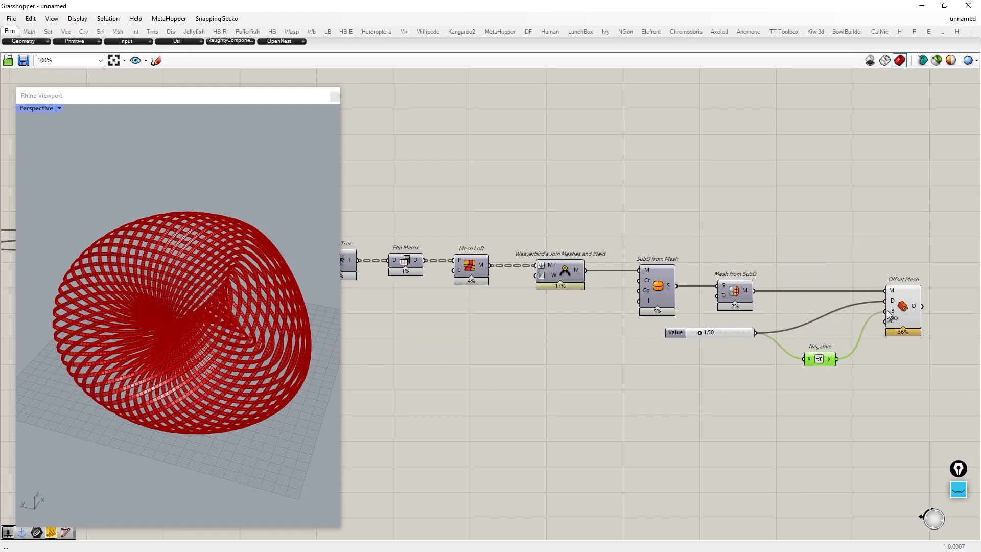
drag(889, 314, 890, 313)
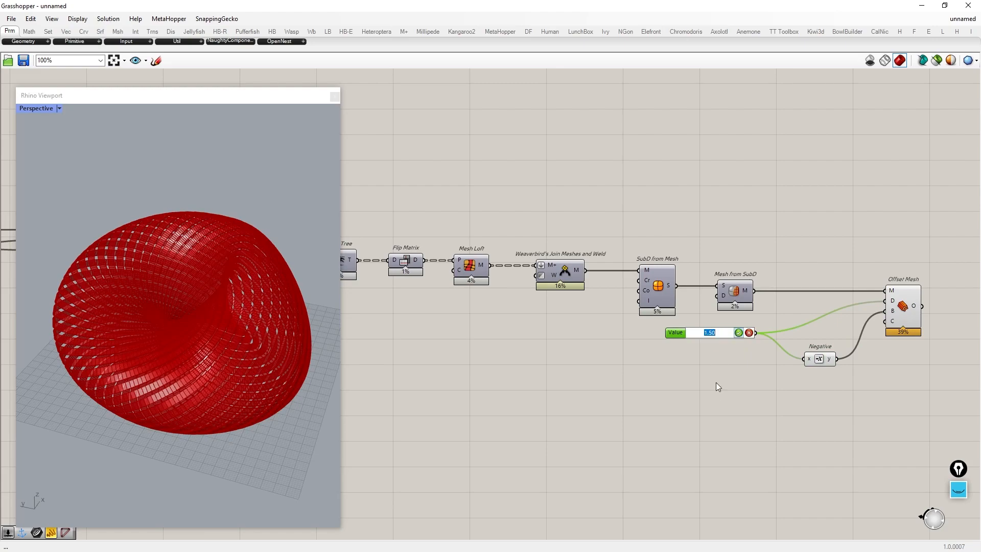
Try 0.5 on the offset distance slider, set it to 0.2 and inspect the thickness of the beams
text(0.5)
click(738, 332)
click(699, 399)
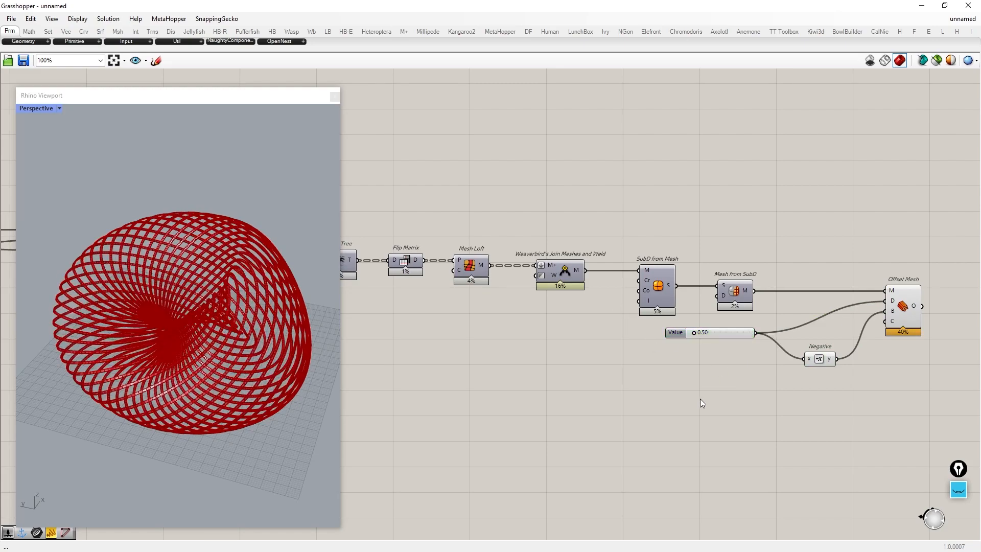
double_click(710, 333)
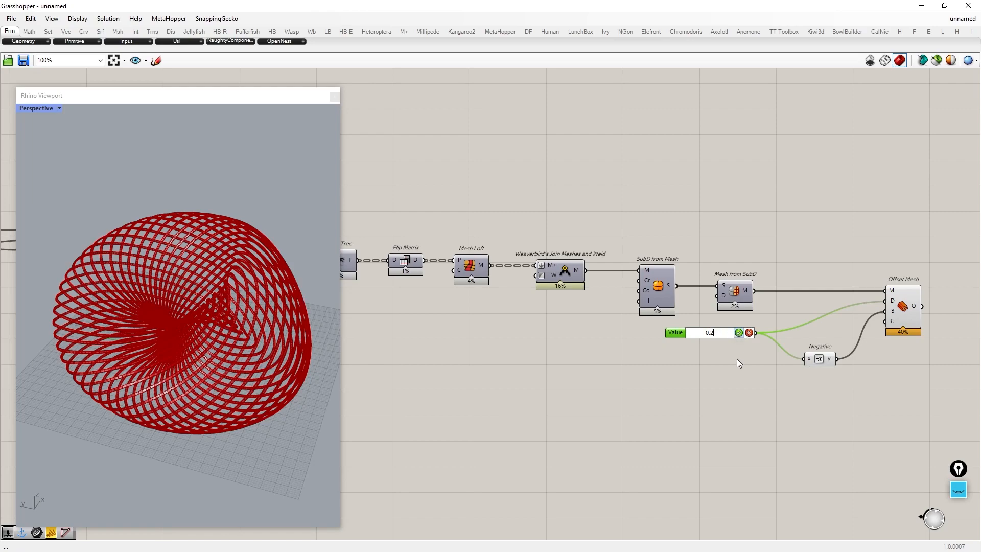
click(737, 385)
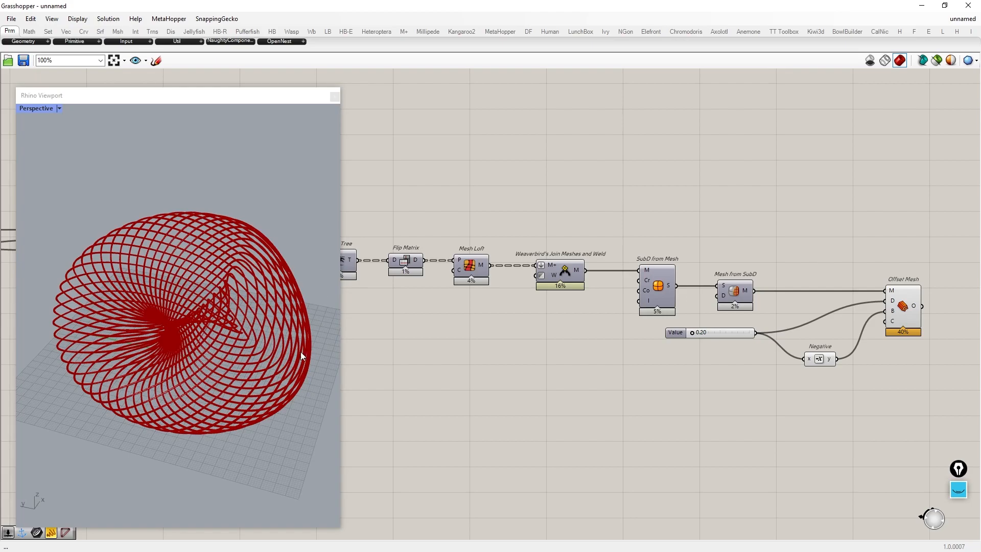
scroll(241, 345, up, 10)
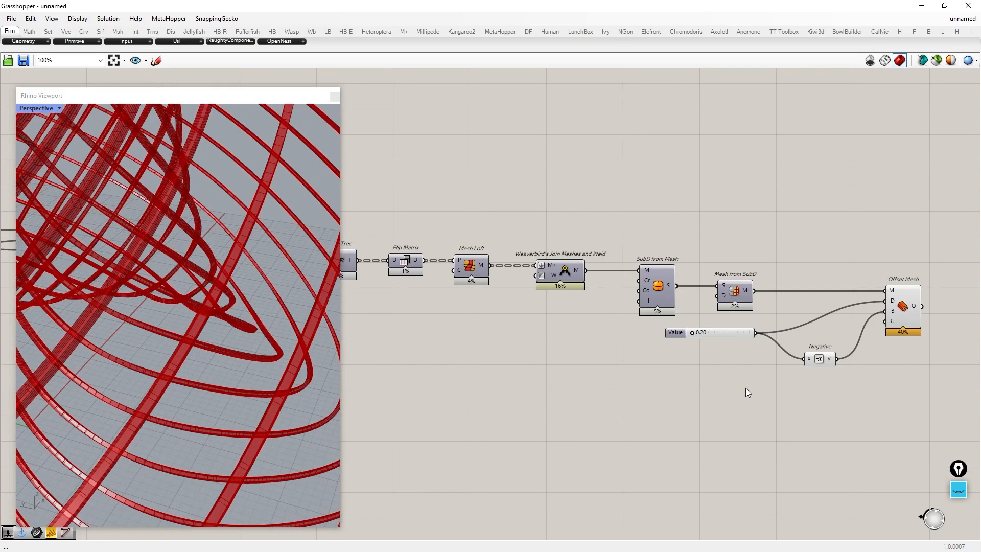
Bake the Offset Mesh result into the Rhino document
right_click(909, 312)
click(875, 343)
click(878, 473)
Hide the previews of all Grasshopper components
key(ctrl+a)
scroll(551, 192, up, 1)
middle_click(543, 202)
click(576, 170)
scroll(192, 330, down, 8)
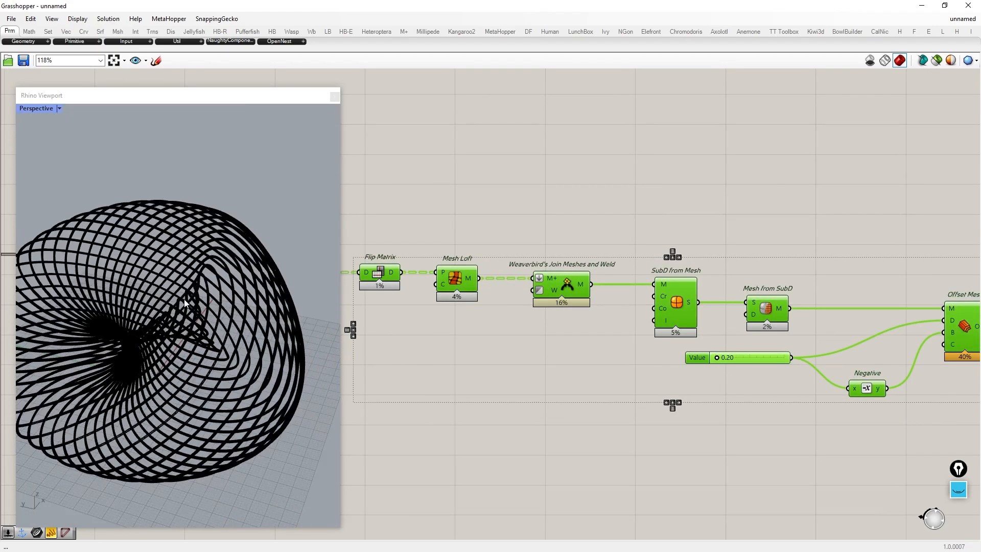
Show the baked mesh in a shaded display mode and examine its beams and crossings up close
click(59, 108)
click(63, 155)
click(228, 325)
click(295, 214)
right_drag(220, 312, 173, 268)
scroll(112, 286, up, 6)
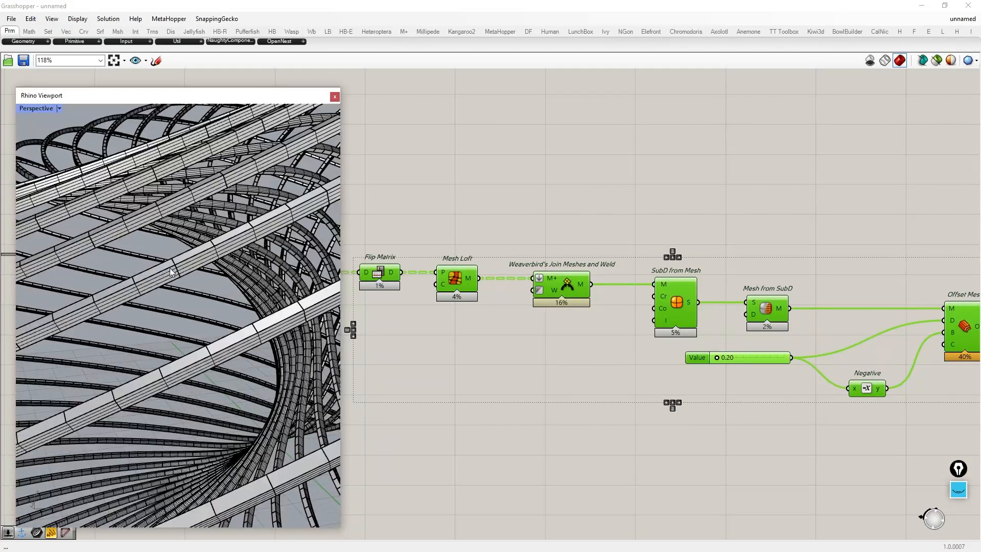
click(148, 286)
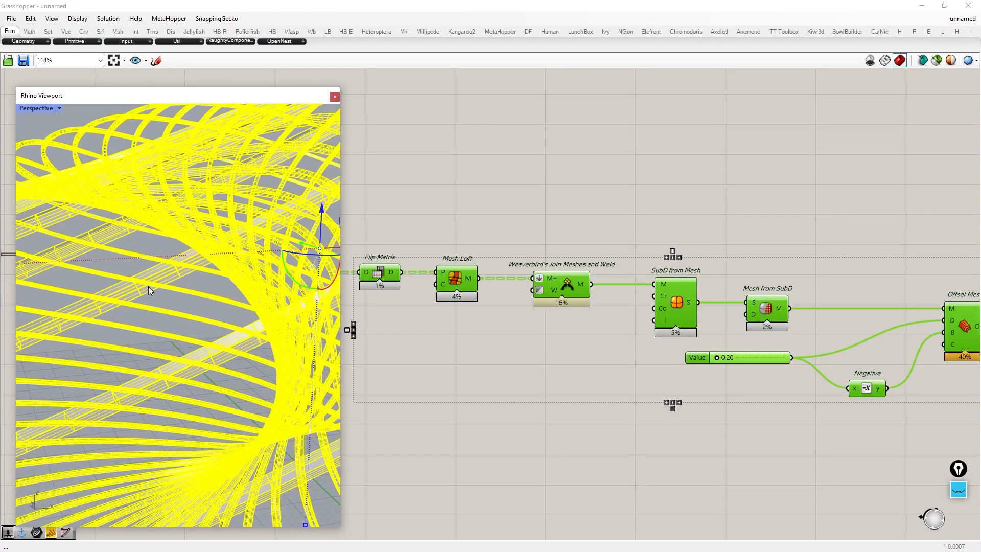
click(187, 305)
scroll(157, 281, down, 6)
right_drag(158, 281, 164, 167)
scroll(162, 347, up, 8)
scroll(153, 265, up, 4)
scroll(153, 263, down, 4)
scroll(149, 229, up, 3)
scroll(148, 280, down, 8)
scroll(148, 281, down, 3)
right_drag(149, 281, 199, 256)
Delete the baked mesh from the Rhino document
click(268, 262)
right_drag(268, 262, 240, 299)
key(Delete)
scroll(692, 359, down, 2)
scroll(811, 370, up, 1)
click(749, 406)
click(584, 305)
Move the Mesh from SubD and Offset Mesh group away from the main chain and turn on the SubD from Mesh preview
scroll(373, 332, down, 1)
drag(854, 395, 564, 242)
drag(619, 314, 727, 146)
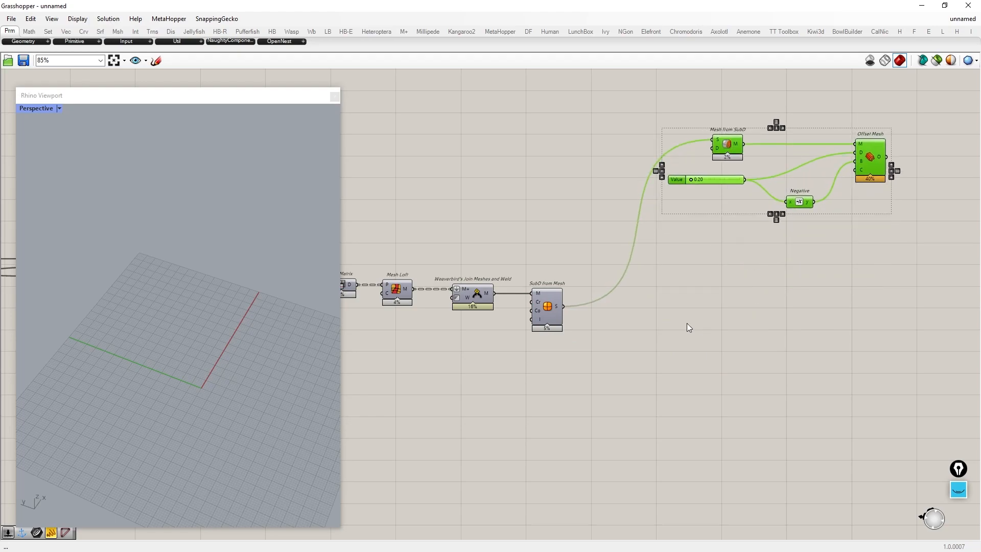
click(556, 316)
middle_click(569, 331)
click(591, 309)
Add a GhPython Script component and connect the SubD from Mesh output S to its x input
double_click(699, 353)
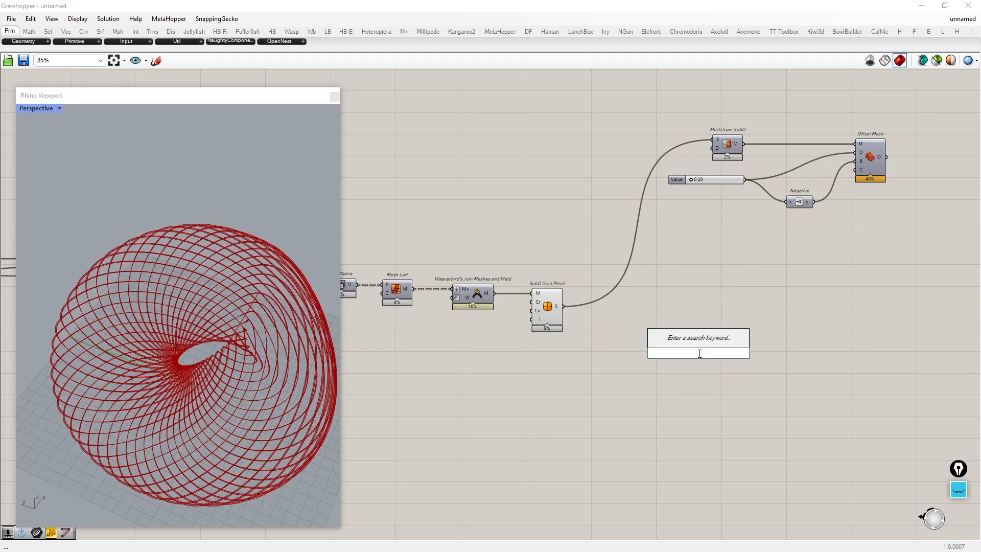
text(python)
key(Return)
drag(698, 353, 758, 357)
scroll(751, 358, up, 1)
scroll(757, 352, up, 2)
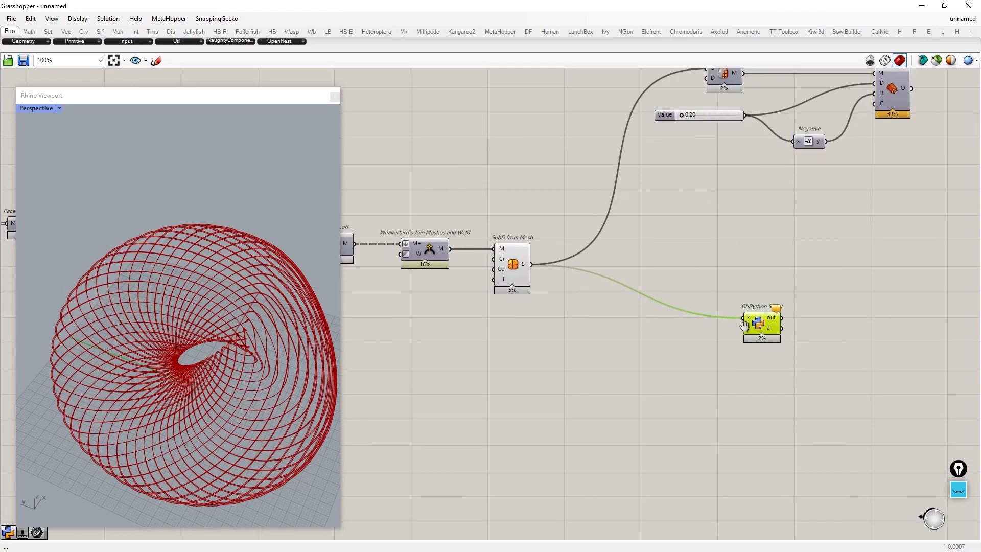
Set the GhPython Script type hints to SubD for the x input and float for the y input
right_click(751, 303)
mouse_move(790, 526)
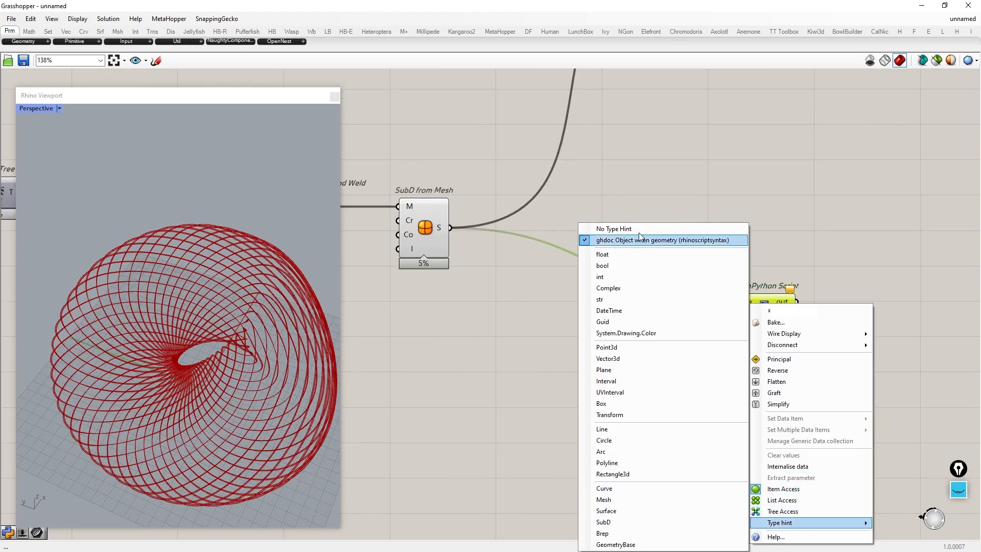
click(616, 511)
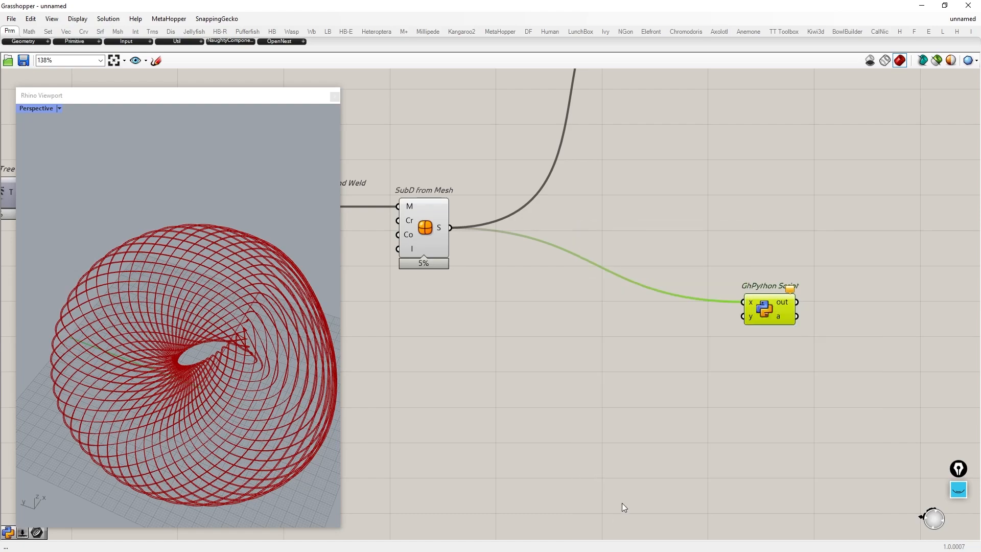
right_click(747, 318)
mouse_move(787, 522)
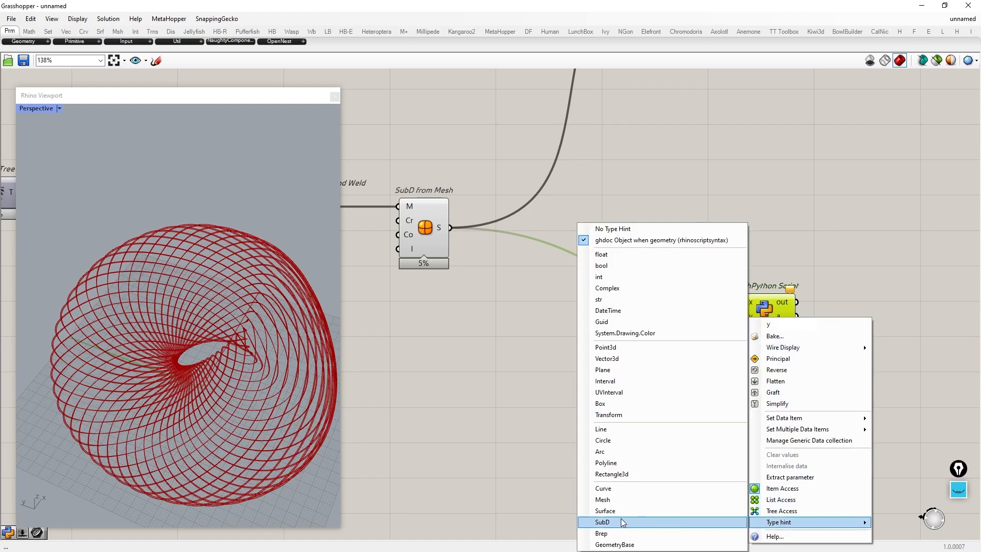
click(613, 254)
drag(771, 306, 759, 306)
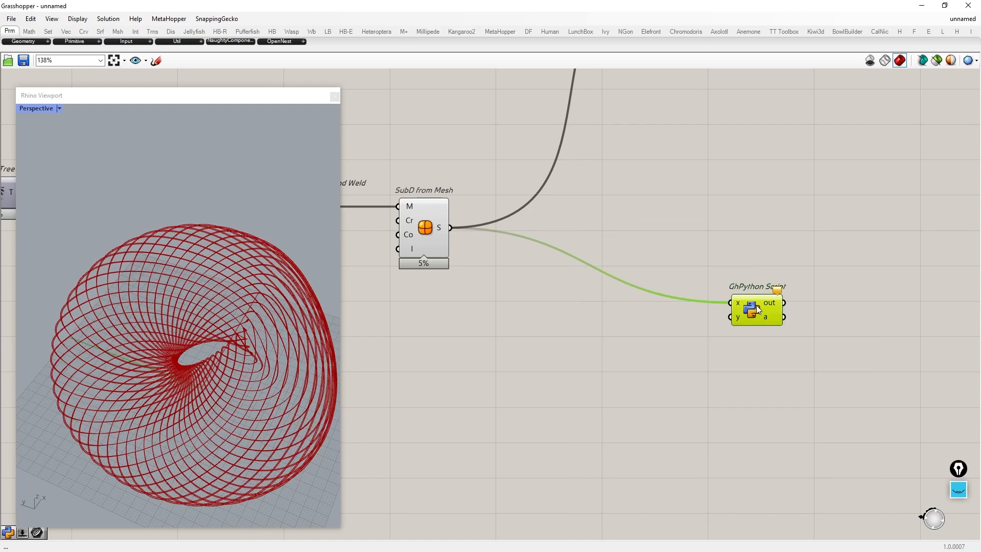
Replace the GhPython Script's default code with "a = x.Offset(y,True)"
double_click(757, 307)
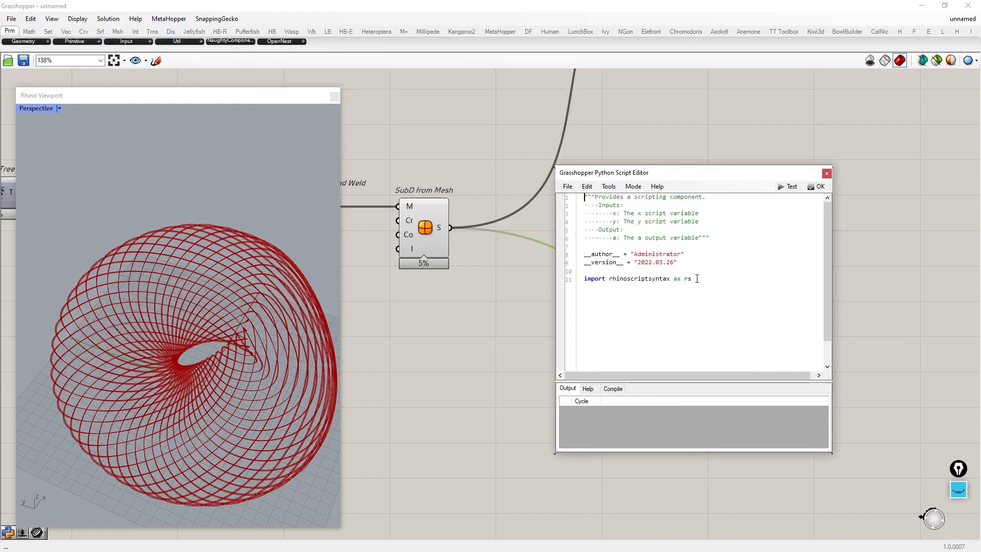
key(Delete)
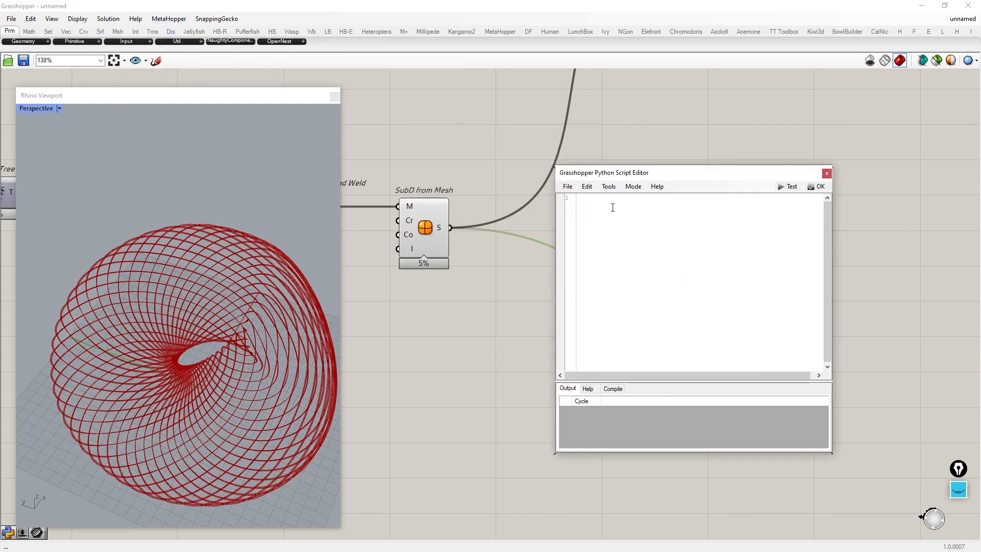
text(a = x.off)
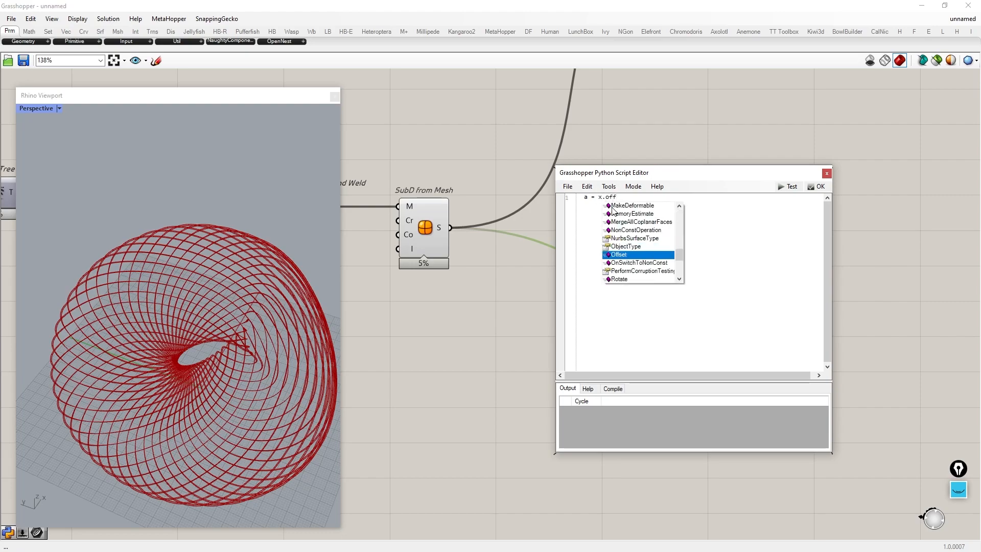
key(Return)
text((y,True)
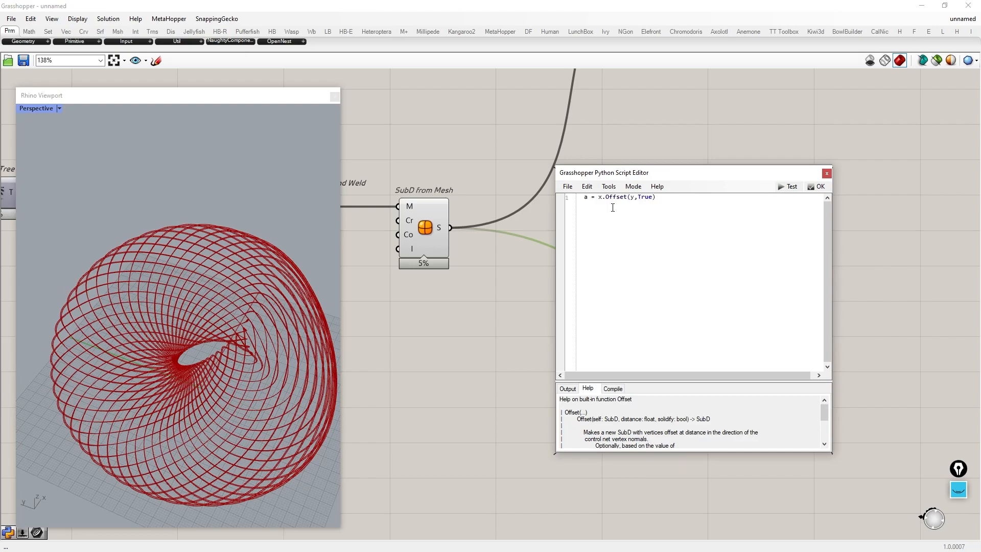
Accept the script code, then add a number slider and connect it to the GhPython Script's y input
ctrl+scroll(650, 211, up, 4)
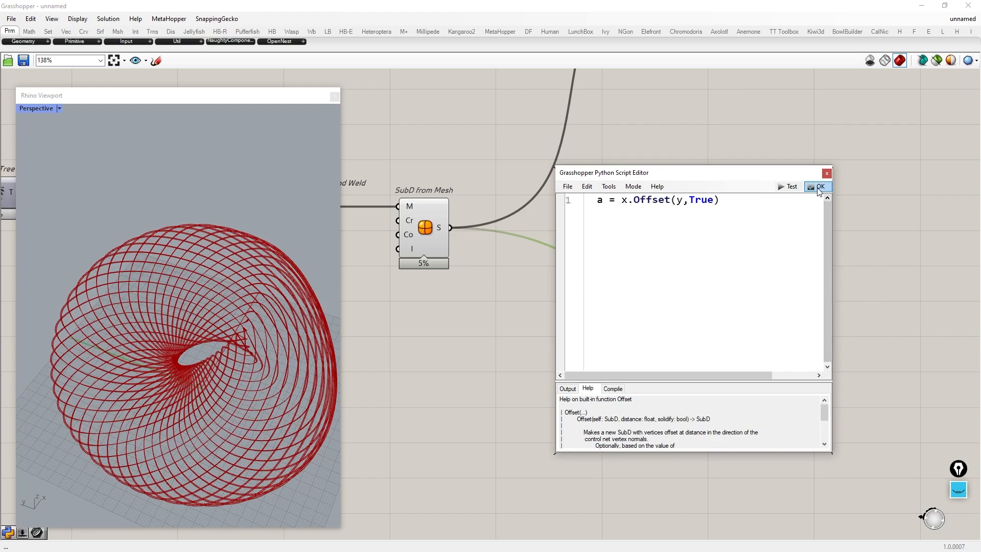
click(818, 187)
double_click(580, 343)
text(0)
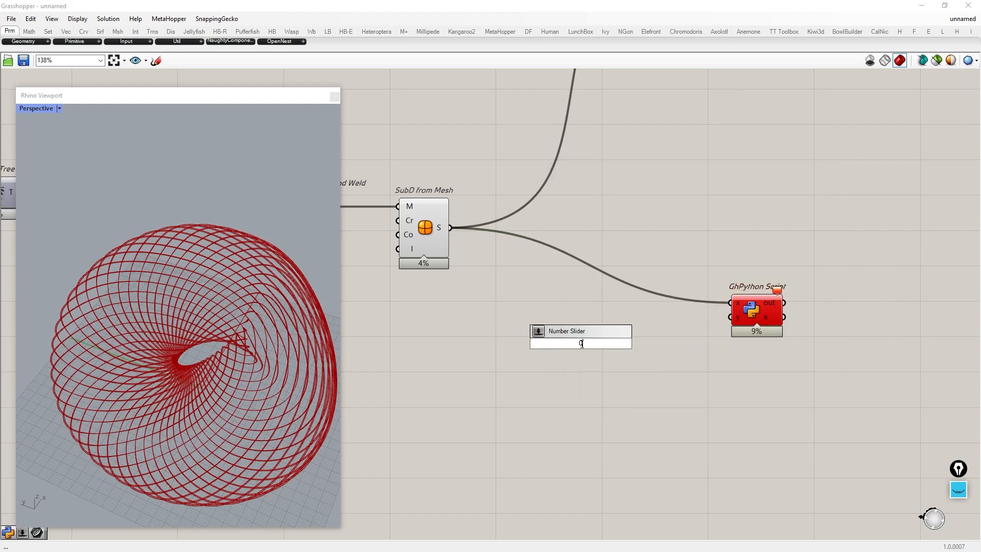
key(Return)
drag(726, 339, 732, 317)
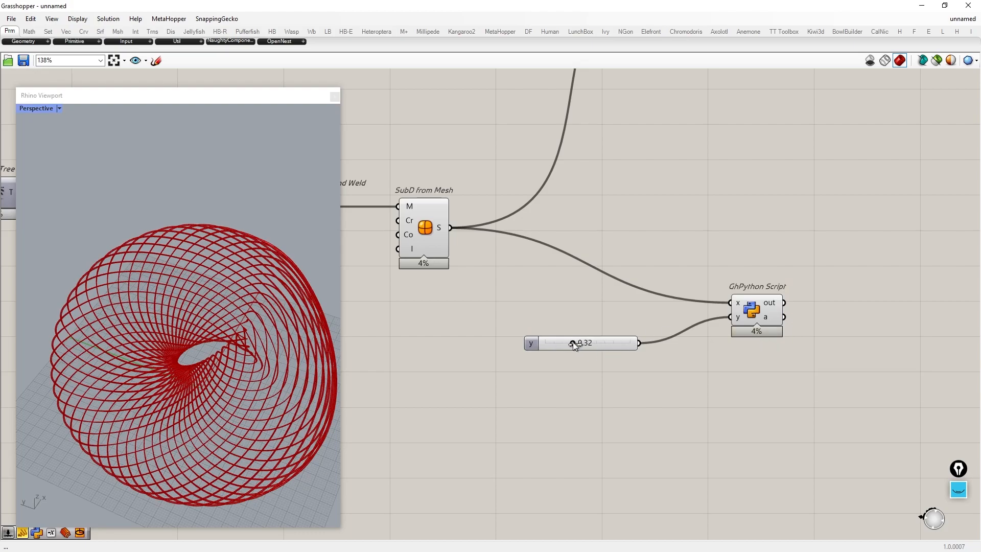
Set the y slider that drives the SubD offset distance to 0.27
scroll(256, 280, up, 15)
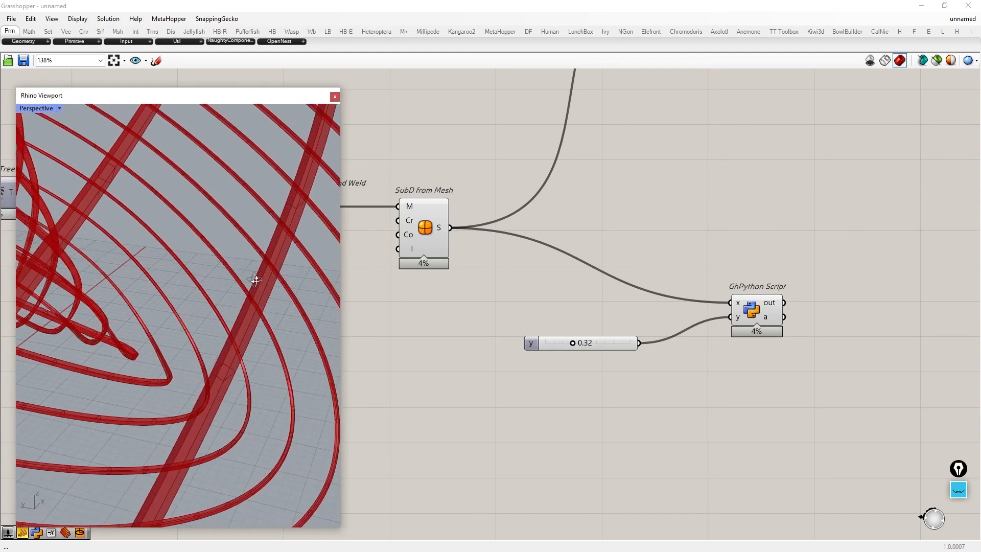
scroll(543, 352, up, 5)
mouse_move(498, 338)
mouse_down()
mouse_move(480, 343)
mouse_move(489, 345)
mouse_up()
drag(483, 342, 482, 345)
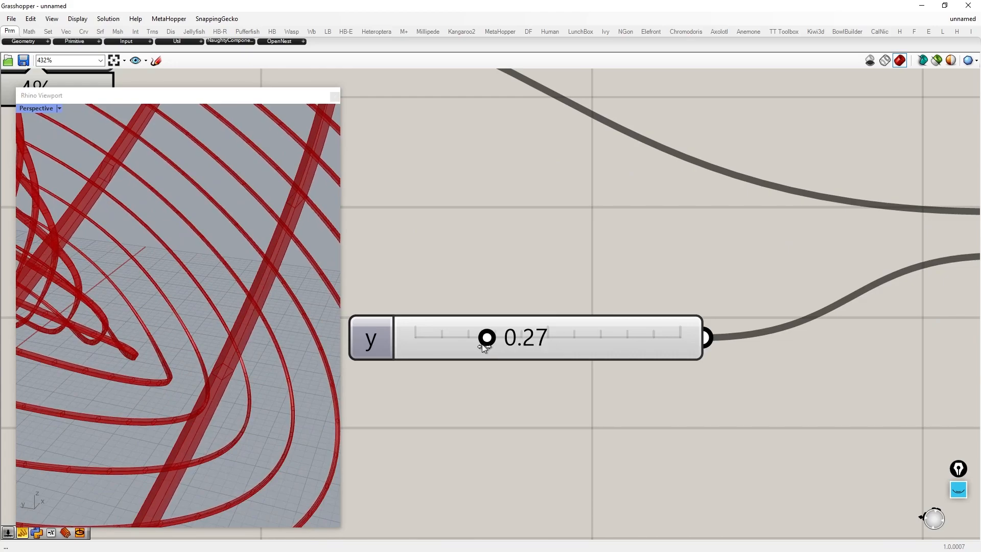
scroll(269, 341, down, 5)
scroll(499, 350, down, 5)
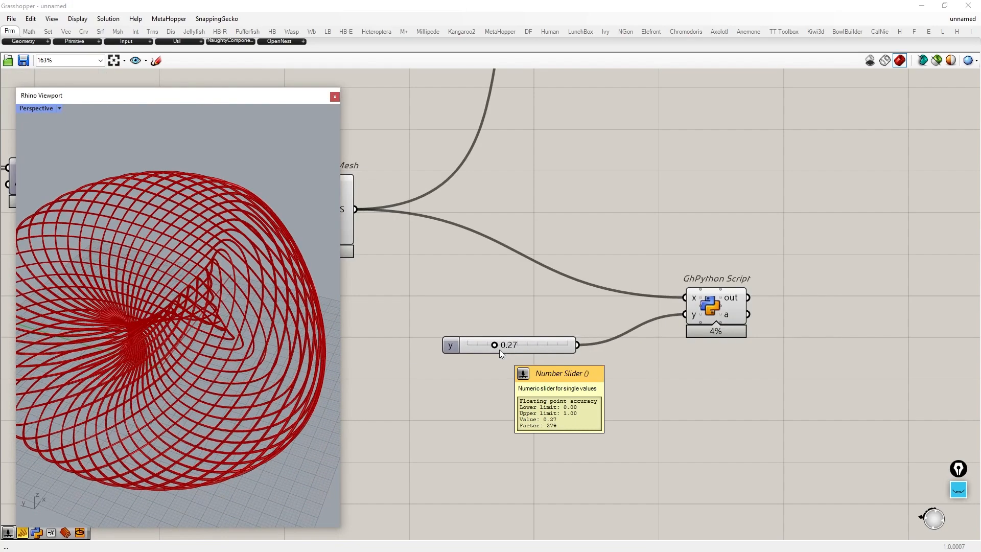
Bake the GhPython Script result to the Default layer
click(730, 311)
right_click(732, 313)
click(757, 330)
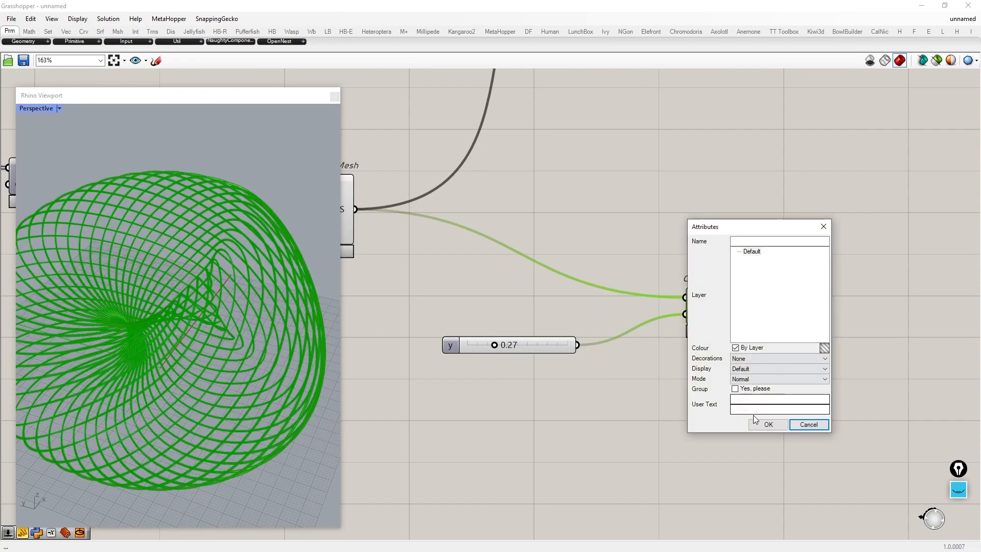
click(767, 423)
Examine the thickened beams of the baked ring up close in the enlarged Perspective viewport
drag(777, 427, 554, 271)
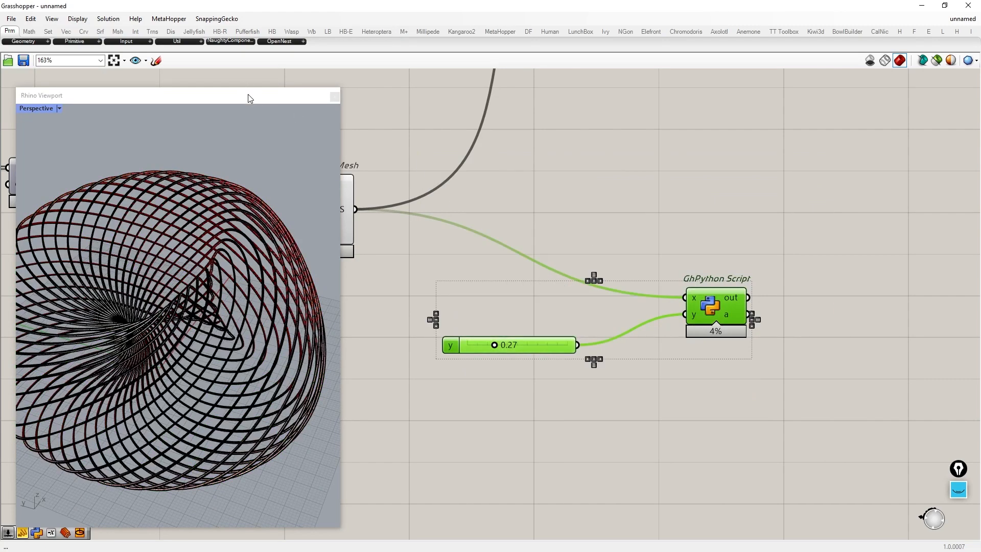
double_click(250, 98)
right_drag(614, 261, 607, 240)
scroll(509, 140, up, 4)
right_drag(611, 185, 618, 155)
scroll(653, 123, up, 6)
scroll(617, 156, down, 5)
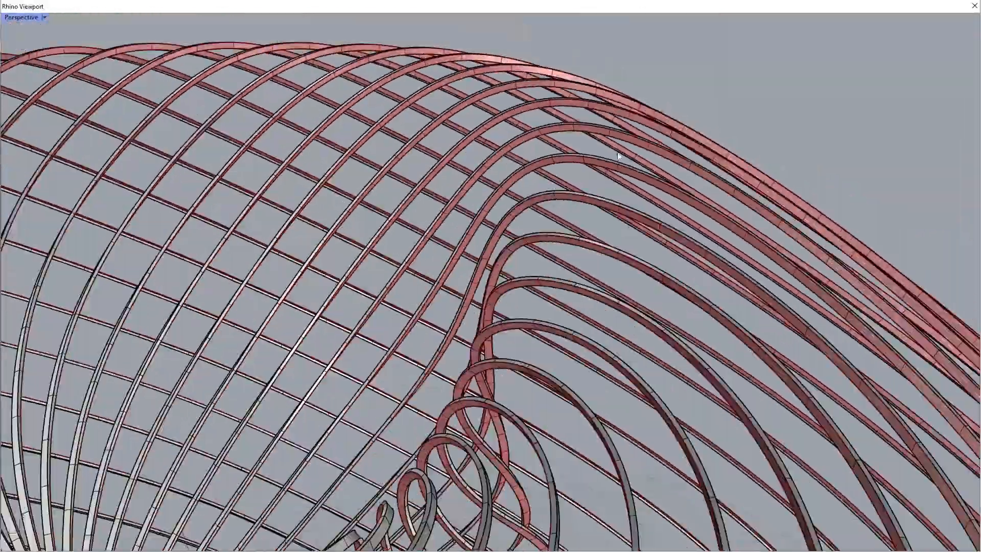
scroll(618, 156, down, 8)
Switch the Perspective viewport to Rendered display and view the ring from another angle
click(45, 18)
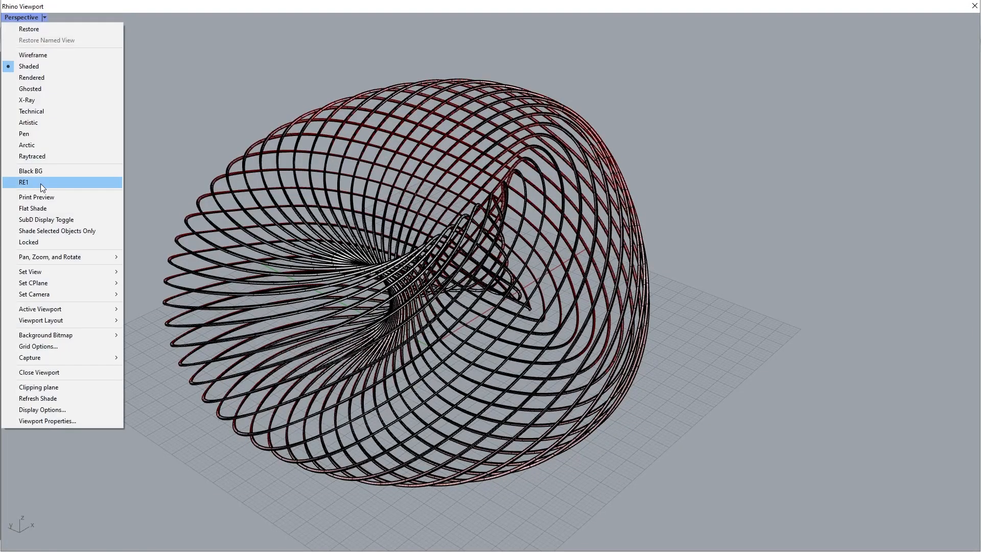
click(55, 80)
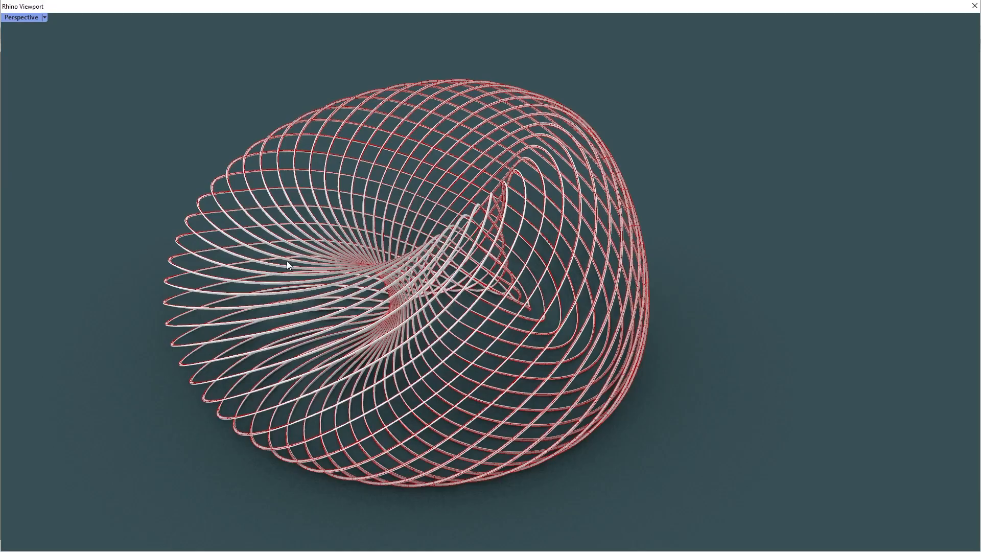
right_drag(287, 261, 387, 212)
double_click(409, 5)
Select all Grasshopper components and turn off their preview
click(688, 415)
key(ctrl+a)
middle_click(688, 416)
click(723, 381)
Inspect the baked beams in the enlarged rendered viewport and delete the baked geometry
double_click(201, 97)
scroll(587, 197, up, 5)
right_drag(586, 196, 467, 235)
click(468, 235)
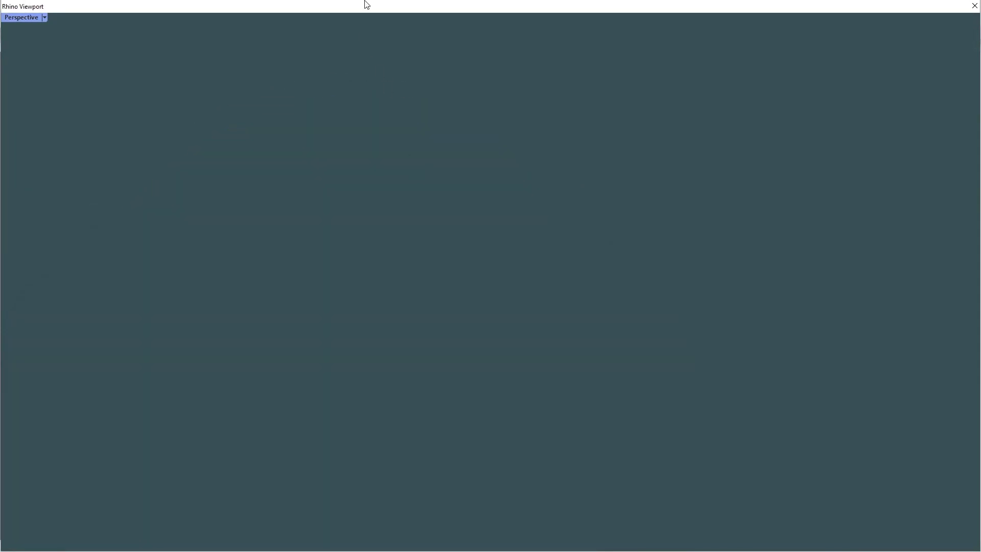
double_click(364, 4)
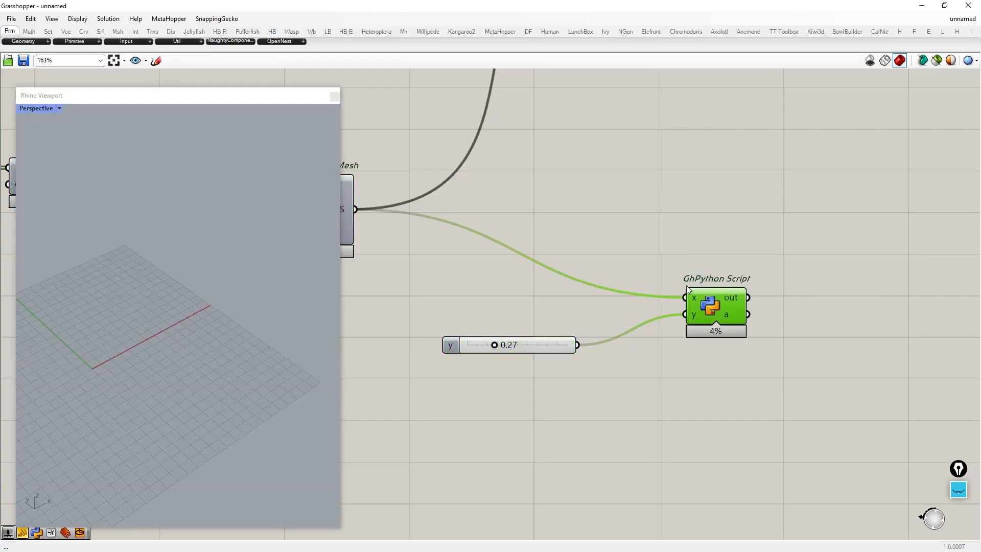
Turn the preview of the GhPython Script component back on
click(732, 233)
scroll(734, 232, down, 5)
right_drag(734, 232, 683, 285)
scroll(682, 286, up, 1)
drag(674, 326, 662, 332)
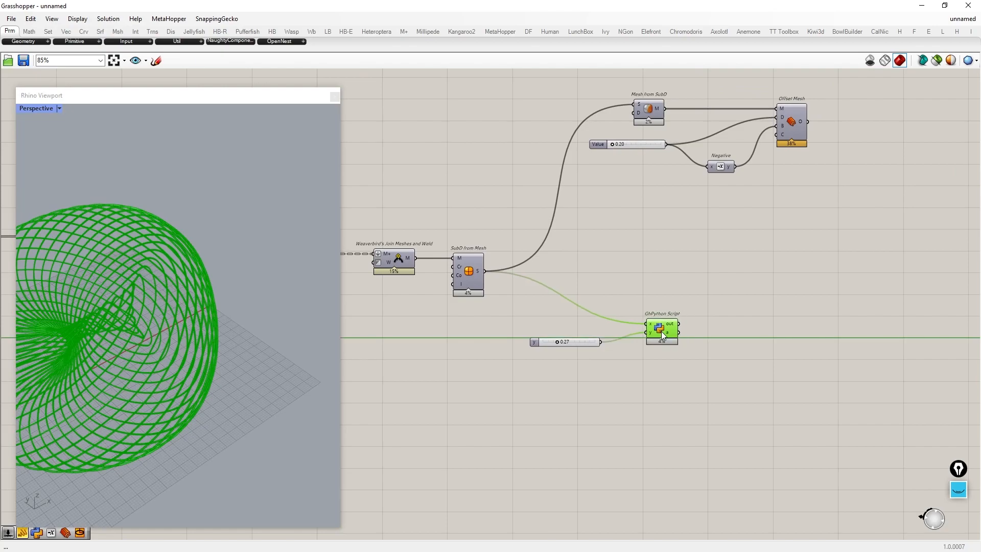
Move the GhPython Script and its slider into line with the SubD from Mesh output
drag(703, 391, 542, 301)
drag(649, 337, 793, 277)
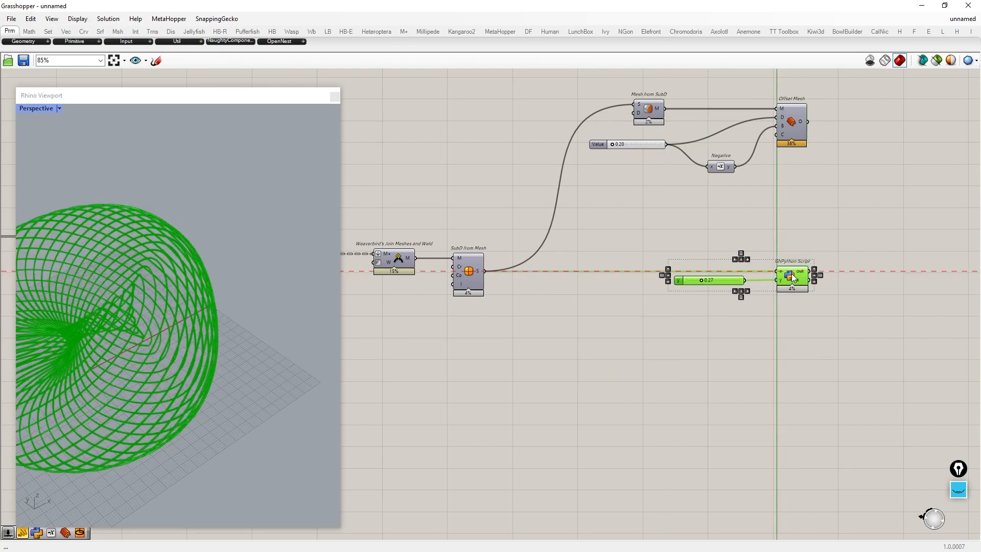
click(751, 362)
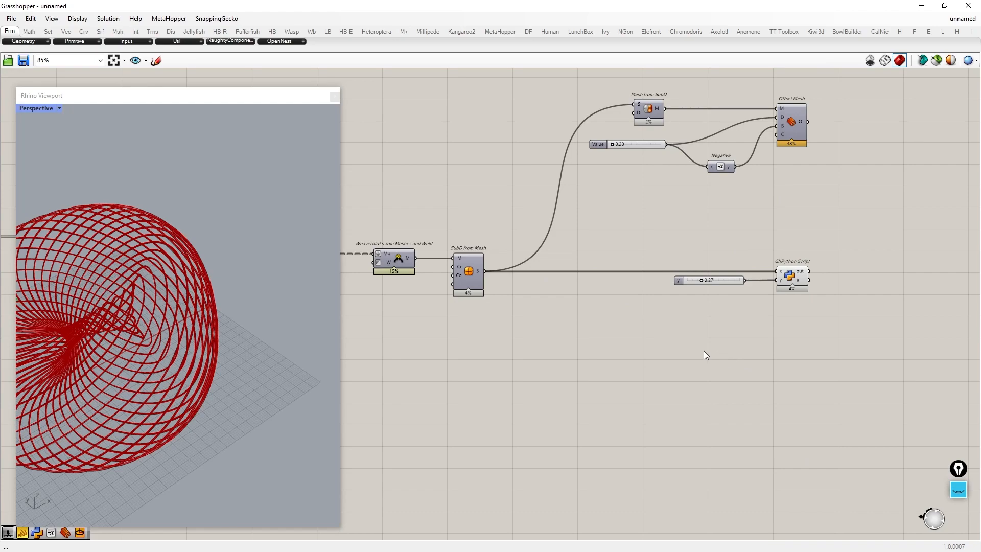
Examine the slender outer tubes in the reference photo rendering03-2.jpg and trace one of them in red
scroll(817, 284, down, 3)
right_drag(585, 342, 732, 289)
right_drag(485, 301, 548, 294)
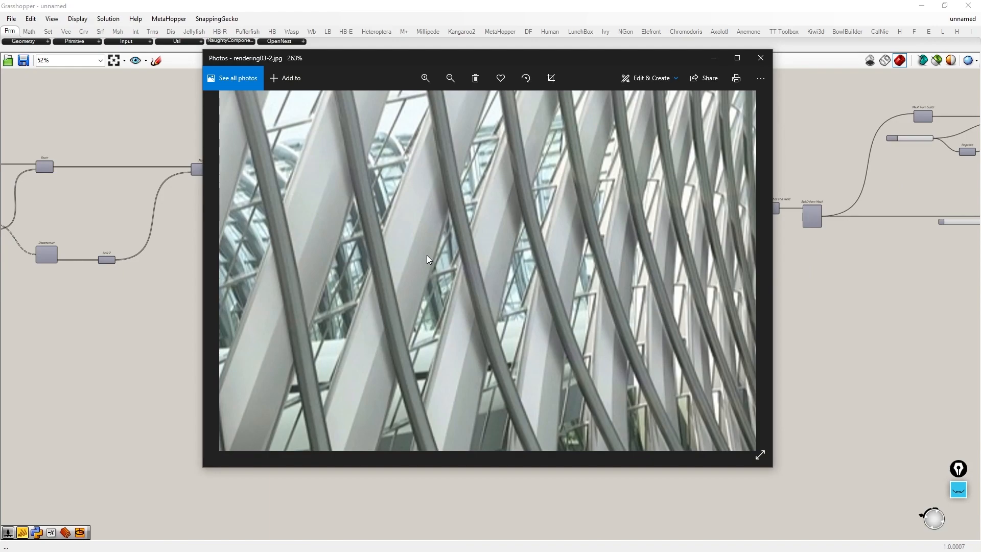
scroll(427, 255, down, 4)
scroll(324, 270, up, 3)
key(ctrl+shift+3)
drag(406, 311, 420, 314)
key(ctrl+shift+2)
drag(376, 170, 392, 240)
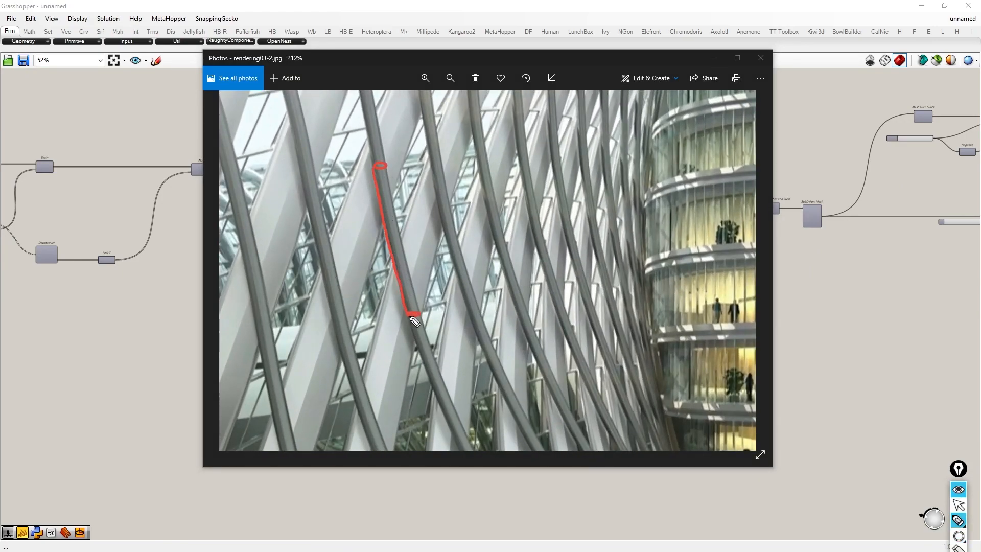
click(715, 60)
Turn off the preview of the GhPython Script and the other offset components at the chain's end
right_drag(201, 266, 204, 306)
scroll(658, 225, down, 3)
right_drag(712, 201, 667, 211)
drag(913, 300, 551, 97)
middle_click(592, 194)
click(553, 206)
Add a second Offset Mesh component below the chain and connect Diamond Tiling's A output to its M input
scroll(506, 222, up, 6)
right_drag(468, 232, 577, 215)
double_click(566, 305)
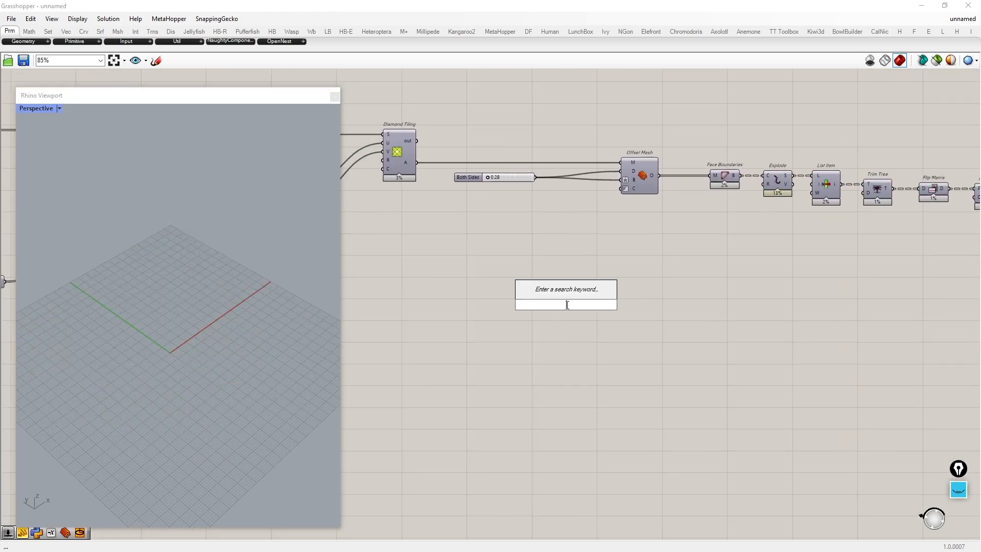
text(offset mesh)
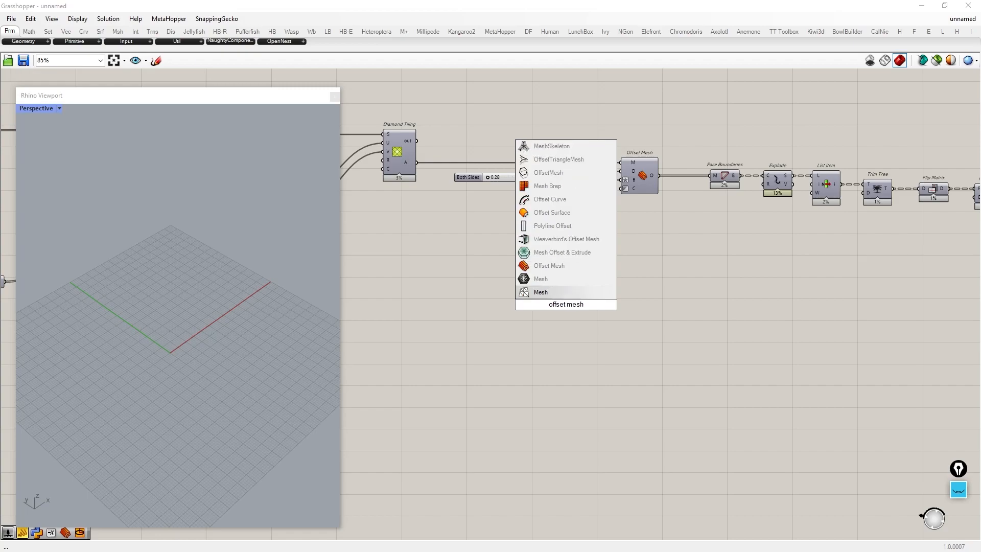
click(569, 268)
drag(606, 305, 641, 311)
click(571, 338)
click(638, 306)
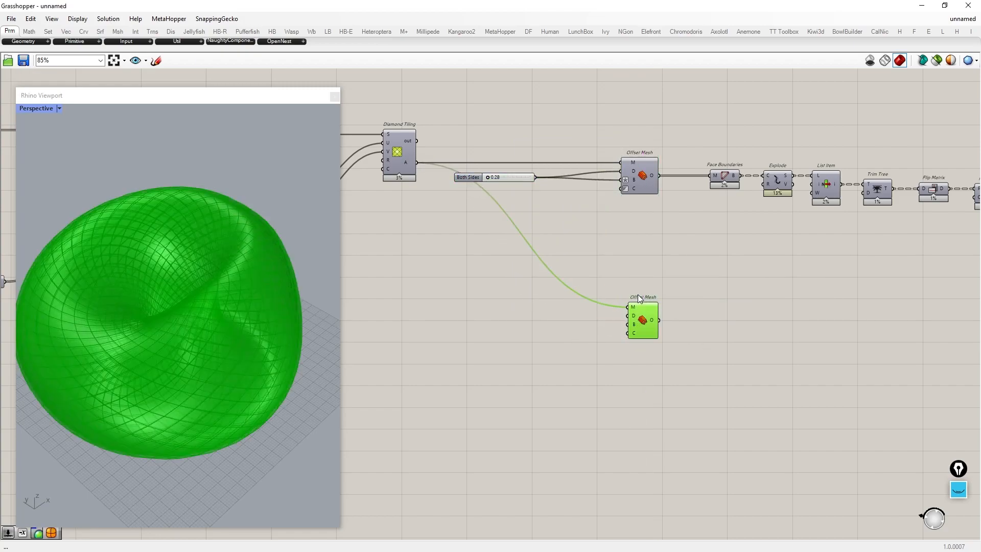
Turn off the preview of every component except the new Offset Mesh
key(ctrl+i)
middle_click(603, 292)
click(628, 265)
click(664, 259)
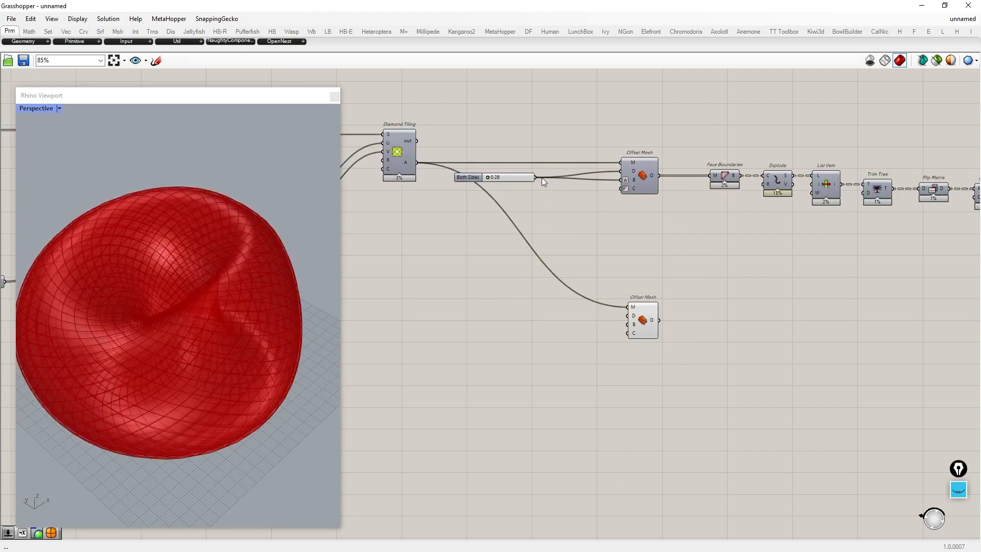
Connect the Both Sides slider to the new Offset Mesh's D input and check the offset surface
click(640, 327)
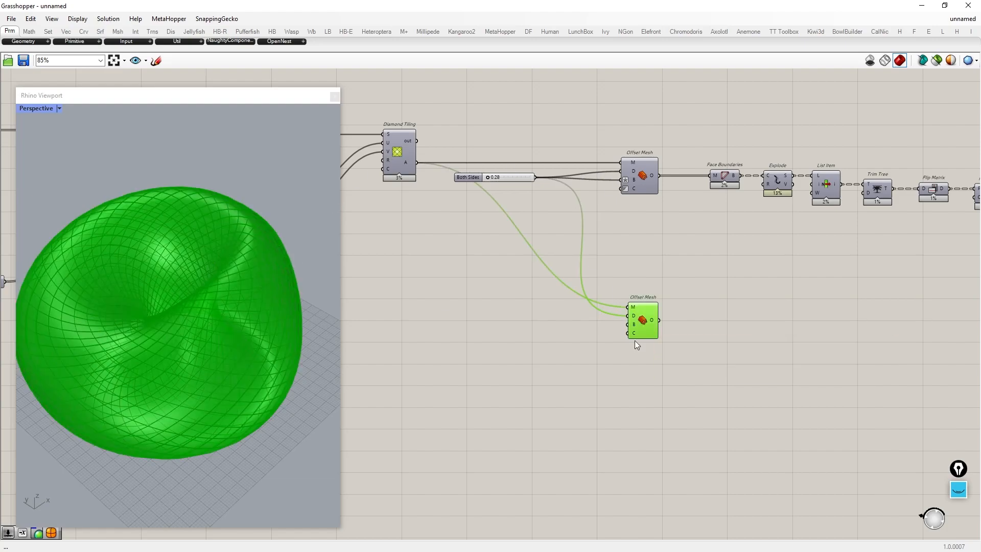
scroll(663, 357, up, 2)
scroll(255, 332, down, 2)
right_drag(256, 332, 220, 332)
scroll(473, 327, down, 3)
scroll(822, 187, up, 2)
Copy the Face Boundaries, Explode and List Item components and feed the copies from the new Offset Mesh output
drag(691, 264, 541, 146)
alt+drag(561, 192, 366, 212)
scroll(589, 355, down, 2)
Turn off the new Offset Mesh preview and preview only the copied List Item's segments
middle_click(455, 259)
click(486, 223)
drag(714, 388, 653, 333)
middle_click(662, 342)
click(681, 322)
right_drag(278, 306, 249, 291)
scroll(249, 291, up, 5)
Add a number slider for the copied List Item's i input and set the index to 1
click(570, 413)
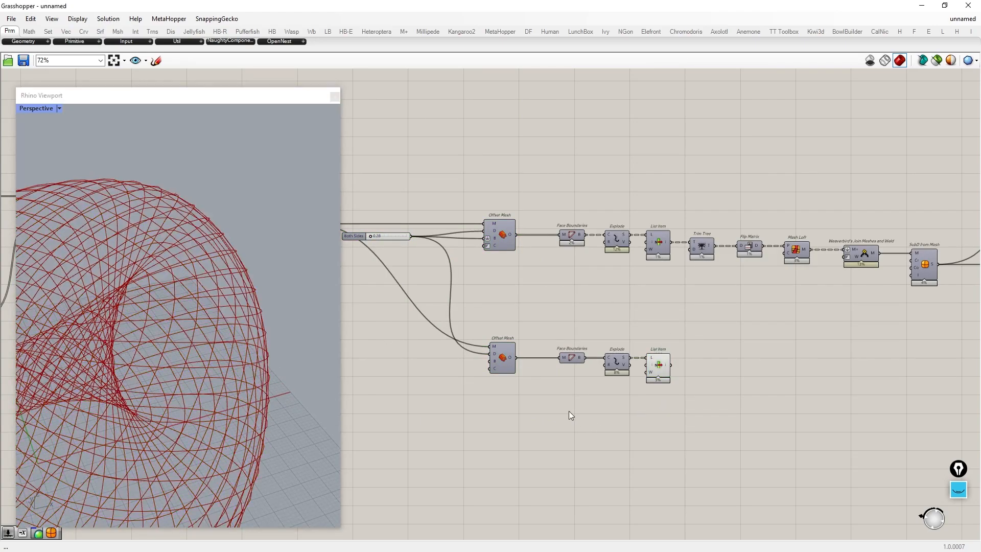
key(Return)
scroll(591, 412, up, 2)
drag(591, 412, 668, 335)
drag(689, 337, 719, 337)
scroll(506, 416, up, 2)
scroll(511, 417, up, 2)
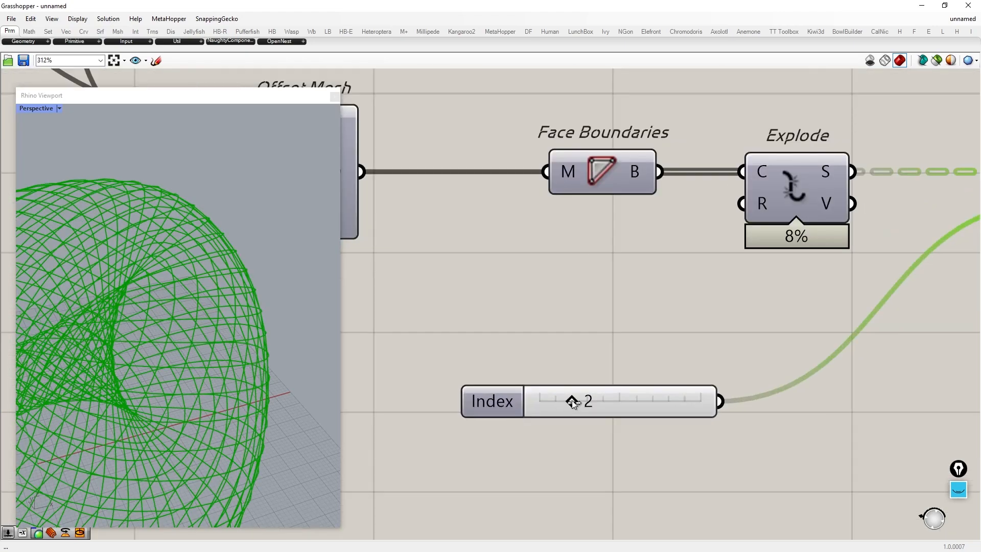
drag(541, 400, 559, 400)
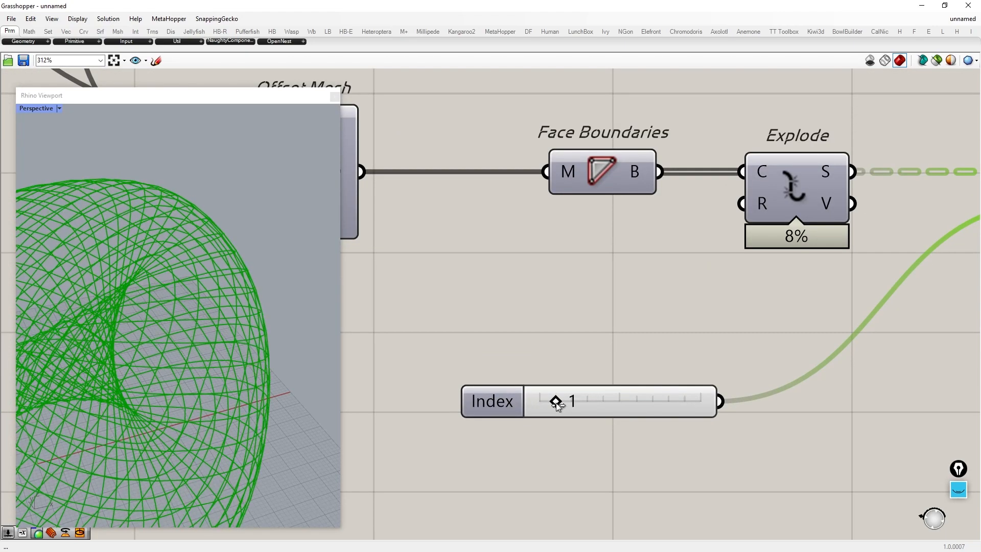
scroll(556, 403, down, 5)
scroll(705, 317, up, 2)
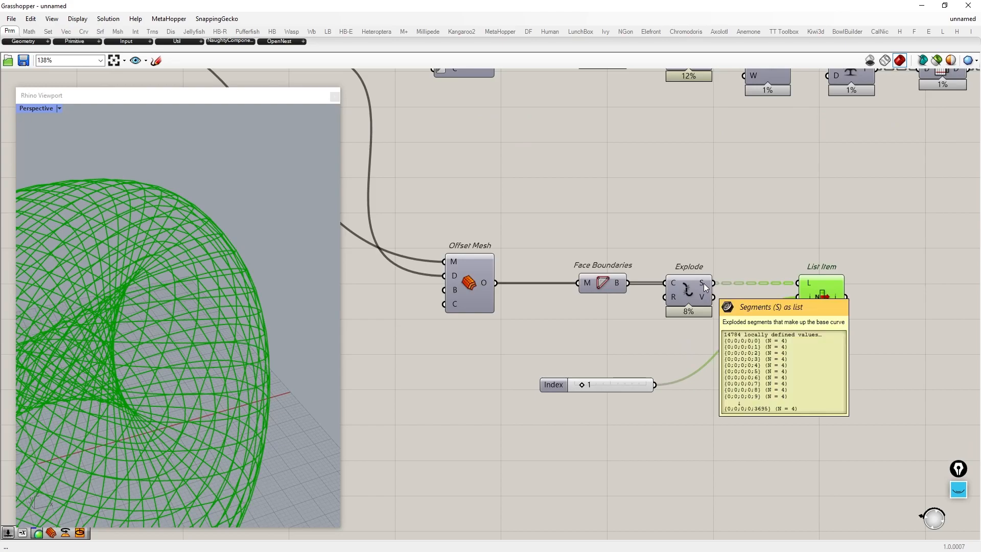
click(577, 329)
Invert the C input of the new Offset Mesh
right_drag(286, 413, 208, 422)
drag(888, 374, 770, 179)
right_drag(423, 302, 586, 252)
right_click(620, 256)
click(656, 342)
scroll(391, 343, down, 2)
Examine the copied List Item's curves around the ring while testing the index slider
click(776, 297)
right_drag(782, 294, 676, 310)
scroll(688, 301, up, 1)
click(710, 291)
scroll(261, 359, down, 3)
right_drag(259, 364, 283, 340)
scroll(287, 369, down, 1)
scroll(498, 377, up, 6)
drag(531, 343, 518, 345)
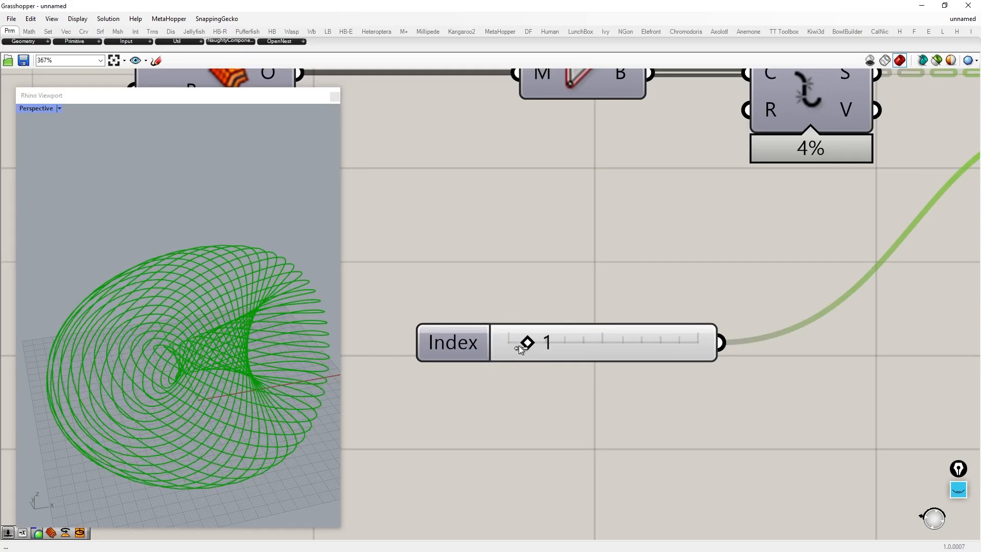
right_drag(247, 390, 225, 373)
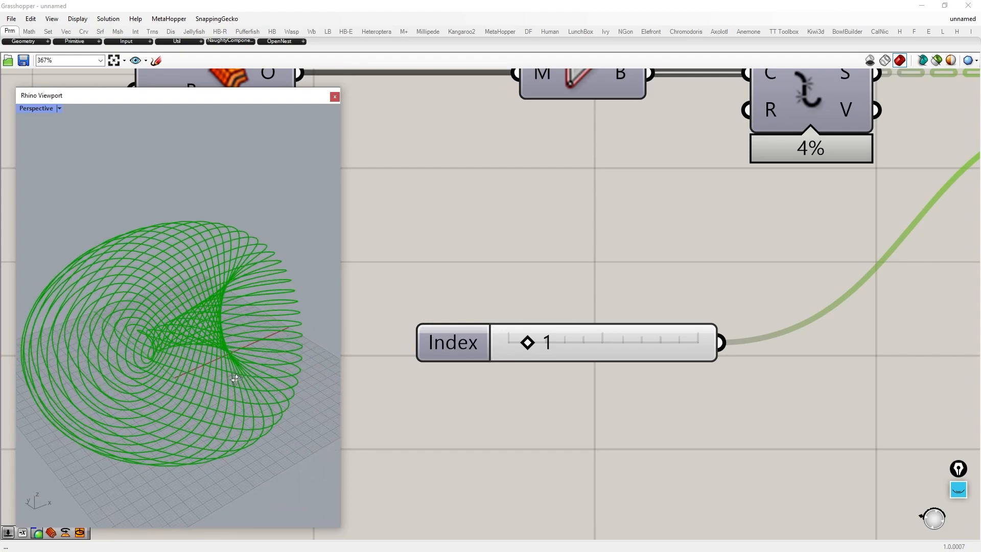
Add a Join Curves component, connect the copied List Item's output to its C input and flatten that input
scroll(455, 351, down, 5)
right_drag(770, 272, 683, 290)
scroll(626, 336, down, 3)
scroll(752, 265, up, 2)
right_drag(751, 264, 720, 260)
double_click(722, 325)
text(join c)
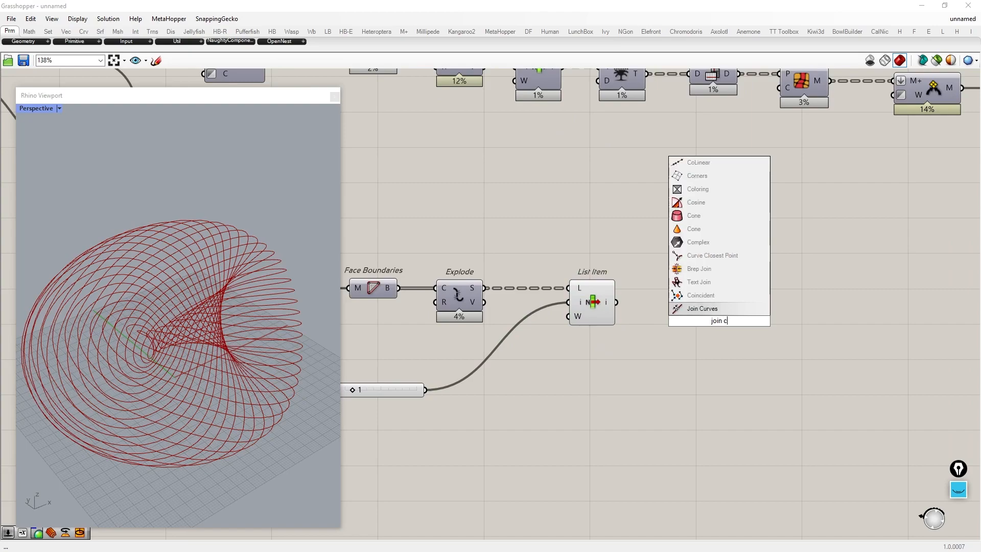
click(739, 307)
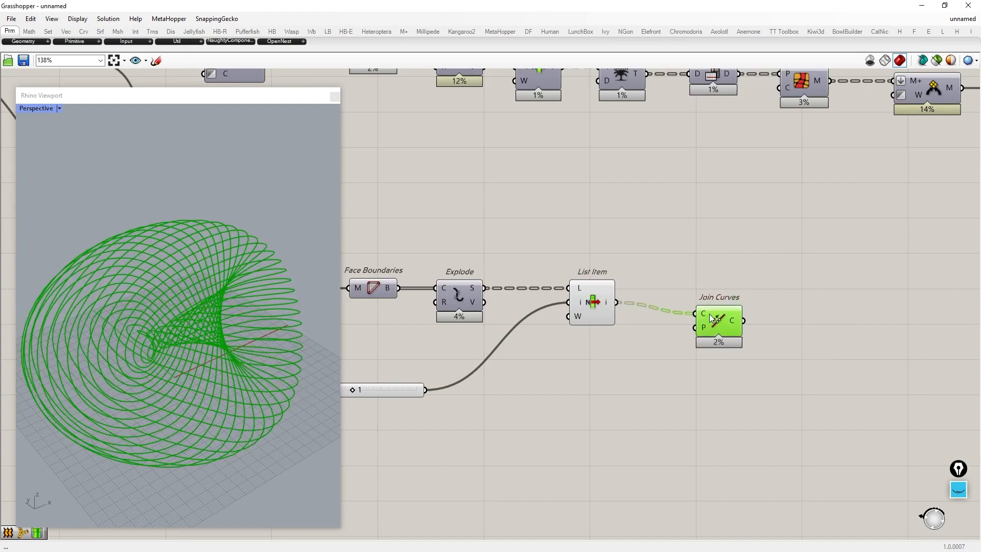
drag(711, 320, 692, 309)
right_click(688, 301)
click(713, 379)
Turn off the preview of the components feeding Join Curves and preview only the joined curves
drag(759, 465, 124, 160)
middle_click(654, 329)
click(689, 298)
drag(742, 367, 709, 286)
middle_click(709, 301)
click(730, 282)
click(756, 288)
Add a Mesh Pipe component and connect the Join Curves output to its P input
right_drag(840, 310, 694, 298)
double_click(706, 302)
text(mesh pipe)
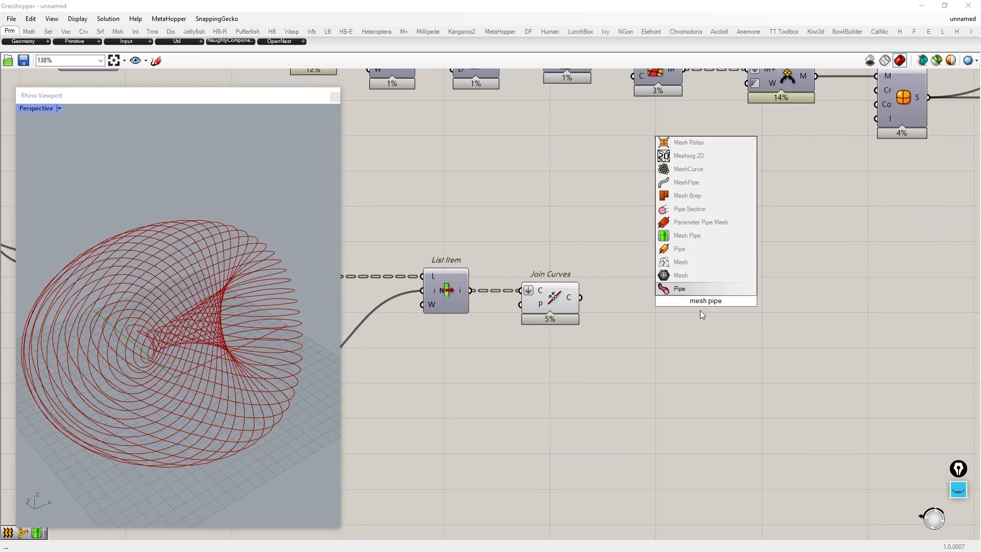
click(687, 236)
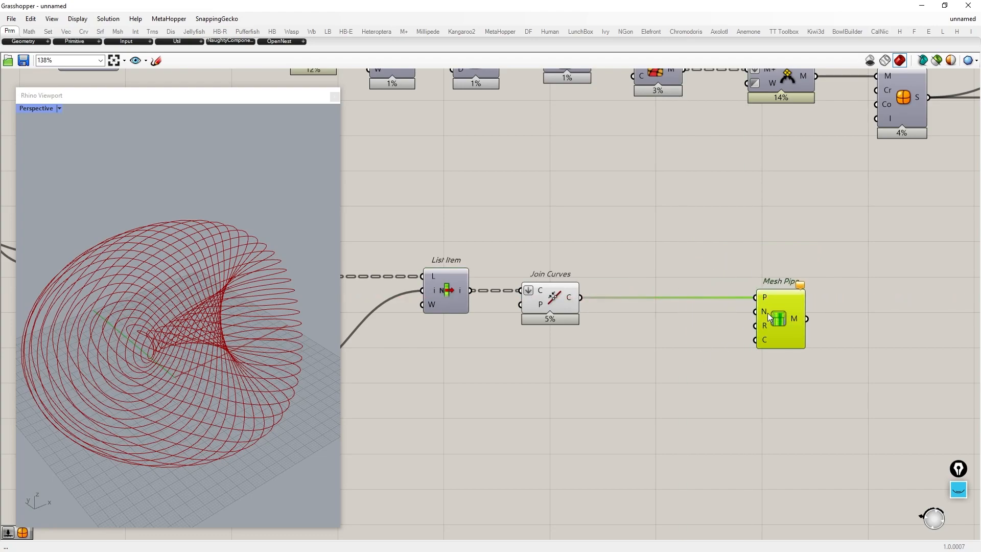
Connect a new number slider to the Mesh Pipe's R input and set the radius to 0.29
double_click(610, 380)
text(0.12)
key(Return)
drag(671, 379, 756, 325)
scroll(633, 378, up, 3)
drag(581, 381, 599, 382)
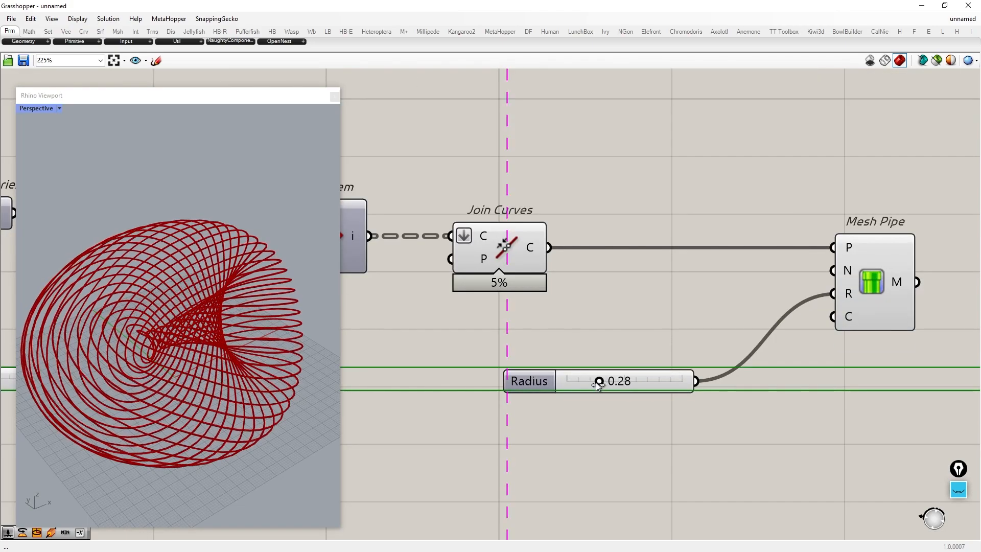
scroll(211, 353, up, 5)
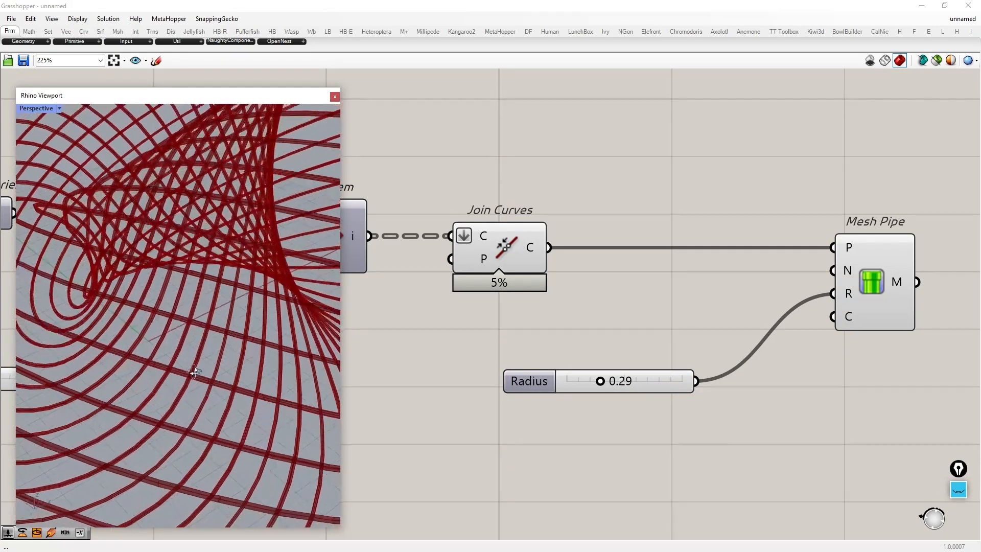
Add a SubD from Mesh component and connect the Mesh Pipe output to its M input
scroll(211, 353, down, 5)
scroll(833, 299, down, 5)
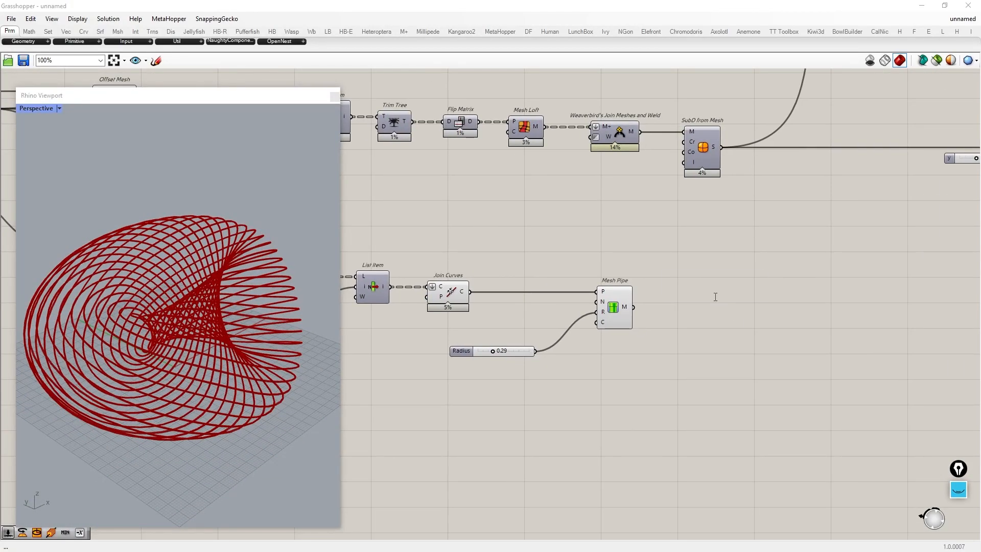
double_click(715, 296)
text(sub d from mesh)
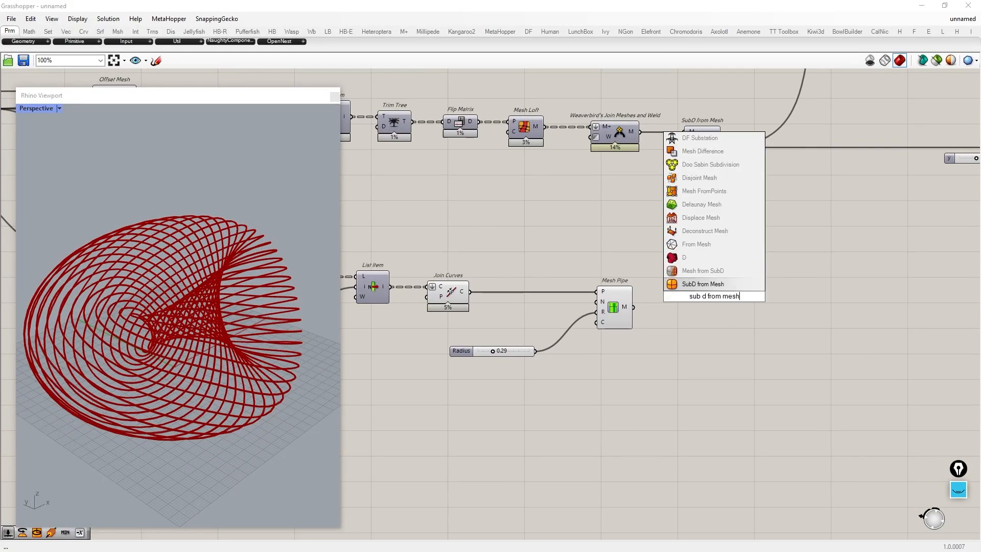
click(704, 283)
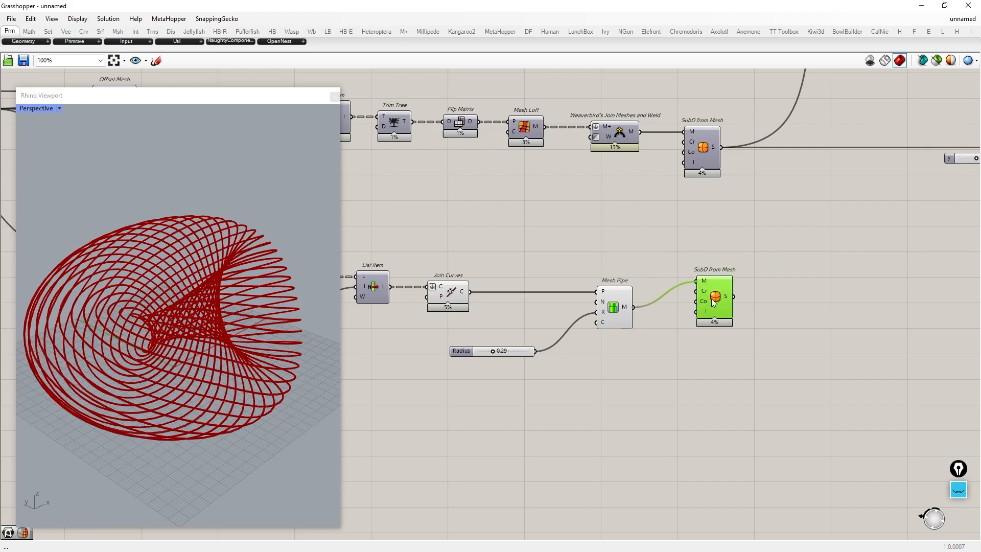
drag(710, 297, 743, 322)
Turn off the preview of the List Item, Join Curves and Mesh Pipe components
drag(348, 258, 639, 366)
middle_click(588, 309)
click(619, 274)
Connect a new number slider to the Mesh Pipe's N input and set the number of sides to 6
right_drag(320, 358, 276, 366)
scroll(275, 365, up, 12)
right_drag(643, 366, 750, 376)
scroll(748, 376, up, 2)
click(714, 374)
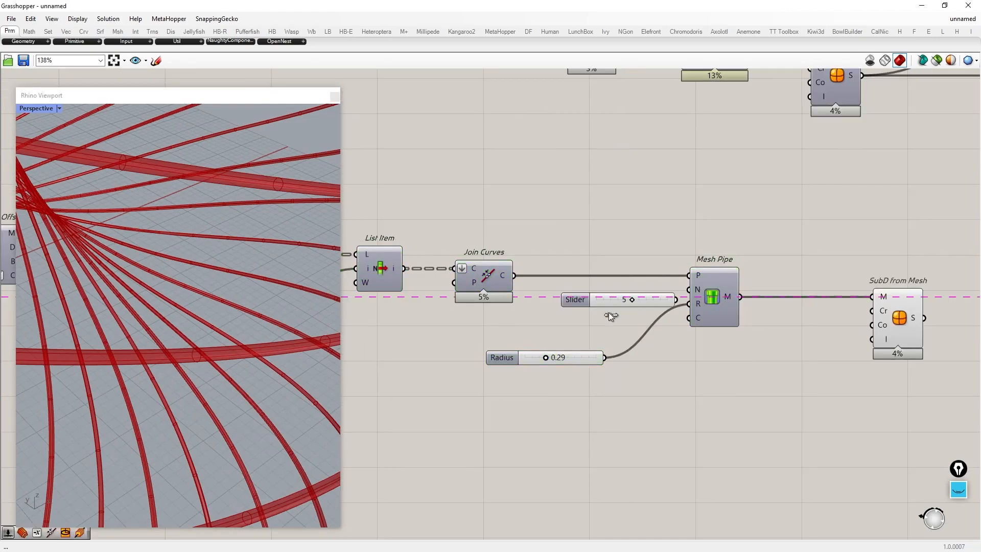
drag(608, 301, 686, 291)
scroll(257, 345, down, 8)
right_drag(255, 345, 247, 334)
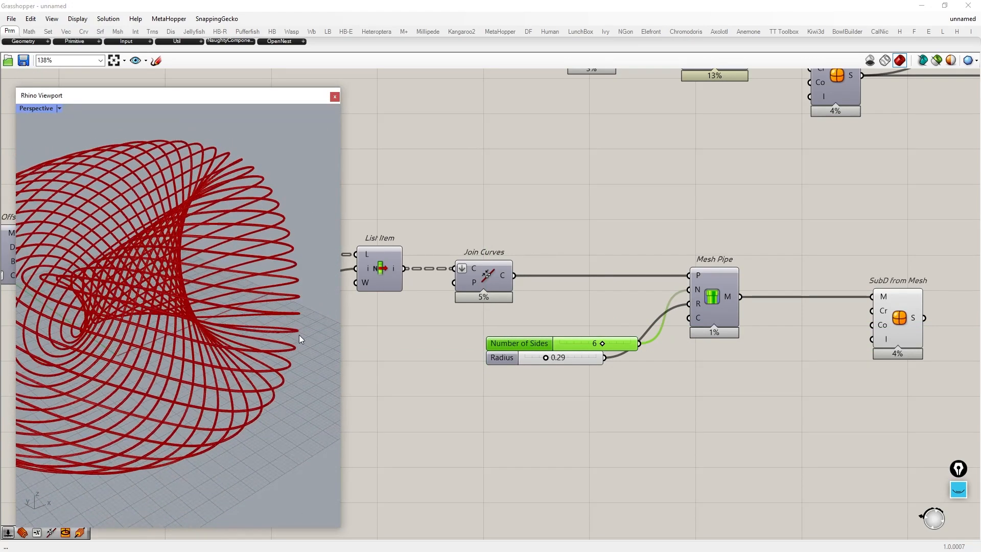
Bake the tube geometry from the SubD from Mesh component
scroll(467, 274, down, 5)
right_click(700, 302)
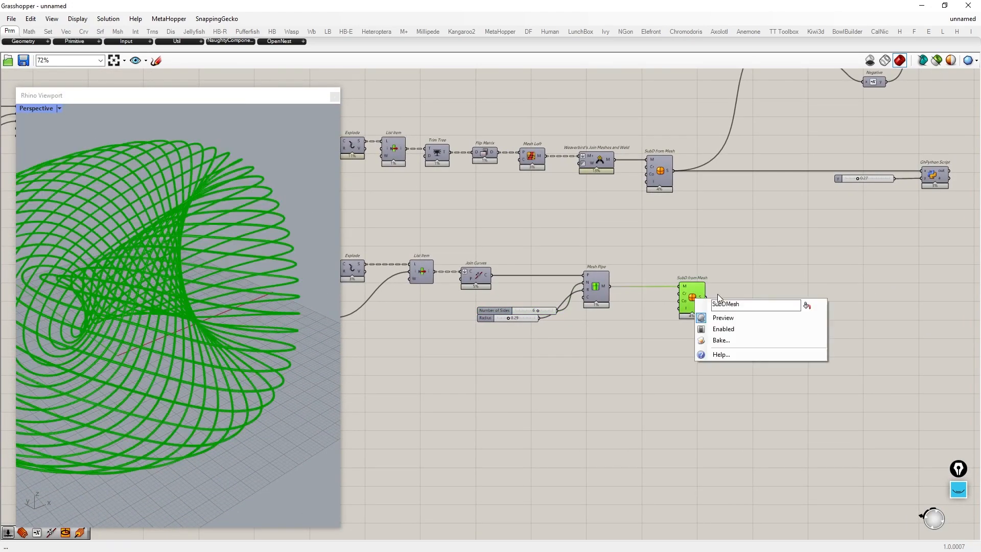
click(732, 340)
click(787, 436)
Turn off the preview of all components in the definition
key(ctrl+a)
middle_click(598, 284)
click(632, 252)
Maximize the viewport, change its display mode and inspect the baked tubes up close
double_click(225, 98)
scroll(243, 126, down, 4)
click(45, 18)
click(24, 185)
right_drag(510, 158, 557, 198)
scroll(521, 131, up, 8)
scroll(557, 198, down, 8)
Delete the baked tubes, return the viewport to Shaded display and restore its size
click(481, 262)
key(Delete)
click(45, 20)
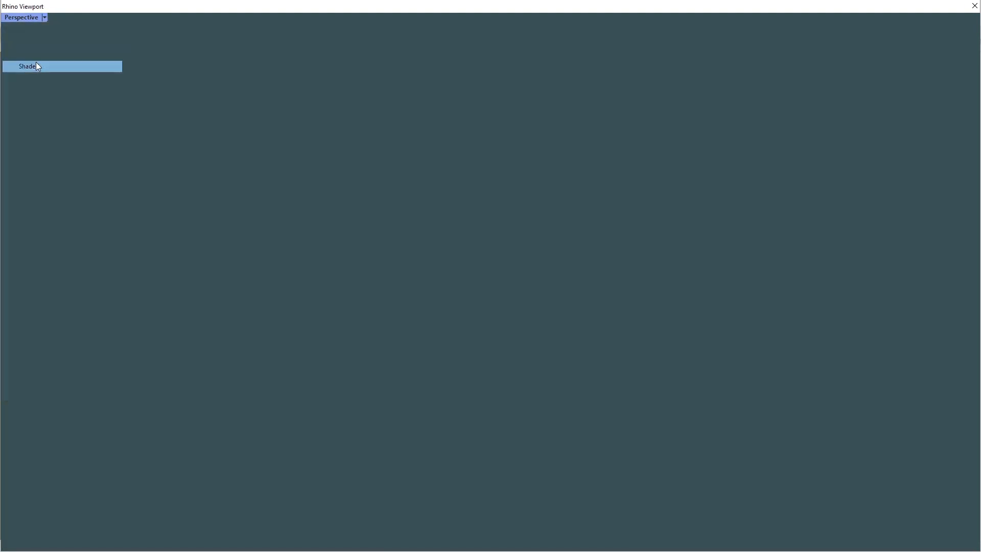
click(38, 66)
double_click(156, 8)
Add a Custom Preview component and a Colour Swatch beside the Offset Mesh and GhPython Script components
right_drag(722, 322, 454, 395)
text(custom preview)
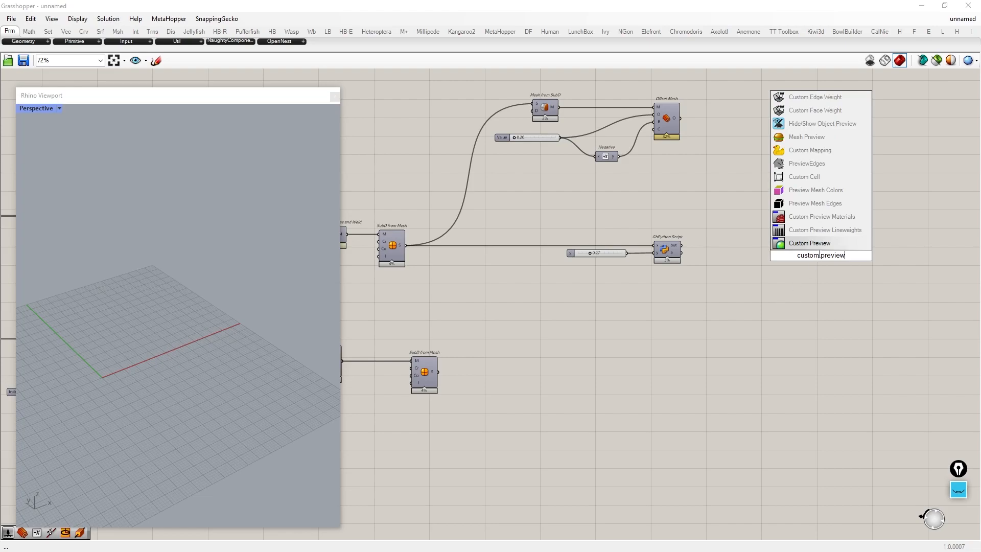
key(Return)
double_click(772, 269)
text(swatch)
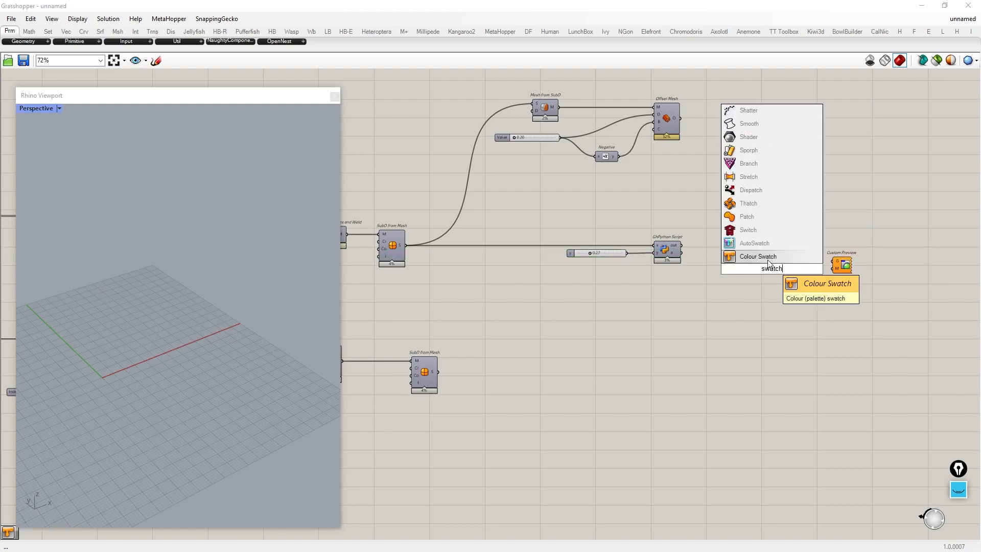
key(Return)
Connect the white swatch to the Custom Preview's M input and the beams' Offset Mesh output to its G input
scroll(774, 280, up, 3)
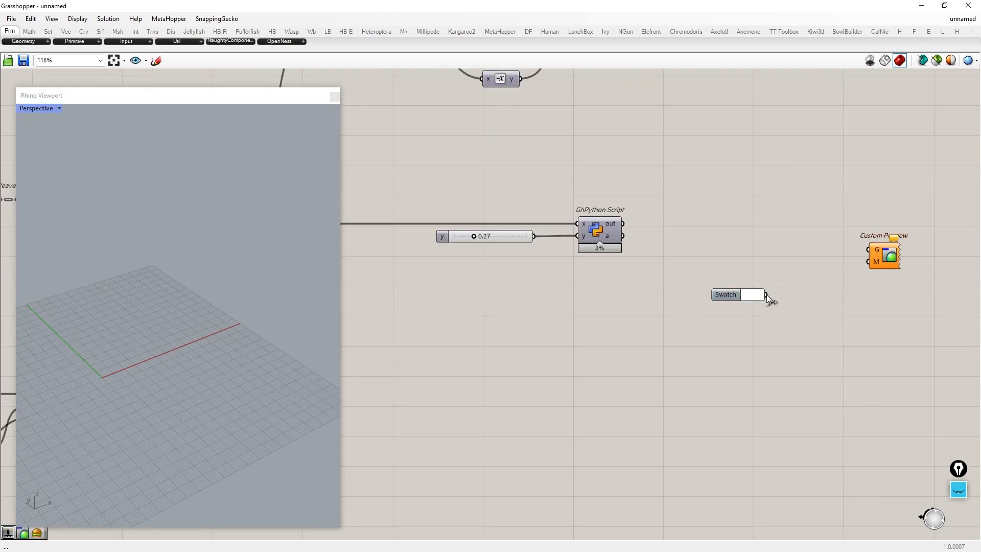
drag(850, 236, 838, 236)
scroll(733, 235, down, 3)
scroll(735, 136, up, 2)
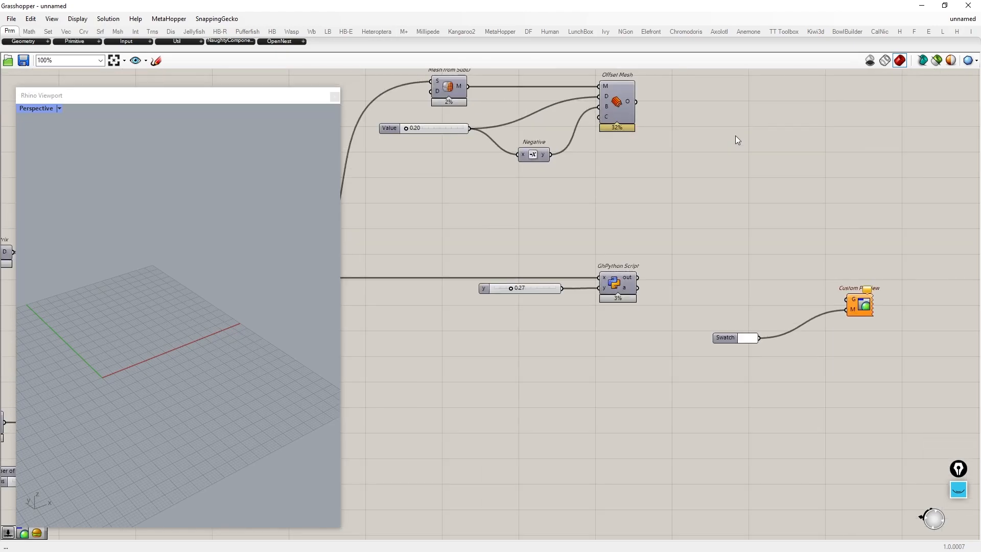
drag(637, 101, 855, 320)
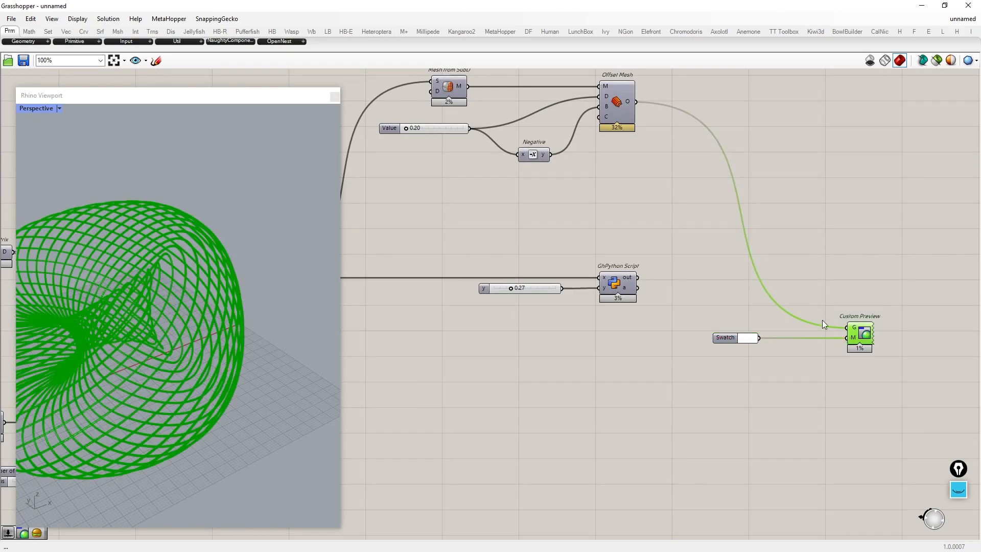
click(797, 364)
Duplicate the Custom Preview and its swatch, and connect the tubes' SubD from Mesh output to the copy's G input
scroll(854, 278, down, 2)
drag(929, 313, 810, 266)
key(ctrl+c)
key(ctrl+v)
drag(916, 286, 904, 387)
click(885, 342)
drag(933, 432, 787, 354)
drag(915, 388, 915, 368)
click(766, 355)
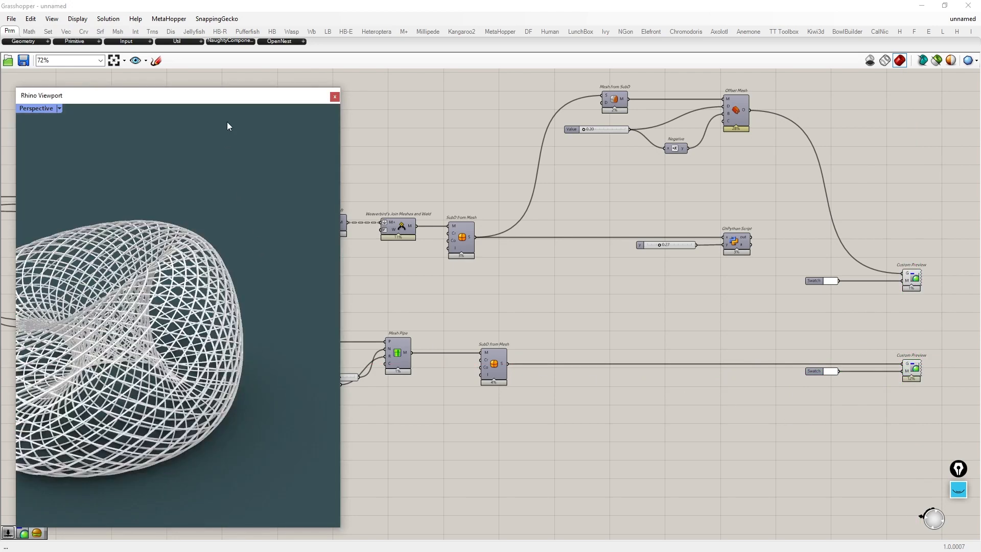
Examine up close how the tubes meet the diagonal beams in the maximized viewport
double_click(240, 103)
scroll(597, 300, up, 8)
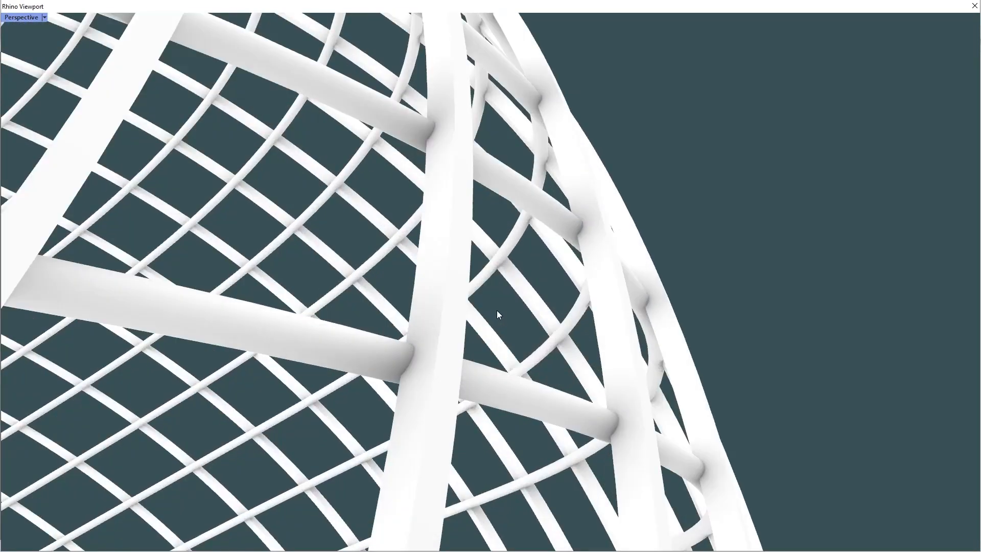
right_drag(497, 310, 609, 308)
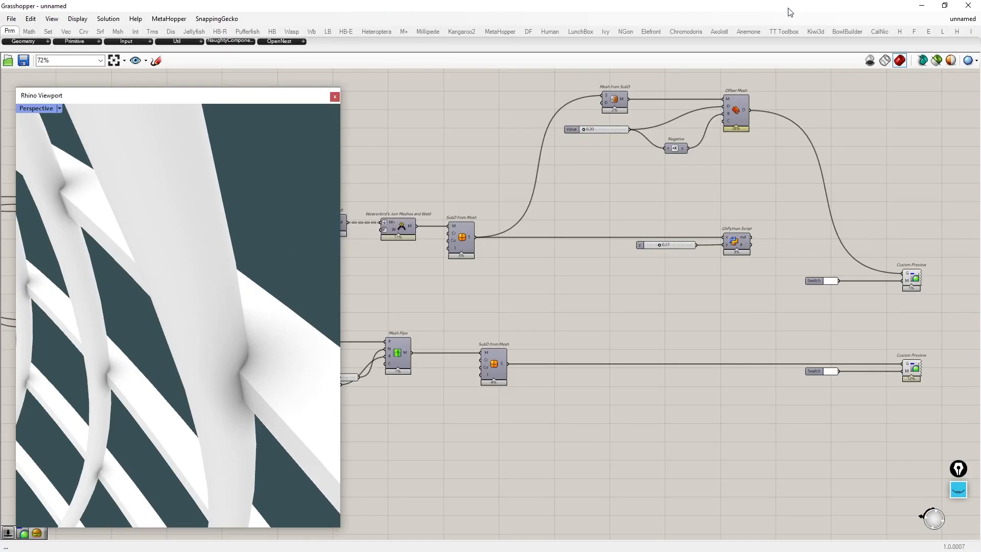
Check the reference image rendering03-2.jpg for how the outer tubes sit against the beams
right_drag(415, 366, 580, 316)
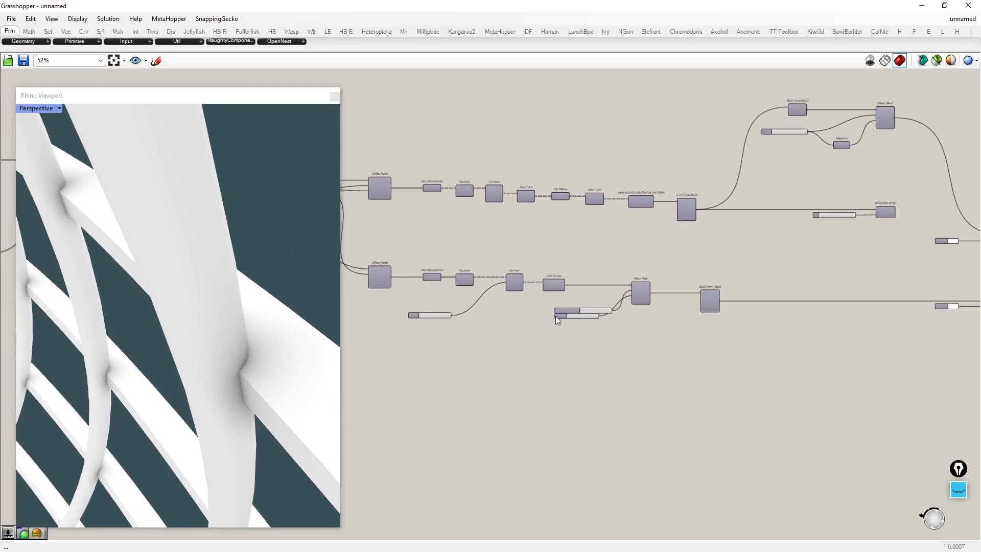
key(alt+Tab)
scroll(422, 294, up, 5)
drag(409, 243, 426, 253)
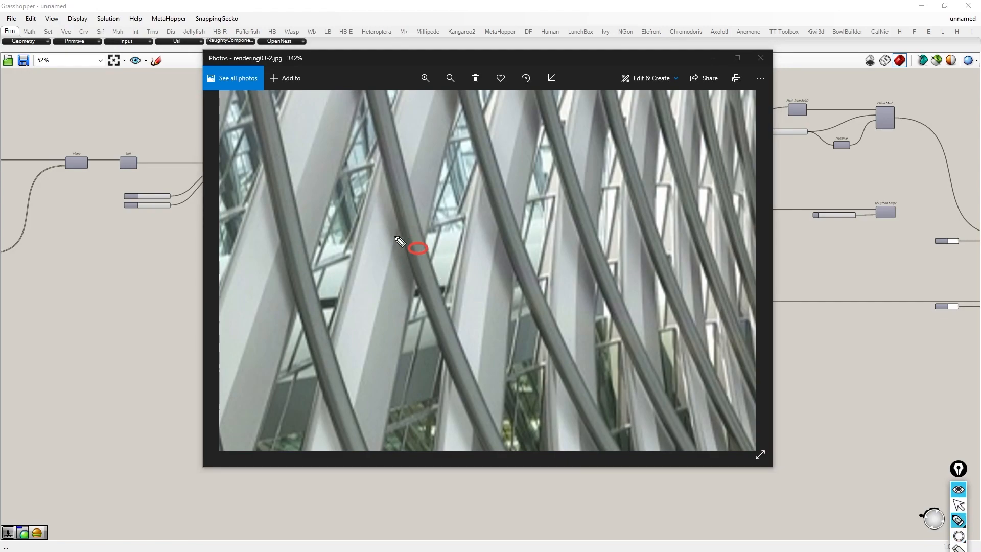
scroll(618, 226, down, 5)
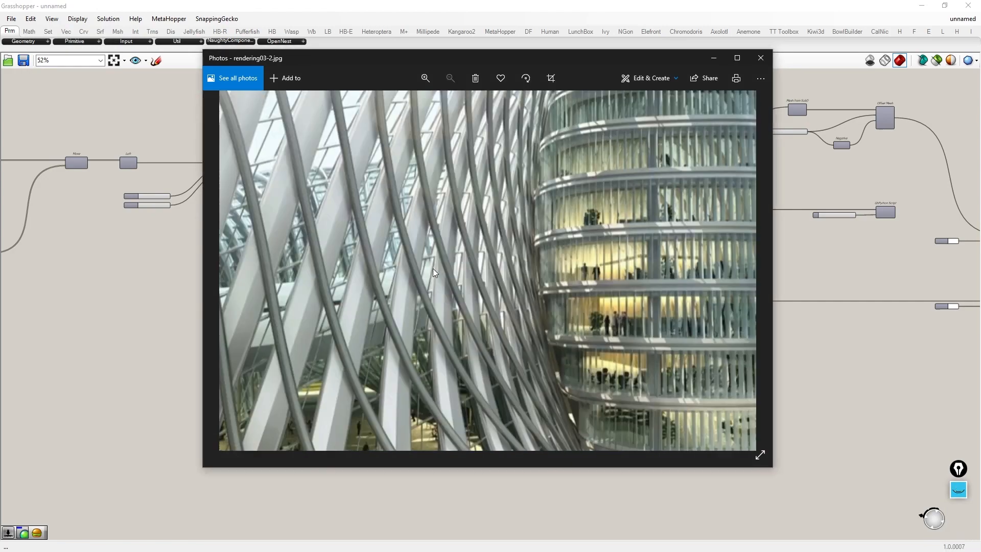
click(725, 59)
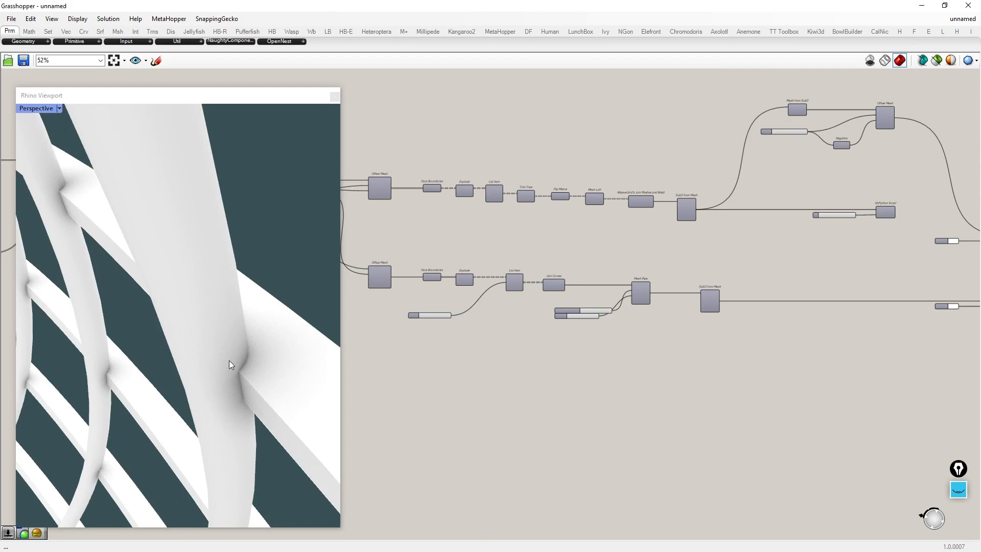
Move the tube Radius slider upstream, close to the second Offset Mesh component
scroll(665, 276, up, 4)
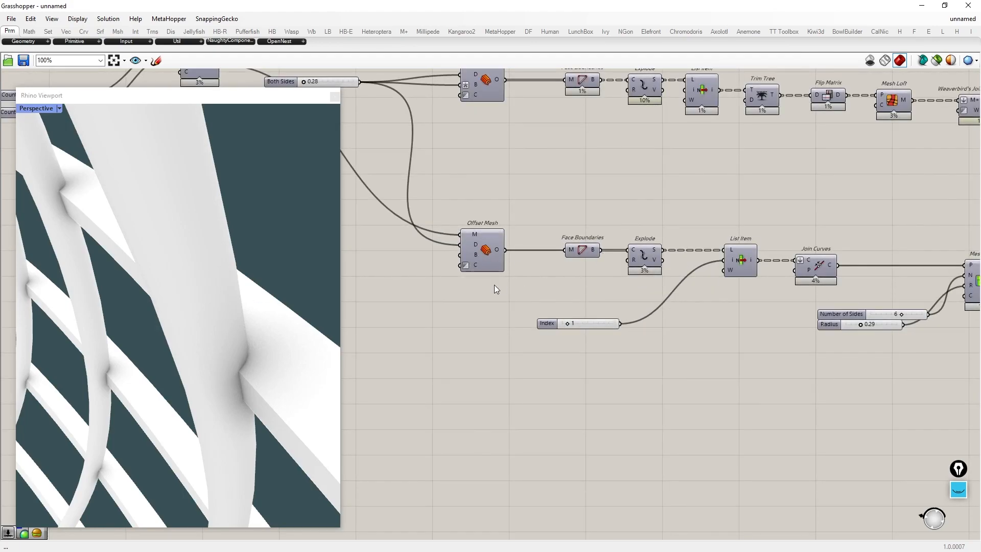
right_drag(500, 284, 556, 293)
right_drag(865, 291, 631, 263)
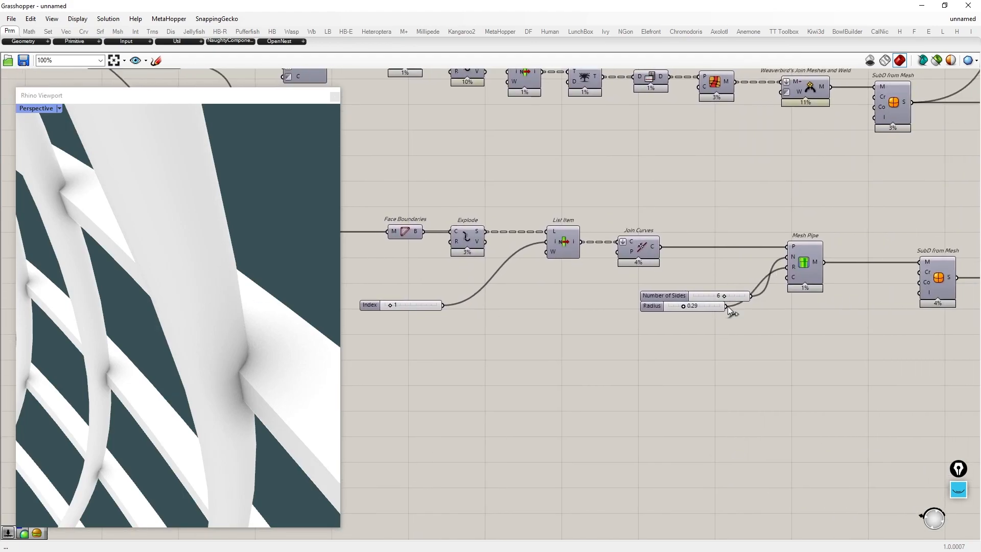
drag(660, 294, 462, 370)
right_drag(462, 370, 731, 382)
Add an Addition component summing the beam offset and tube radius sliders, and connect its result to the second Offset Mesh's D input
right_drag(543, 335, 690, 354)
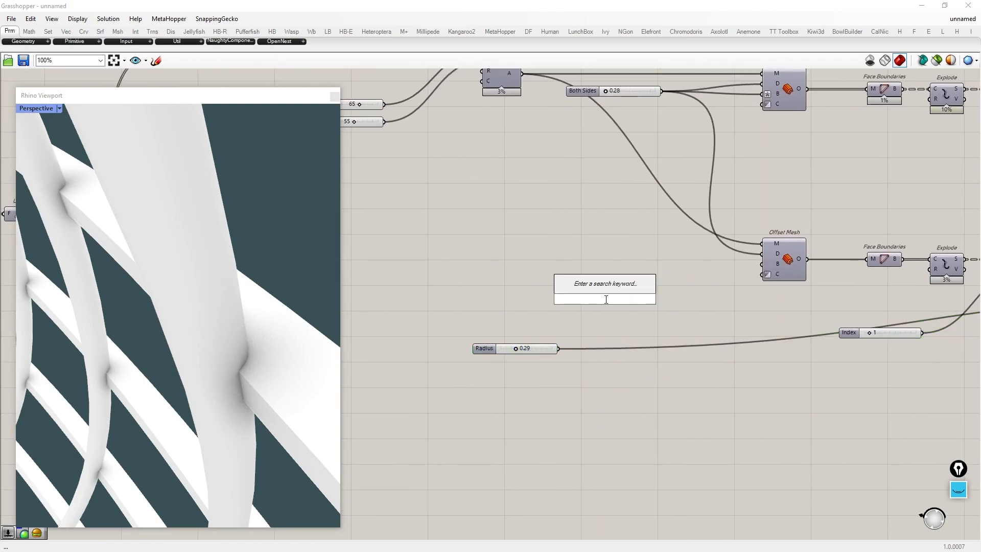
right_drag(555, 170, 581, 210)
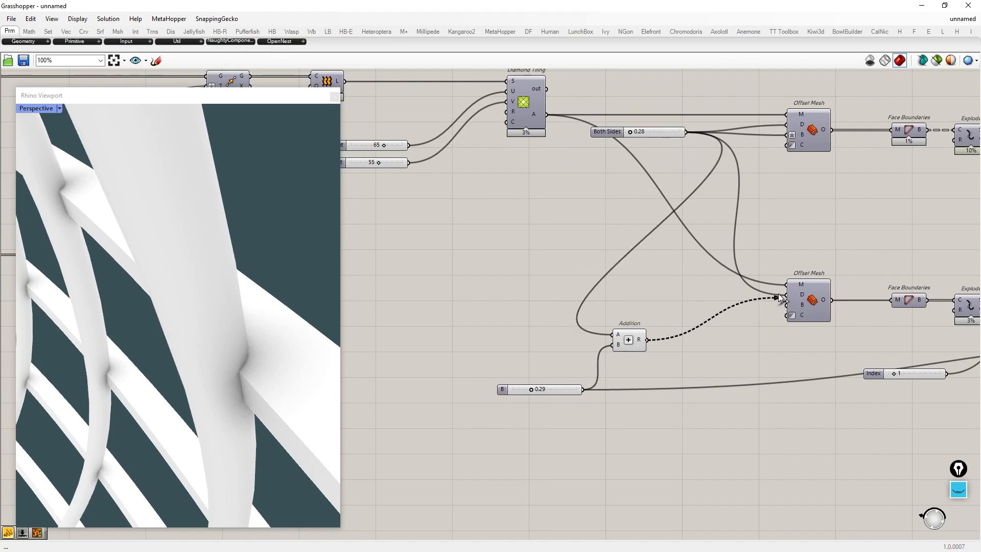
drag(793, 292, 793, 292)
right_drag(233, 354, 171, 375)
Tidy the layout by placing the Addition component beside the second Offset Mesh and the beam offset slider before it
drag(631, 343, 719, 298)
drag(671, 135, 530, 296)
click(444, 323)
Inspect the position of the tubes relative to the beams around the whole ring
scroll(224, 320, down, 5)
mouse_move(223, 320)
right_down()
mouse_move(247, 319)
mouse_move(235, 338)
mouse_move(245, 301)
mouse_move(221, 324)
right_up()
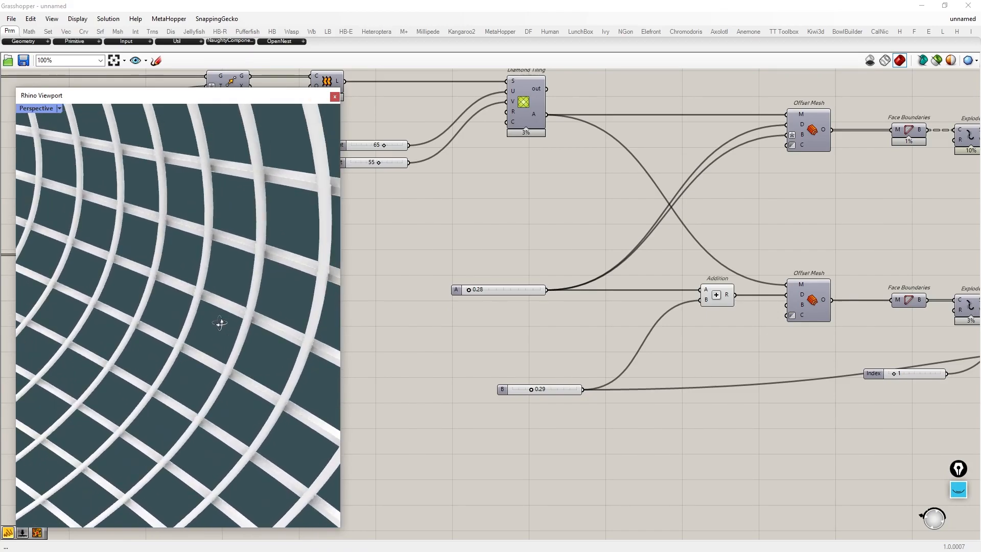
scroll(288, 218, up, 5)
scroll(288, 223, down, 5)
scroll(290, 226, down, 10)
right_drag(276, 230, 215, 266)
scroll(179, 220, up, 7)
right_drag(179, 220, 214, 210)
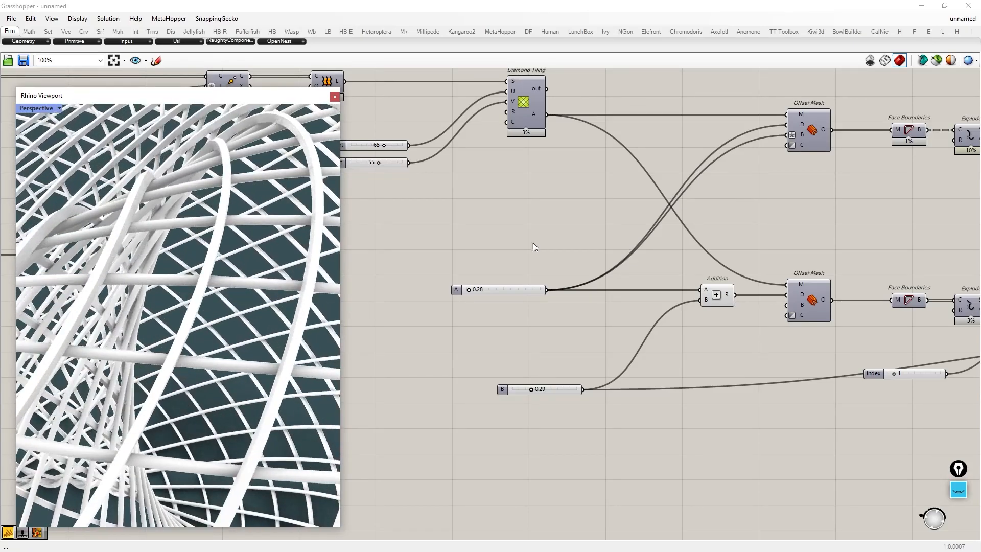
scroll(510, 310, down, 5)
right_drag(791, 251, 637, 241)
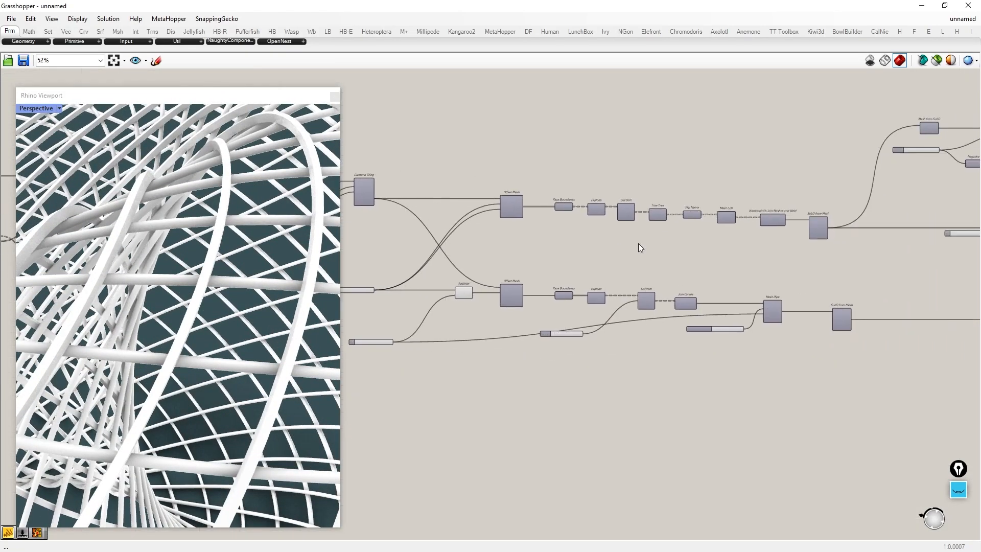
scroll(250, 286, down, 5)
scroll(250, 286, down, 2)
right_drag(251, 286, 208, 278)
scroll(212, 283, down, 2)
scroll(213, 283, up, 2)
scroll(205, 273, down, 1)
Browse the reference images to rendering02-3.jpg and study the facade panels between the beams up close
click(637, 379)
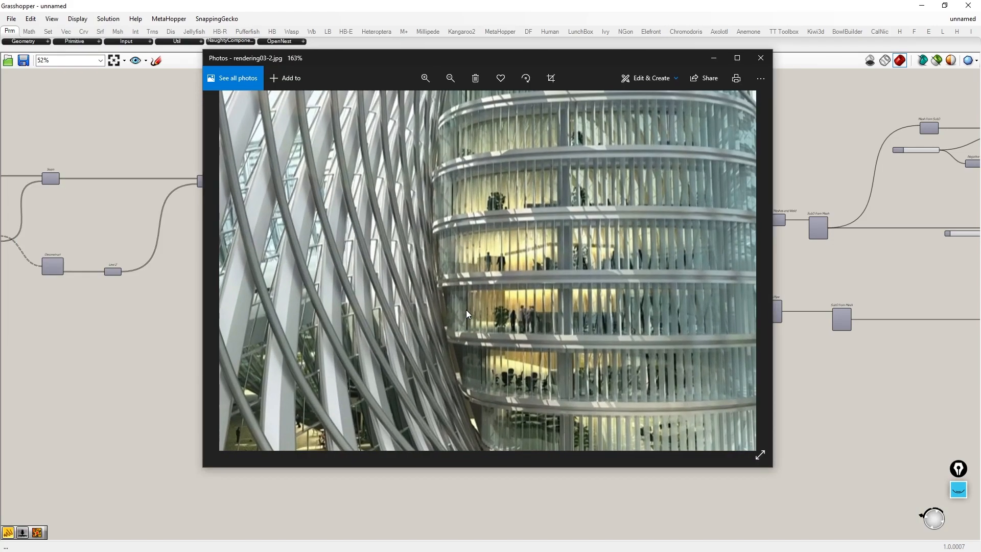
key(Right)
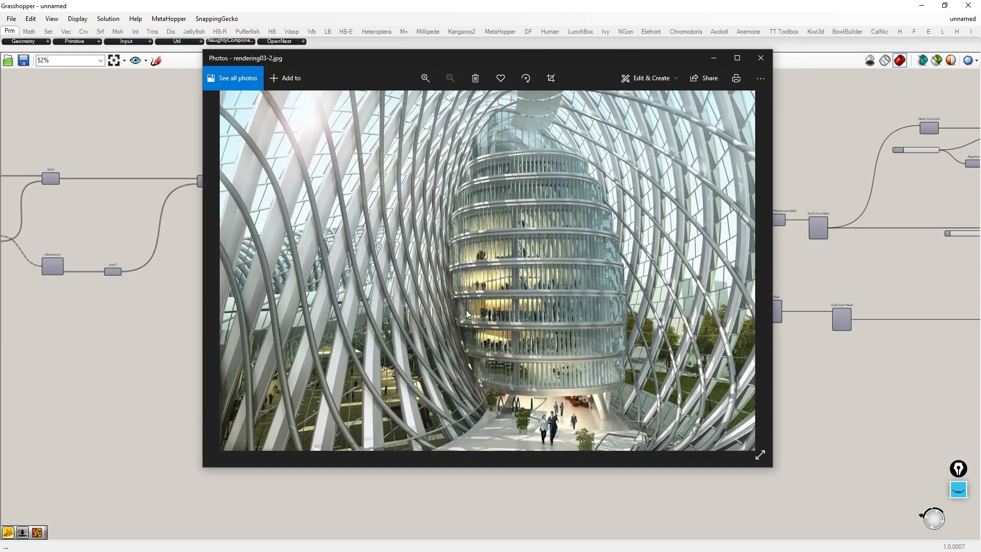
key(Right)
scroll(475, 213, up, 8)
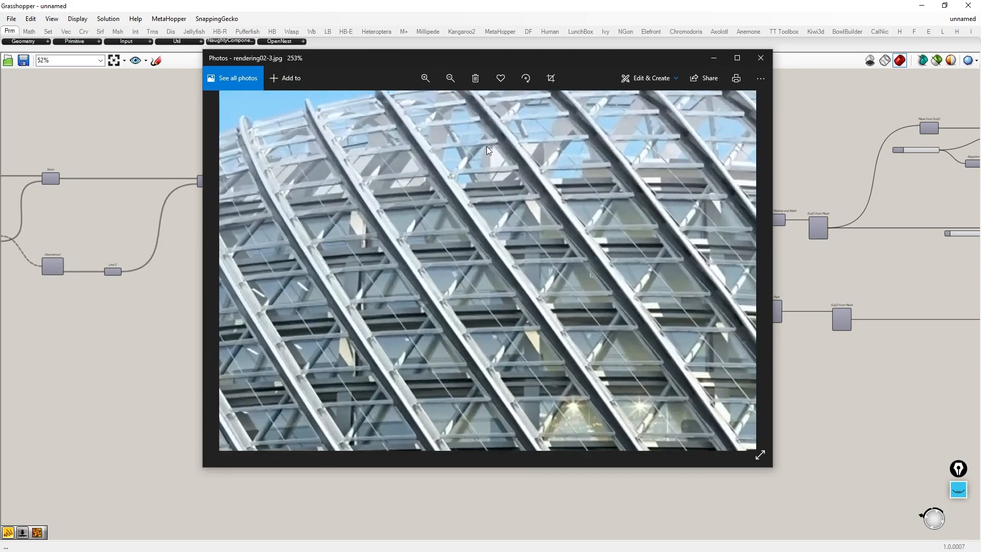
drag(528, 208, 523, 240)
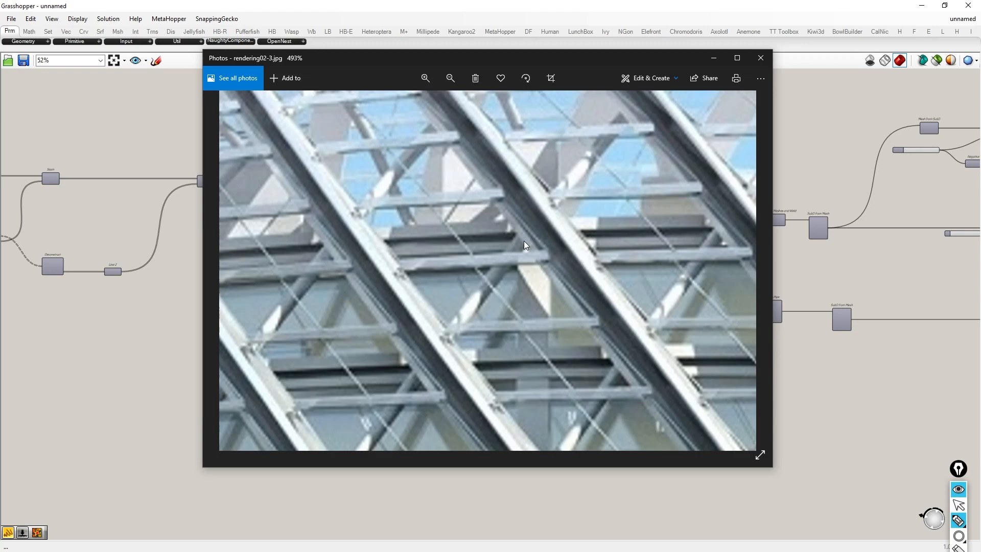
Outline three neighbouring facade panels in red over the reference image and scribble over the gaps between them
key(ctrl+shift+8)
drag(351, 207, 375, 214)
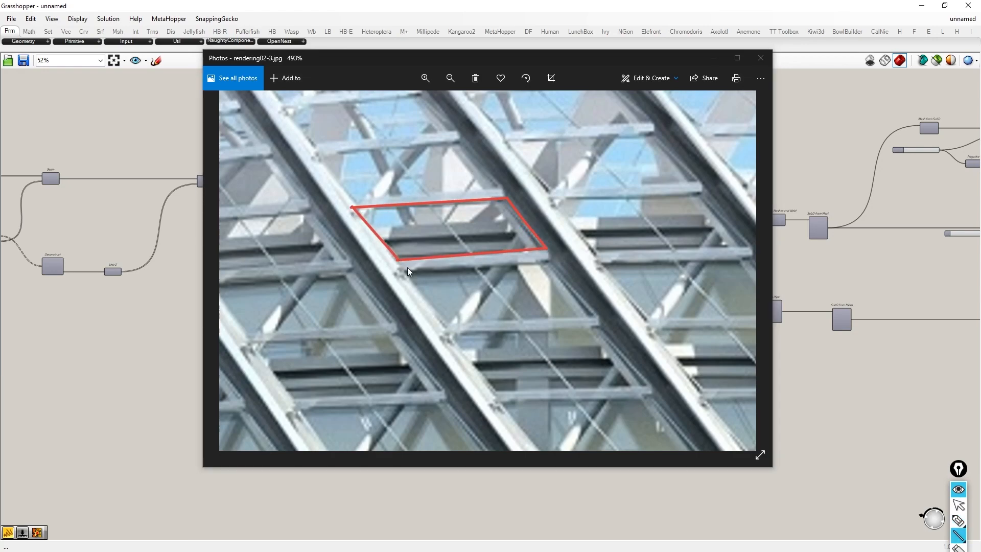
drag(599, 318, 443, 324)
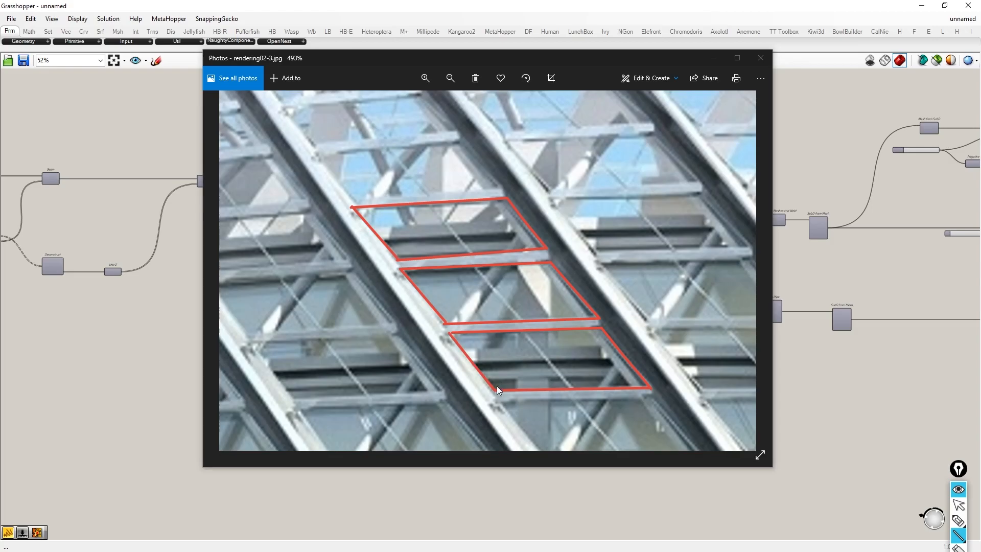
key(ctrl+shift+w)
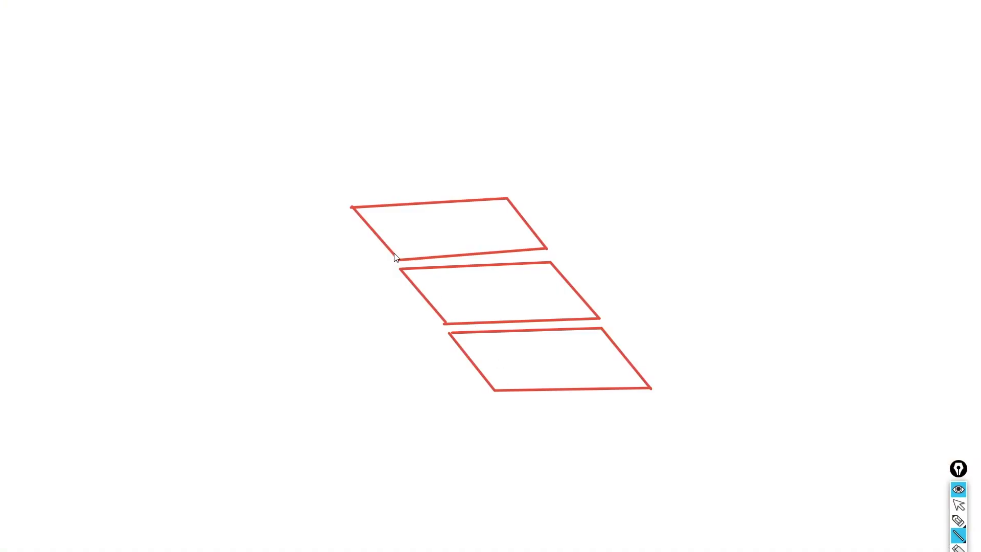
key(ctrl+shift+w)
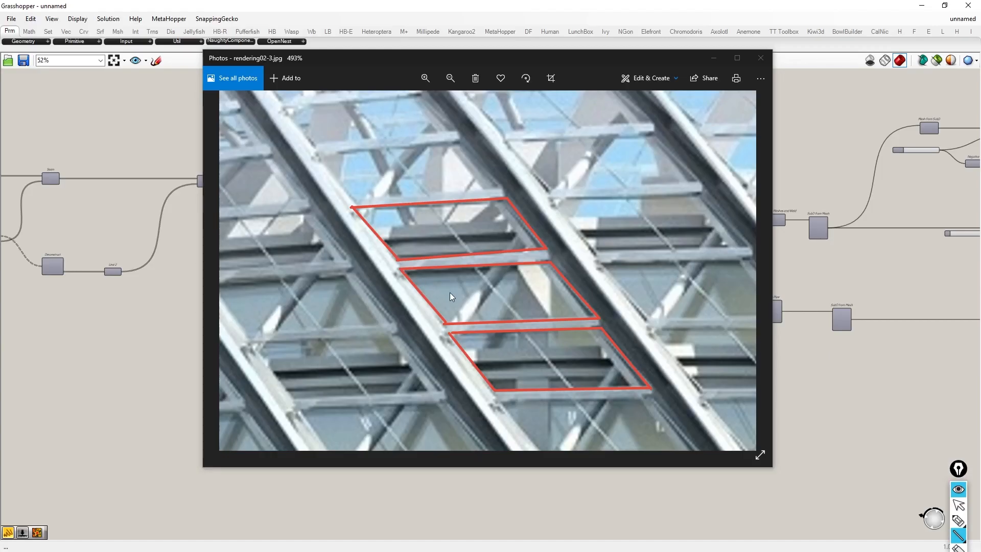
key(ctrl+shift+e)
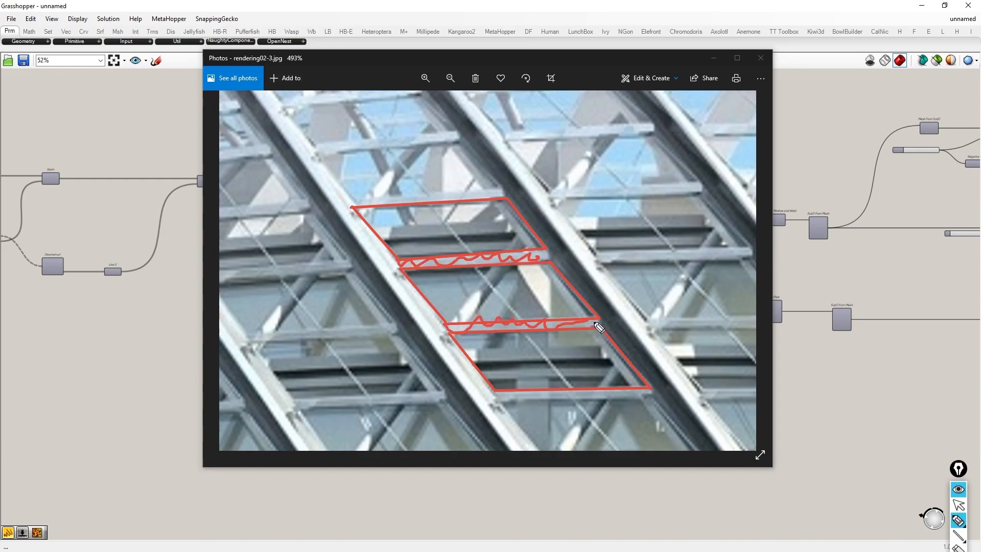
Clear the red markup from the reference image and minimise the image window
key(ctrl+shift+7)
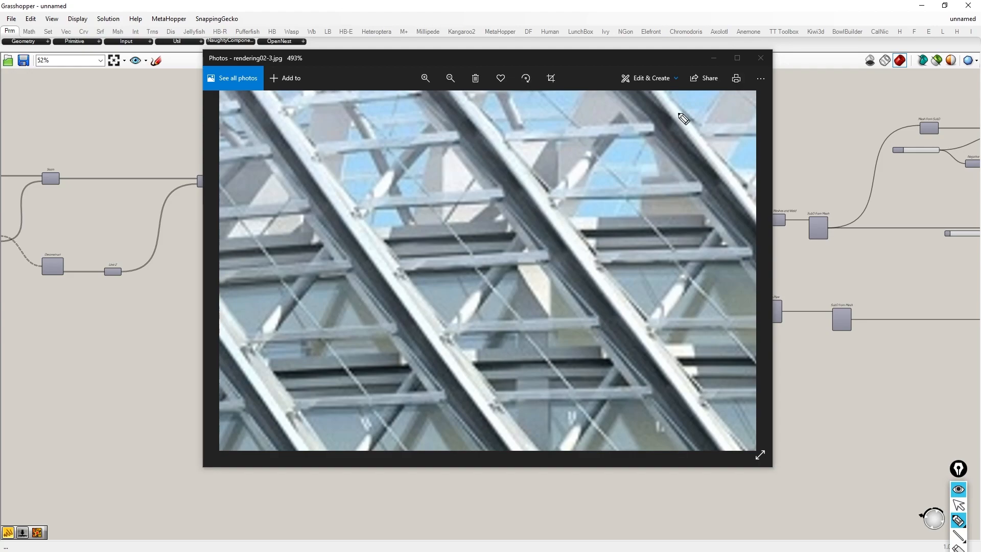
click(713, 58)
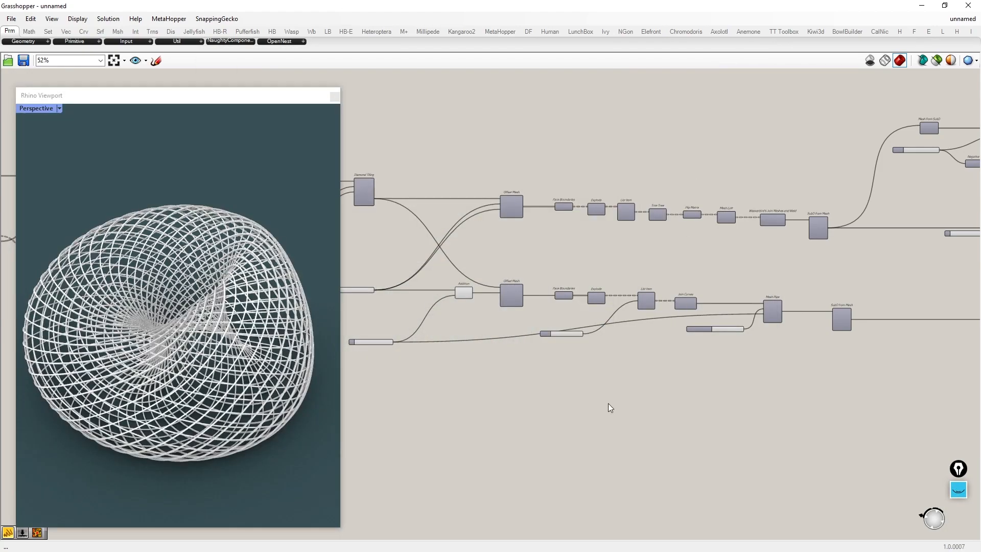
Add a Mesh Explode component below the tube chain and feed it the mesh that supplies both Offset Mesh components
right_drag(612, 400, 672, 371)
scroll(535, 379, up, 2)
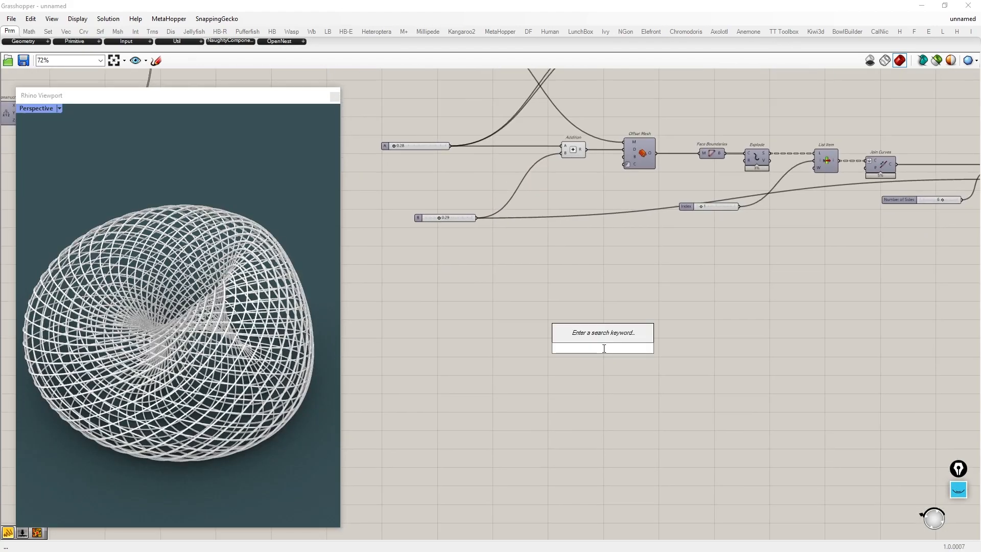
text(mesh explode)
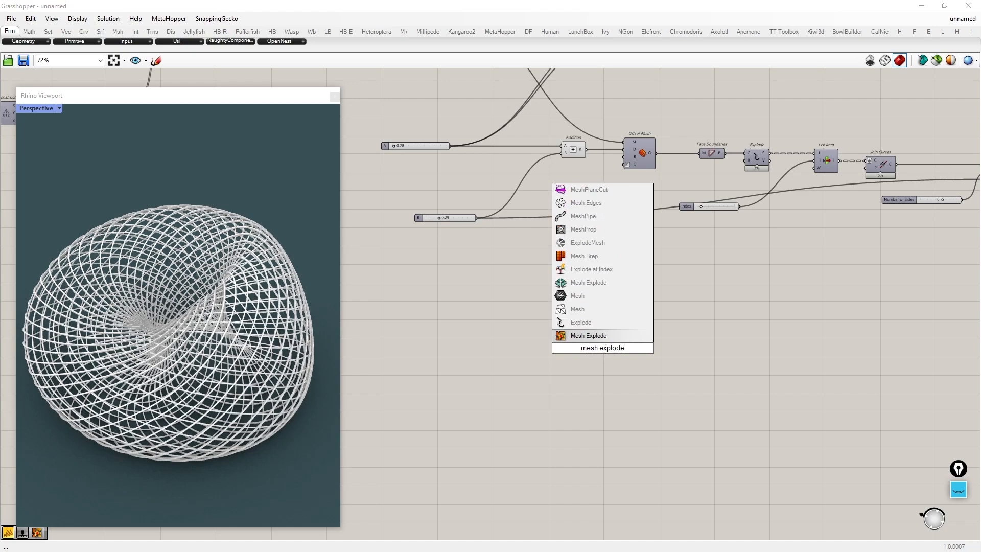
click(607, 338)
right_drag(456, 75, 461, 117)
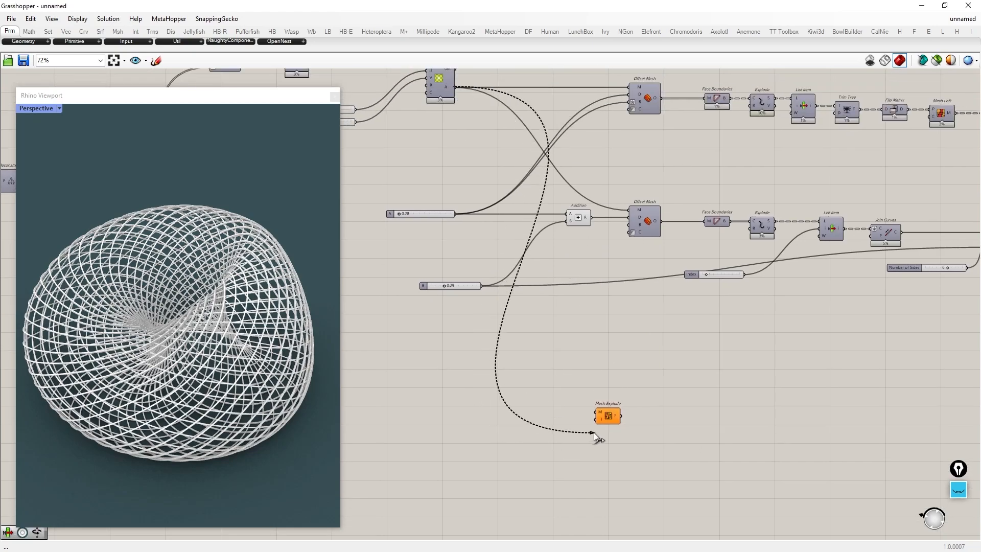
drag(616, 410, 611, 437)
Hide the preview of the upstream mesh and offset components and show the viewport in Shaded mode
drag(805, 372, 97, 72)
middle_click(524, 252)
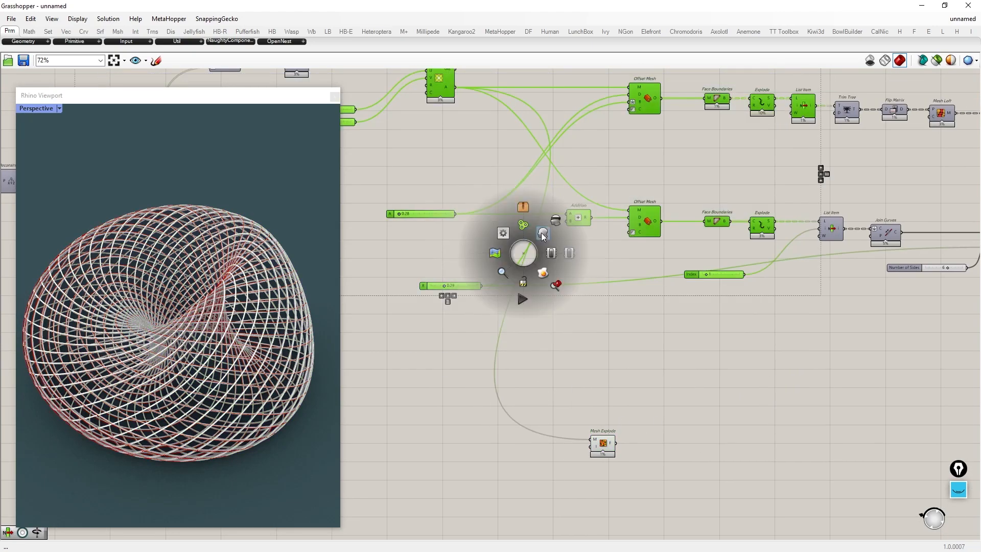
click(550, 229)
click(58, 106)
click(53, 155)
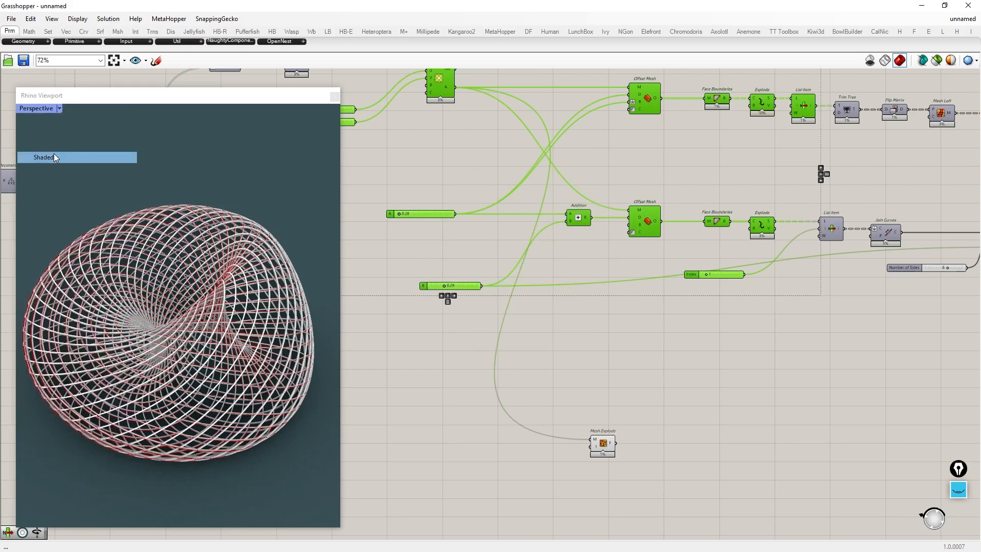
scroll(261, 244, up, 5)
mouse_move(261, 244)
right_down()
mouse_move(189, 245)
mouse_move(268, 261)
right_up()
click(746, 368)
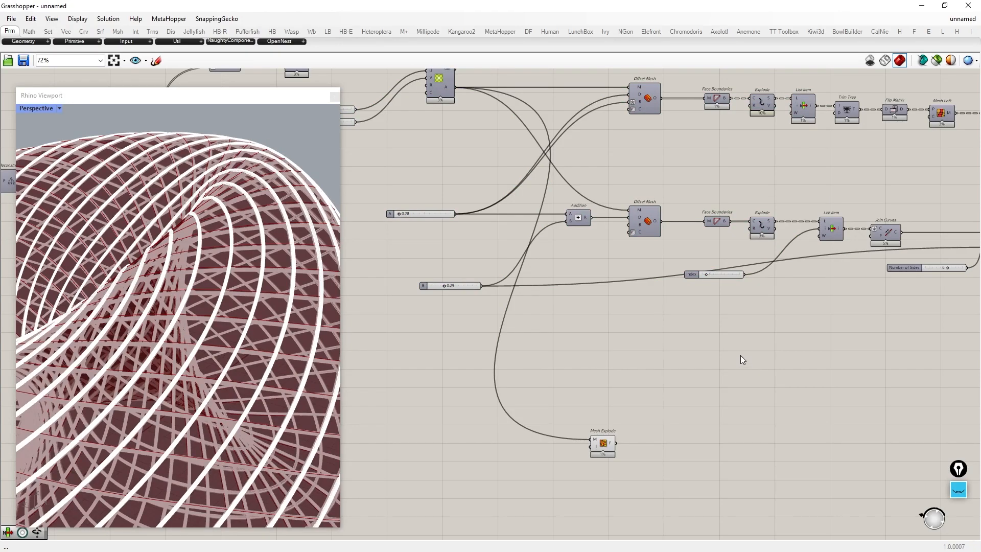
Duplicate the tube chain's Face Boundaries, Explode, List Item and Index slider and feed the copy with the Mesh Explode faces
scroll(741, 307, up, 2)
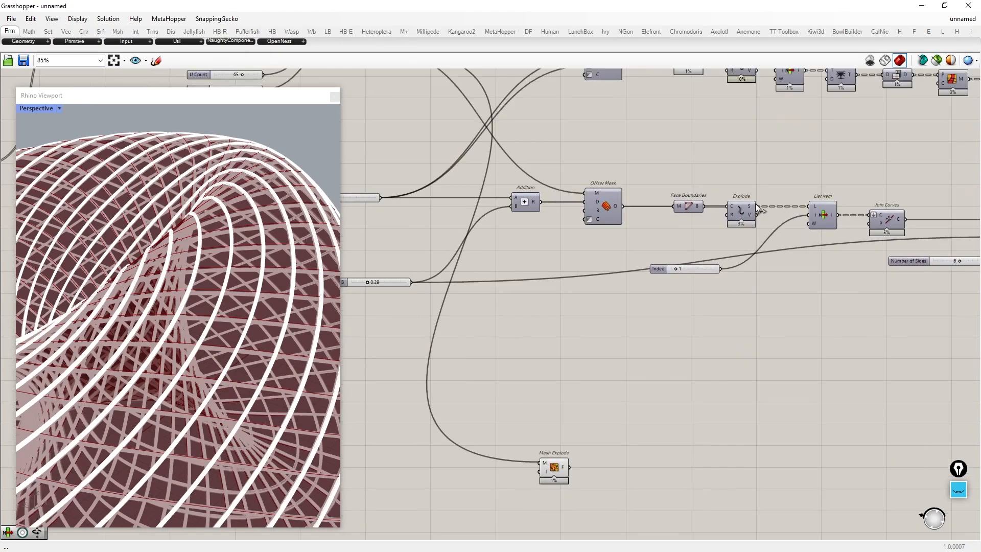
drag(836, 316, 667, 148)
alt+drag(687, 200, 633, 389)
scroll(534, 391, up, 2)
click(526, 379)
drag(512, 379, 564, 391)
scroll(543, 290, down, 3)
scroll(717, 409, up, 3)
drag(768, 461, 505, 289)
drag(540, 319, 544, 385)
Add a Rotate Axis component taking the exploded faces as geometry and the List Item edges as axes
double_click(806, 341)
text(rota)
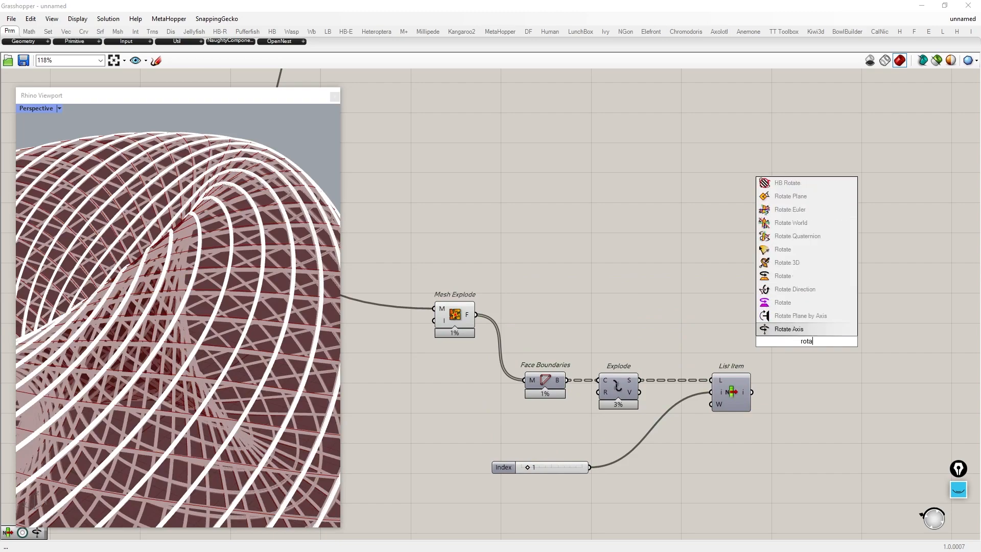
text(te axis)
click(797, 289)
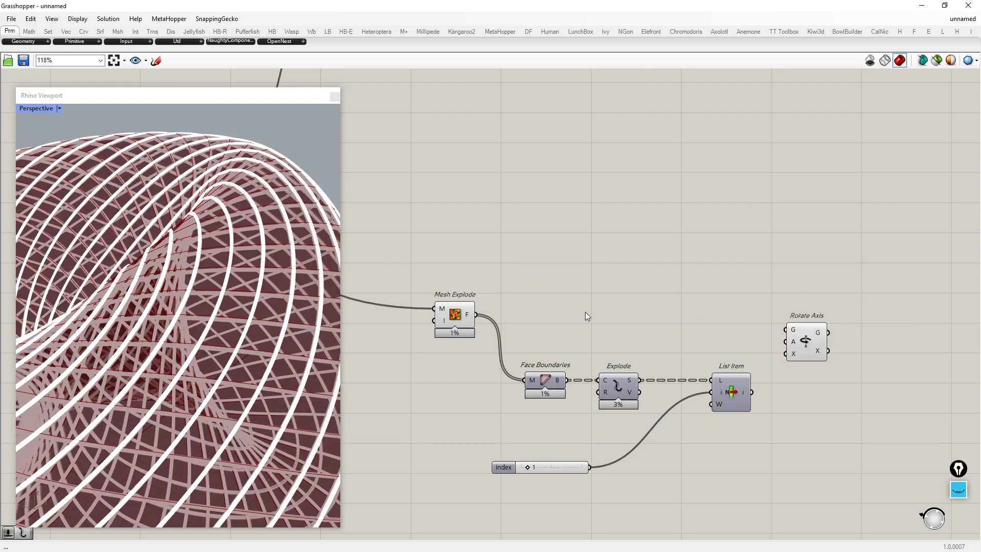
drag(760, 323, 894, 328)
key(Escape)
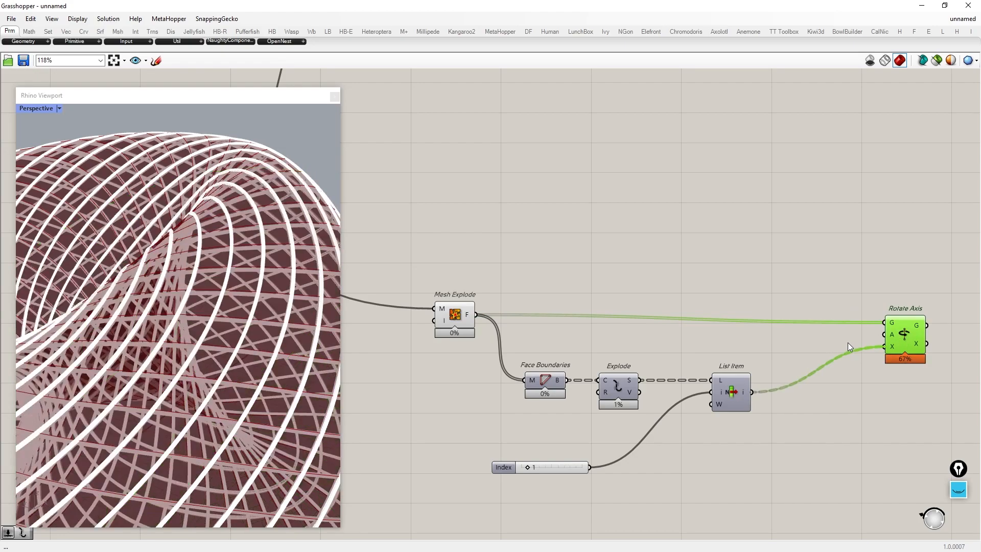
Flatten the copied List Item's output so each face pairs with its own rotation axis
click(805, 376)
right_click(742, 397)
key(Escape)
right_click(745, 392)
click(774, 446)
drag(905, 329, 915, 330)
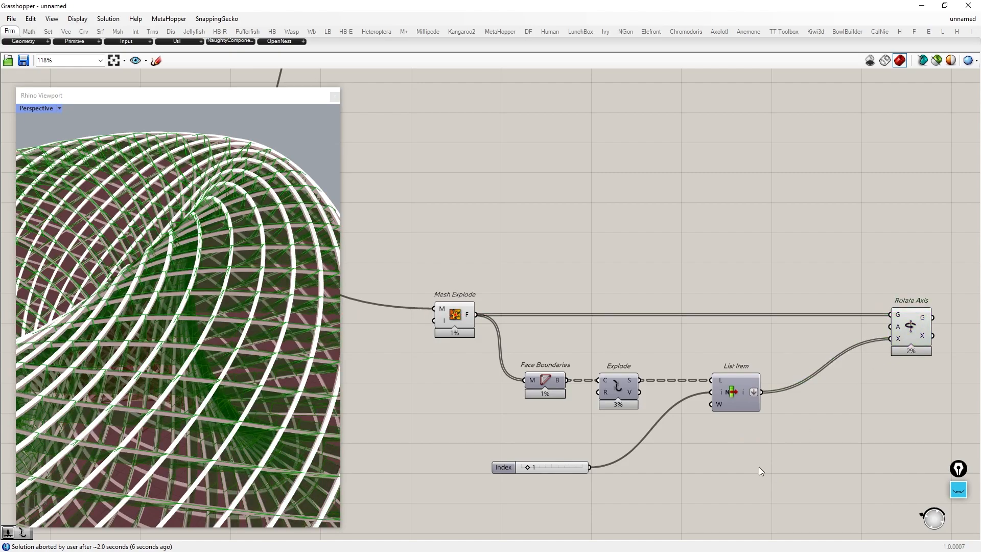
Hide the preview of the face boundary and edge extraction components feeding Rotate Axis
drag(774, 481, 411, 213)
middle_click(587, 278)
click(620, 246)
Set the Rotate Axis angle input to degrees and drive it with a number slider from 0 to 30
right_drag(959, 327, 734, 283)
right_click(673, 283)
click(701, 369)
right_drag(622, 363, 713, 306)
double_click(649, 377)
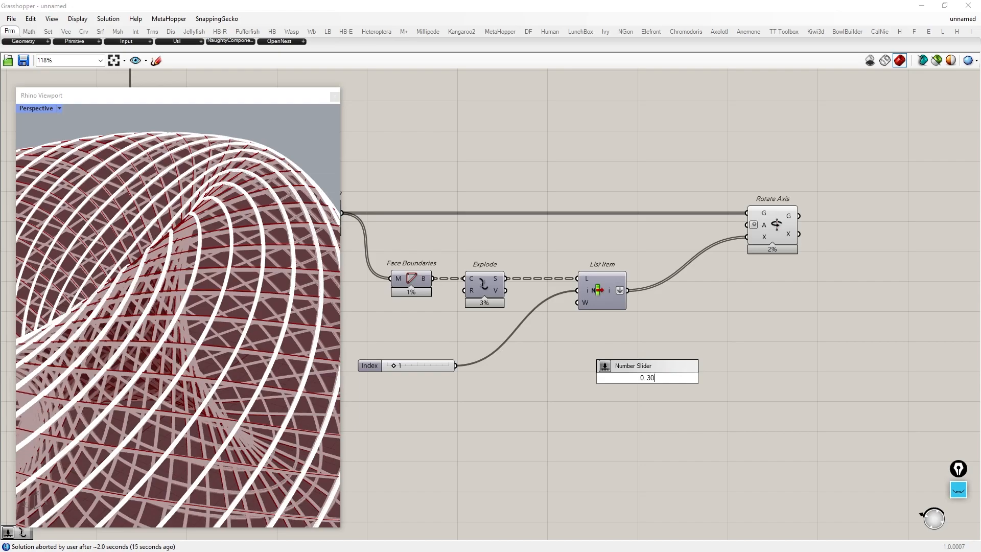
drag(668, 381, 753, 226)
Duplicate the tubes' Custom Preview together with its white swatch and place the copy below the originals
scroll(708, 312, down, 5)
right_drag(797, 280, 595, 328)
right_drag(874, 187, 690, 215)
scroll(778, 188, up, 5)
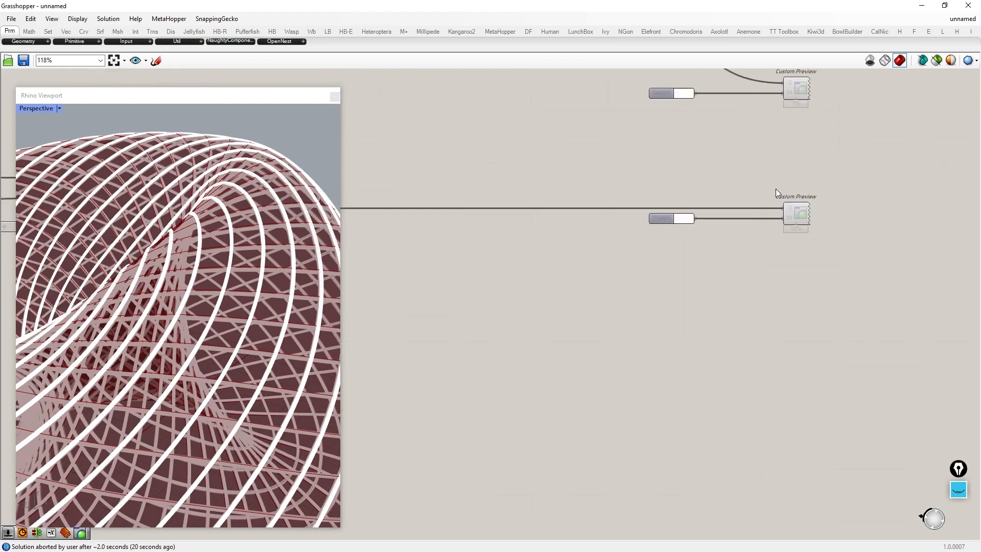
drag(823, 258, 657, 161)
key(ctrl+c)
key(ctrl+v)
drag(798, 223, 576, 419)
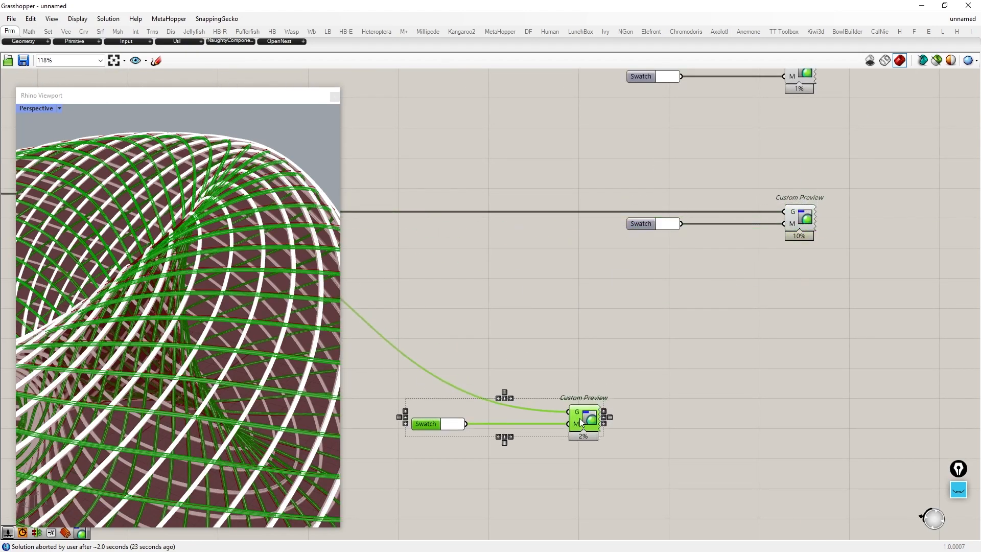
Bring the copied Custom Preview and swatch beside Rotate Axis and feed it the rotated panel geometry
right_drag(559, 420, 889, 252)
scroll(689, 225, down, 2)
drag(964, 251, 443, 386)
right_drag(443, 386, 689, 347)
scroll(550, 323, up, 2)
drag(731, 364, 759, 364)
click(621, 341)
Hide the default preview of Rotate Axis and the other panel components before the Custom Preview
scroll(694, 354, down, 2)
drag(624, 443, 214, 273)
middle_click(525, 302)
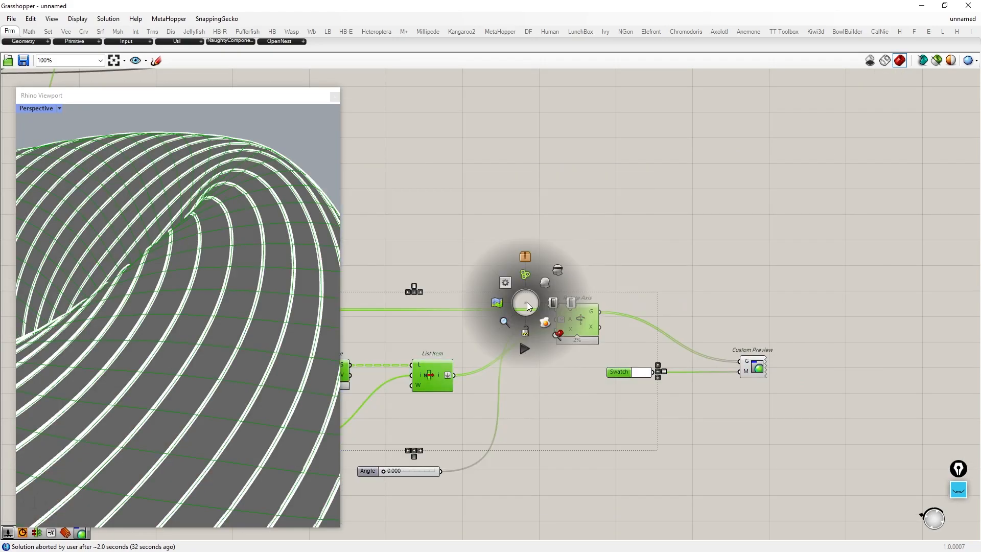
click(559, 268)
Move the panels' Custom Preview and swatch farther along to leave room after Rotate Axis
click(797, 476)
drag(798, 478, 610, 290)
drag(765, 360, 949, 310)
click(766, 362)
Duplicate the beams' thickening Offset Mesh with its value slider and Negative component and place the copy above the panel chain
right_drag(832, 261, 548, 387)
scroll(548, 386, down, 2)
right_drag(561, 207, 543, 352)
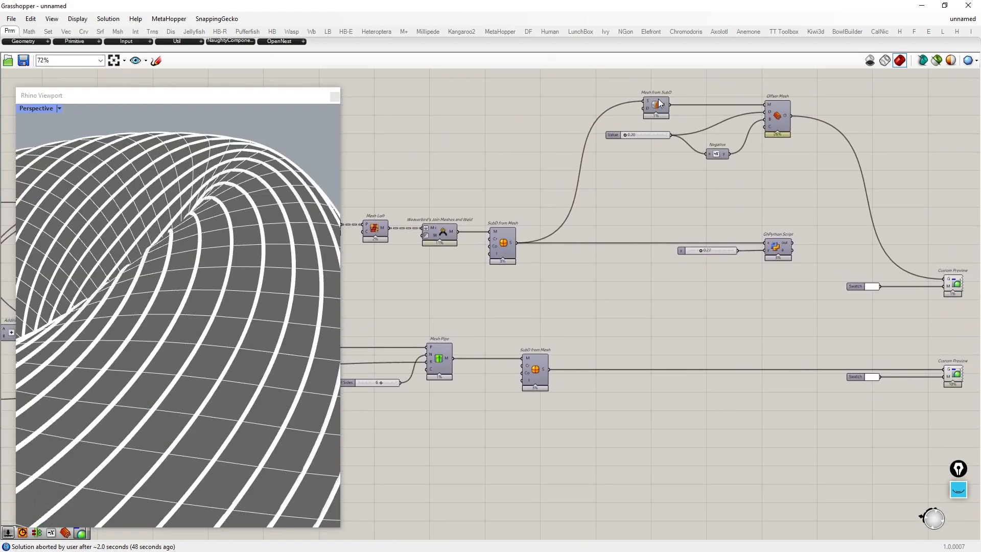
drag(808, 180, 658, 88)
key(ctrl+c)
key(ctrl+v)
drag(783, 116, 652, 463)
right_drag(653, 464, 768, 219)
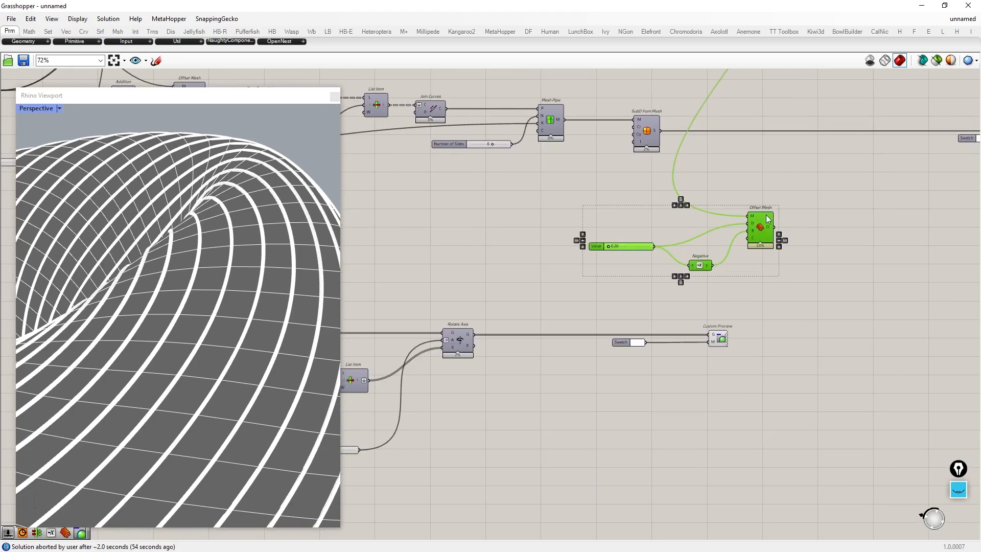
Place the copied Offset Mesh group between Rotate Axis and the panels' Custom Preview to thicken the rotated panels
drag(735, 353, 794, 347)
click(751, 355)
drag(760, 286, 632, 173)
drag(766, 227, 879, 334)
Set the panel thickness value to 0.12 and show the viewport in the RE1 display mode
scroll(505, 398, up, 10)
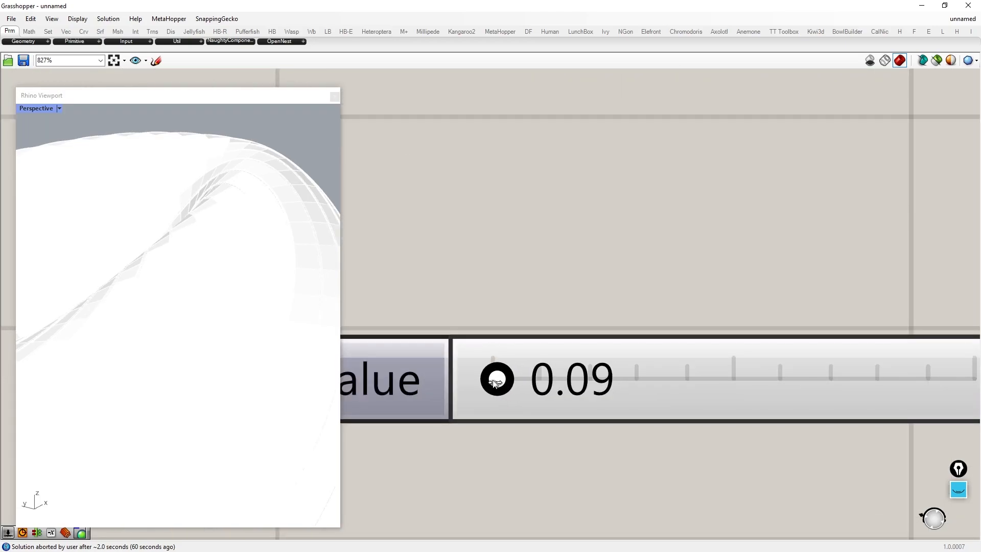
click(55, 109)
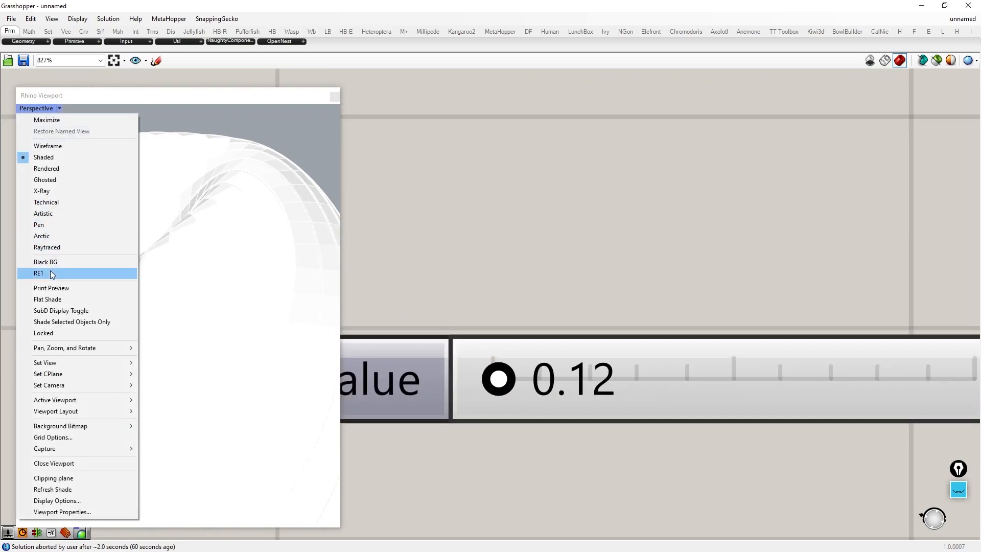
click(76, 273)
right_drag(207, 230, 327, 184)
Limit the panel thickness slider to a maximum of 1 and set it to 0.03
scroll(633, 285, down, 6)
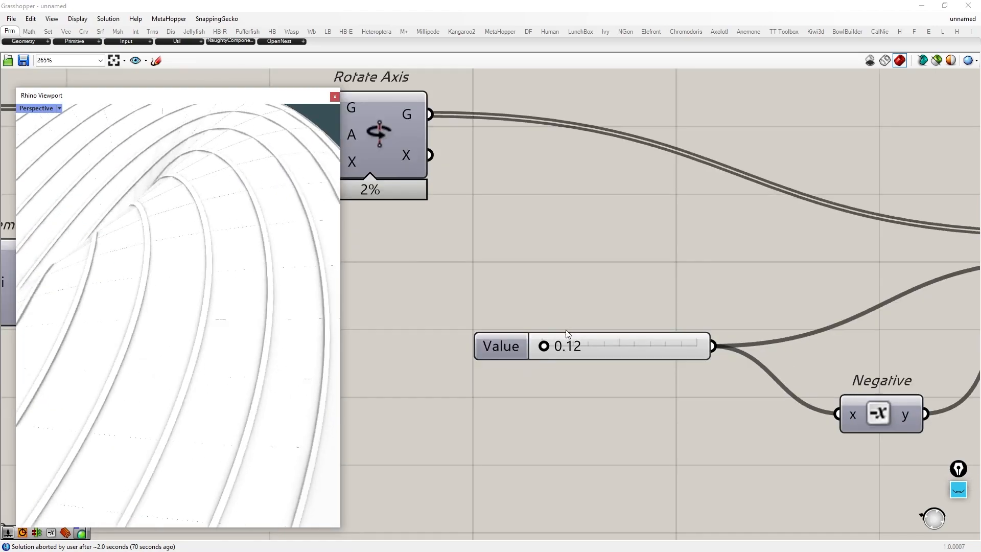
right_click(579, 345)
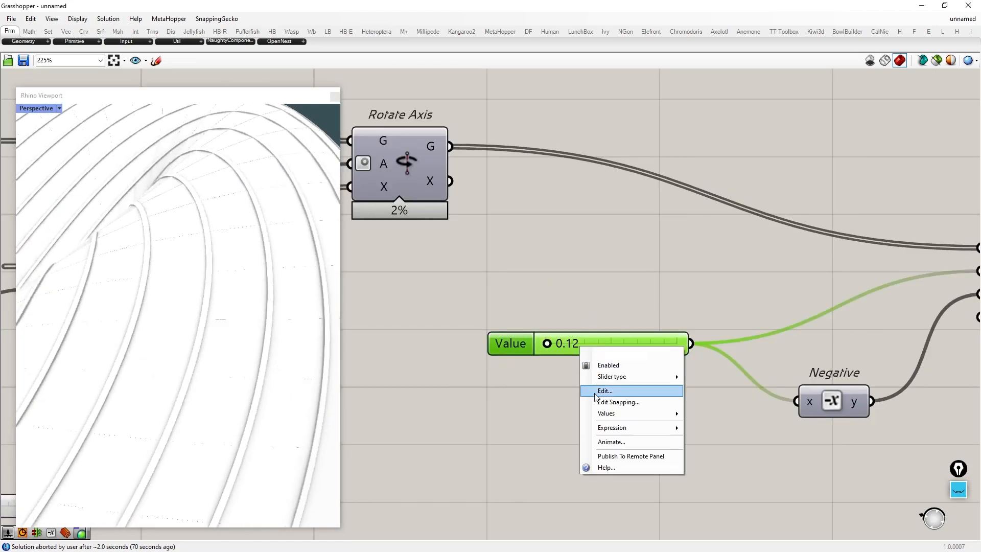
click(610, 391)
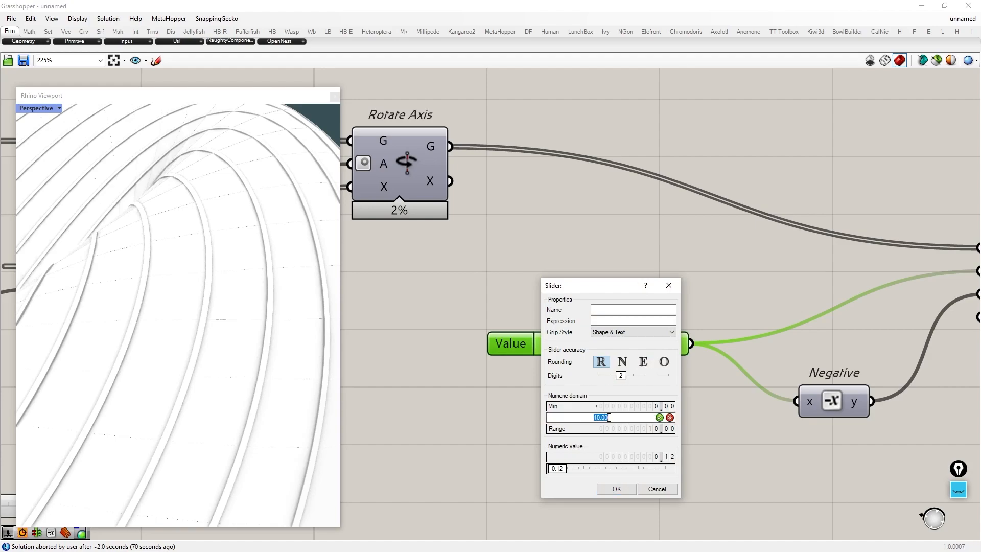
click(616, 489)
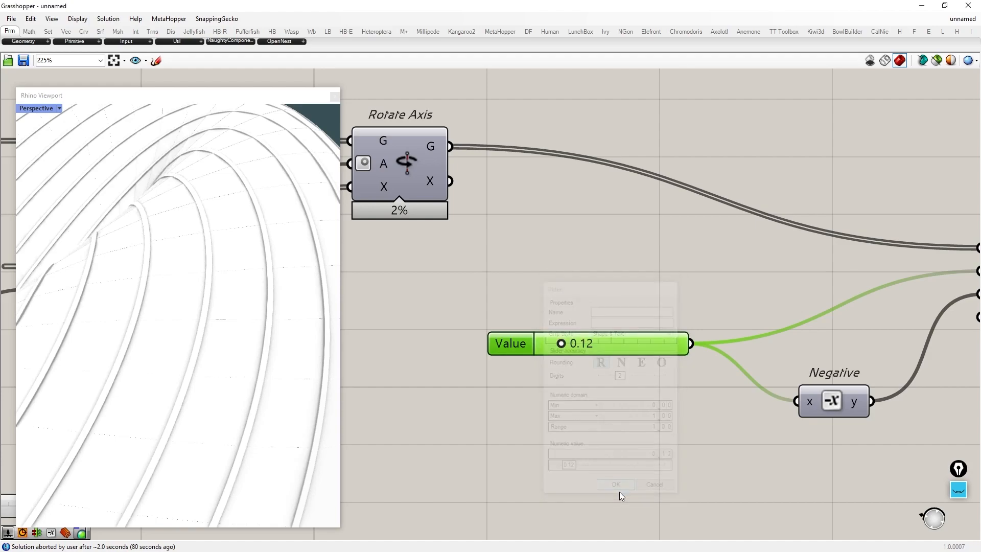
scroll(534, 345, up, 3)
drag(584, 339, 569, 352)
scroll(257, 301, down, 8)
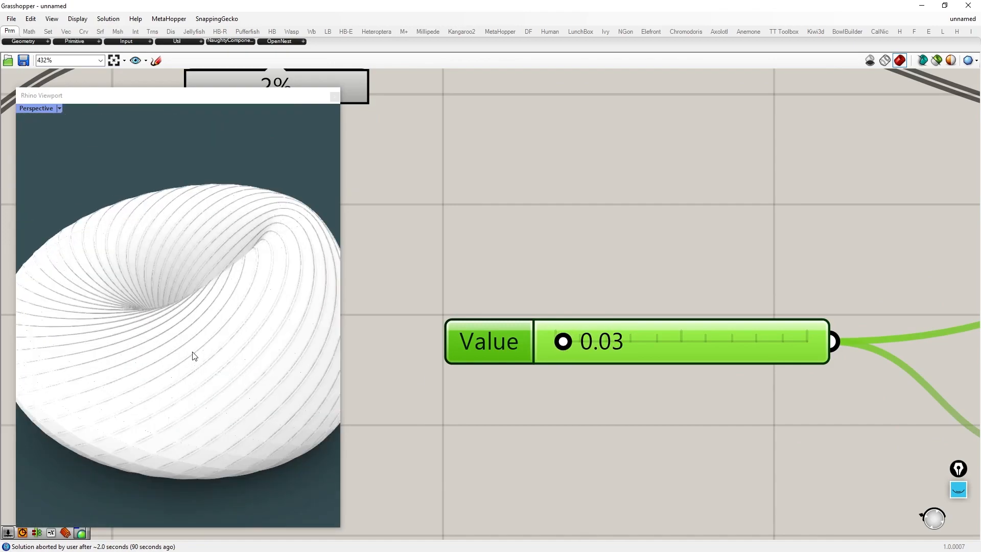
scroll(249, 287, up, 8)
scroll(688, 300, down, 8)
Tidy the layout by moving the thickness slider and Negative closer to Offset Mesh and drawing the Custom Preview and swatch in
right_drag(829, 281, 694, 293)
scroll(693, 292, up, 1)
drag(696, 403, 529, 232)
drag(675, 302, 664, 263)
click(958, 271)
drag(966, 294, 836, 219)
drag(951, 255, 865, 269)
click(850, 298)
Set the panel rotation angle to 4.030 degrees and check the tilted panels on the ring
right_drag(516, 350, 806, 289)
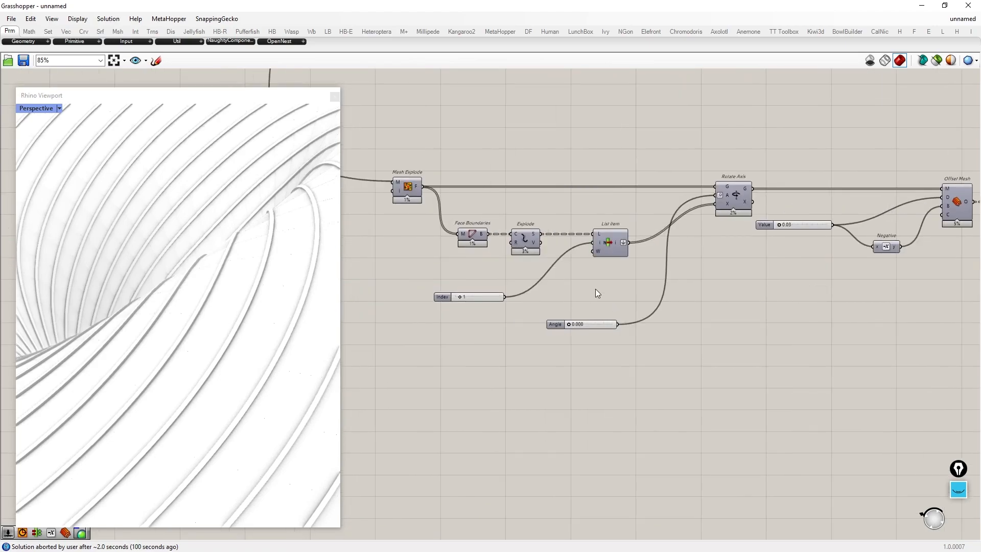
scroll(583, 322, up, 10)
drag(512, 335, 545, 337)
scroll(254, 351, down, 6)
right_drag(254, 350, 168, 326)
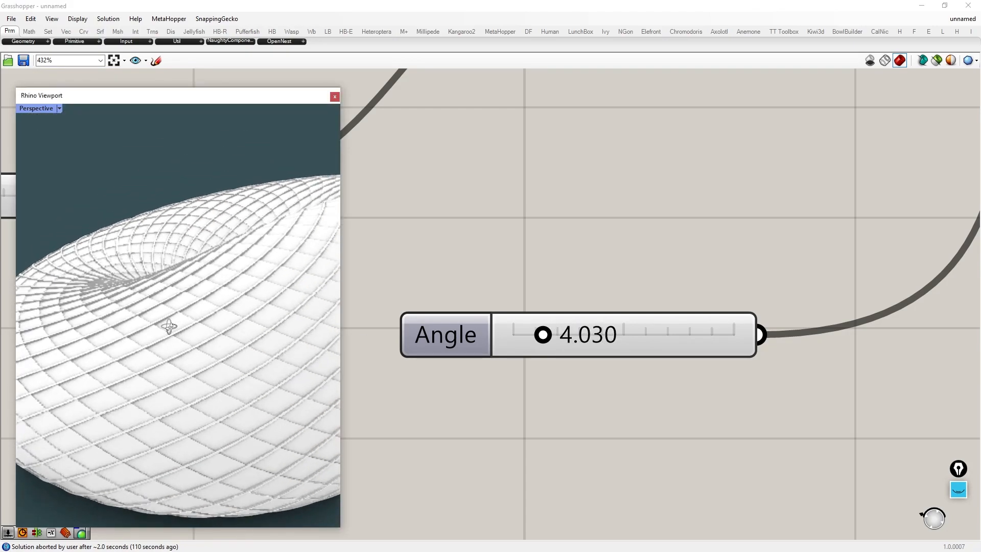
scroll(747, 355, down, 6)
Set the panel chain's edge Index to 3 so the panels rotate about the opposite edge
right_drag(544, 329, 652, 406)
mouse_move(559, 374)
mouse_down()
mouse_move(535, 373)
mouse_move(572, 374)
mouse_up()
scroll(265, 320, down, 6)
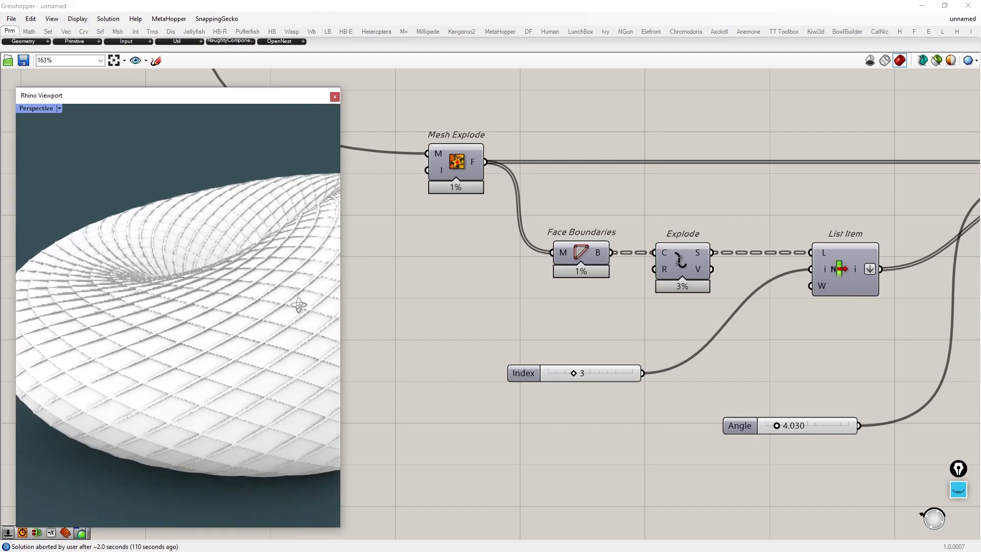
scroll(283, 308, up, 10)
scroll(246, 293, up, 5)
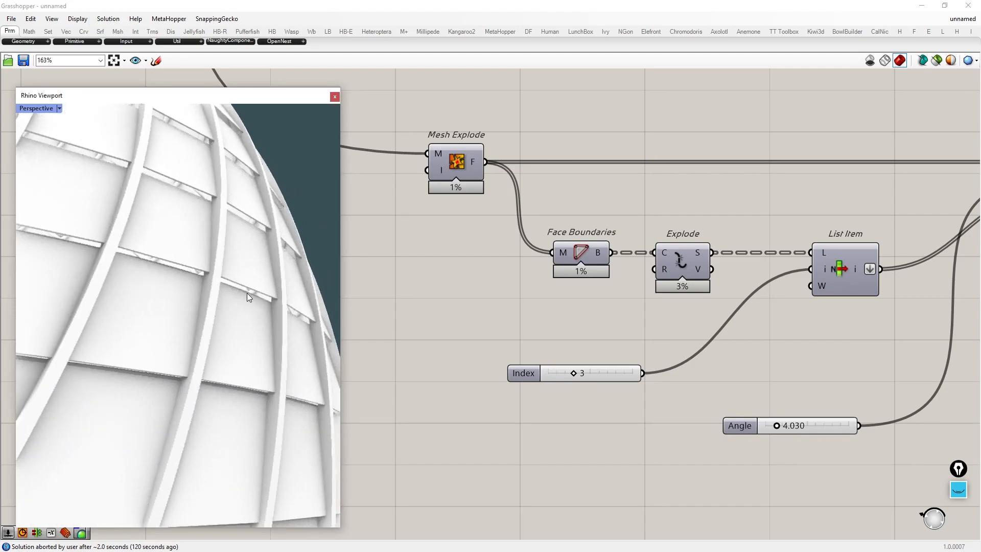
scroll(561, 338, down, 3)
scroll(721, 404, up, 9)
Set the panel rotation angle to 2.579 degrees
mouse_move(642, 357)
mouse_down()
mouse_move(606, 355)
mouse_move(695, 352)
mouse_move(623, 361)
mouse_move(635, 355)
mouse_up()
scroll(263, 234, down, 12)
right_drag(297, 231, 201, 313)
scroll(211, 269, down, 3)
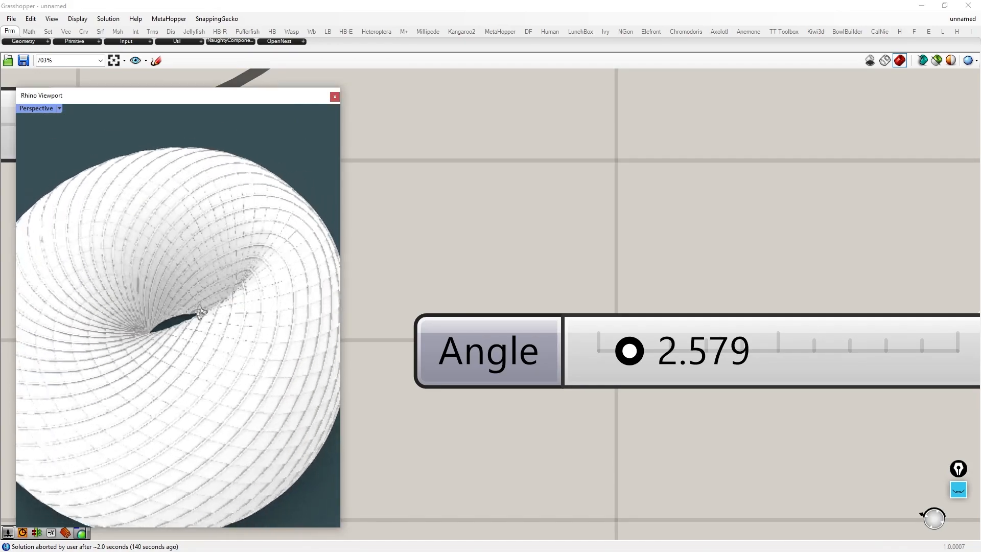
Examine the tilted panels against the beams and tubes from several sides of the ring
scroll(100, 202, up, 15)
scroll(81, 254, down, 8)
right_drag(82, 254, 168, 306)
scroll(170, 289, up, 5)
scroll(160, 296, down, 10)
scroll(168, 307, up, 5)
scroll(657, 322, down, 13)
Set the beam offset slider A, which feeds both Offset Mesh chains, to 0.61
right_drag(912, 104, 843, 208)
scroll(803, 133, up, 10)
right_drag(804, 134, 523, 221)
scroll(523, 220, down, 8)
right_drag(448, 291, 635, 275)
right_drag(542, 256, 858, 248)
right_drag(483, 308, 650, 262)
scroll(517, 318, up, 10)
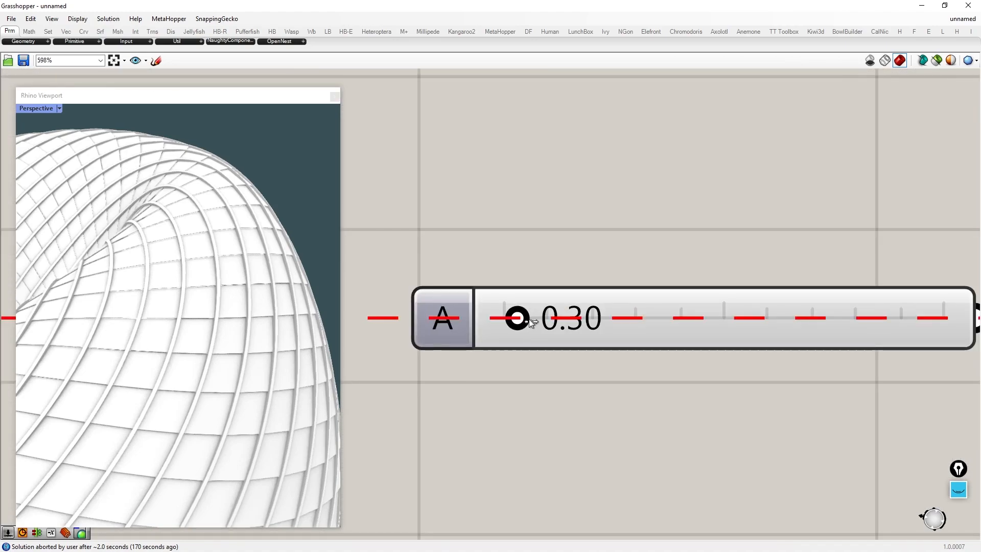
drag(528, 319, 532, 366)
Examine the spacing between panels, beams and tubes in the maximised Rhino viewport, then restore its size
right_drag(205, 296, 235, 302)
scroll(192, 265, up, 8)
scroll(192, 265, down, 3)
double_click(281, 98)
right_drag(460, 194, 649, 276)
scroll(656, 208, down, 10)
scroll(323, 205, up, 5)
right_drag(678, 300, 637, 296)
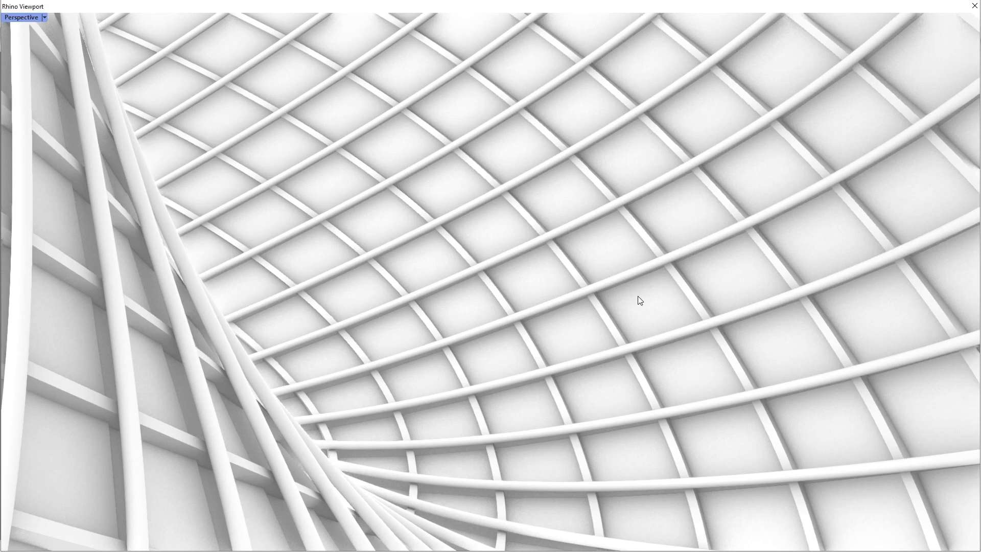
scroll(488, 272, down, 12)
right_drag(601, 270, 548, 279)
right_drag(478, 253, 318, 271)
double_click(71, 7)
Show the viewport in Shaded mode again
click(59, 108)
click(51, 158)
scroll(276, 323, up, 4)
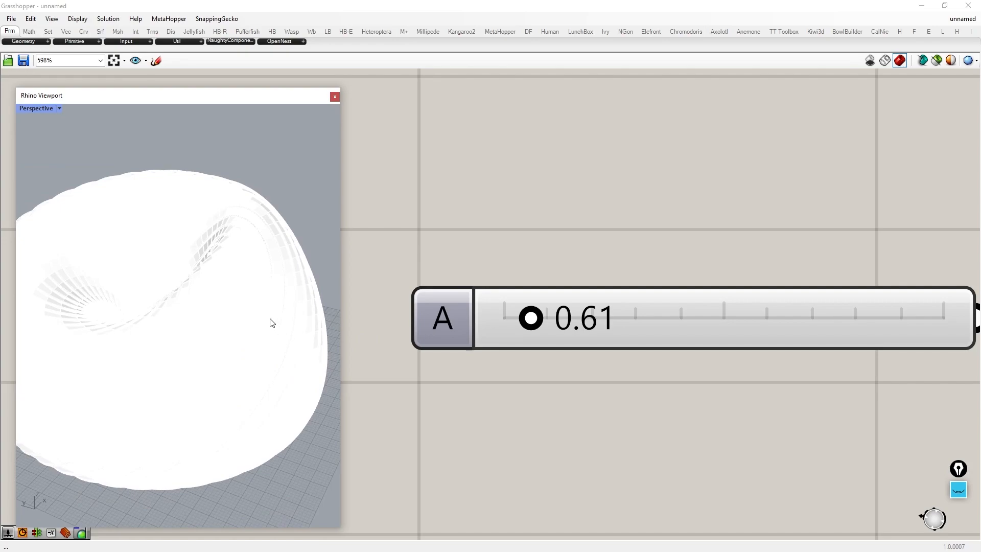
scroll(539, 296, down, 10)
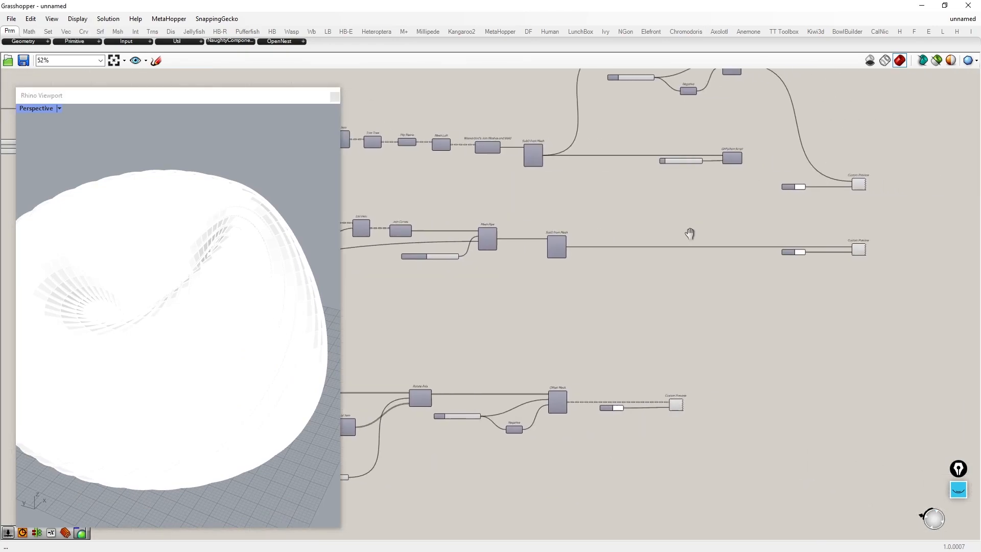
Hide the previews of the Custom Preview components for the beams, tubes and facade panels
drag(832, 373, 624, 183)
scroll(537, 286, down, 1)
right_drag(450, 399, 566, 267)
shift+drag(634, 466, 475, 274)
middle_click(502, 283)
click(531, 255)
right_drag(527, 275, 617, 301)
Turn on the previews of the panels' Offset Mesh, the tubes' SubD from Mesh and the GhPython Script
drag(551, 437, 521, 399)
shift+drag(552, 311, 506, 171)
right_drag(840, 154, 833, 266)
shift+click(751, 194)
middle_click(724, 196)
click(748, 177)
click(506, 289)
scroll(310, 274, down, 5)
right_drag(305, 266, 217, 281)
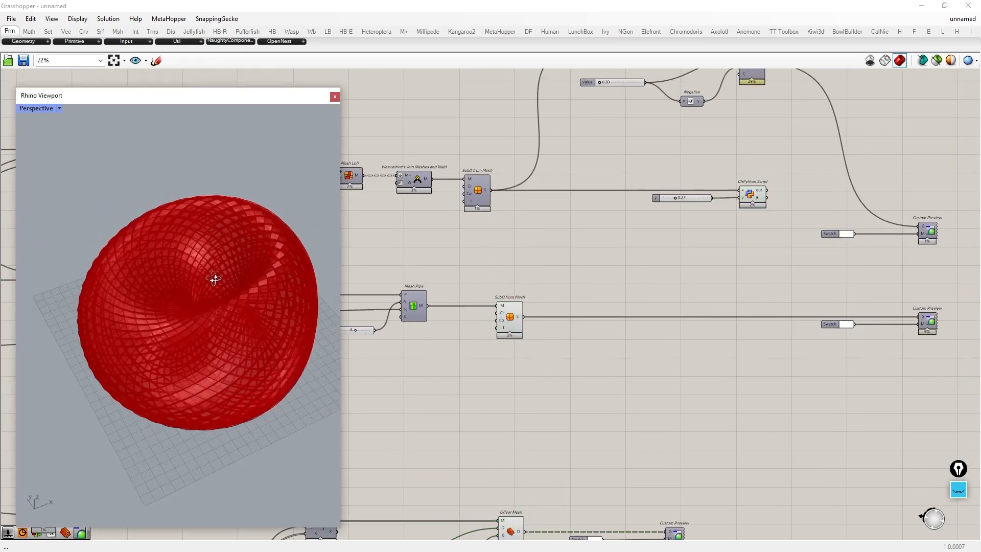
Examine the reference renderings of the building, particularly the raised opening at the base, then put the photo window away
key(Right)
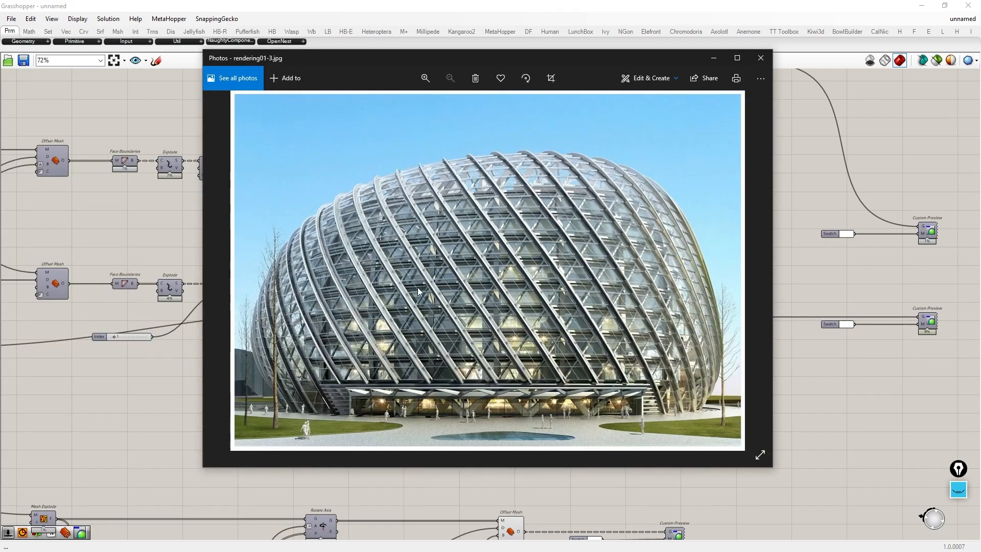
key(Right)
key(Right)
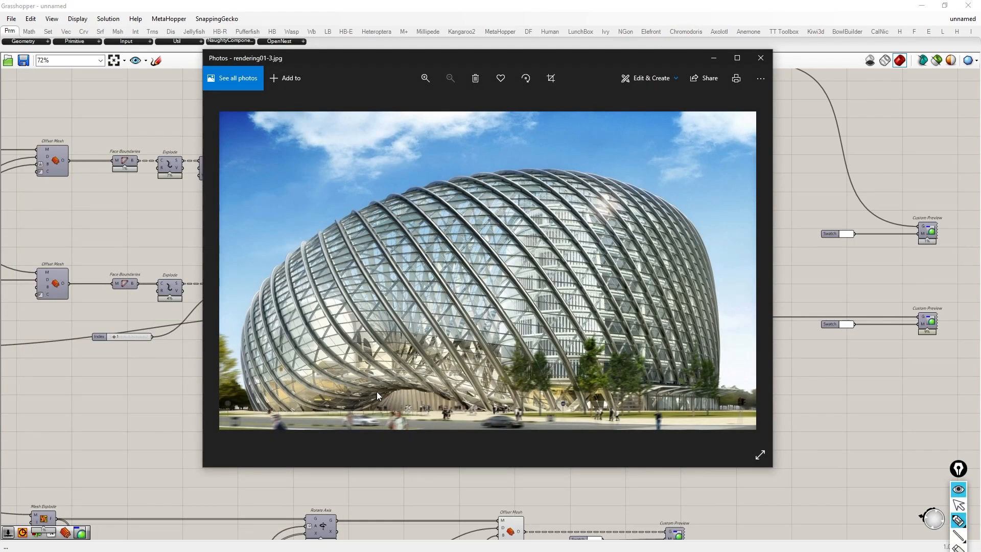
drag(311, 407, 329, 410)
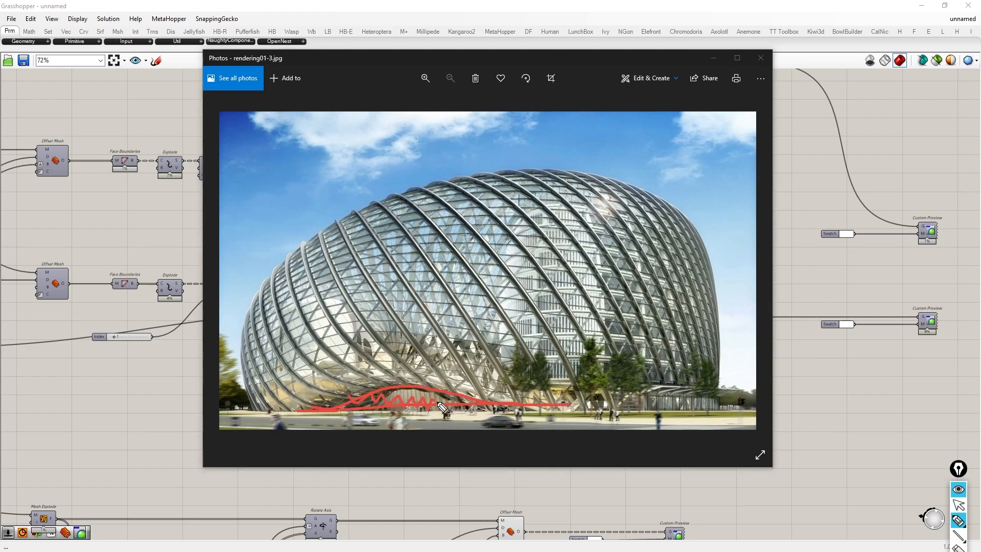
key(ctrl+z)
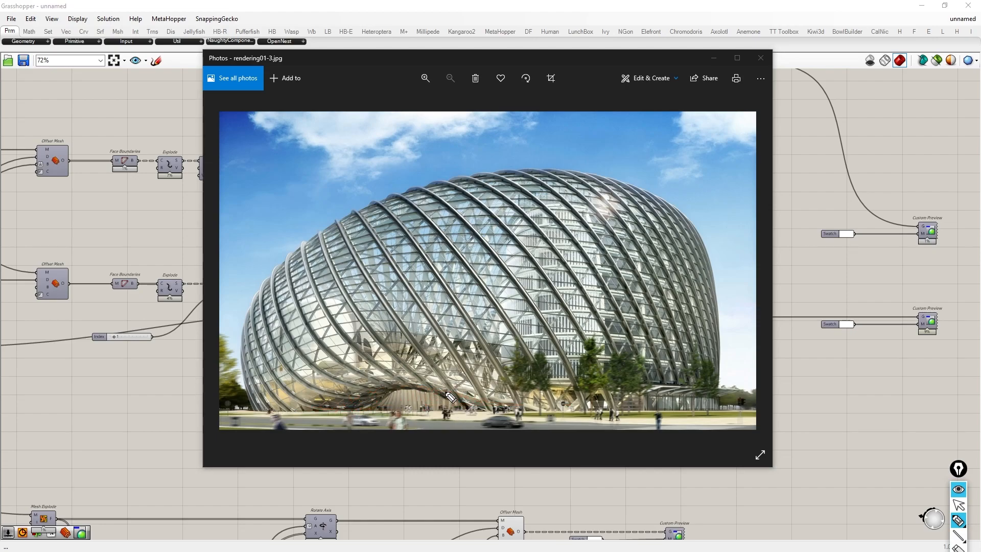
key(Escape)
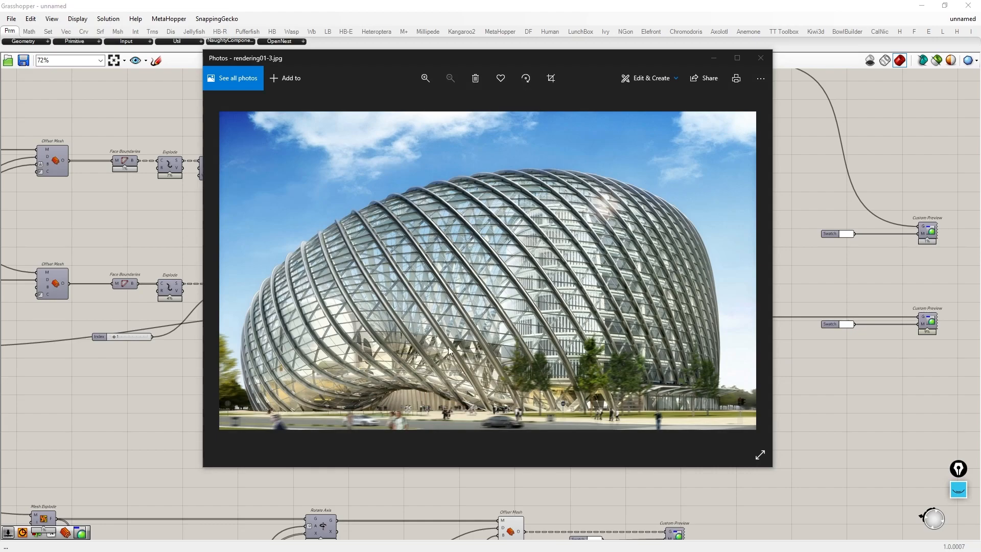
key(Right)
key(Left)
key(Left)
key(ctrl+shift+1)
drag(293, 339, 607, 274)
drag(372, 272, 378, 295)
drag(547, 280, 550, 272)
key(ctrl+shift+1)
click(713, 59)
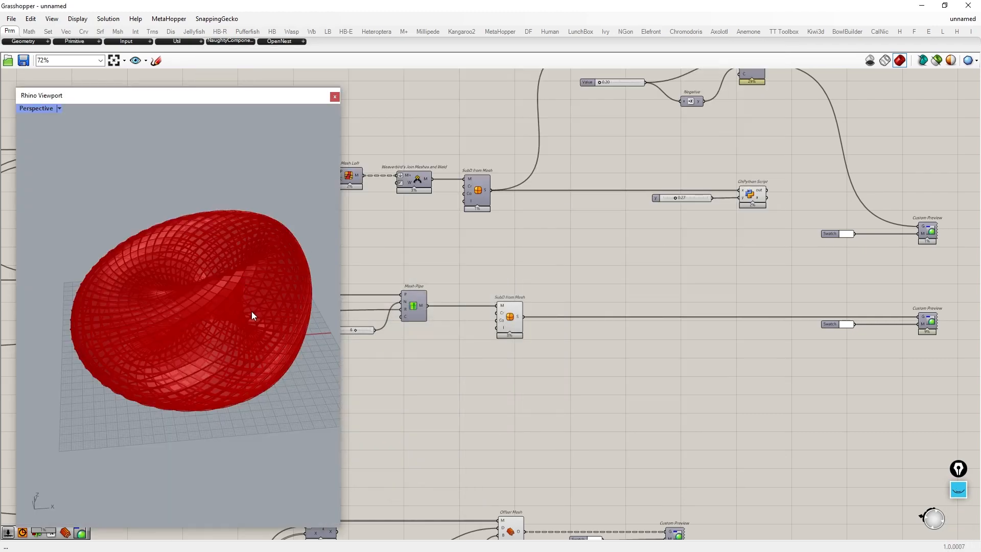
Show the preview of the Move component that feeds the Loft and hide the previews of all other components
scroll(470, 348, down, 4)
right_drag(470, 347, 807, 244)
scroll(503, 236, up, 2)
right_drag(504, 236, 638, 311)
scroll(627, 167, up, 3)
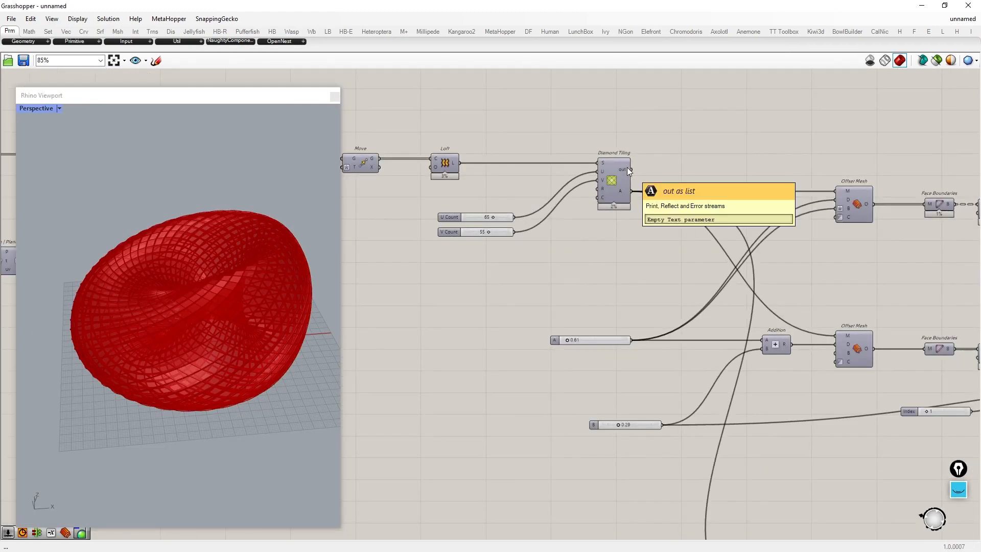
right_drag(489, 213, 792, 223)
drag(671, 266, 629, 133)
middle_click(661, 187)
click(680, 167)
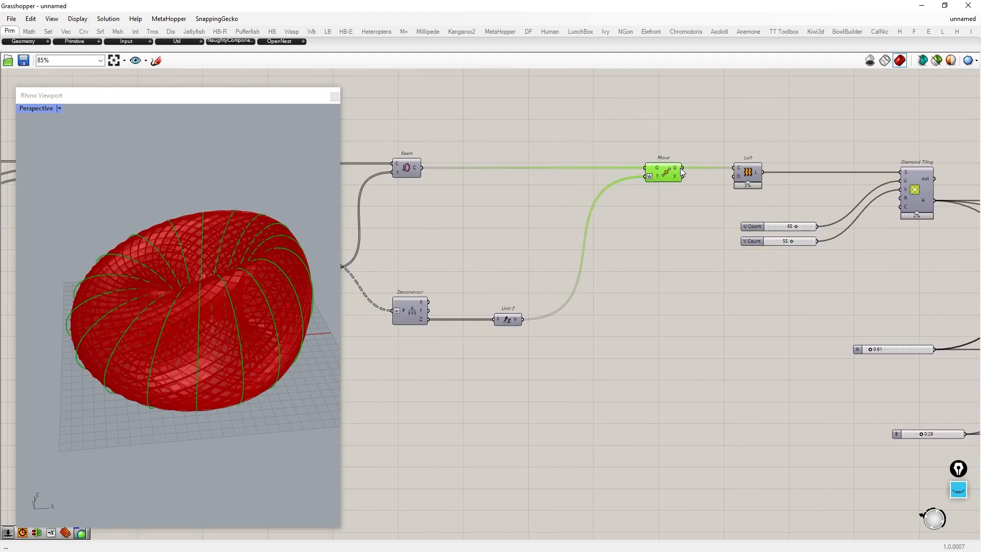
key(ctrl+i)
middle_click(592, 156)
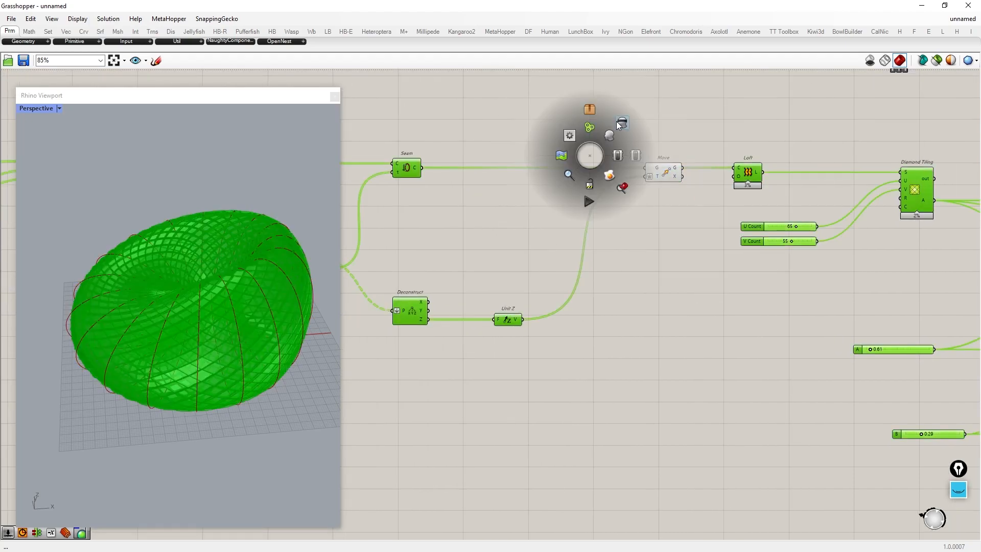
click(619, 127)
click(679, 315)
right_drag(230, 330, 158, 348)
Switch to Rhino, move the floating viewport aside and frame all profile curves in the maximised Perspective view
click(918, 2)
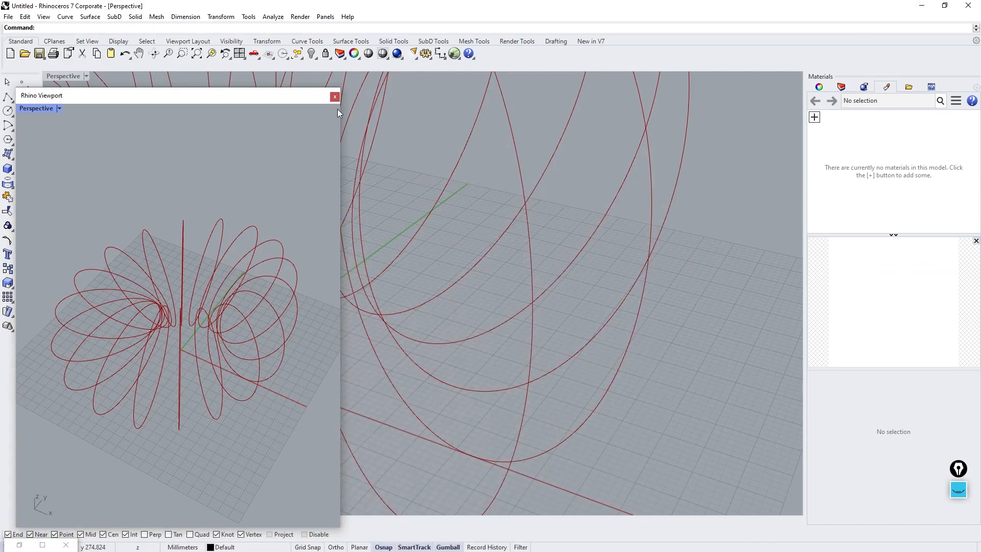
drag(221, 95, 236, 542)
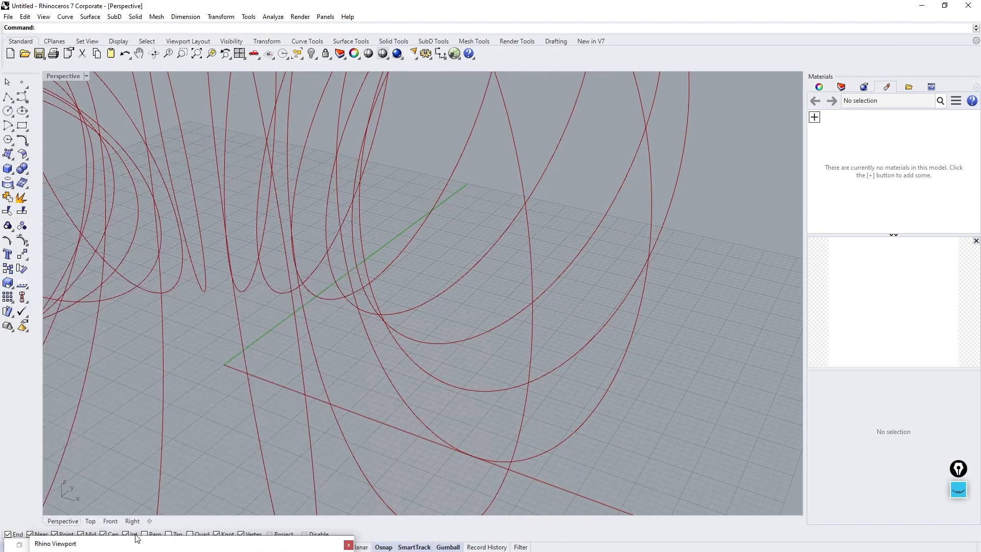
double_click(86, 522)
scroll(381, 314, down, 14)
scroll(382, 314, up, 14)
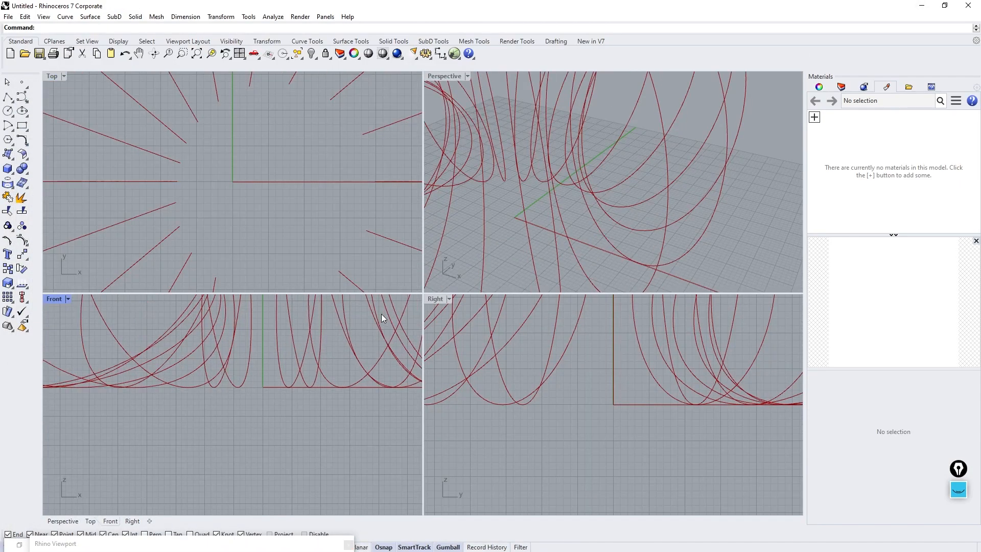
double_click(53, 78)
scroll(288, 256, down, 17)
click(59, 521)
scroll(295, 338, down, 11)
right_drag(295, 338, 321, 380)
Draw a two-point polyline on the ground plane from inside the ring outward past the profile curves
click(20, 98)
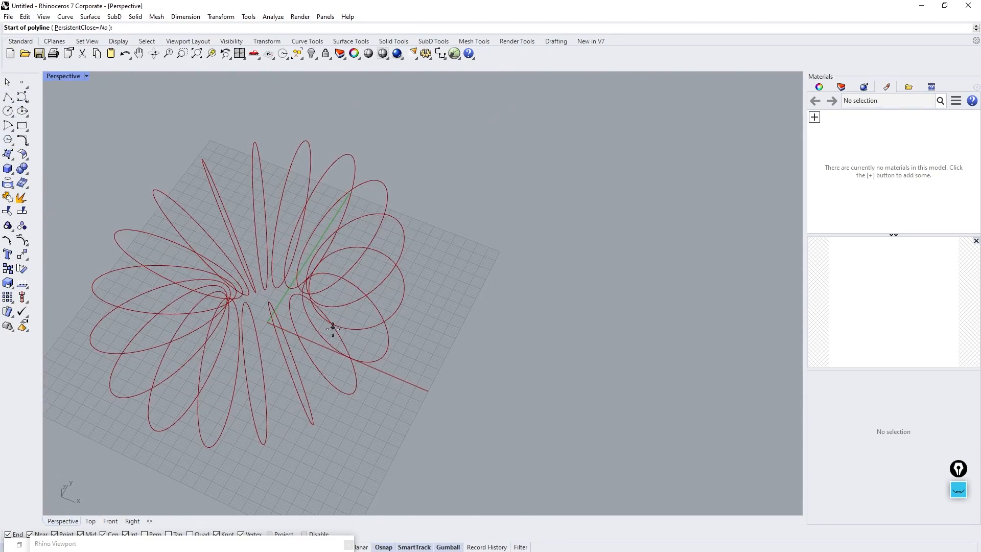
click(292, 331)
click(482, 393)
right_click(483, 396)
Rotate and shift the line so it runs outward from near the origin along the negative Y axis
right_drag(482, 395, 399, 381)
click(399, 382)
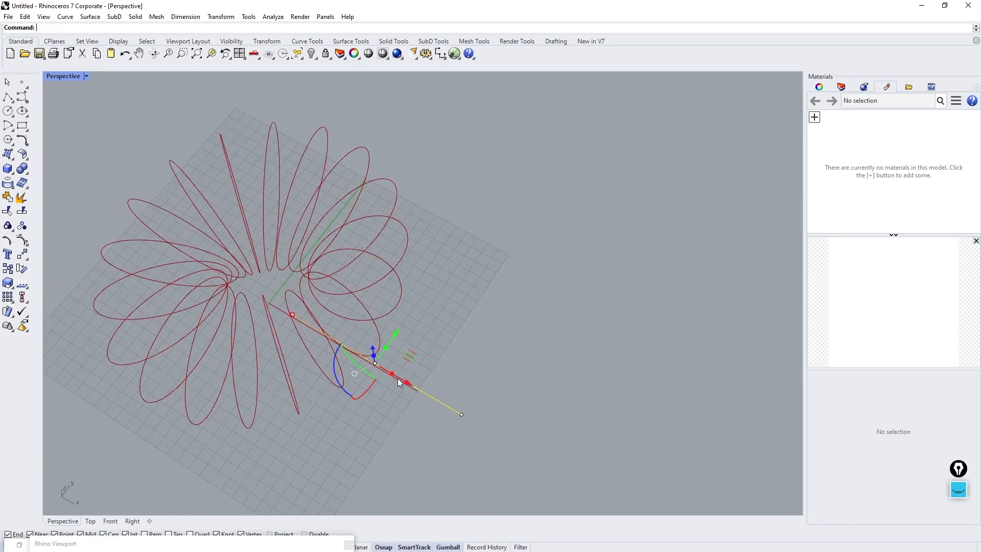
drag(348, 399, 350, 400)
click(397, 376)
drag(337, 354, 219, 333)
right_drag(219, 333, 320, 301)
drag(213, 396, 232, 402)
click(359, 416)
right_drag(360, 416, 420, 394)
scroll(270, 210, down, 4)
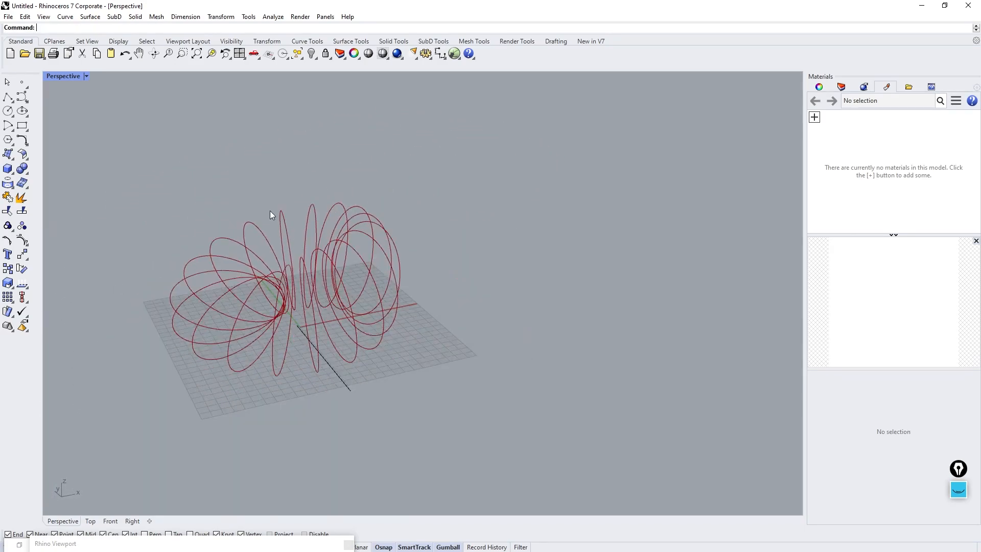
scroll(308, 347, up, 5)
click(391, 360)
drag(347, 336, 368, 346)
click(673, 331)
right_drag(281, 307, 231, 283)
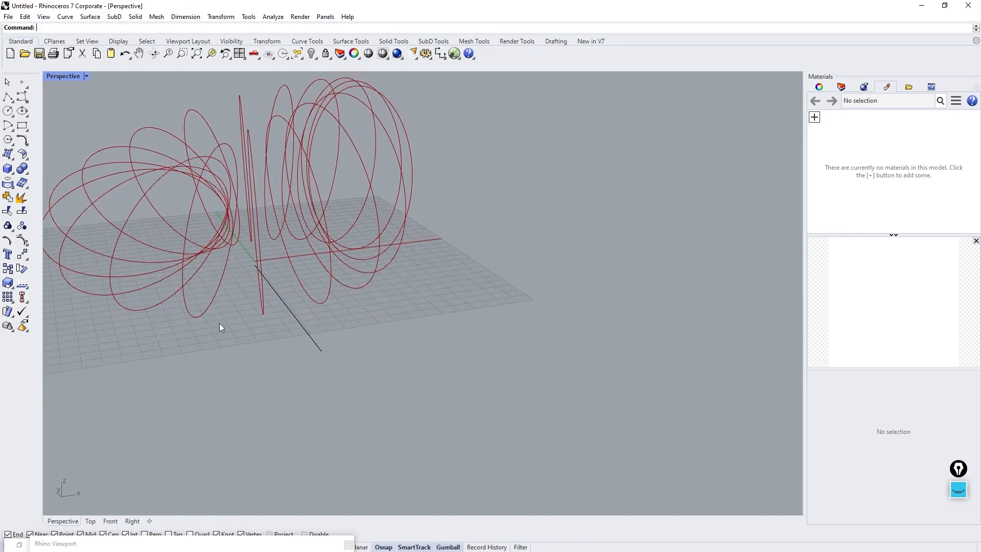
Switch back to the maximised Grasshopper window and place the floating Rhino viewport over the canvas again
key(Return)
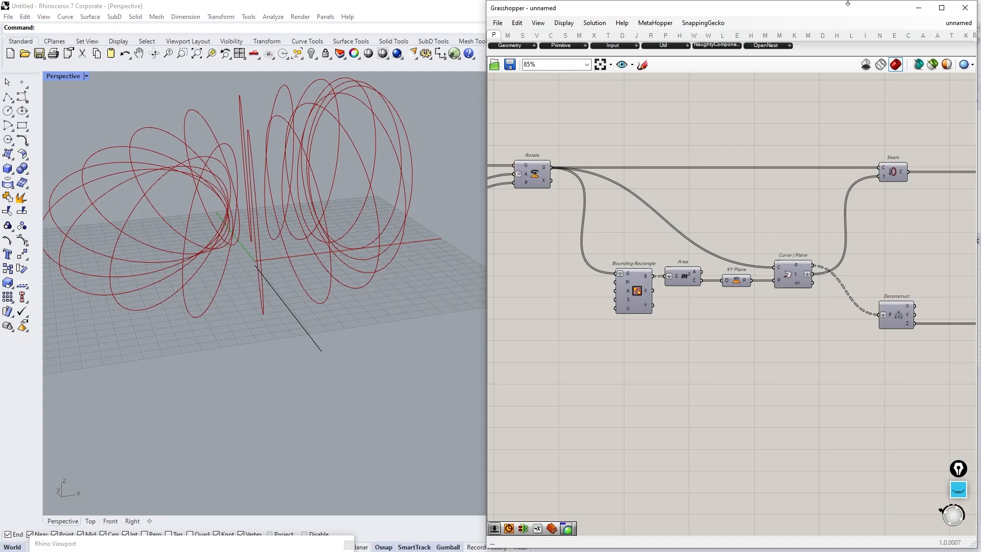
click(940, 9)
drag(219, 535, 208, 123)
drag(198, 400, 140, 395)
right_drag(152, 409, 156, 360)
Open up empty canvas space between the Move component and the Loft
right_drag(648, 302, 570, 279)
right_drag(553, 390, 505, 334)
right_drag(488, 302, 455, 320)
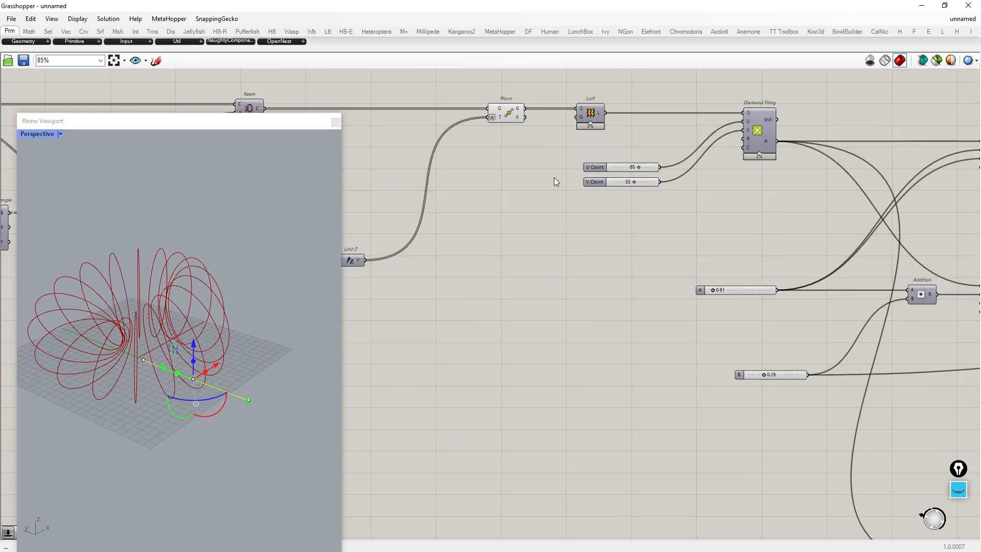
alt+drag(553, 282, 969, 300)
right_drag(802, 294, 538, 283)
alt+drag(552, 305, 836, 320)
right_drag(274, 105, 485, 173)
Add a Divide Curve component and feed it the profile curves from the Move component's geometry output
click(439, 173)
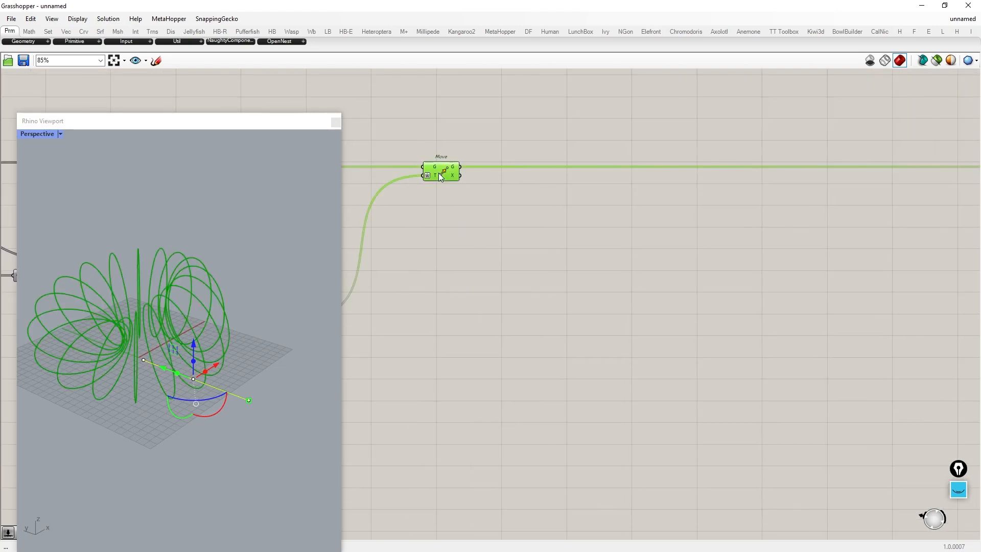
double_click(556, 337)
text(divide crv)
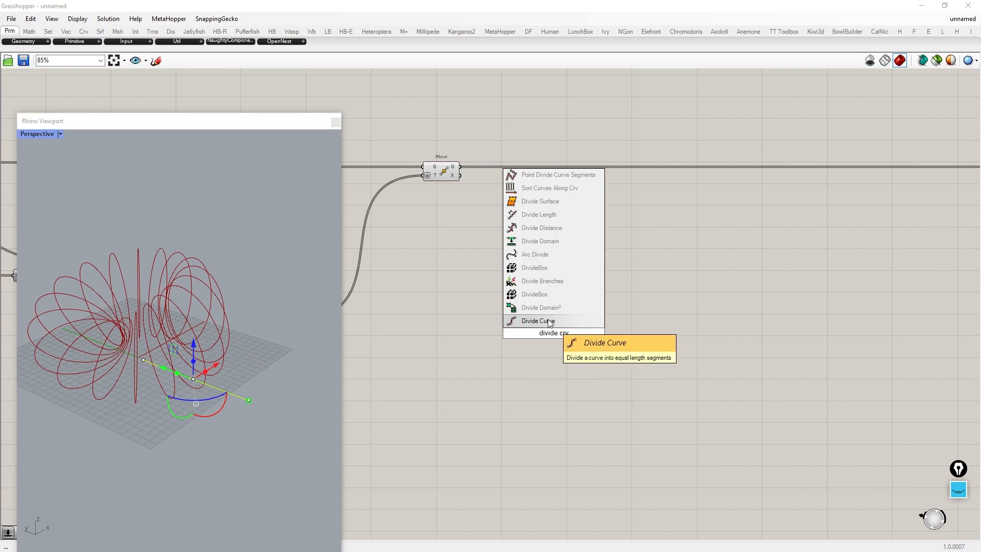
click(550, 321)
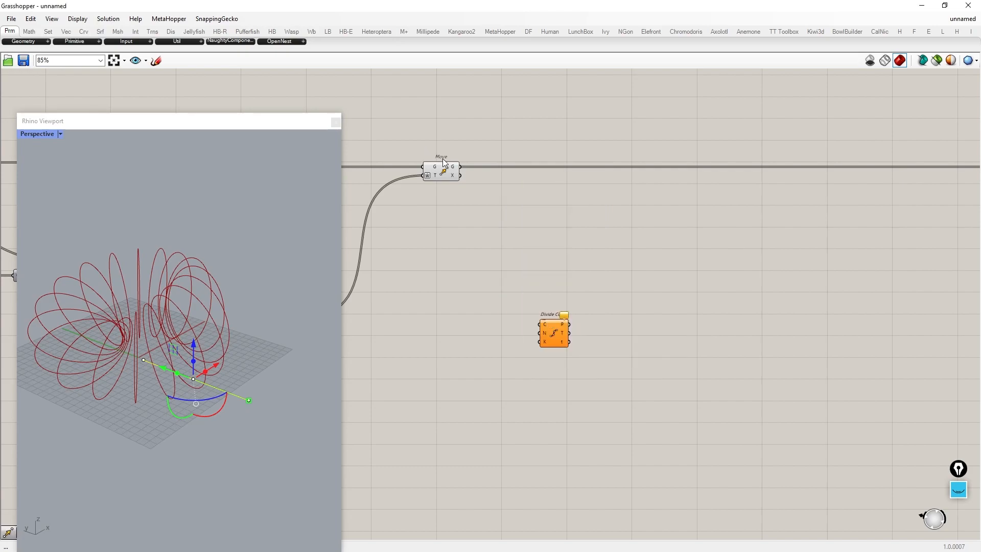
drag(487, 244, 592, 336)
click(649, 461)
click(216, 389)
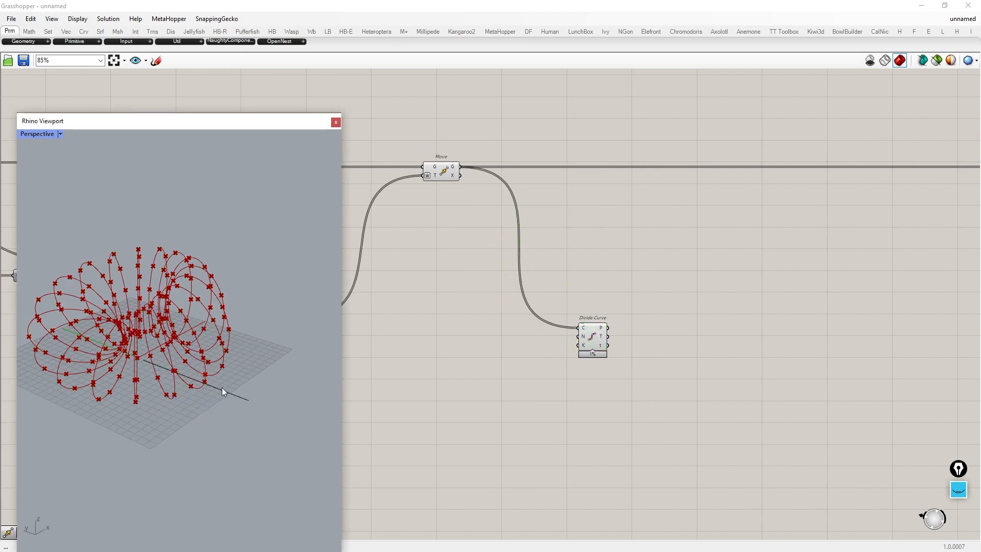
Add a number slider set to 12 and connect it to Divide Curve's count input
double_click(486, 350)
text(12)
key(Return)
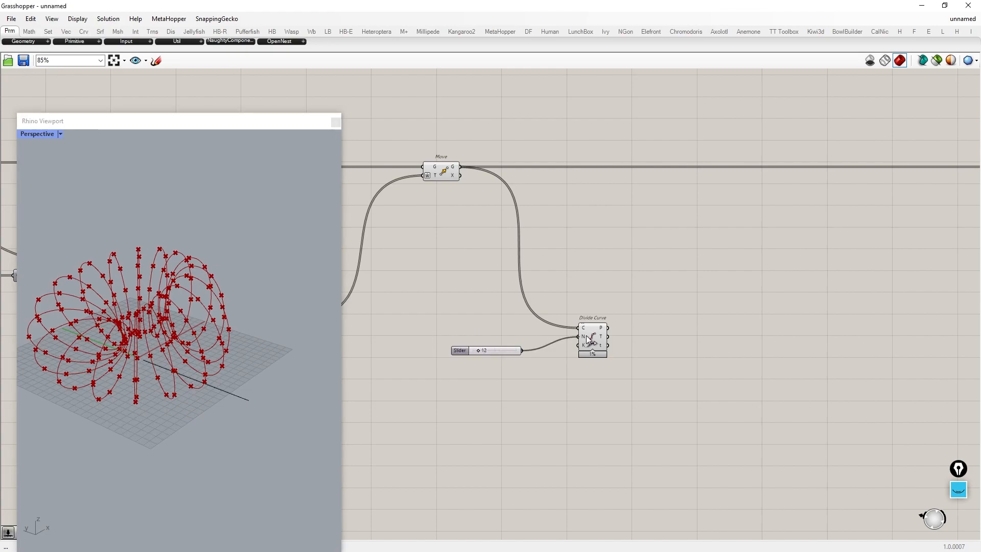
drag(587, 338, 587, 339)
drag(511, 351, 503, 337)
right_drag(135, 327, 154, 362)
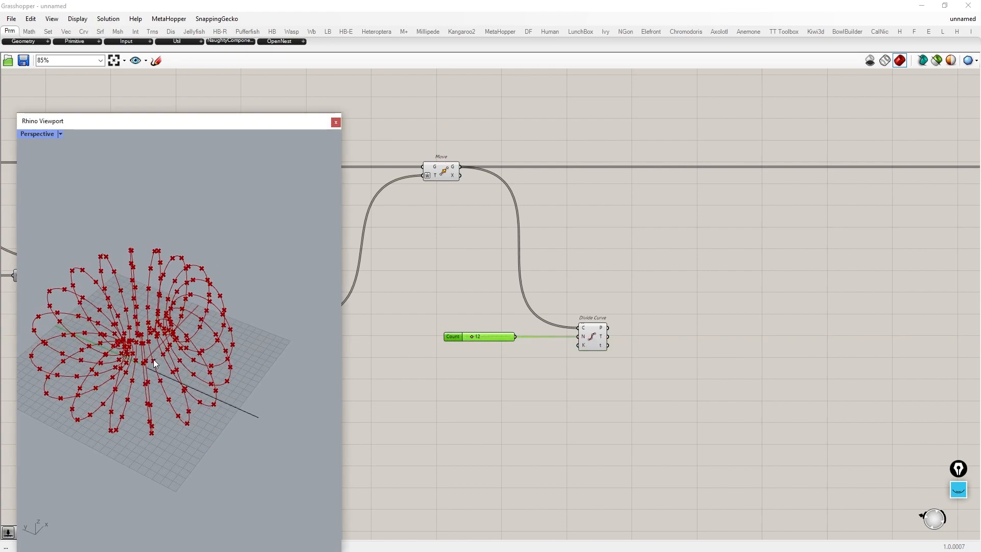
Add a Pull Point component and feed it the Divide Curve points
right_drag(574, 353, 461, 320)
double_click(584, 322)
text(pull poinrt)
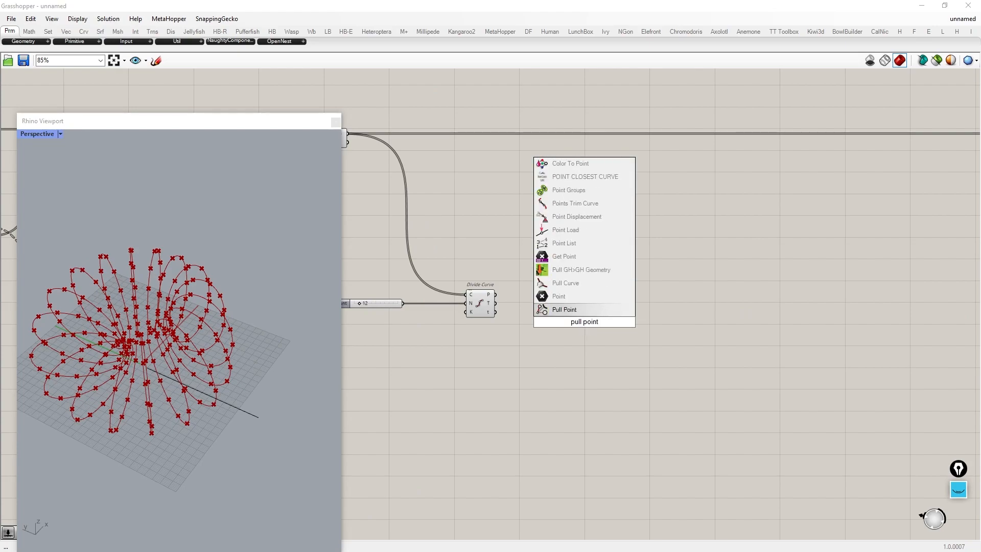
key(Return)
drag(573, 324, 686, 364)
Add a Curve parameter referencing the drawn line and connect it to Pull Point's geometry input
double_click(529, 411)
text(crv)
key(Return)
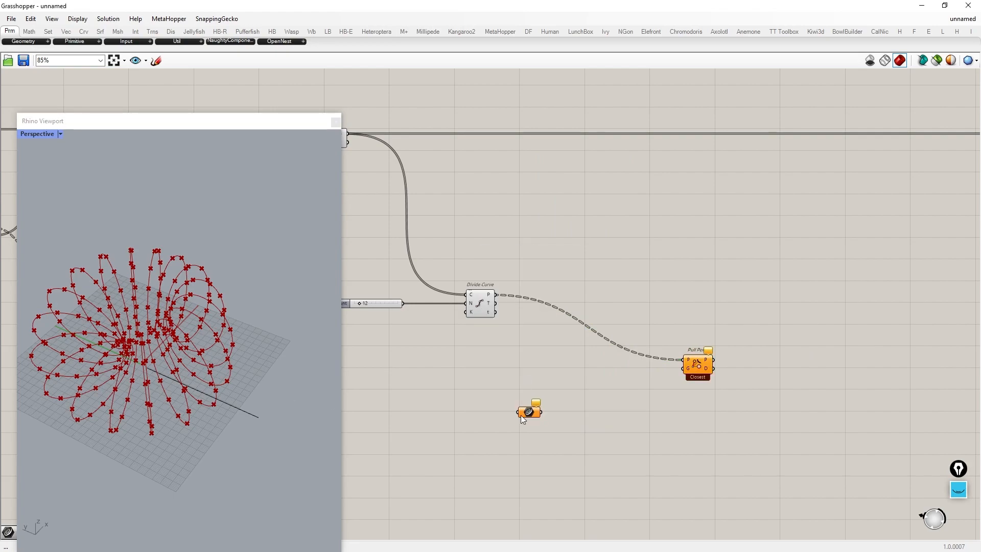
click(236, 408)
right_click(527, 399)
click(550, 468)
drag(673, 377, 690, 397)
Hide the previews of Divide Curve and the Curve parameter
drag(452, 451, 403, 280)
middle_click(499, 339)
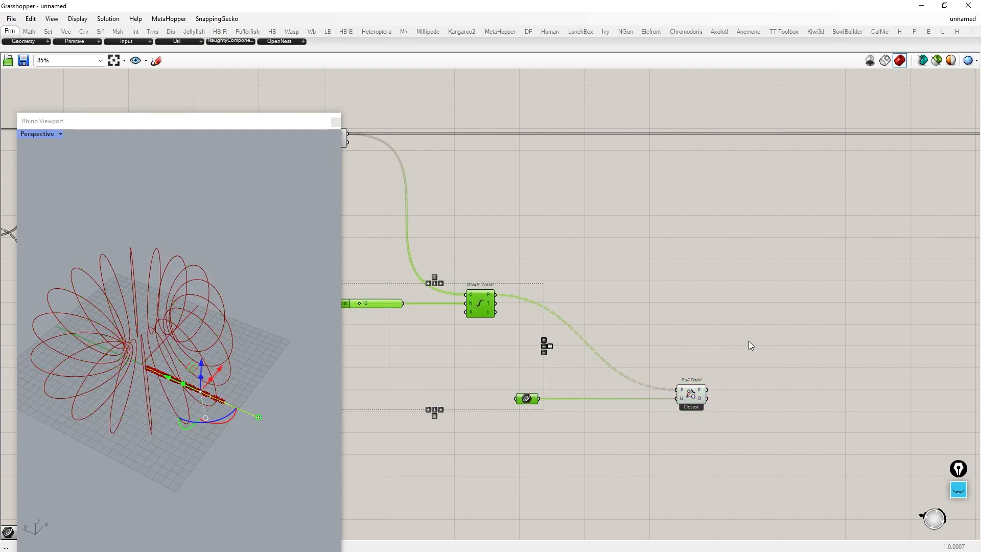
right_drag(752, 346, 657, 335)
click(654, 336)
Add a Move component for the Divide Curve points with a Unit Z vector as its translation
scroll(618, 344, up, 2)
double_click(735, 337)
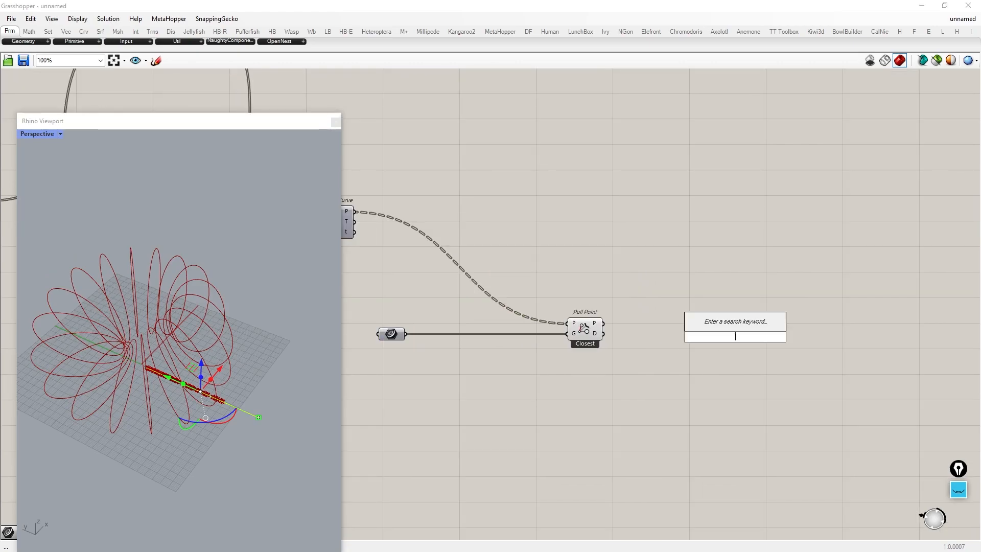
text(move)
key(Return)
drag(358, 212, 843, 222)
double_click(775, 283)
text(z)
key(Return)
drag(857, 217, 930, 215)
drag(784, 286, 848, 327)
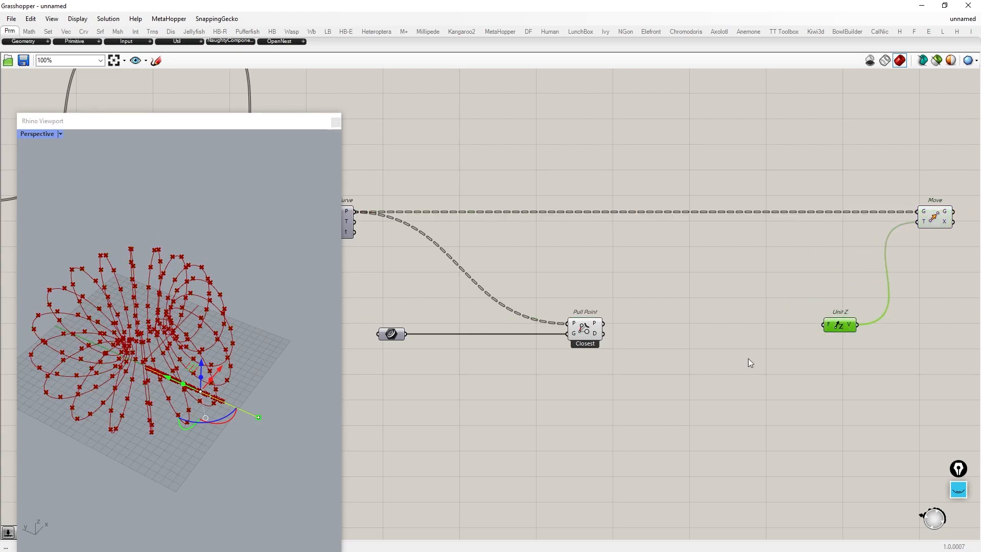
Add a Minimum component taking Pull Point's distance as A and a slider set to 12.12 as B
double_click(708, 360)
text(min)
key(Return)
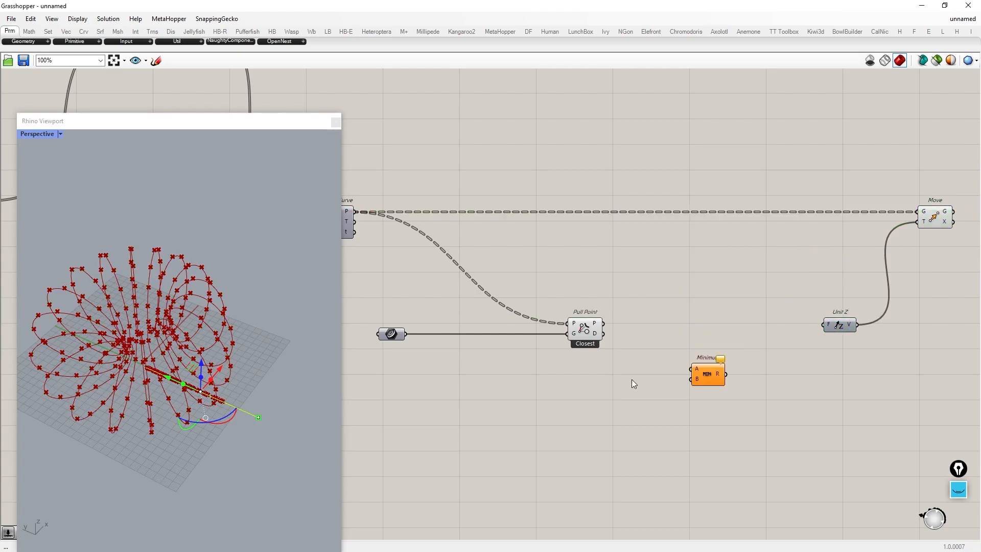
drag(603, 333, 682, 335)
double_click(618, 379)
text(12.12)
key(Return)
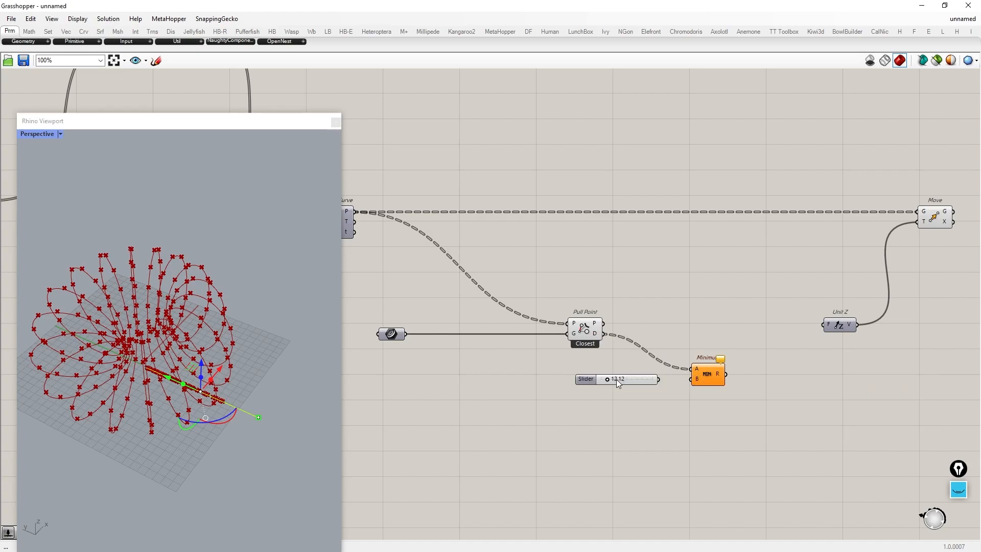
drag(659, 379, 595, 383)
drag(703, 374, 655, 375)
Add a Remap Numbers component below Unit Z and feed its value input from Minimum's result
right_drag(748, 373, 645, 374)
double_click(672, 379)
text(remap numbers)
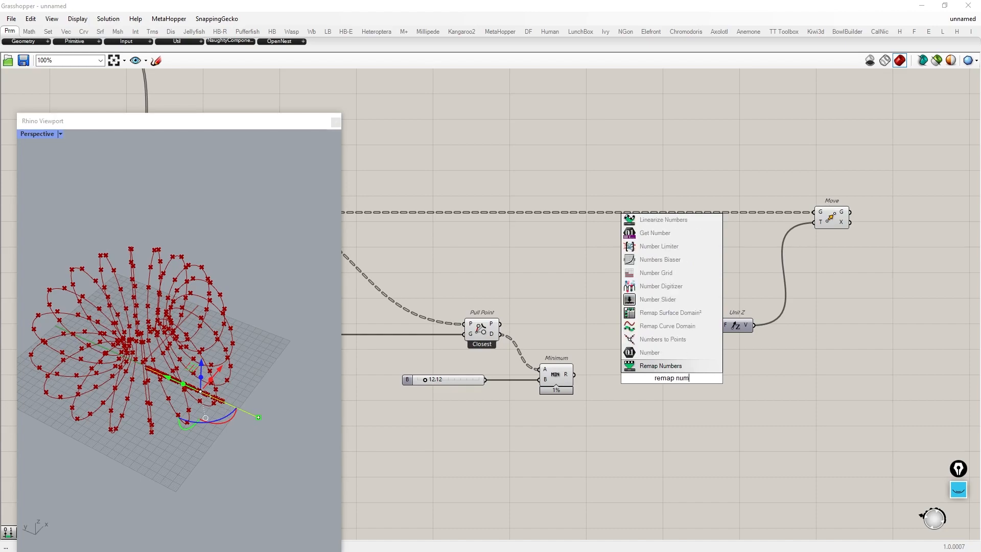
key(Return)
drag(661, 364, 830, 362)
Add a Bounds component with flattened input, feed it Minimum's result, and connect its domain to the source of Remap Numbers
scroll(733, 358, up, 2)
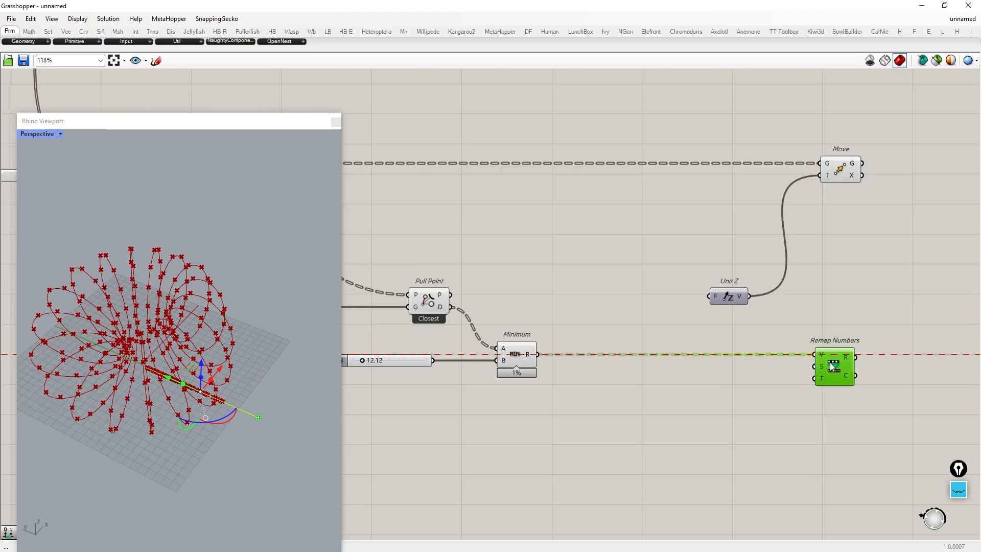
double_click(649, 401)
text(bounds)
key(Return)
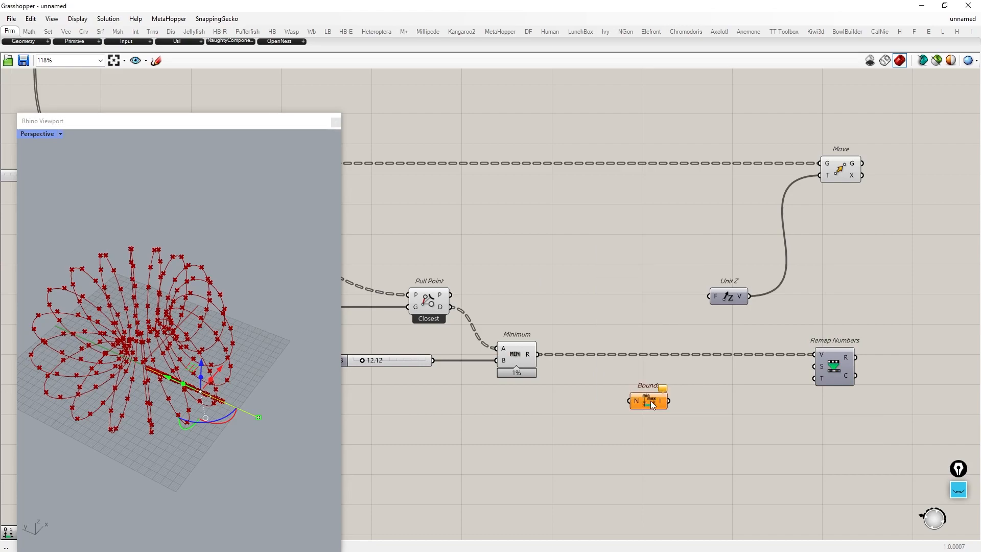
drag(712, 397, 668, 401)
drag(601, 394, 664, 381)
right_click(634, 401)
click(663, 424)
Add a Construct Domain component and connect its output to the target input of Remap Numbers
double_click(619, 450)
text(construct domain)
click(626, 436)
drag(638, 449, 814, 378)
Add two 12.12 sliders for the end and start of Construct Domain and line them up beside it
double_click(438, 461)
text(12.12)
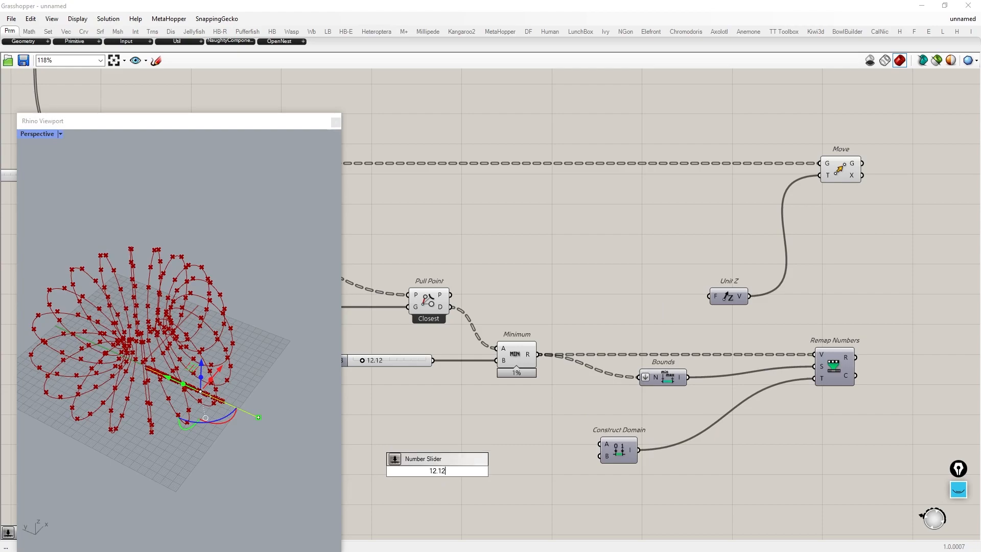
key(Return)
drag(487, 473, 600, 456)
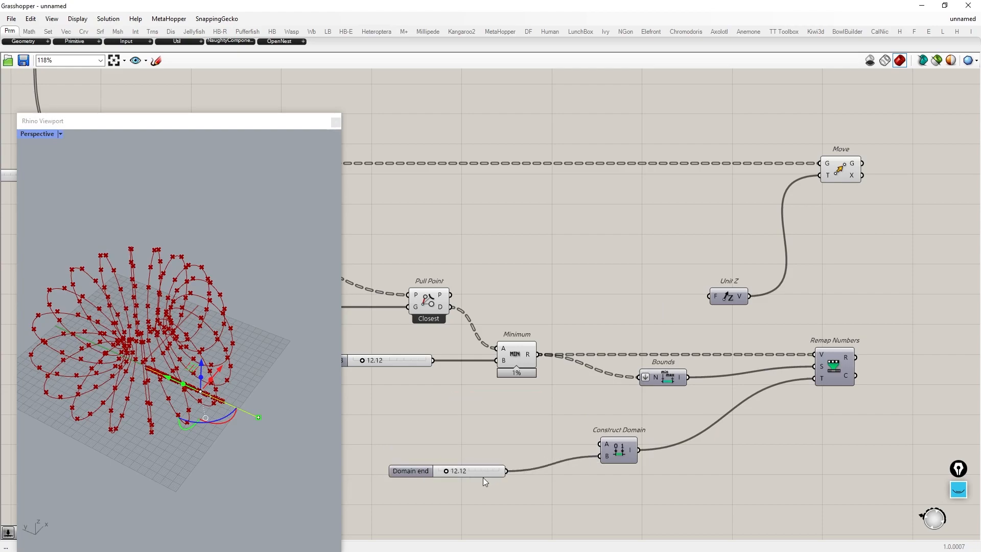
click(491, 473)
key(ctrl+c)
key(ctrl+v)
mouse_move(490, 475)
mouse_down()
mouse_move(492, 443)
mouse_move(485, 468)
mouse_move(485, 455)
mouse_up()
drag(529, 483, 353, 387)
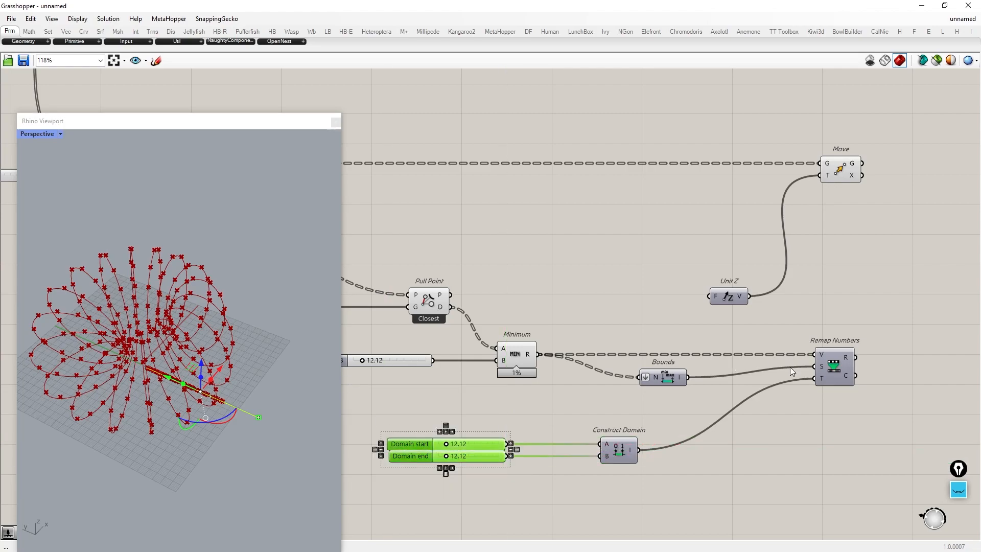
Move the Move and Unit Z components farther along the canvas and feed Unit Z's factor from the Remap Numbers result
right_drag(723, 271, 616, 275)
scroll(525, 317, down, 1)
drag(527, 318, 733, 155)
scroll(576, 262, down, 2)
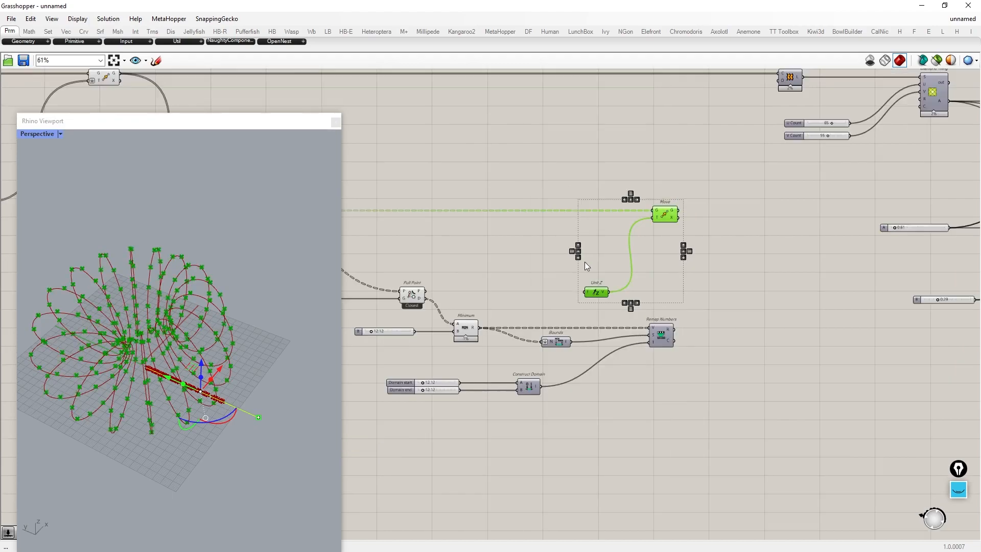
alt+drag(710, 266, 900, 283)
drag(642, 207, 793, 223)
click(720, 276)
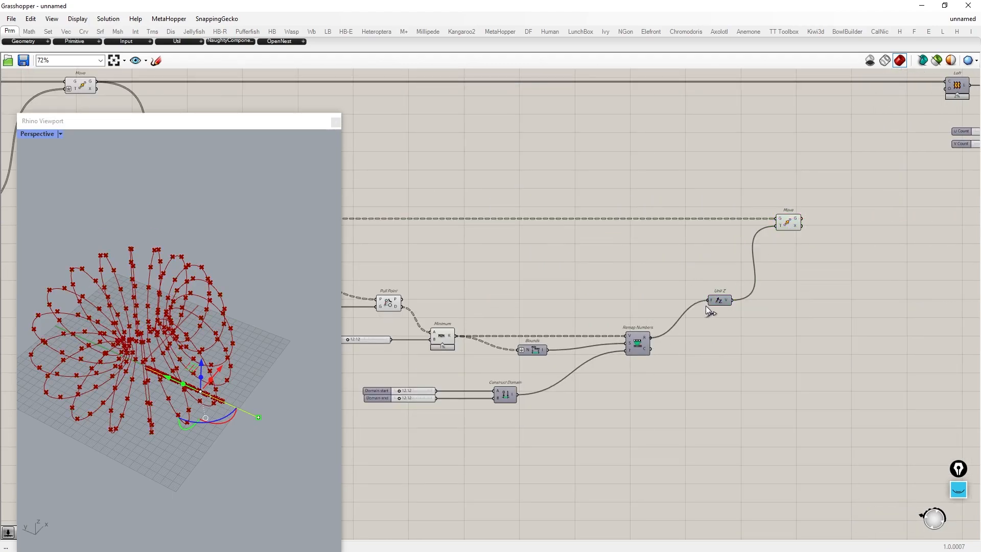
drag(706, 306, 706, 305)
Hide the previews of the attractor components between Divide Curve and Move
drag(755, 449, 27, 97)
middle_click(591, 276)
click(623, 252)
Set the Domain end slider to 0.00 and the Domain start slider to about 15.55
right_drag(177, 338, 179, 312)
click(360, 426)
scroll(325, 404, up, 8)
scroll(356, 394, up, 1)
scroll(137, 341, down, 9)
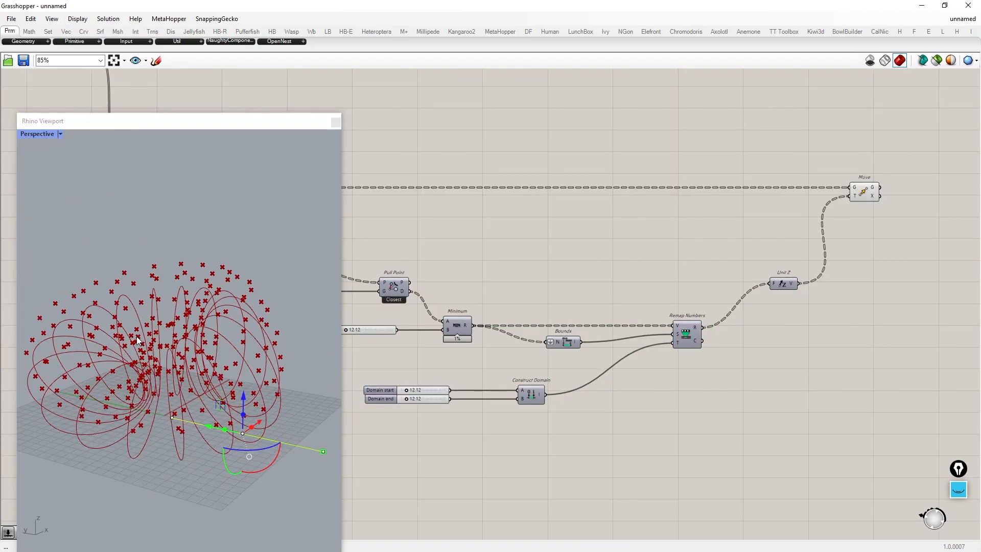
scroll(382, 397, up, 5)
drag(456, 376, 400, 403)
right_drag(291, 386, 245, 385)
scroll(478, 372, up, 2)
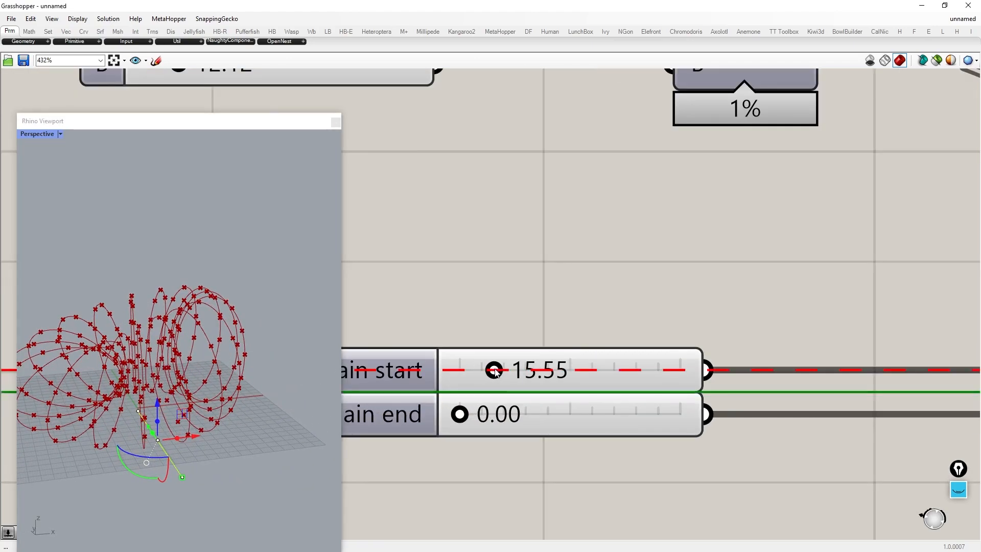
Add an Interpolate component fed by the moved points
scroll(495, 370, down, 5)
right_drag(898, 293, 637, 328)
scroll(637, 328, down, 3)
right_drag(857, 200, 712, 224)
scroll(712, 223, up, 2)
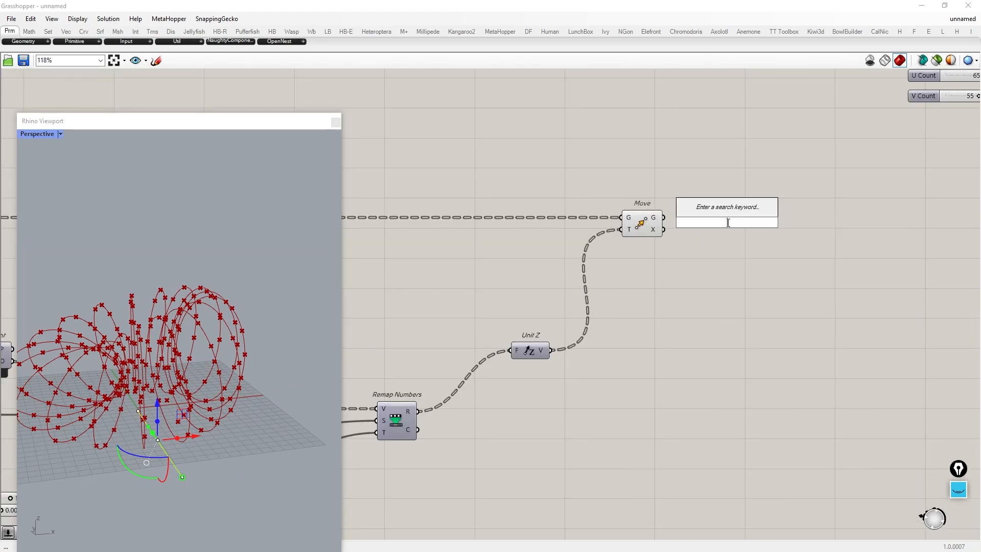
text(interpulate)
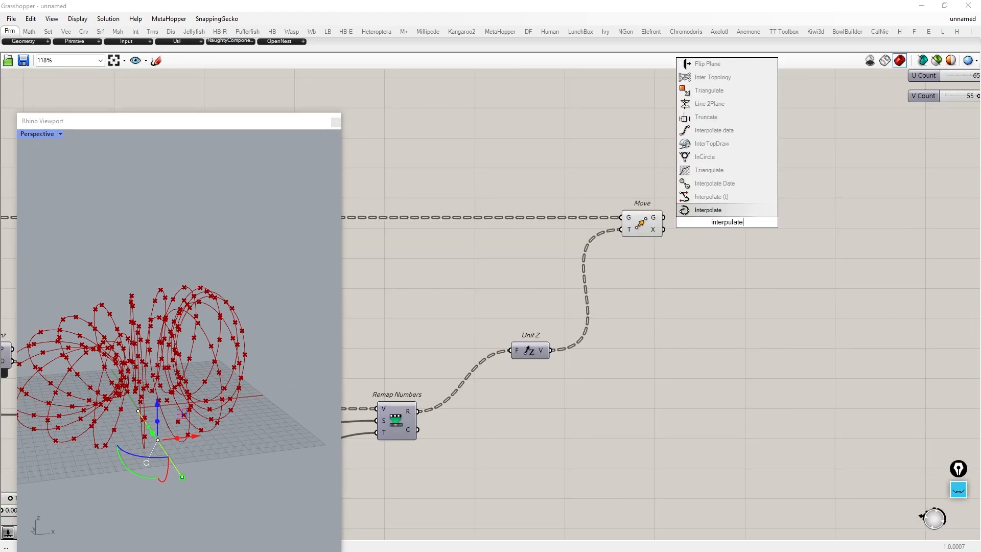
key(Return)
Hide the preview of the moved points and invert Interpolate's Periodic input to close the curves
drag(658, 124, 2, 452)
middle_click(508, 283)
click(530, 263)
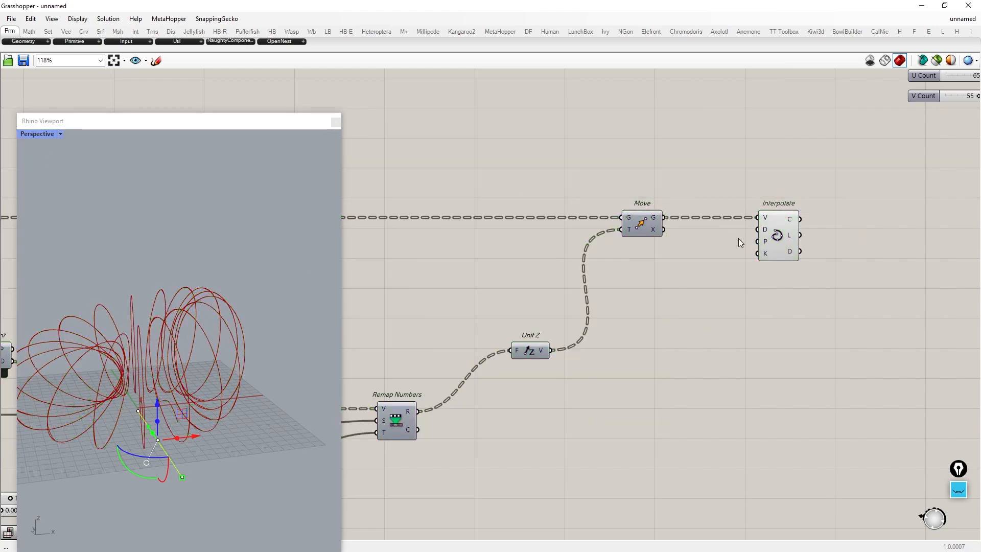
right_click(763, 243)
click(791, 328)
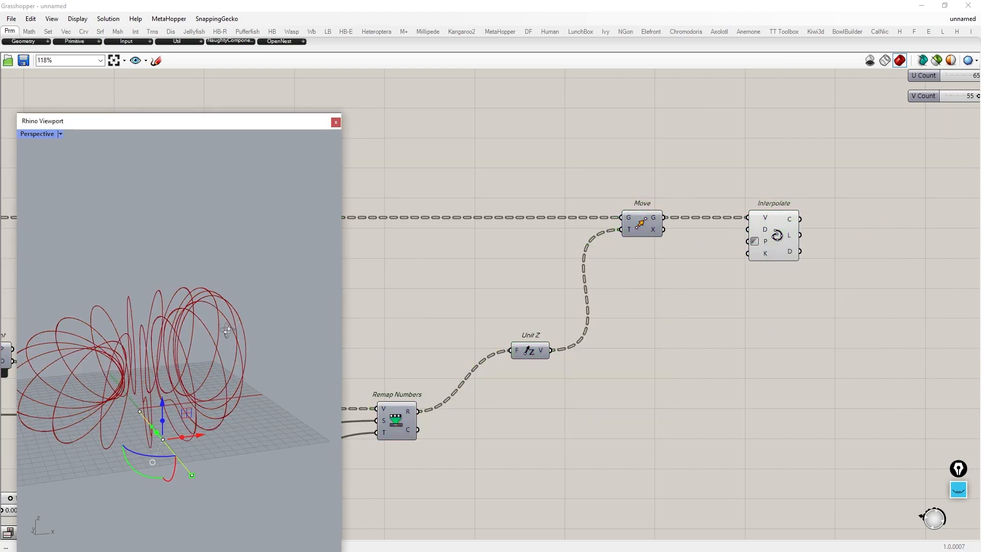
Deselect the attractor line and hide the remaining previews of the components upstream of Interpolate
scroll(680, 375, down, 4)
key(Escape)
right_drag(216, 403, 159, 409)
scroll(644, 400, down, 1)
right_drag(645, 399, 678, 387)
drag(668, 450, 3, 106)
middle_click(484, 318)
click(518, 291)
Set the Domain start slider to 8.51
right_drag(214, 391, 187, 389)
scroll(222, 381, up, 6)
click(629, 442)
scroll(458, 411, up, 10)
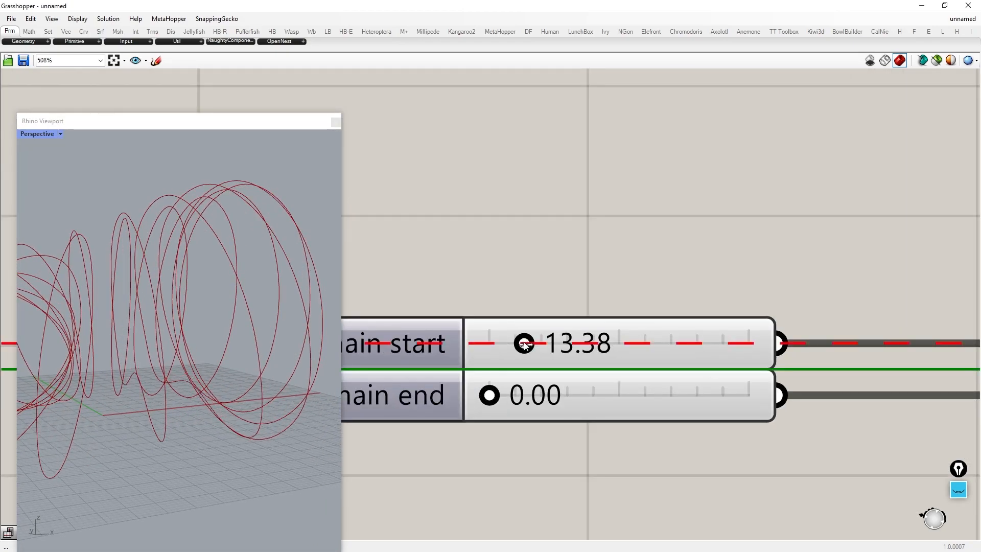
drag(511, 345, 516, 346)
scroll(599, 400, down, 9)
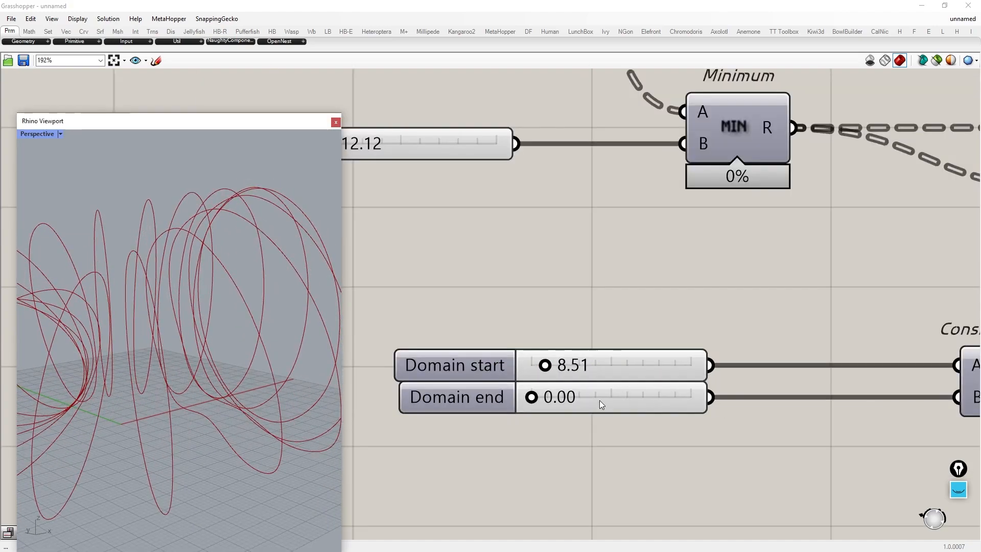
Replace Loft's curve input with the Interpolate curves and turn on Loft's preview
right_drag(770, 292, 557, 334)
right_drag(791, 287, 605, 351)
scroll(679, 299, up, 1)
right_drag(750, 226, 655, 218)
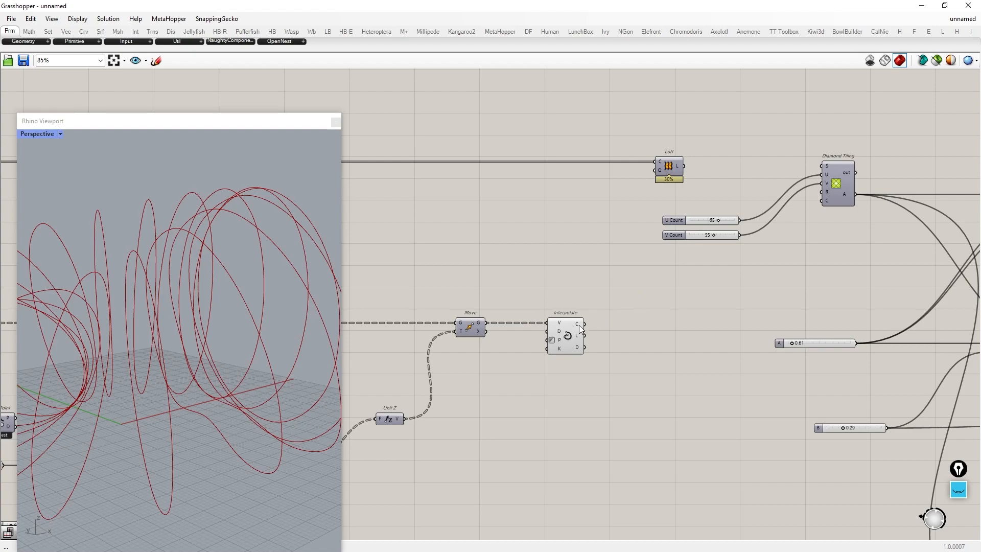
click(671, 172)
middle_click(672, 171)
click(689, 154)
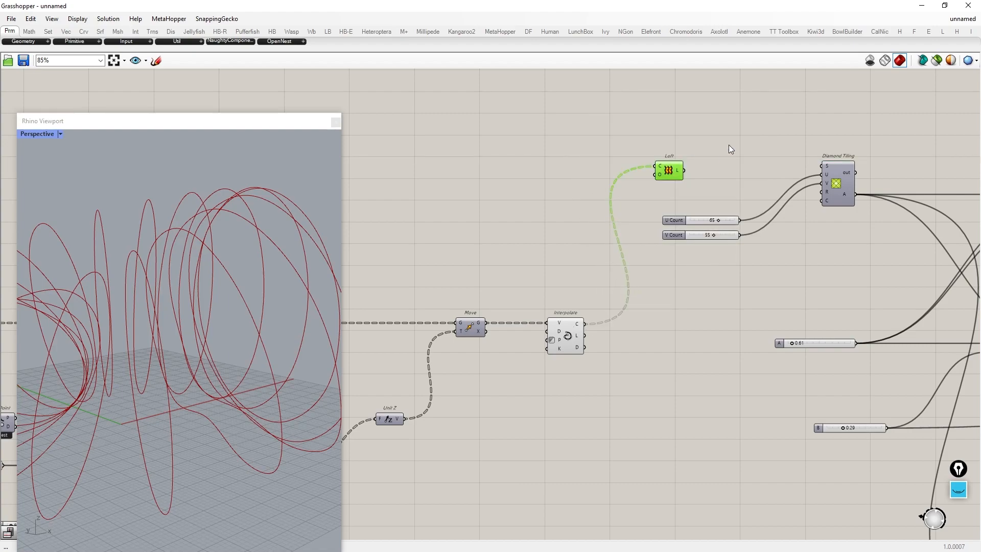
click(728, 145)
Flatten Interpolate's curve output so that a single surface is lofted through all the curves
scroll(671, 165, up, 1)
right_click(562, 353)
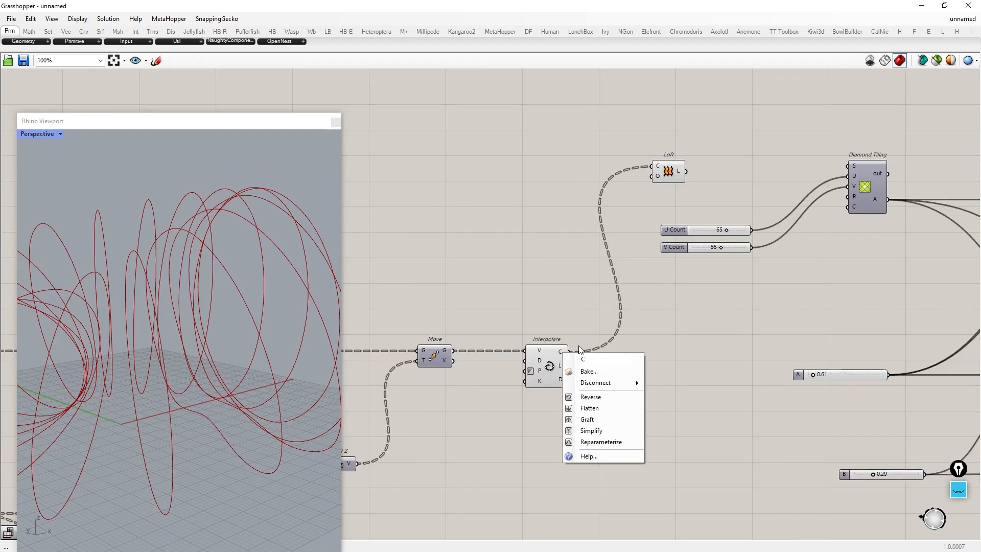
click(588, 404)
right_drag(177, 358, 169, 398)
Set the slider feeding Minimum's B input to 16.25
scroll(185, 390, down, 5)
scroll(144, 390, up, 4)
scroll(611, 357, down, 3)
right_drag(378, 411, 804, 321)
scroll(564, 366, up, 8)
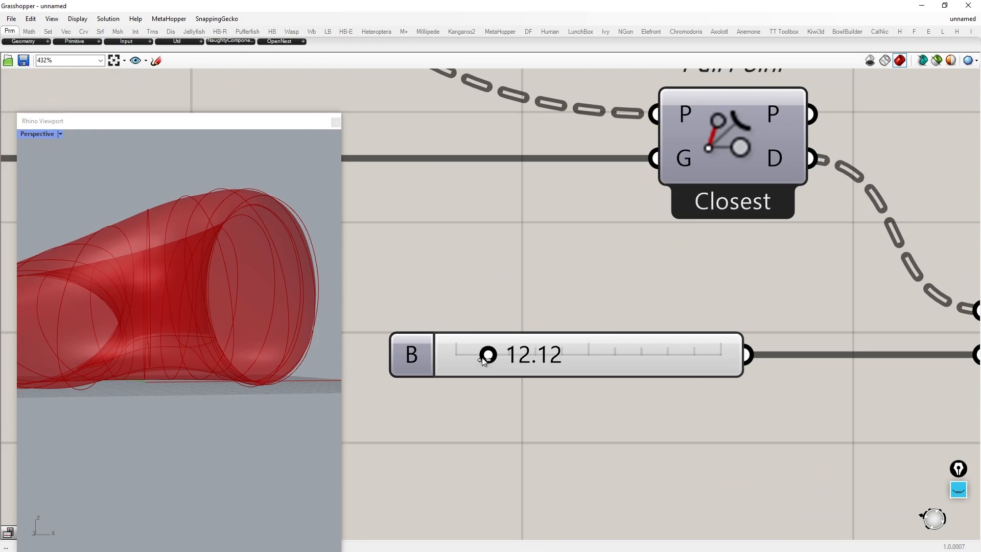
drag(520, 360, 481, 373)
Try a Domain start of 3.96 and inspect the lifted base of the loft
right_drag(228, 384, 259, 374)
scroll(616, 294, down, 5)
scroll(497, 346, up, 6)
drag(538, 311, 532, 310)
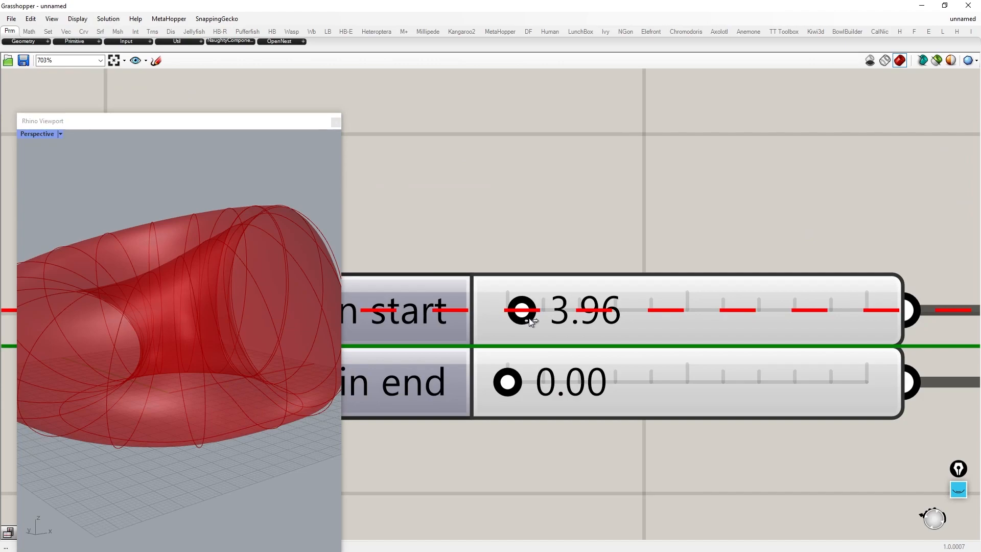
right_drag(332, 370, 242, 370)
right_drag(226, 310, 238, 382)
scroll(567, 286, down, 6)
scroll(483, 198, up, 5)
scroll(218, 338, down, 5)
scroll(672, 296, down, 8)
Show the hidden attractor line in Rhino and reposition it so that it spans the ring
right_drag(760, 284, 682, 304)
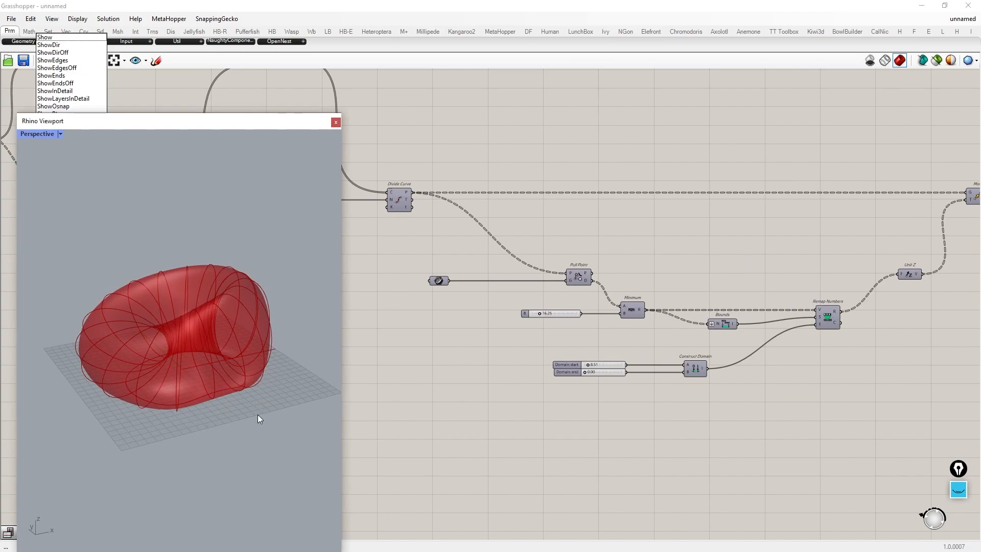
right_drag(258, 415, 295, 397)
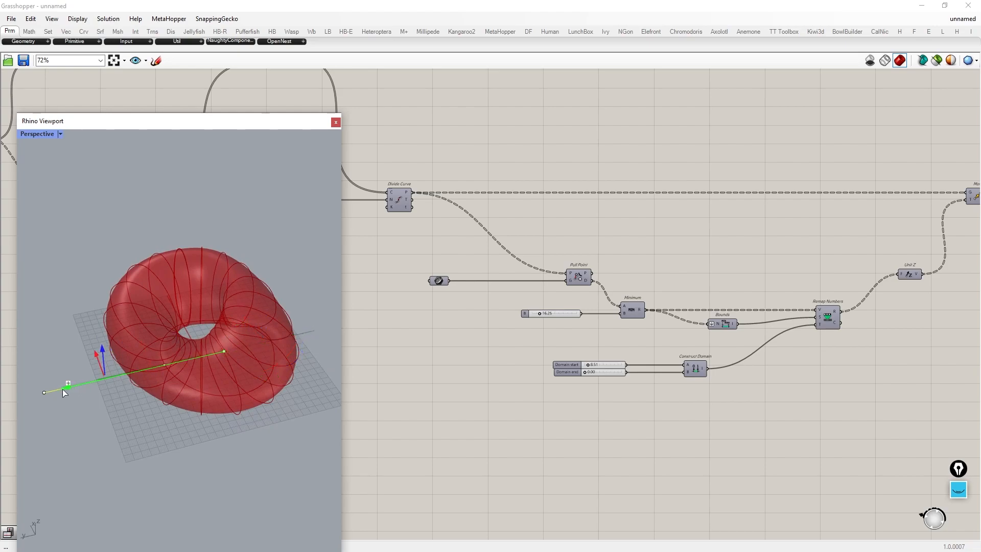
right_drag(88, 449, 147, 373)
right_drag(258, 427, 268, 454)
scroll(351, 309, up, 3)
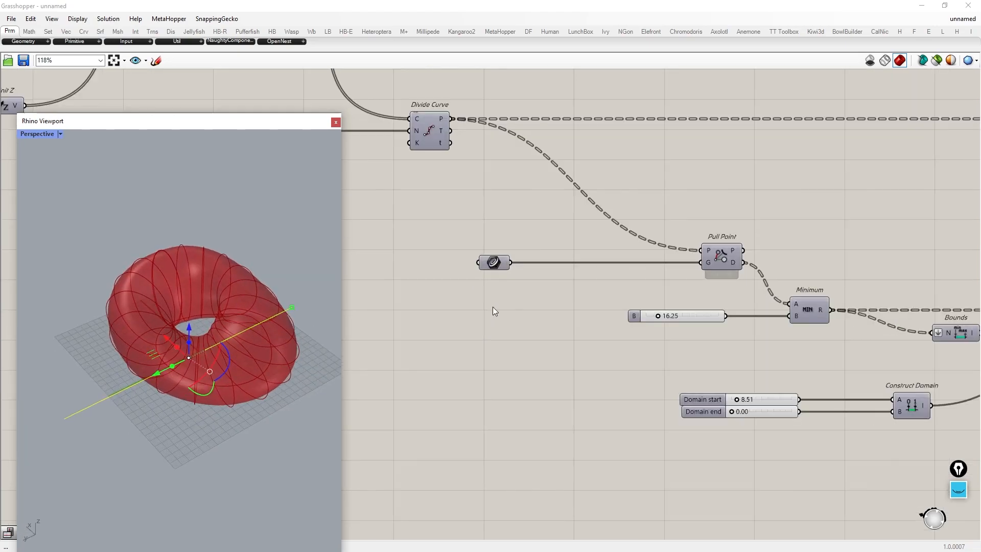
Set the attractor line as the Curve parameter's curve and adjust its position beneath the ring's base
right_click(498, 263)
click(550, 414)
right_drag(312, 412, 184, 352)
scroll(207, 348, up, 5)
scroll(207, 347, down, 5)
scroll(206, 334, up, 5)
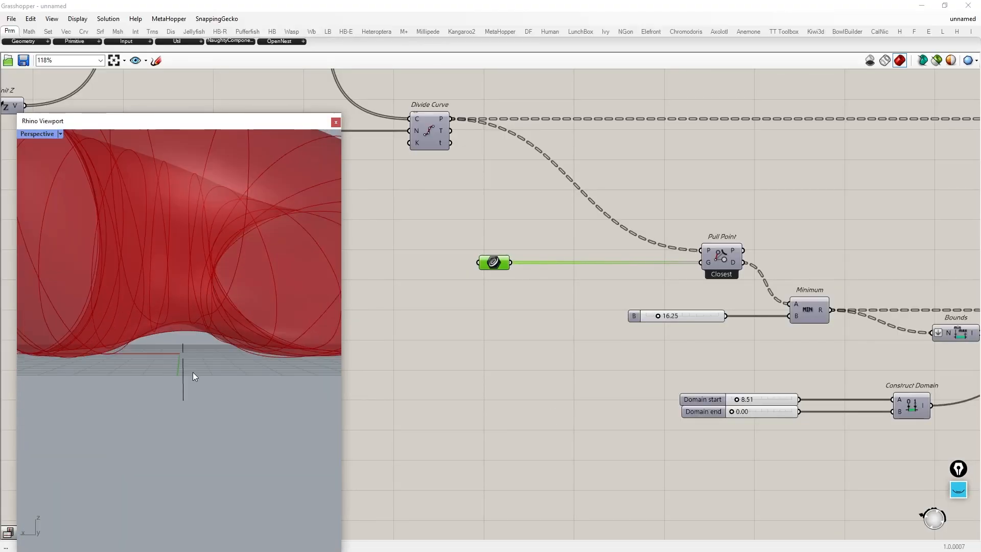
mouse_move(185, 348)
mouse_down()
mouse_move(181, 361)
mouse_move(191, 359)
mouse_up()
right_drag(185, 341, 278, 334)
scroll(538, 347, down, 3)
Set the Domain start slider to 8.65 and deselect the attractor line
scroll(503, 340, up, 10)
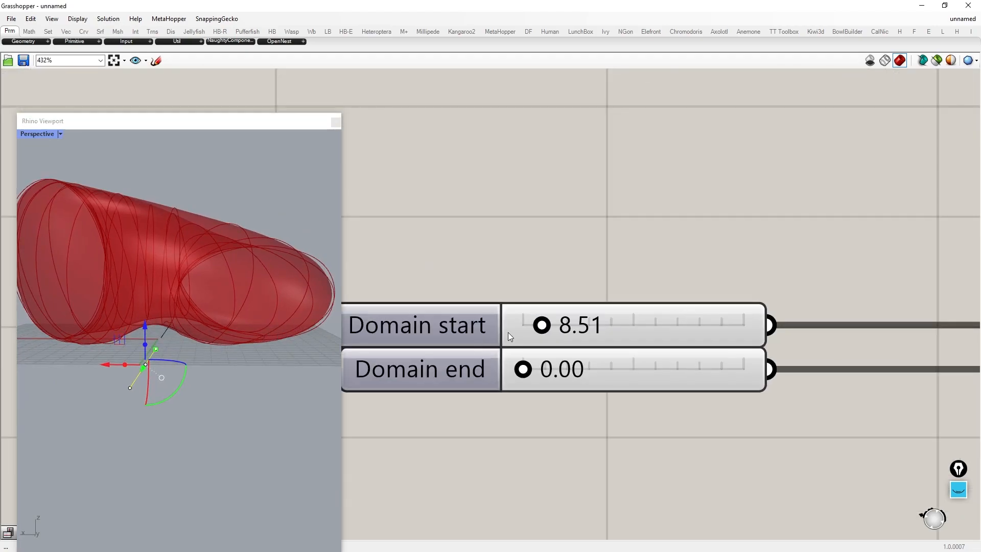
right_drag(261, 343, 215, 412)
click(222, 481)
scroll(560, 400, down, 7)
right_drag(782, 329, 618, 332)
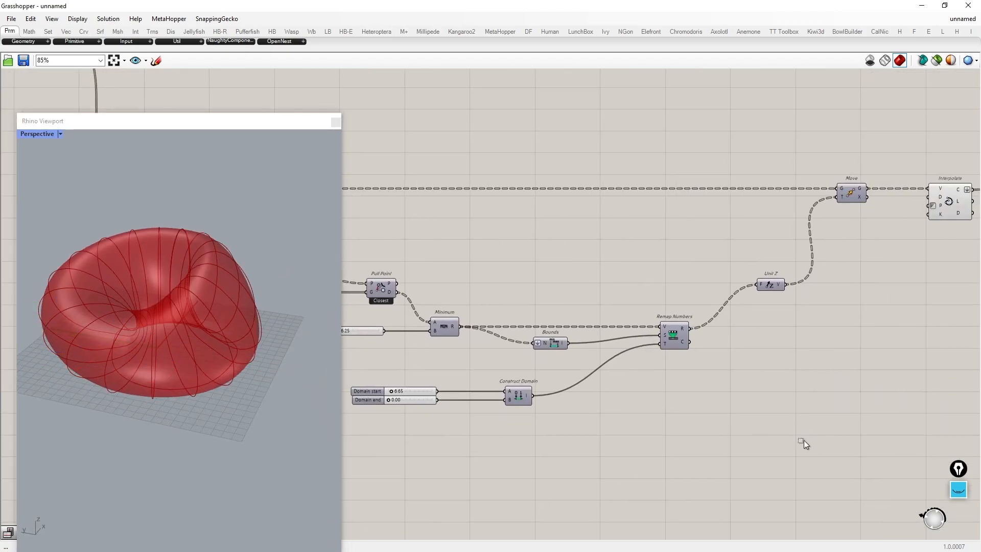
Hide the previews of all the attractor components up to Move, then of Interpolate, leaving Loft's preview on
drag(815, 443, 81, 93)
shift+drag(891, 326, 523, 84)
middle_click(533, 223)
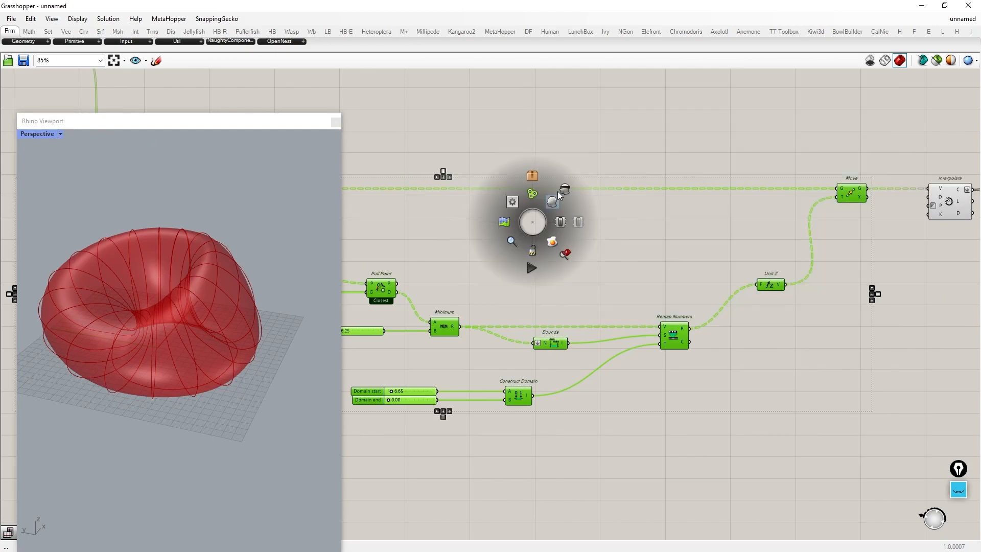
click(557, 191)
scroll(604, 242, down, 2)
scroll(889, 259, up, 1)
right_drag(889, 259, 734, 318)
drag(735, 319, 555, 204)
middle_click(554, 204)
click(581, 172)
click(643, 185)
Check the lofted ring's base opening and connect Loft's output to the surface input of Diamond Tiling
right_drag(256, 302, 22, 228)
scroll(293, 384, up, 5)
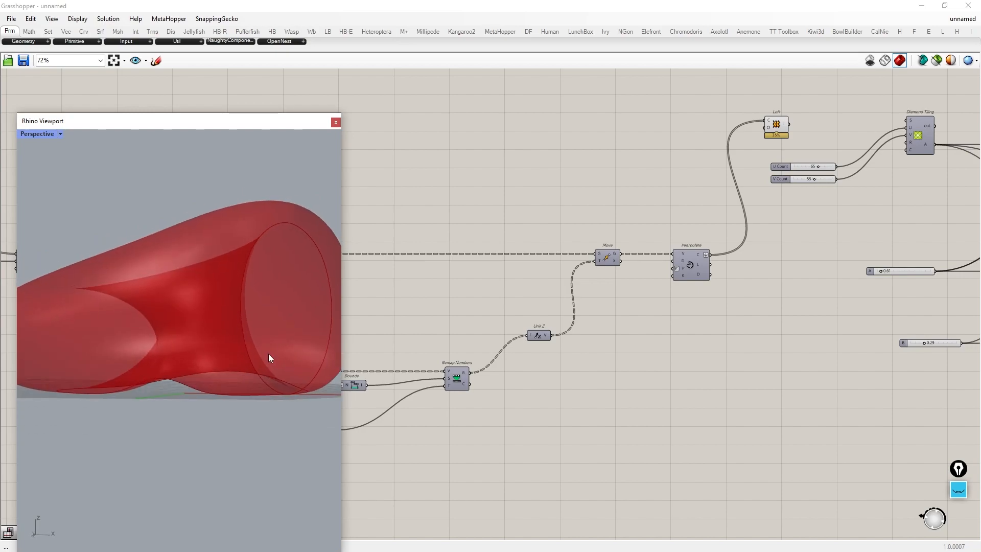
scroll(105, 321, down, 6)
right_drag(110, 320, 180, 366)
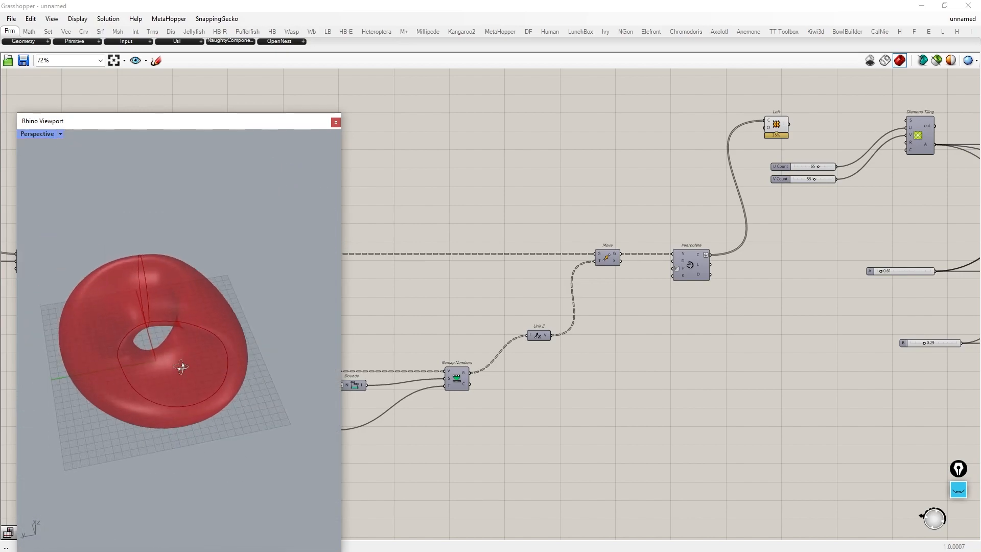
scroll(670, 292, down, 5)
right_drag(459, 266, 532, 271)
scroll(533, 271, up, 2)
scroll(532, 271, up, 1)
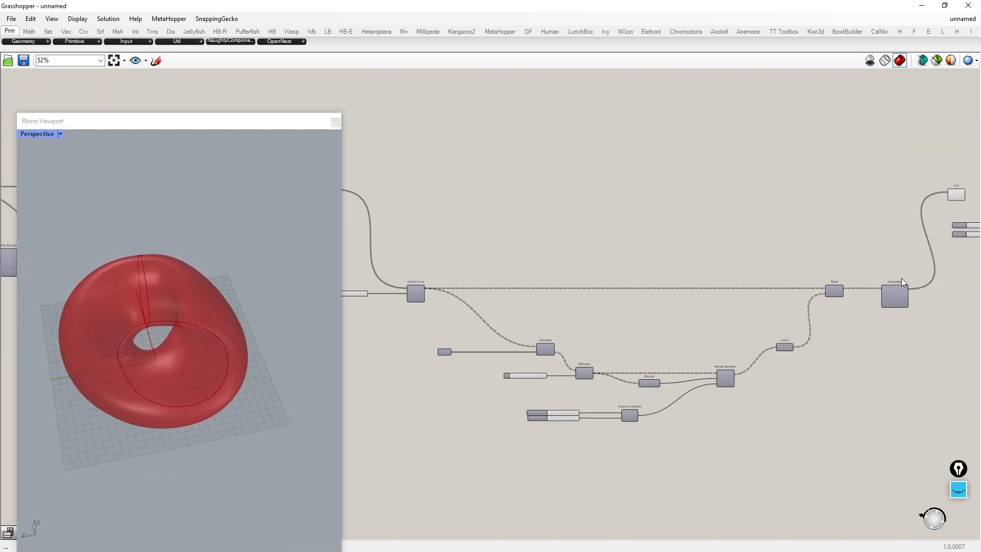
right_drag(907, 285, 503, 306)
scroll(611, 220, up, 5)
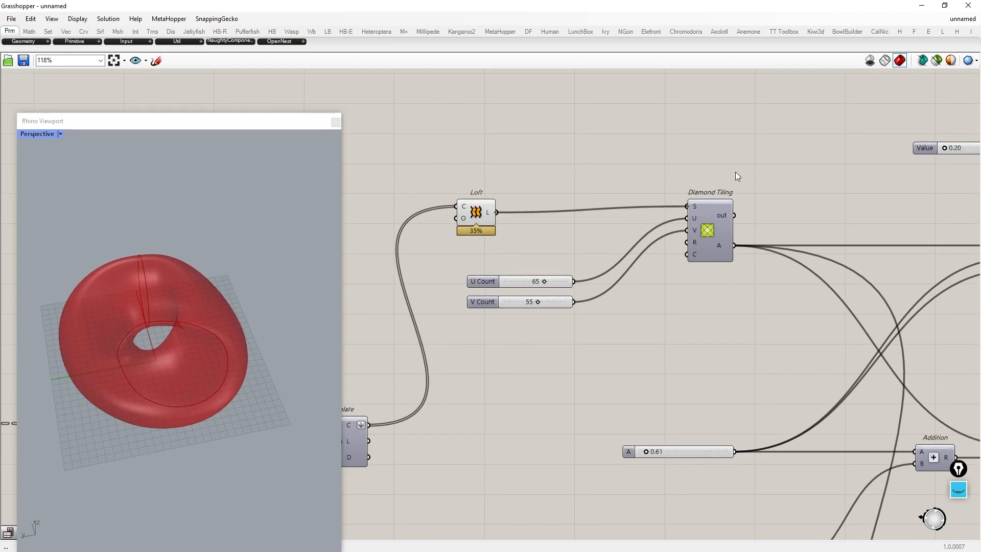
Turn on the previews of the three Custom Preview components
scroll(458, 220, down, 5)
right_drag(668, 221, 523, 200)
drag(733, 339, 593, 182)
scroll(540, 434, up, 2)
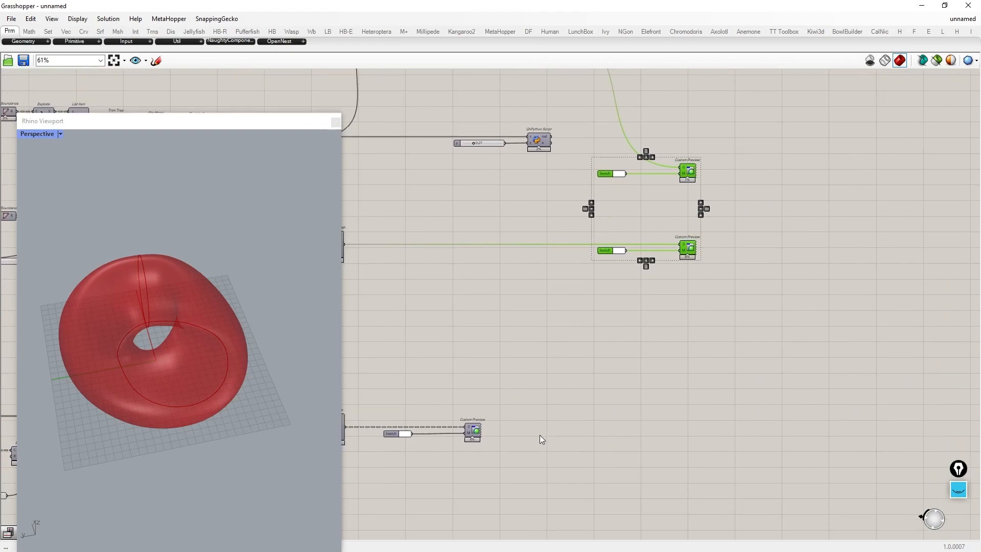
shift+drag(443, 365, 444, 364)
middle_click(506, 391)
click(523, 369)
click(612, 356)
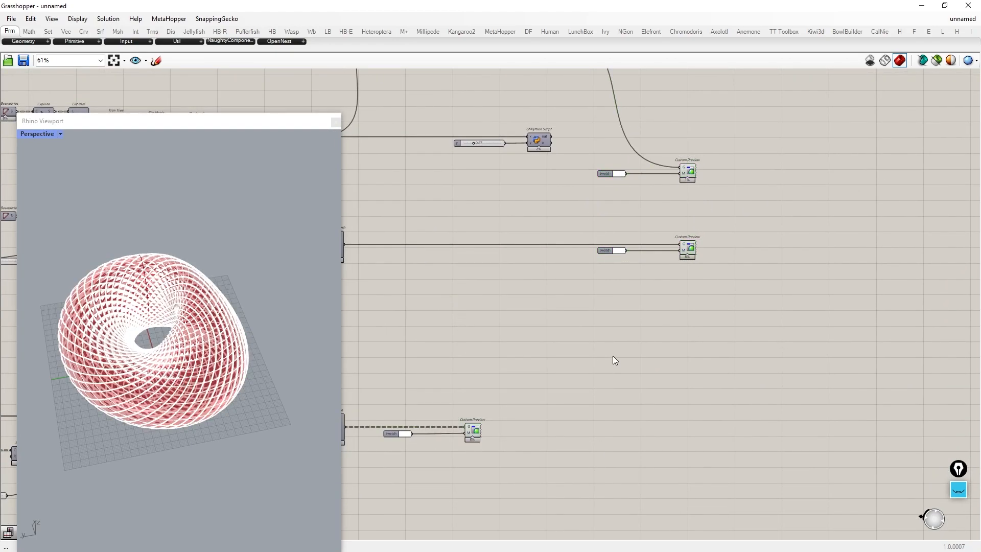
Select everything except the three Custom Preview components and hide the previews of that selection
drag(824, 387, 679, 147)
shift+drag(520, 480, 472, 387)
key(ctrl+i)
middle_click(442, 252)
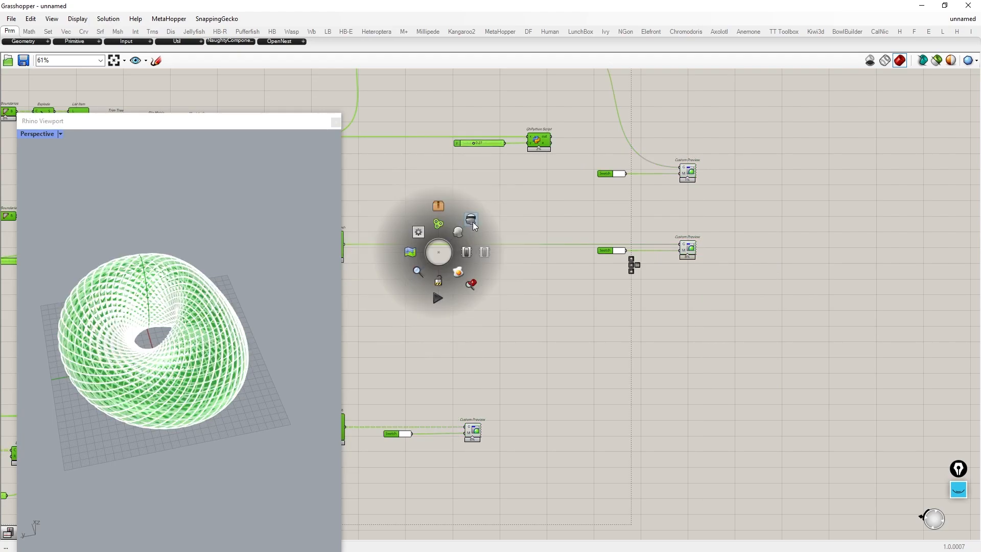
click(474, 222)
Switch the Perspective viewport to the display mode with a dark teal background and soft ground shadows, and deselect the components
right_drag(199, 368, 276, 307)
click(60, 134)
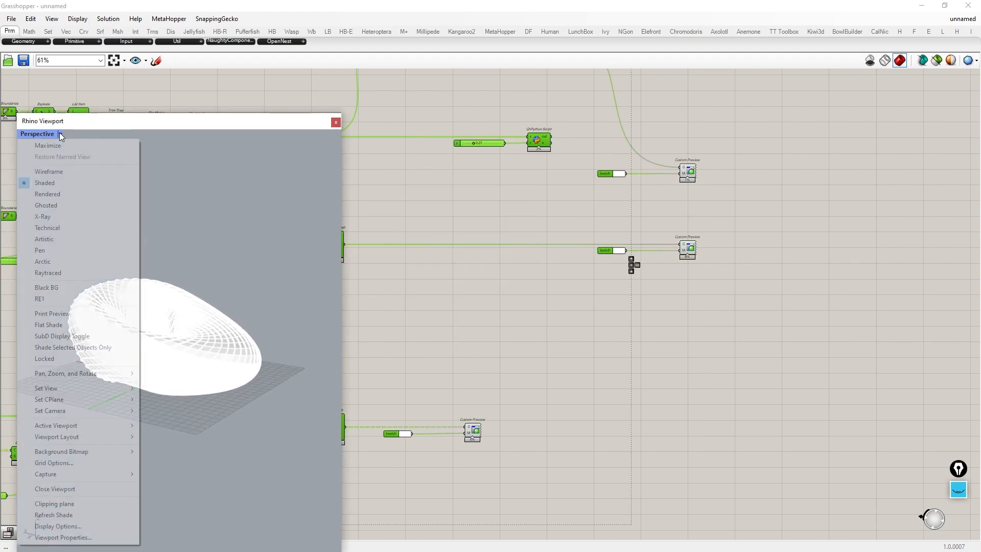
click(52, 365)
right_drag(57, 299, 287, 407)
scroll(202, 377, up, 4)
click(462, 366)
right_drag(189, 381, 55, 327)
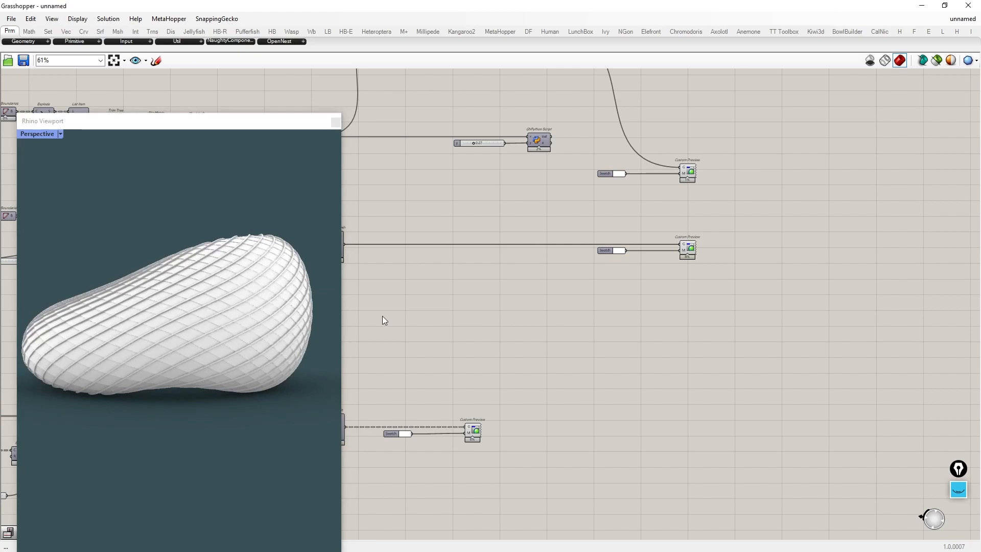
Set the Domain start slider feeding Construct Domain to 8
right_drag(384, 320, 878, 313)
scroll(869, 312, down, 1)
right_drag(444, 203, 785, 223)
right_drag(373, 361, 575, 342)
scroll(566, 347, up, 5)
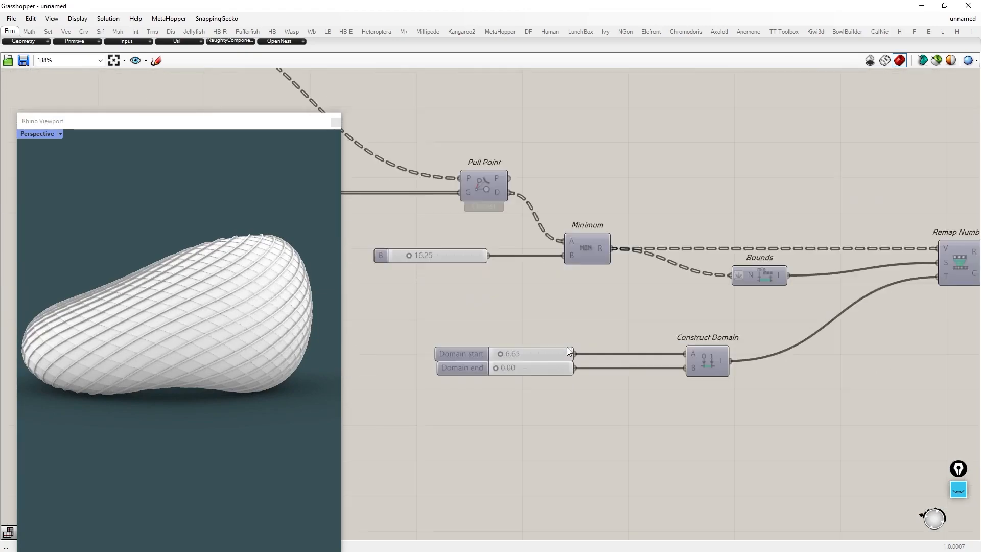
scroll(495, 359, up, 4)
right_drag(171, 378, 202, 370)
scroll(202, 369, up, 2)
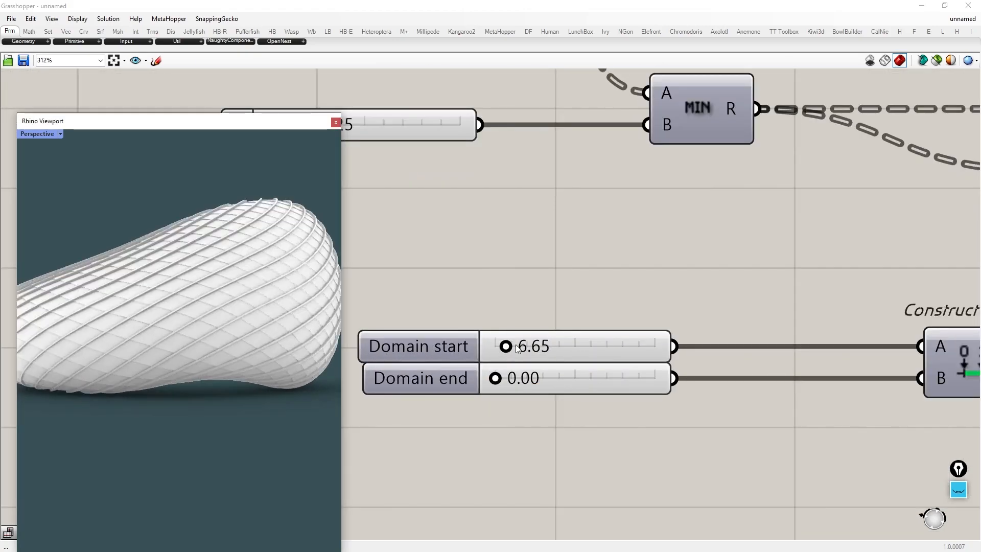
double_click(506, 347)
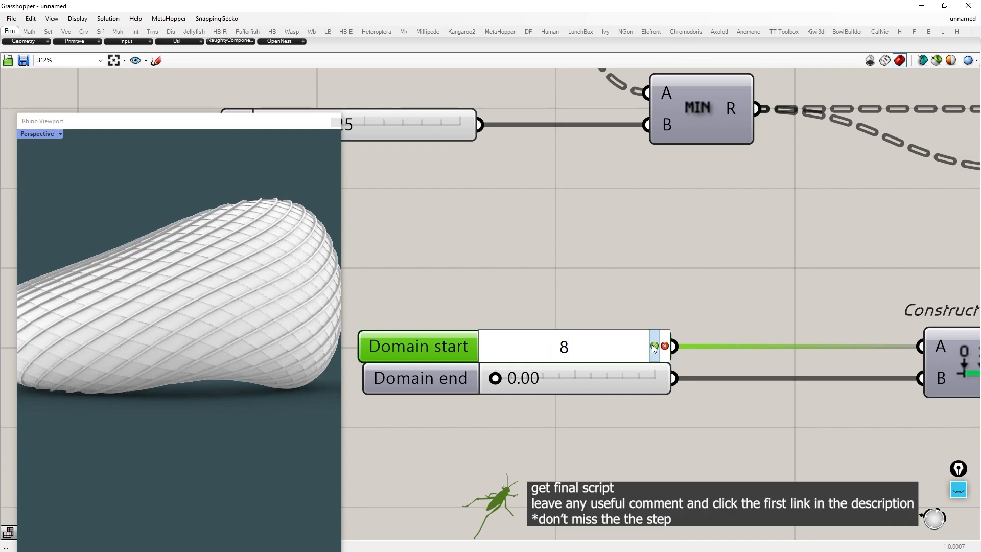
click(654, 346)
Set the Domain start value of the attractor's target domain to 9
double_click(635, 345)
click(654, 347)
click(568, 275)
click(550, 350)
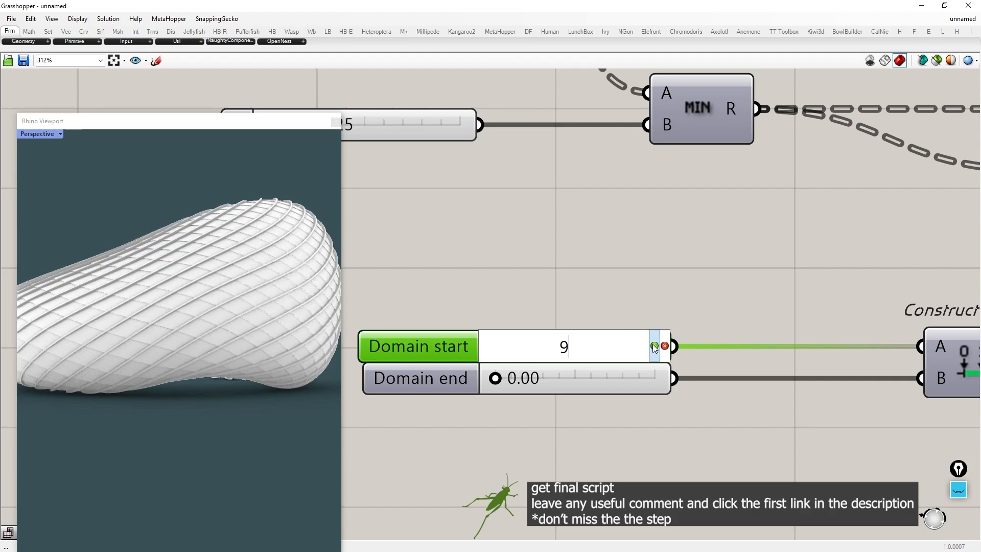
key(Return)
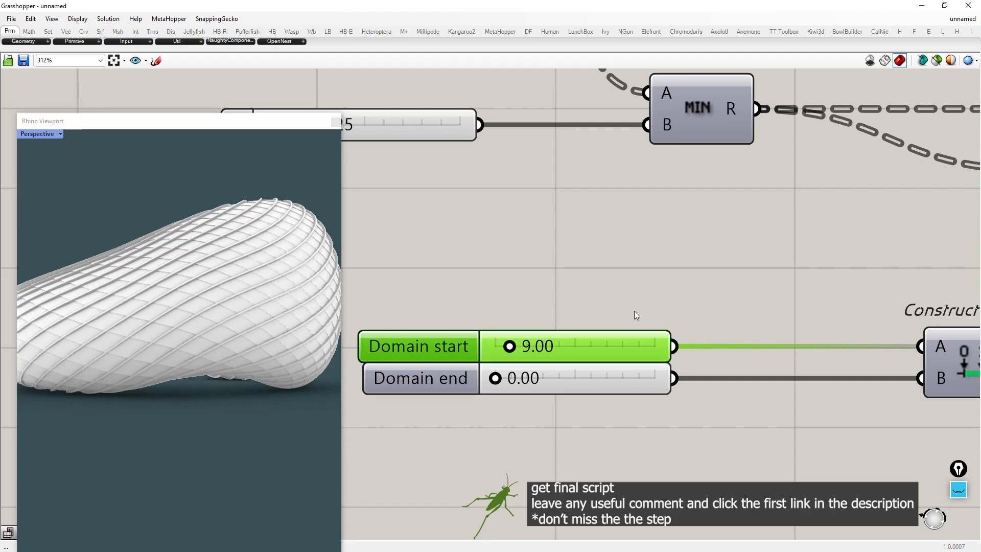
Examine the ring's raised base opening and diamond-grid structure in the Perspective viewport
right_drag(284, 305, 296, 372)
scroll(271, 336, down, 10)
scroll(271, 335, up, 7)
scroll(296, 372, up, 3)
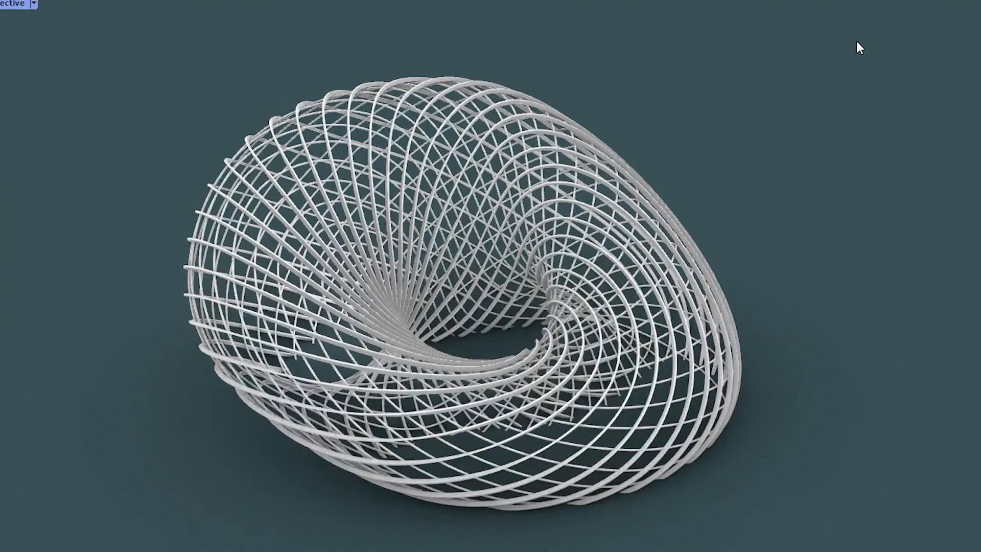